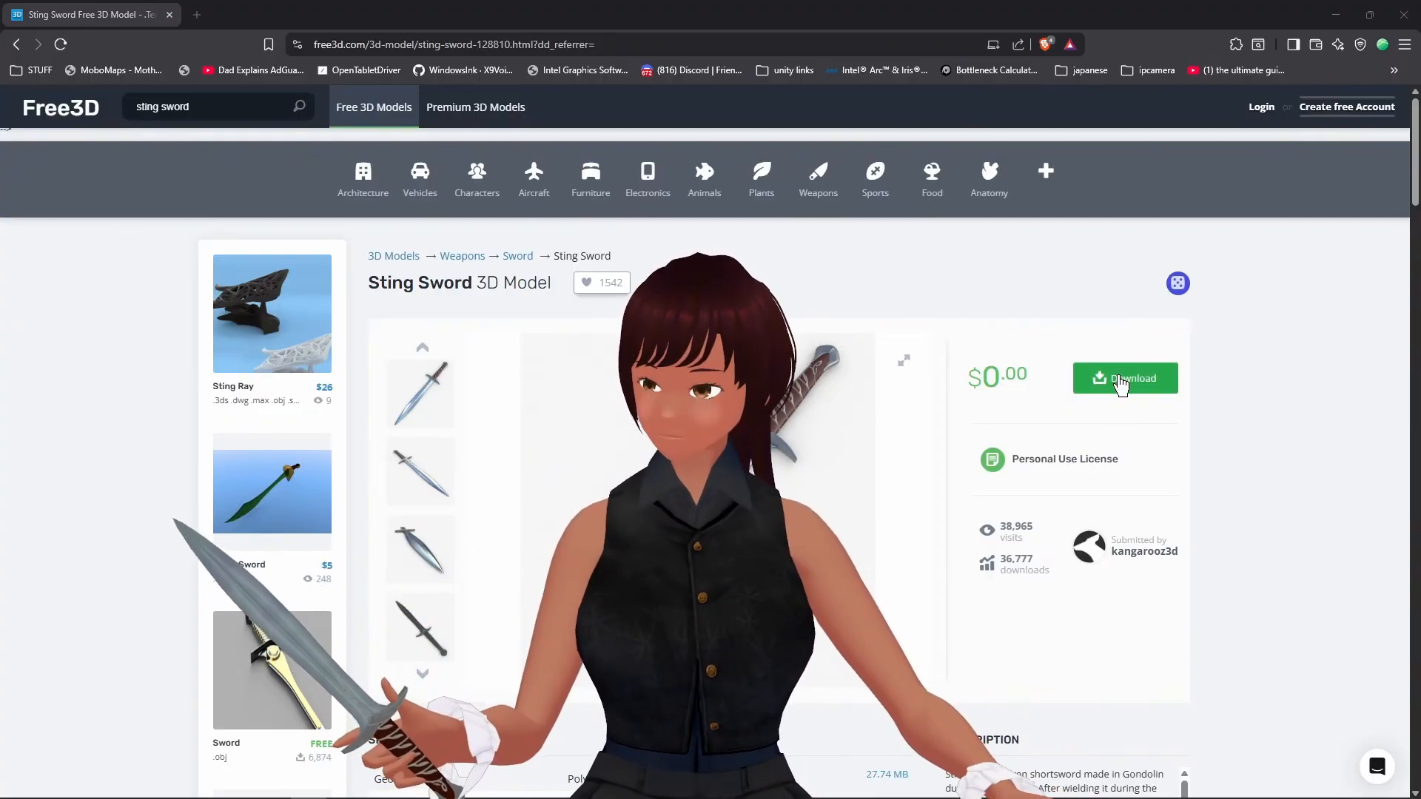
Step: Download the Sting Sword textures archive, saving it as 31-textures (1).zip in a new Downloads folder named install sting
click(1121, 383)
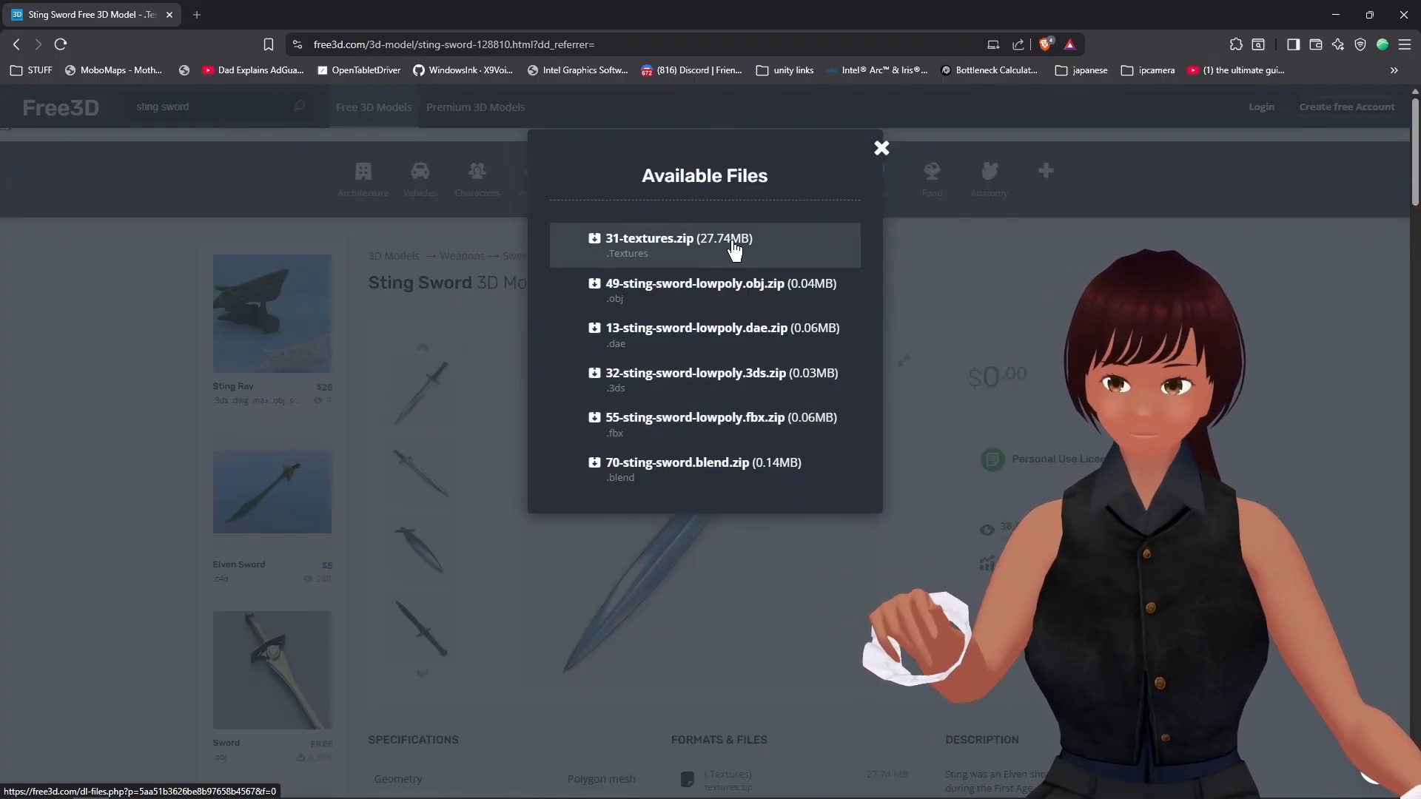
click(715, 241)
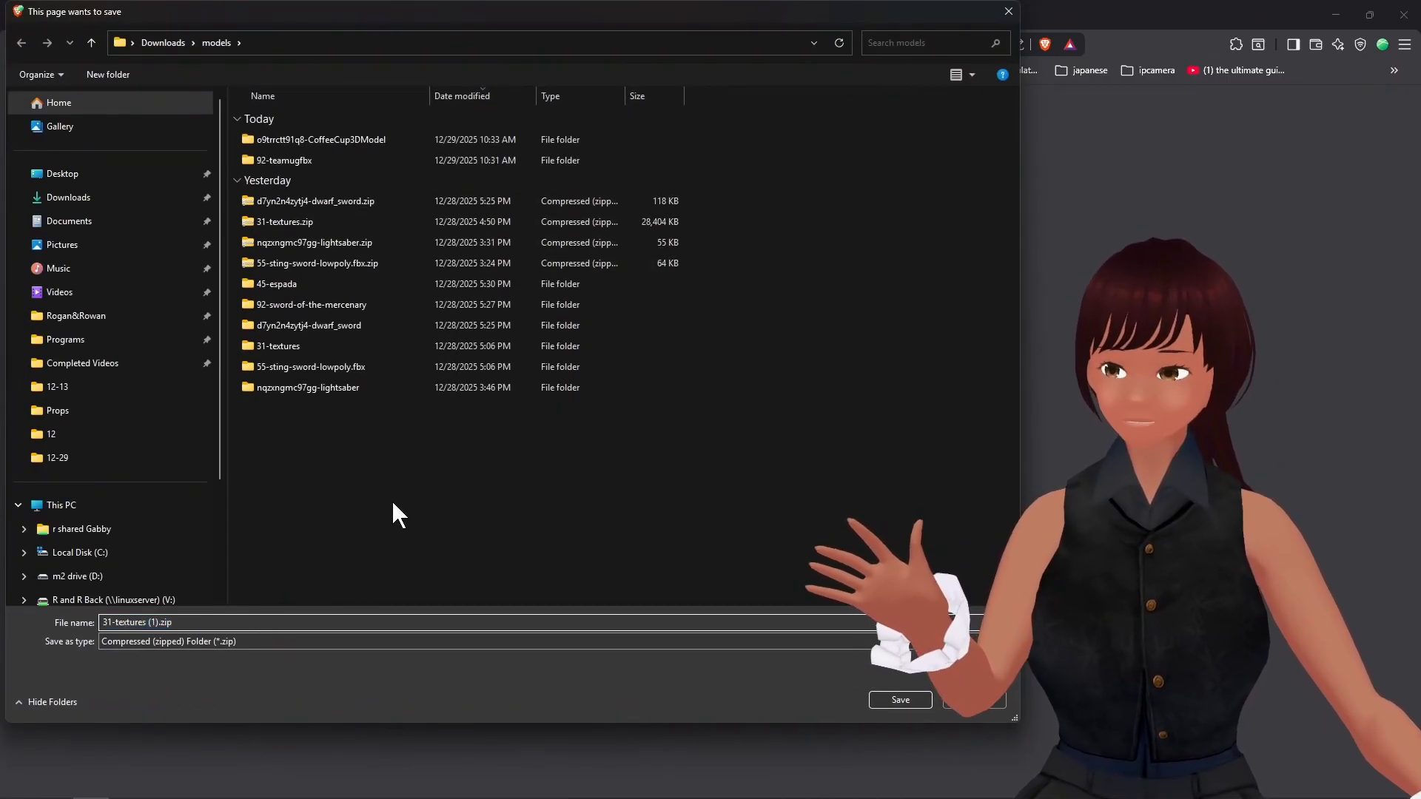
key(alt+Up)
key(ctrl+shift+n)
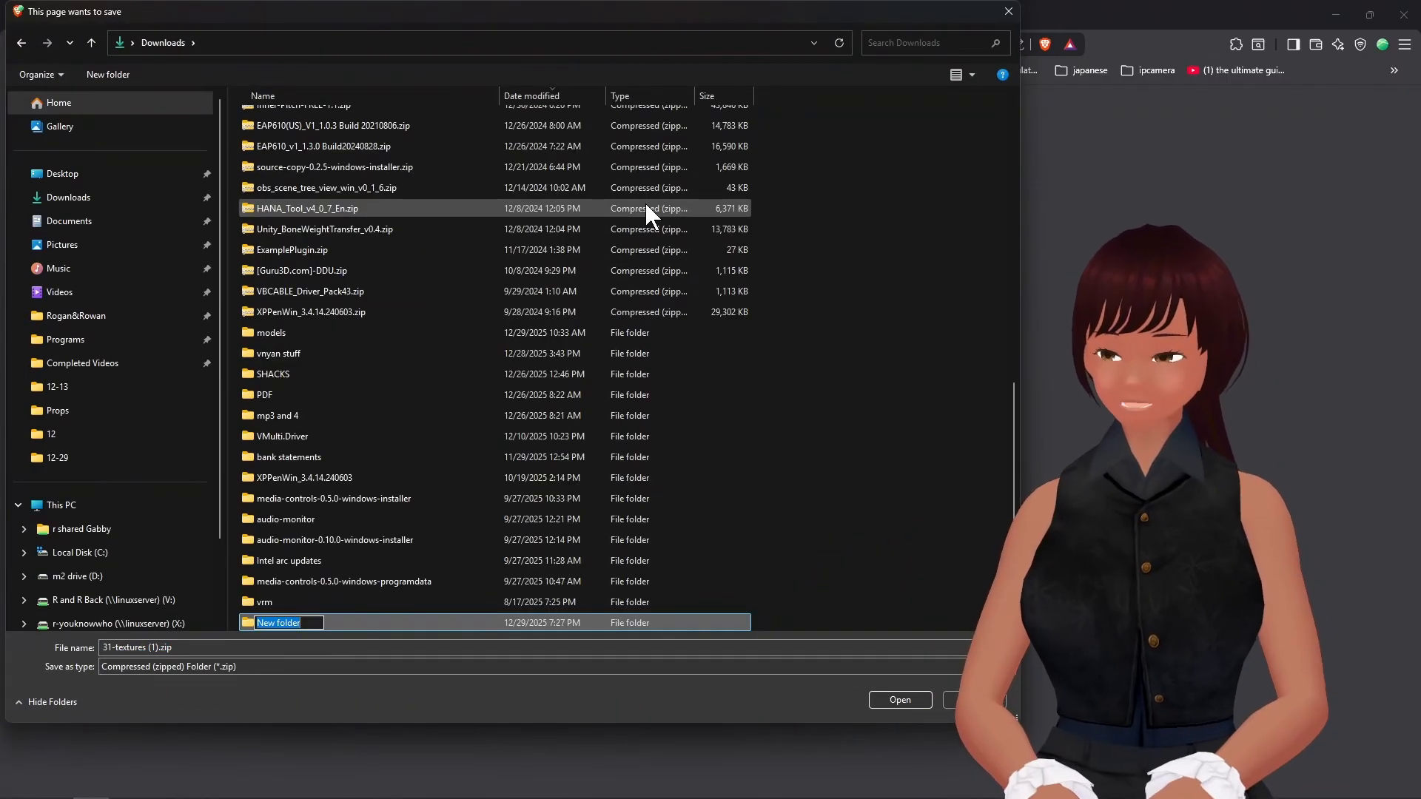
text(ins)
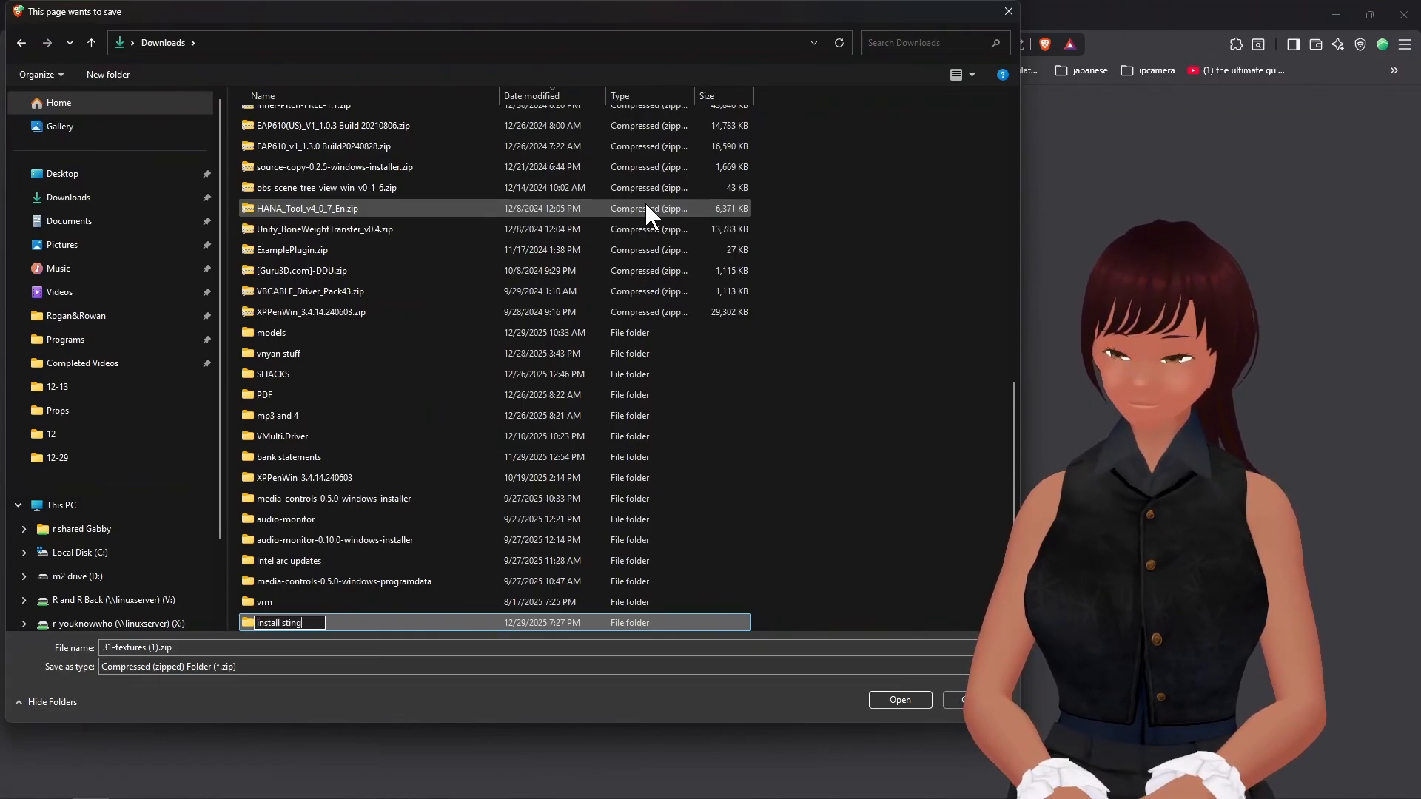
text(tall sting)
key(Return)
key(Return)
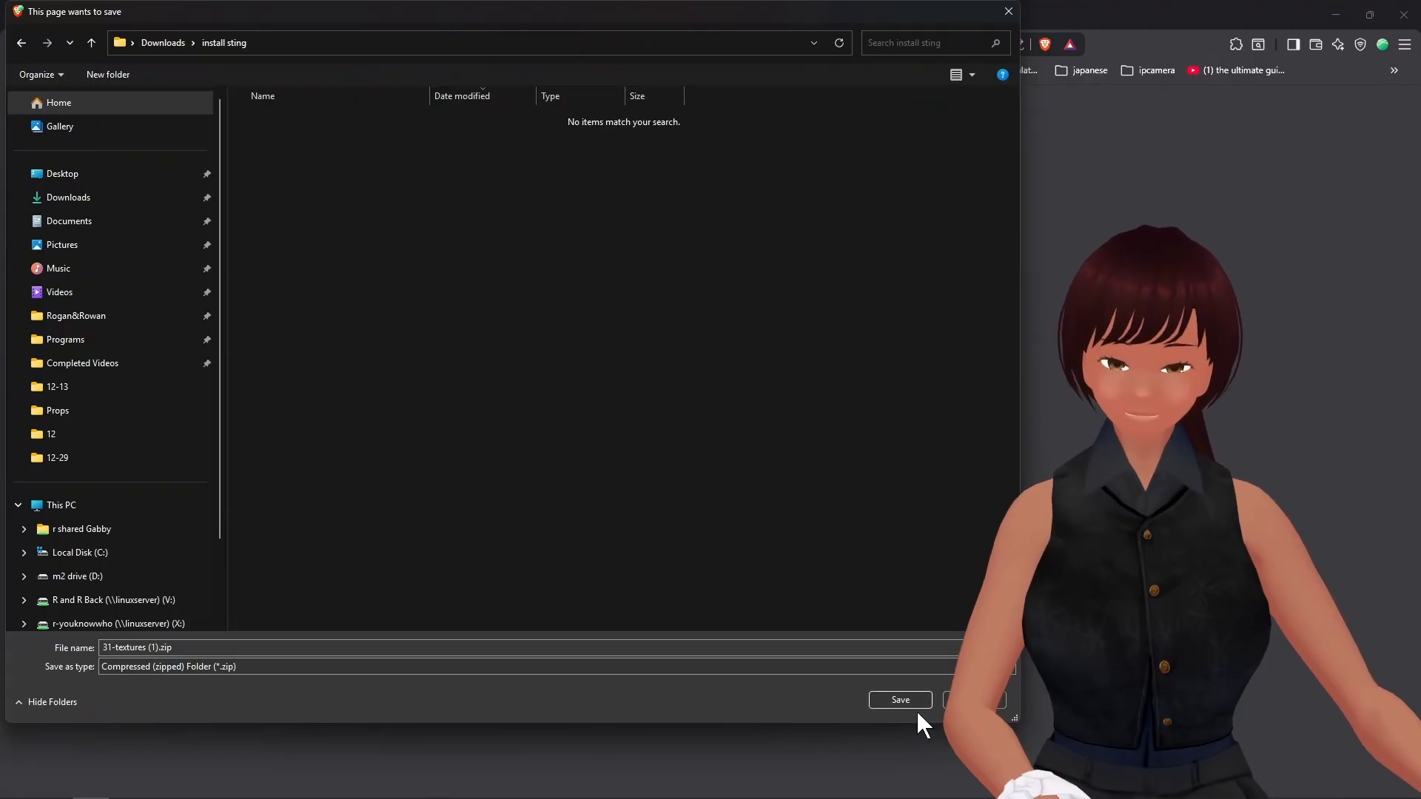
click(909, 699)
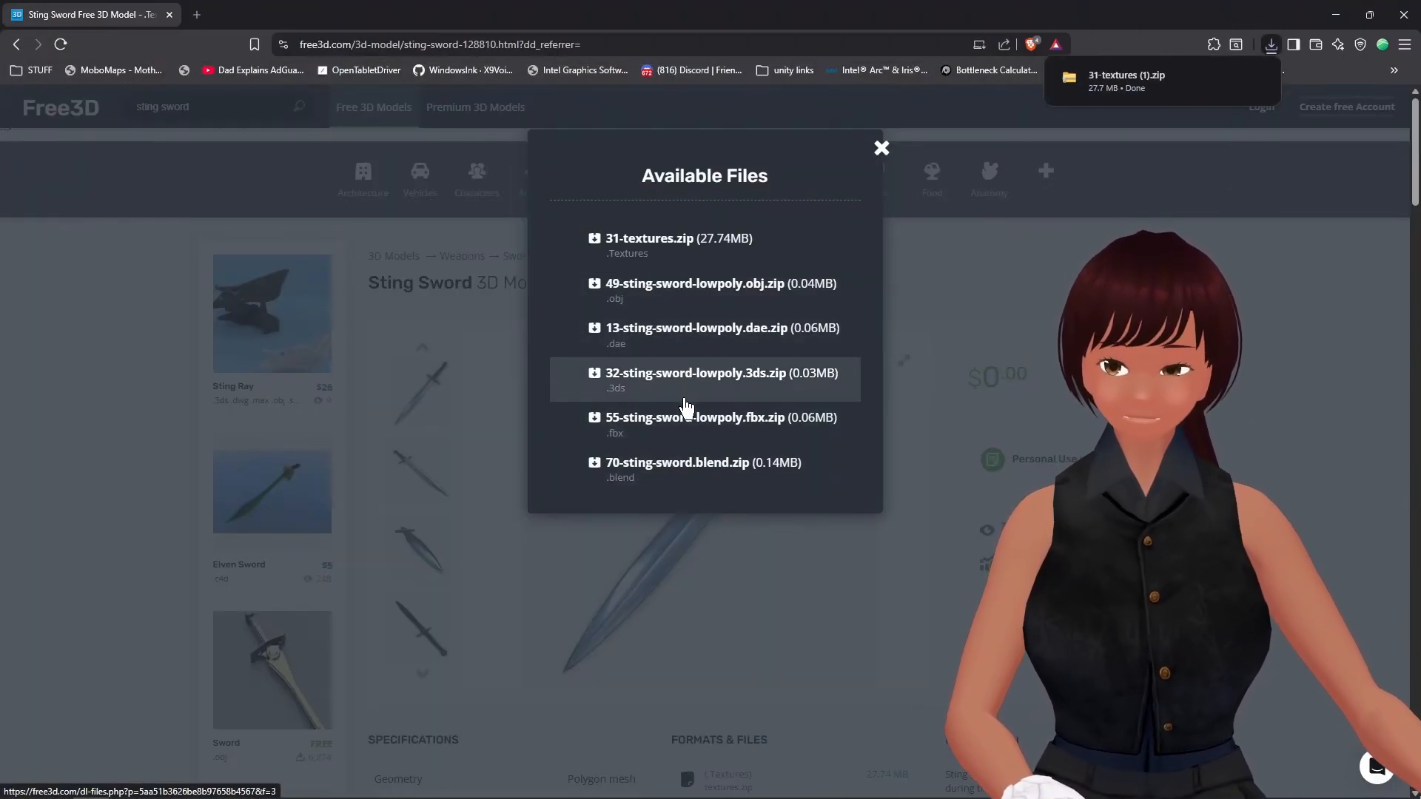
Step: Download 55-sting-sword-lowpoly.fbx.zip into the install sting folder and close the list of available files
click(683, 411)
click(911, 700)
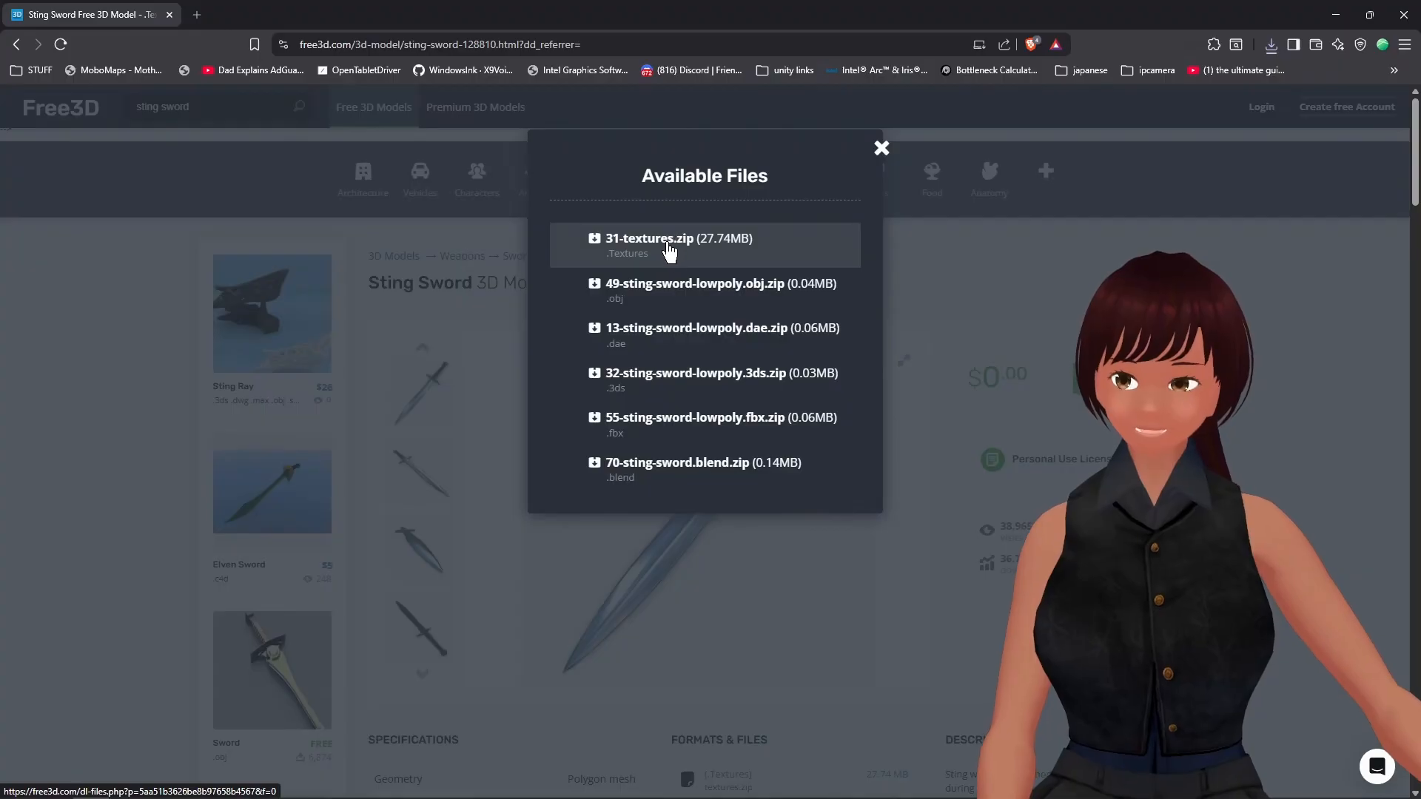
click(882, 148)
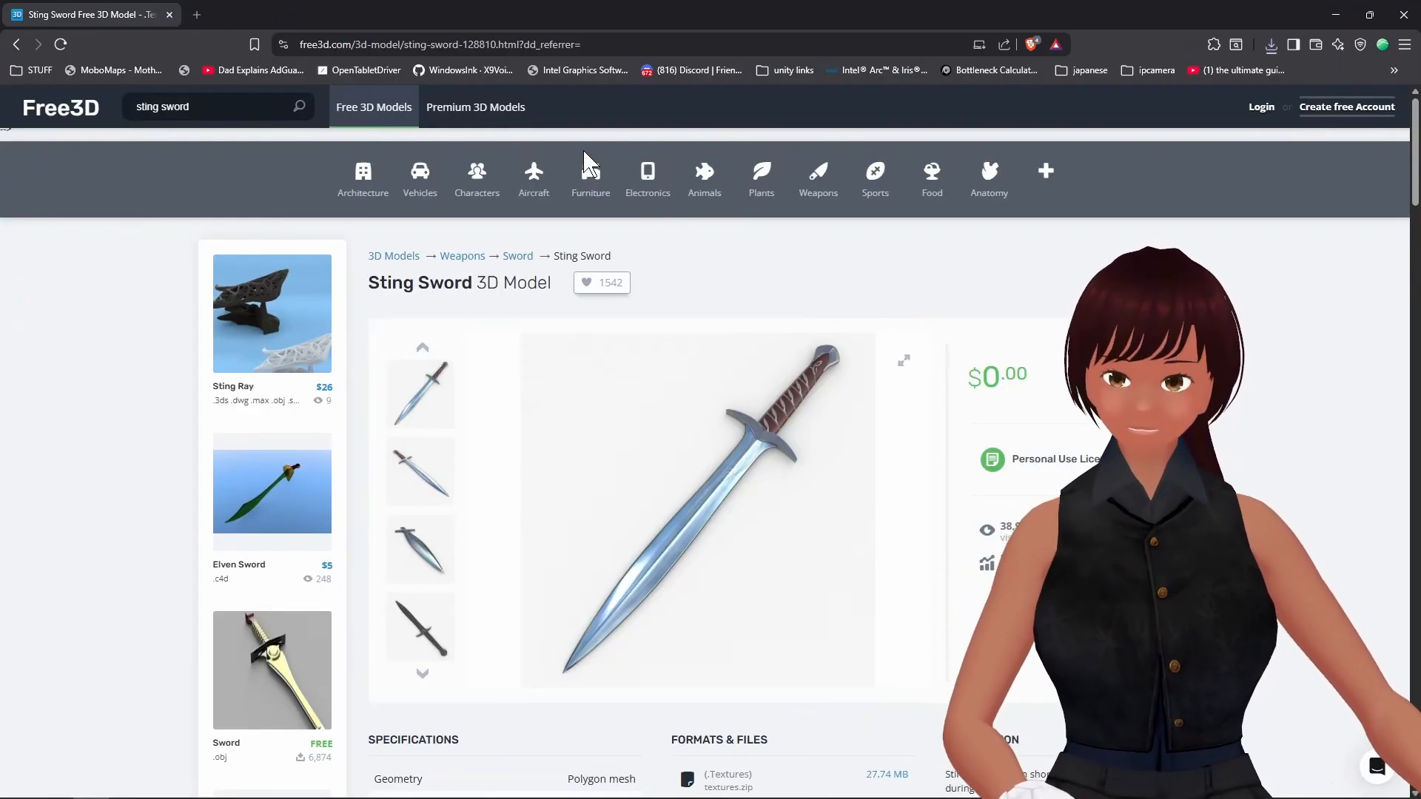
Step: Go to the VNyan by Suvidriel page at suvidriel.itch.io/vnyan
click(494, 43)
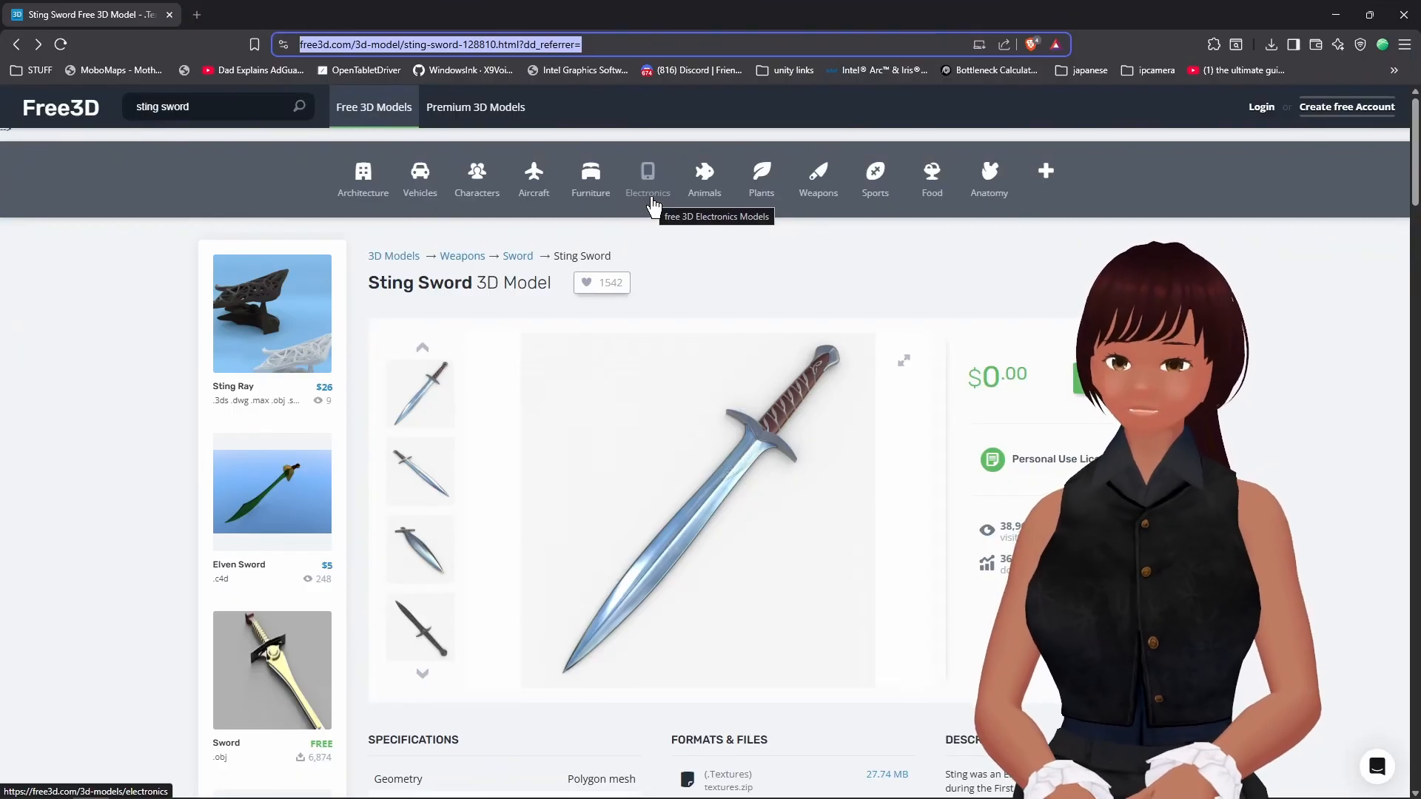
text(suvi)
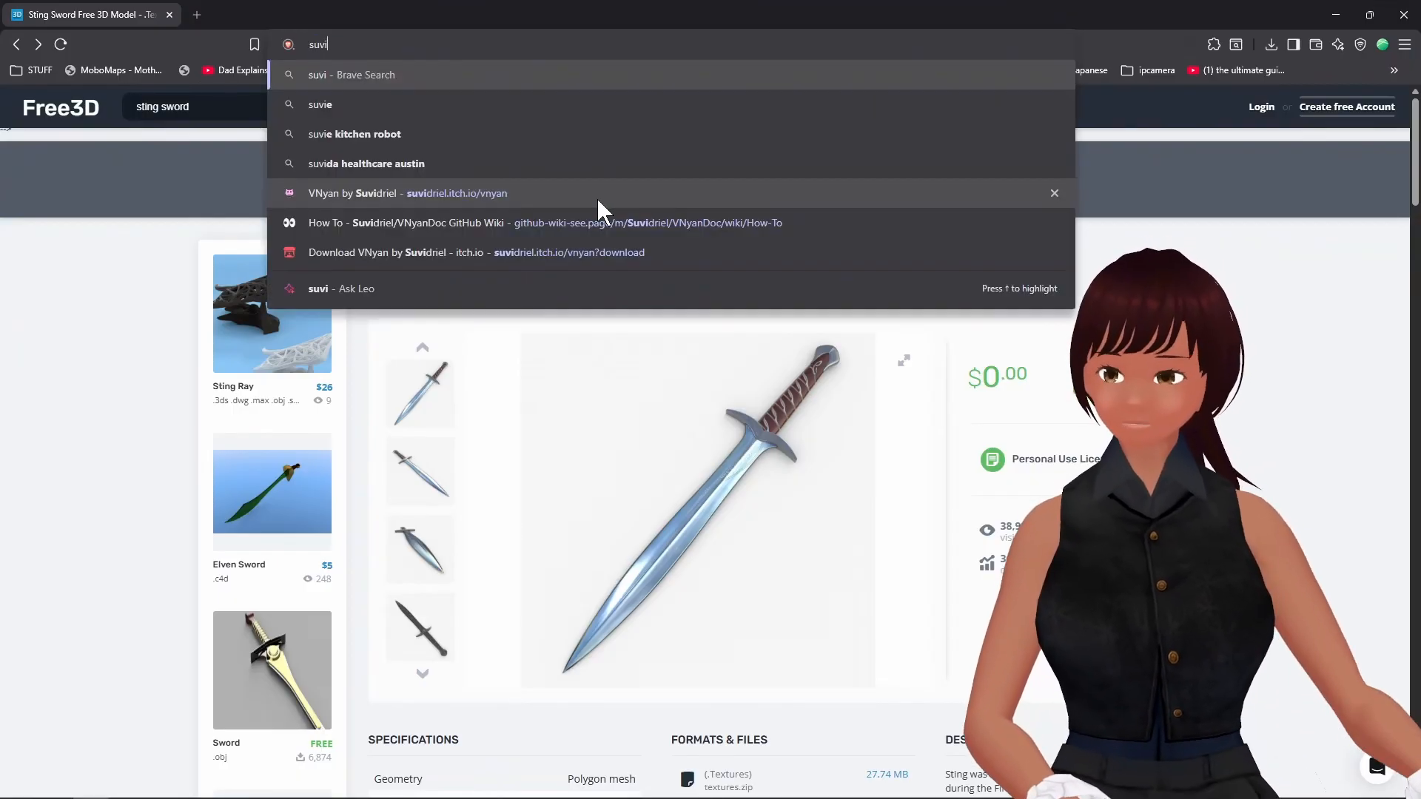
click(468, 194)
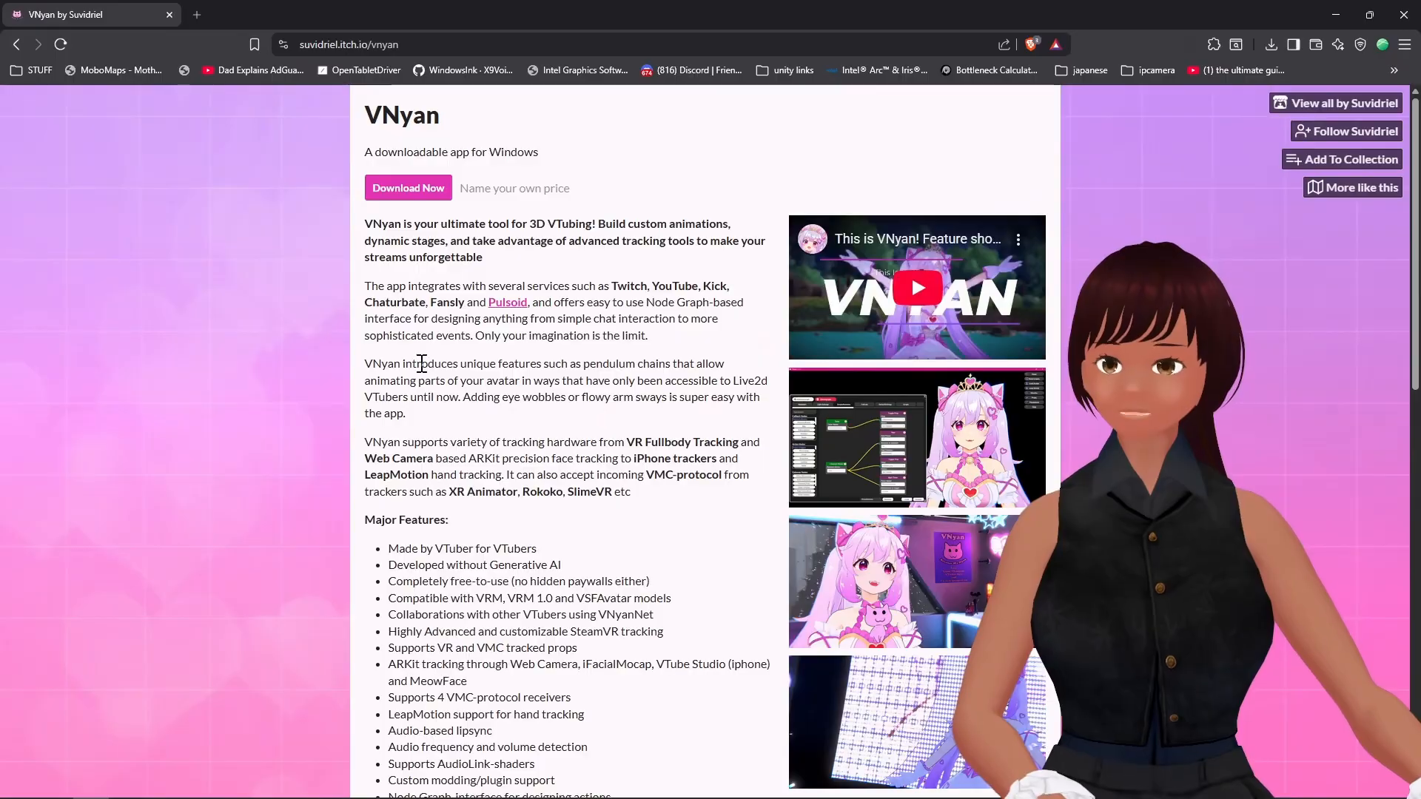
Step: Proceed to the VNyan downloads without donating and save VNyanSDK0.1.2.unitypackage in the install sting folder
click(412, 188)
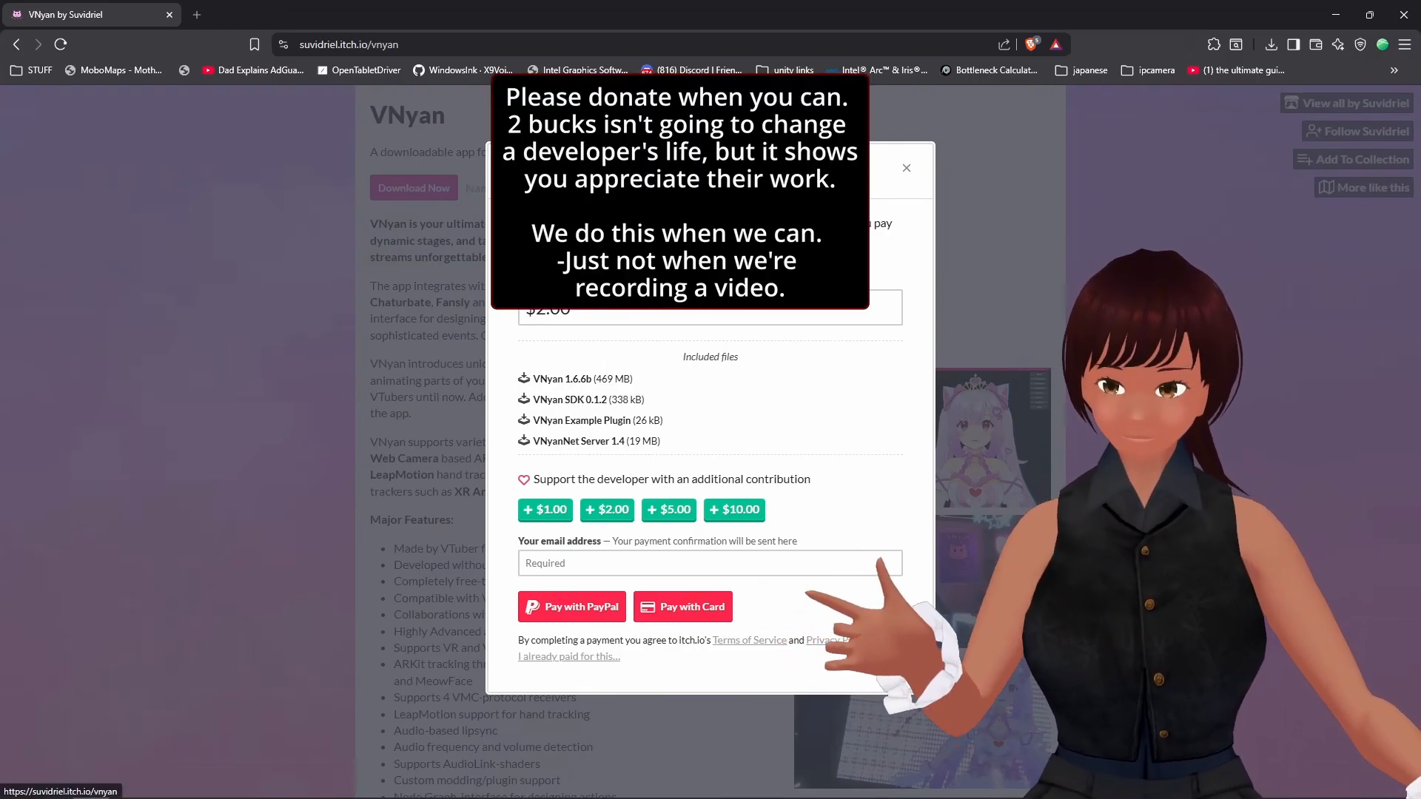
click(623, 266)
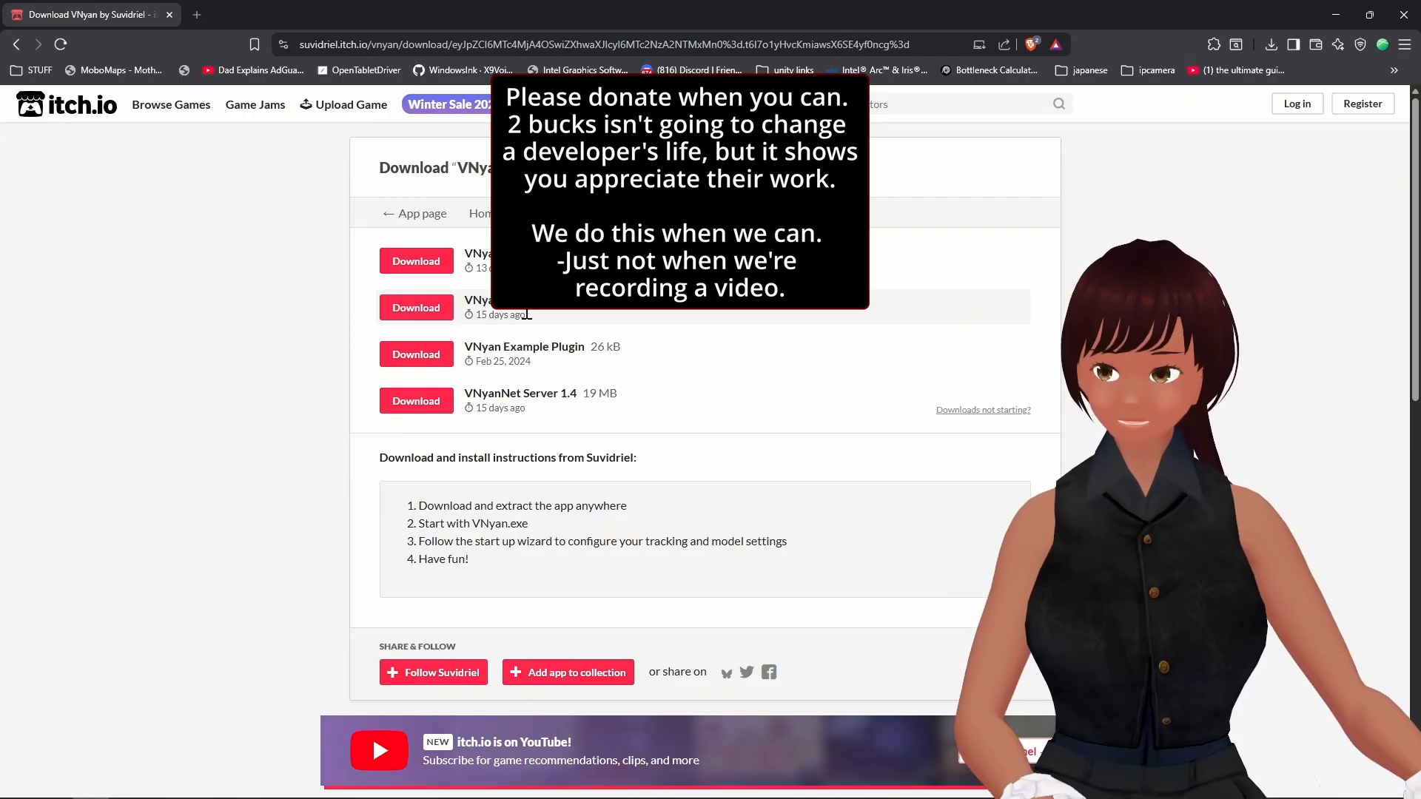
click(416, 307)
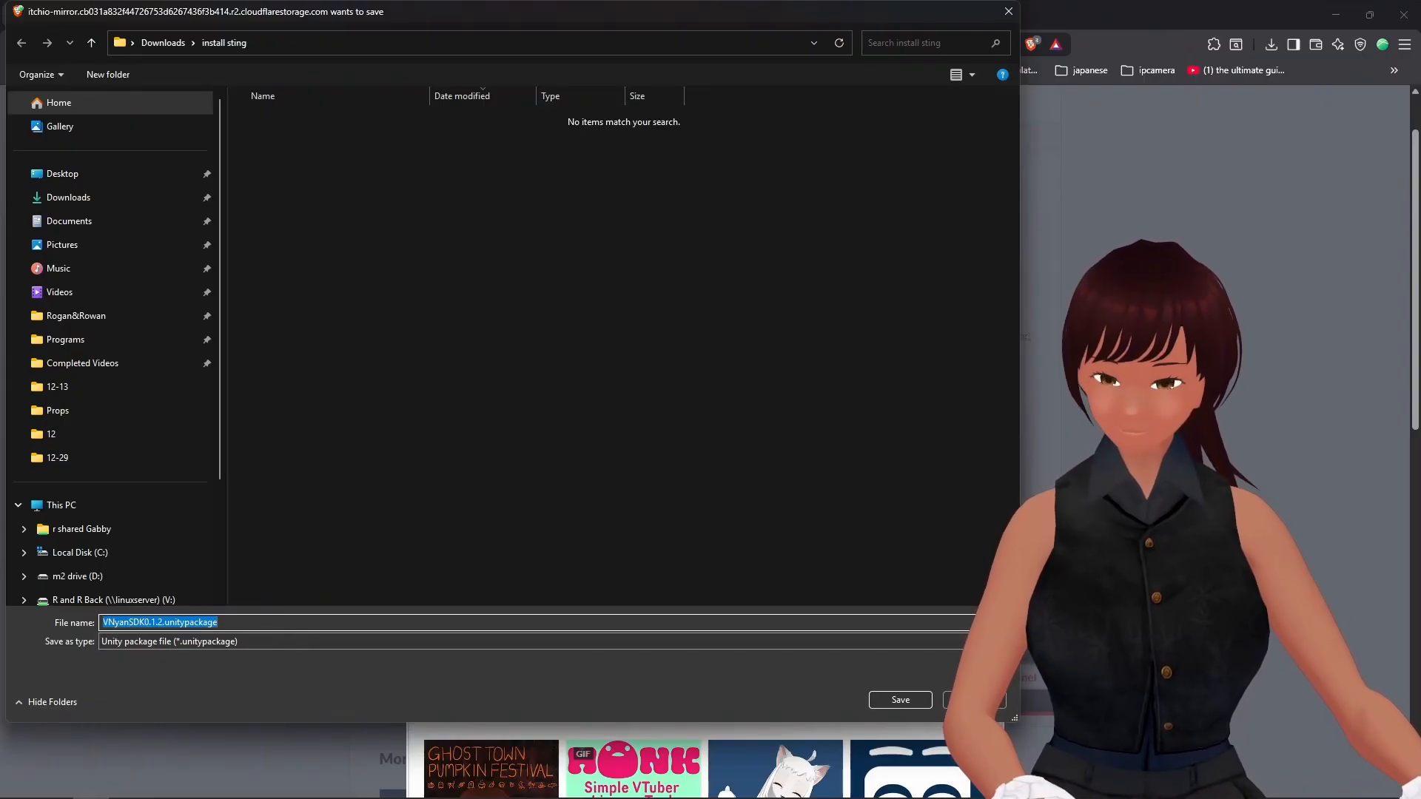
click(872, 697)
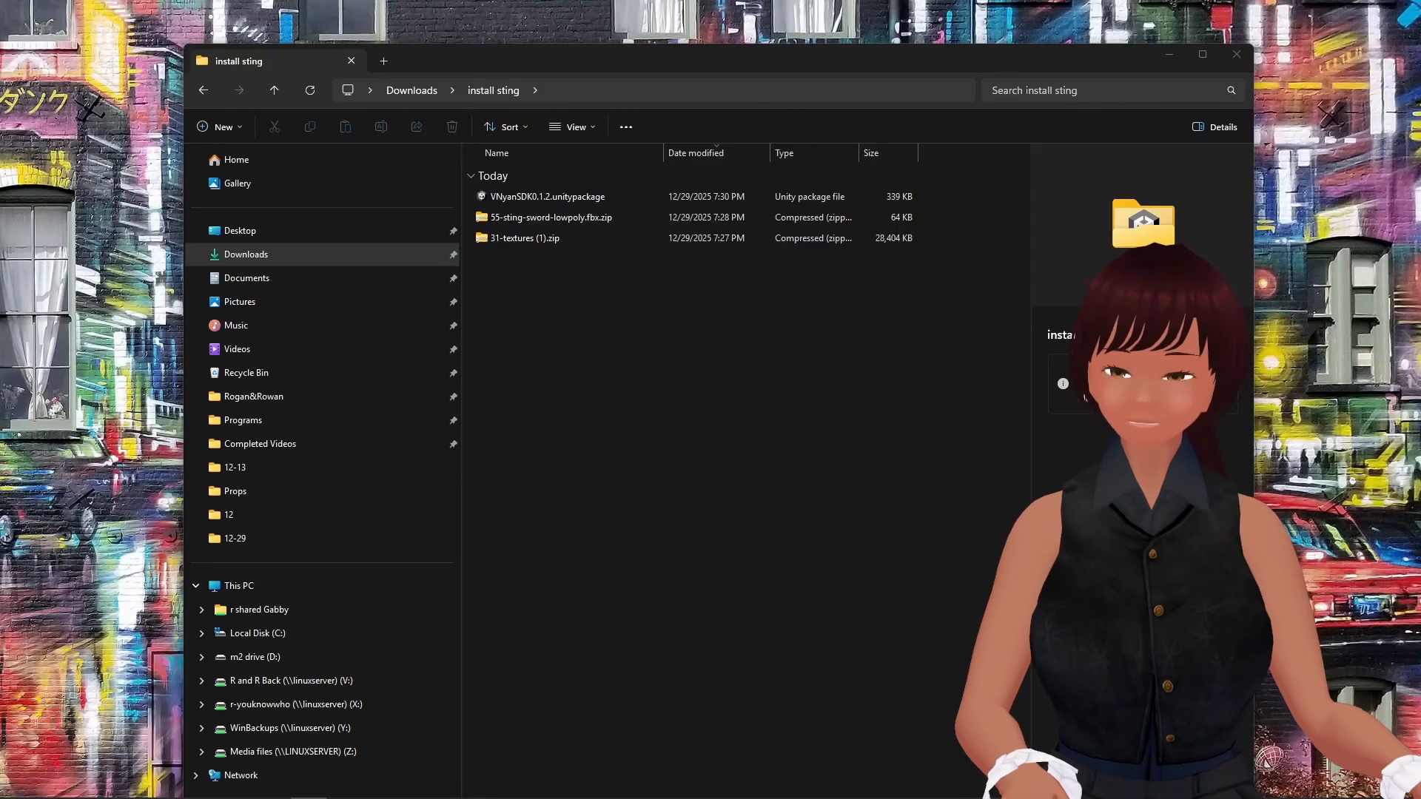
Step: Scan the three downloaded files in the install sting folder with Microsoft Defender, and close Windows Security
drag(588, 304, 544, 201)
right_click(548, 201)
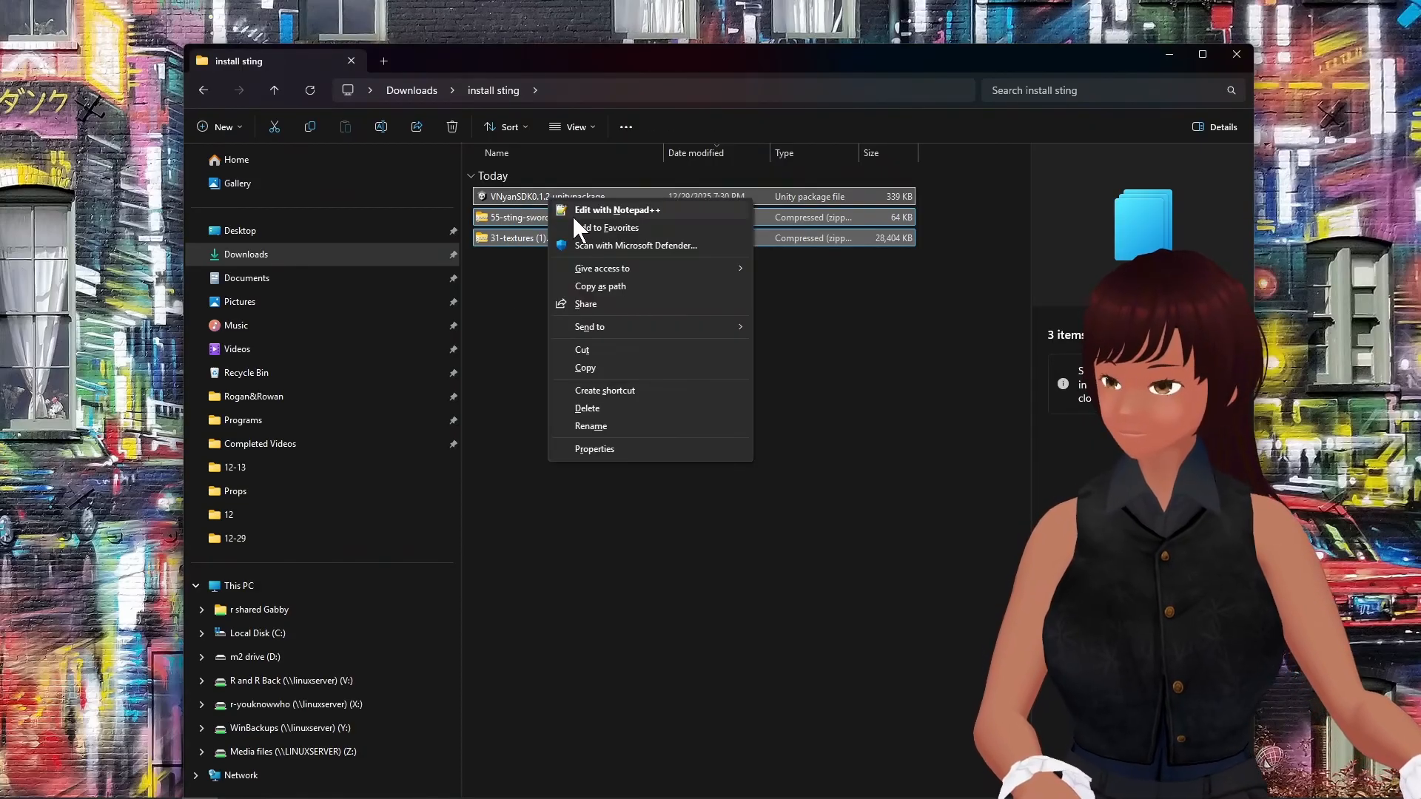
click(650, 246)
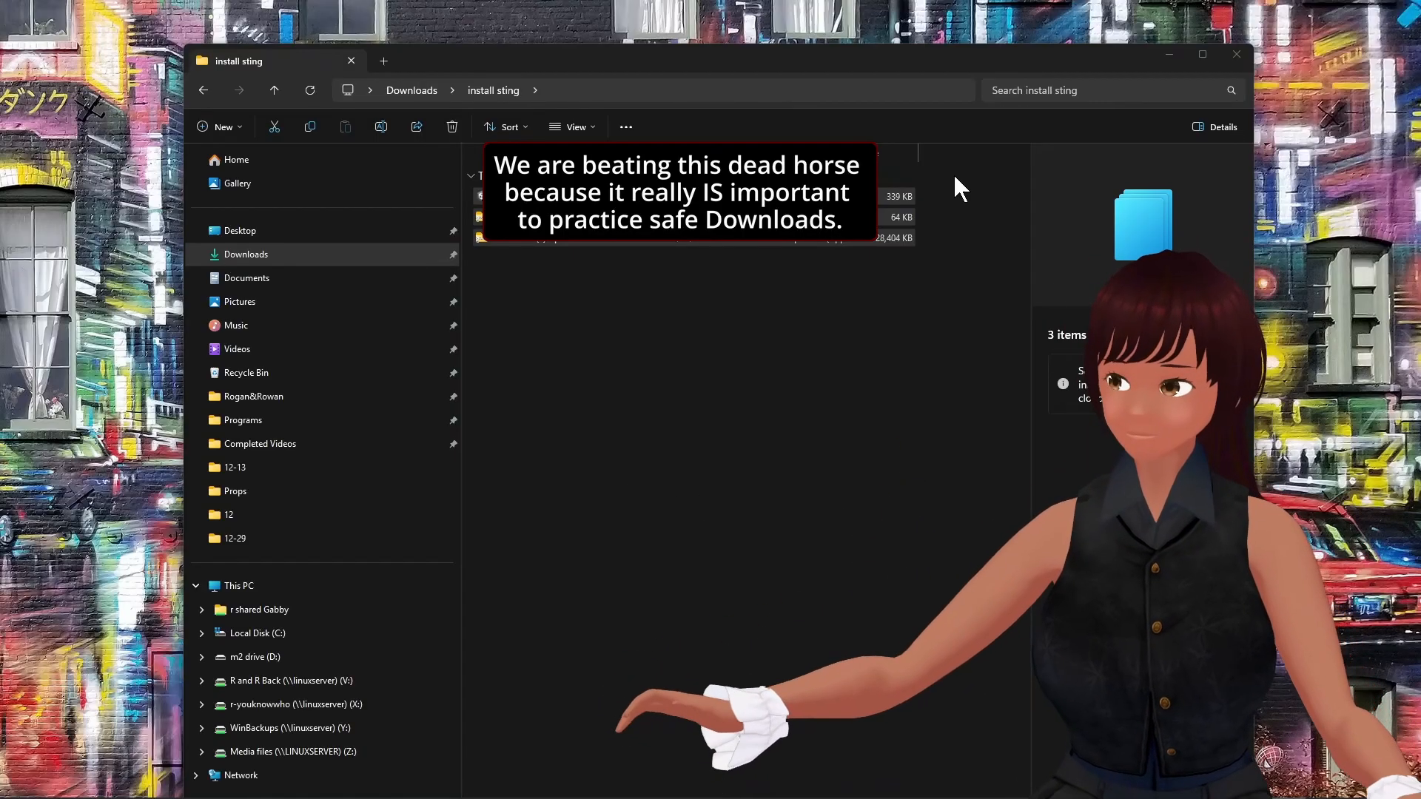
click(627, 217)
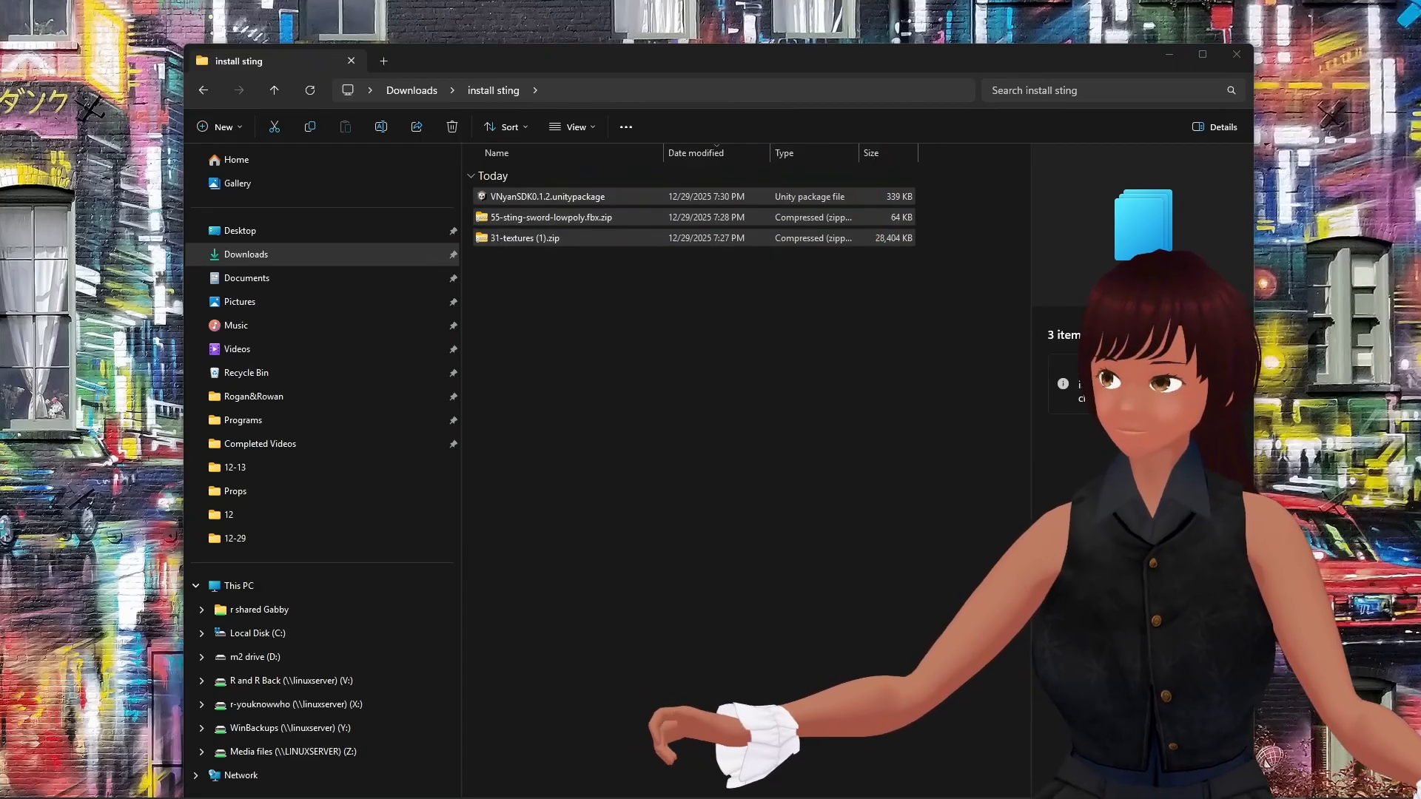
drag(1420, 15, 980, 71)
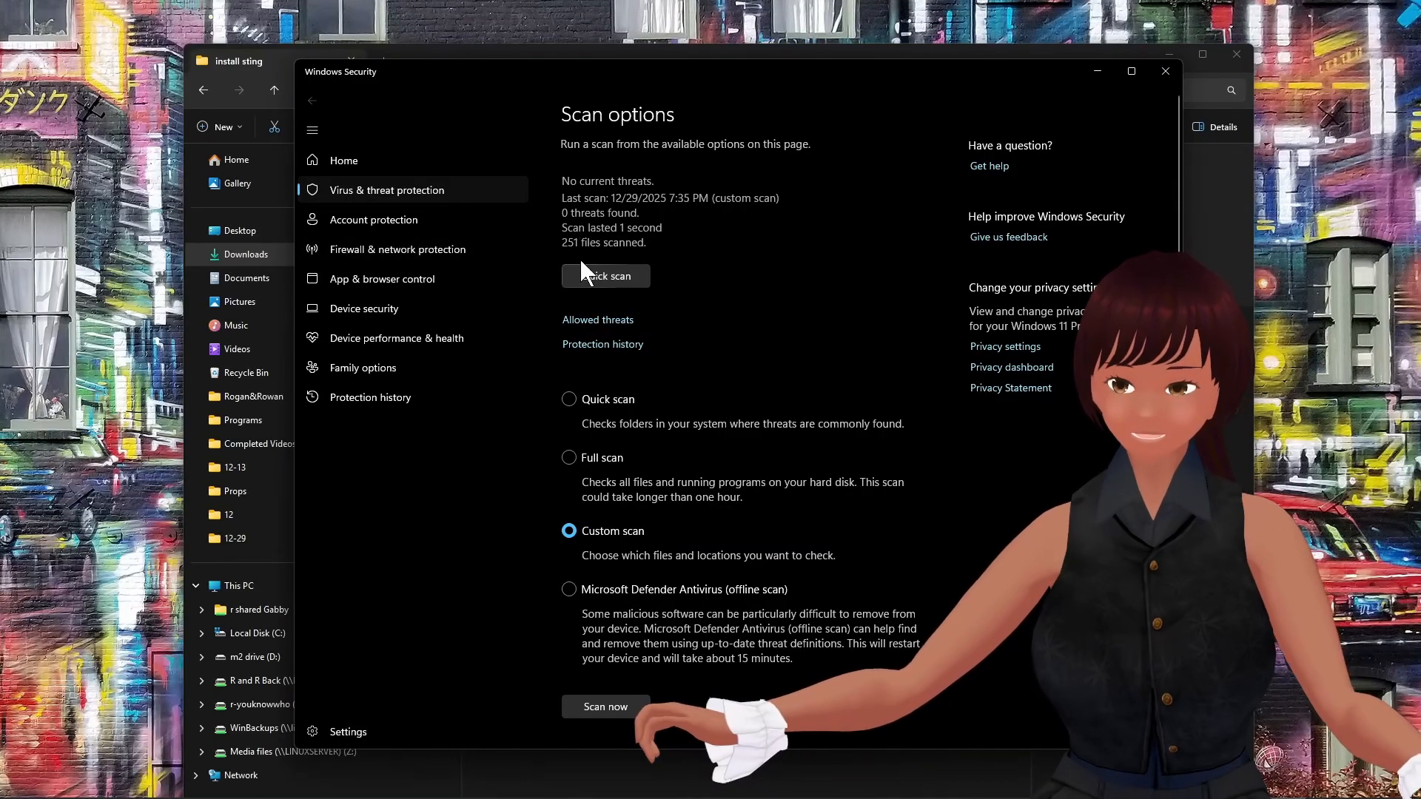
click(1166, 71)
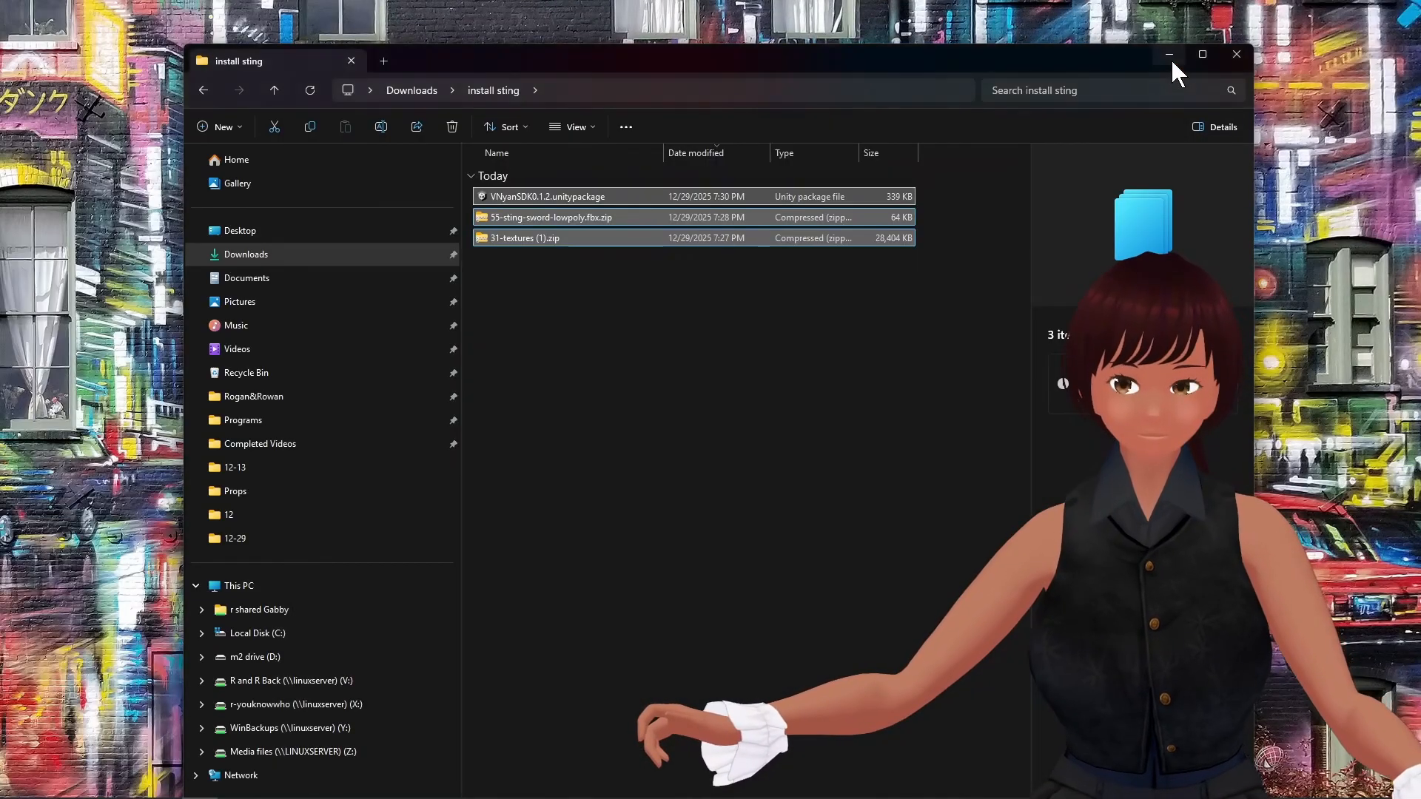
Step: Create a folder named zips inside install sting and move the sword FBX and textures zip archives into it
click(751, 390)
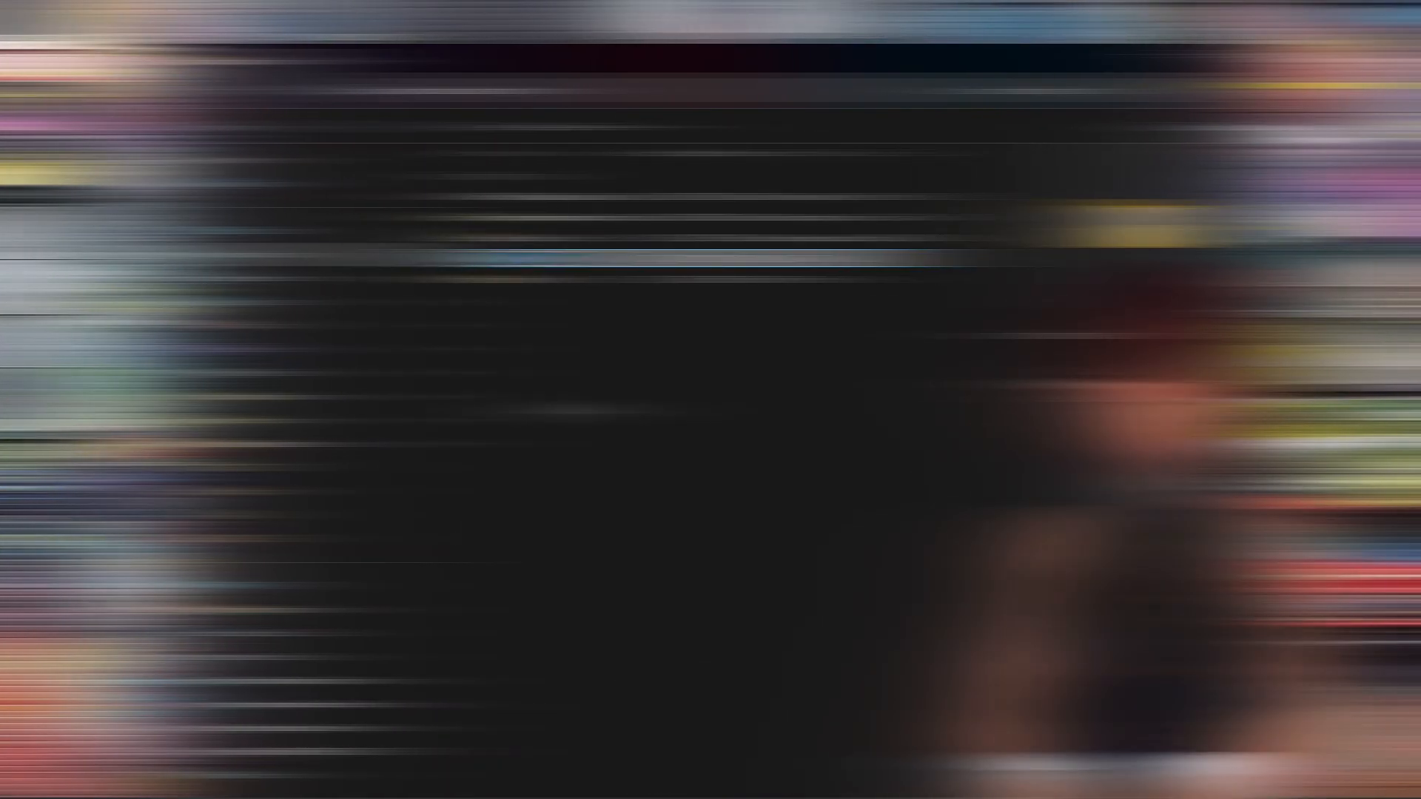
text(zips)
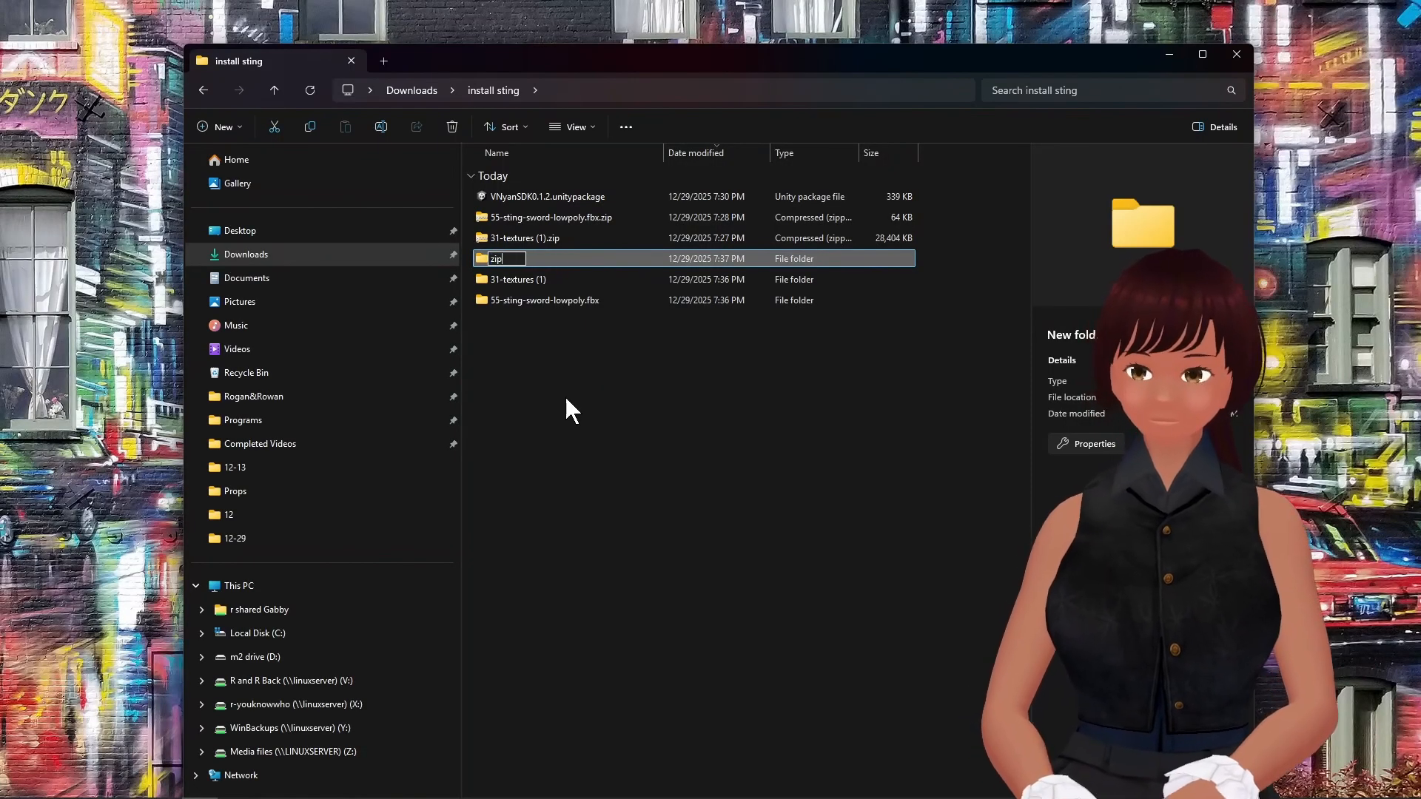
key(Return)
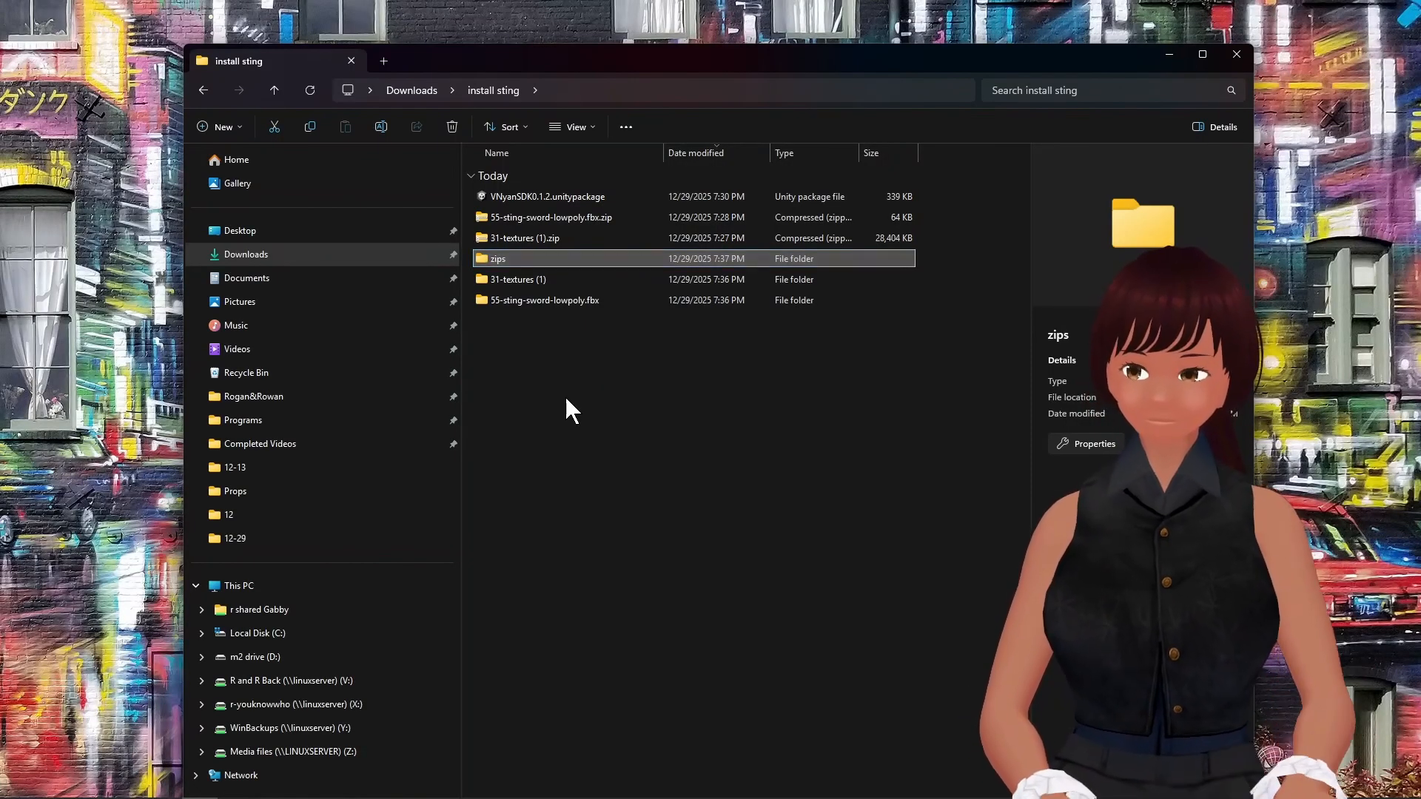
click(552, 216)
ctrl+click(538, 234)
drag(535, 232, 496, 259)
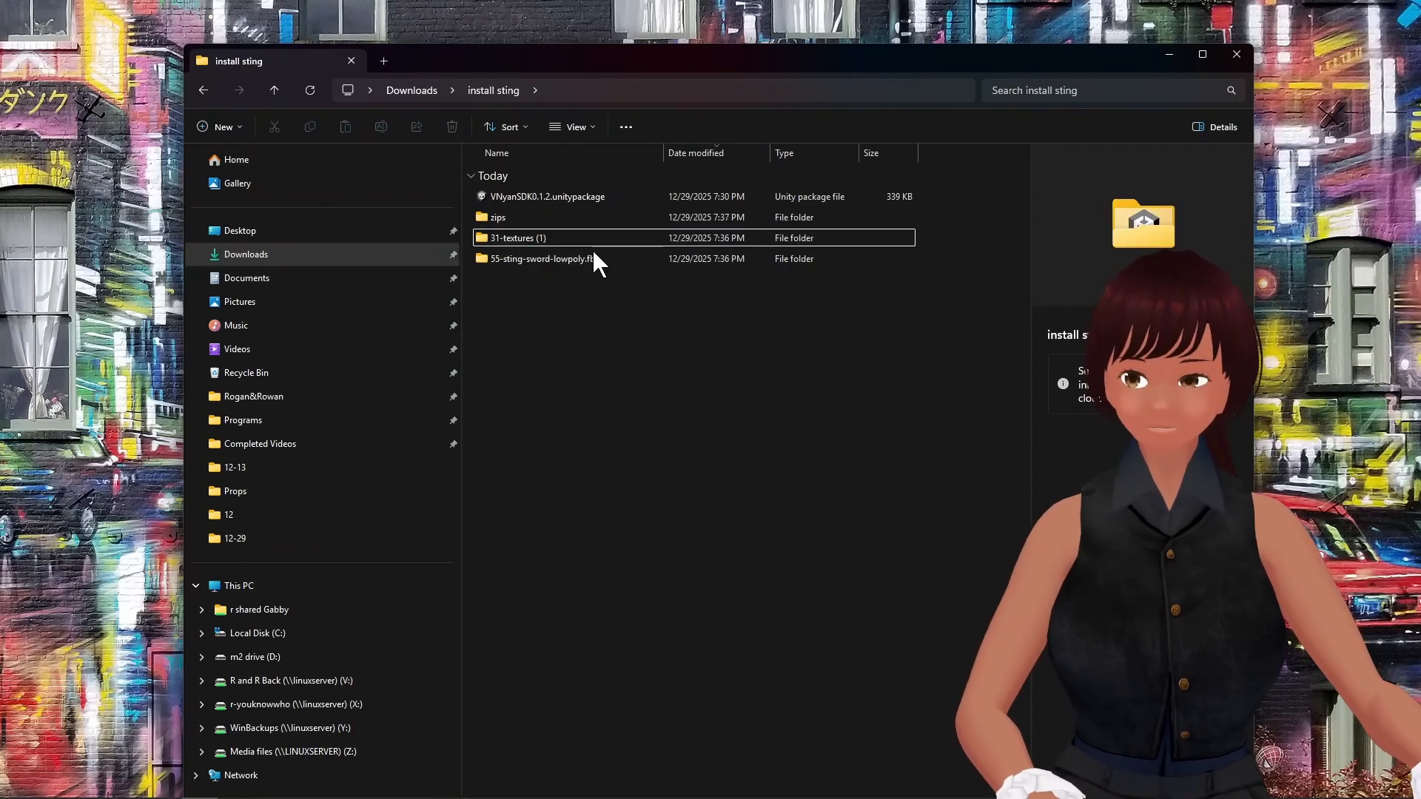
Step: Open the Textures folder inside the extracted 31-textures (1) folder
click(575, 197)
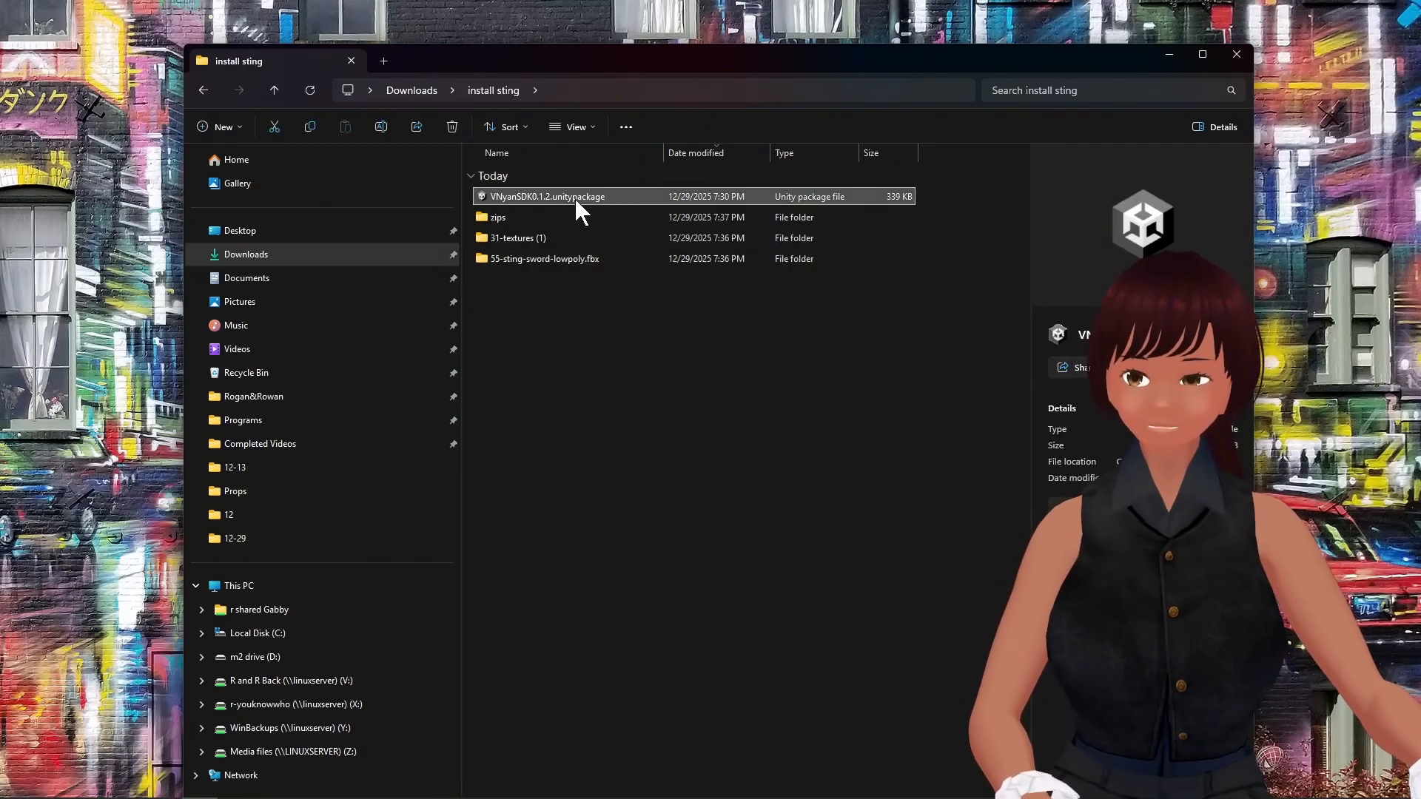
click(516, 237)
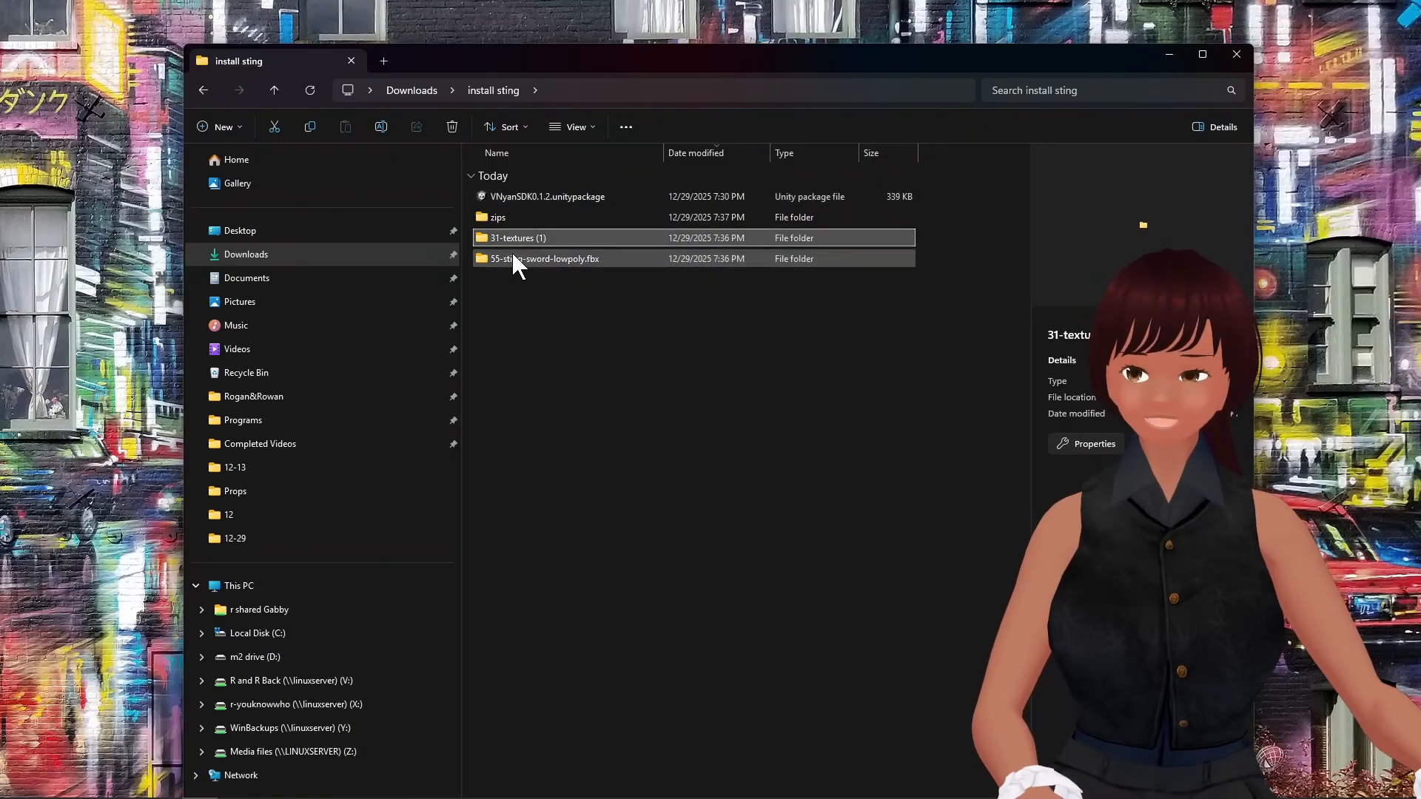
double_click(517, 235)
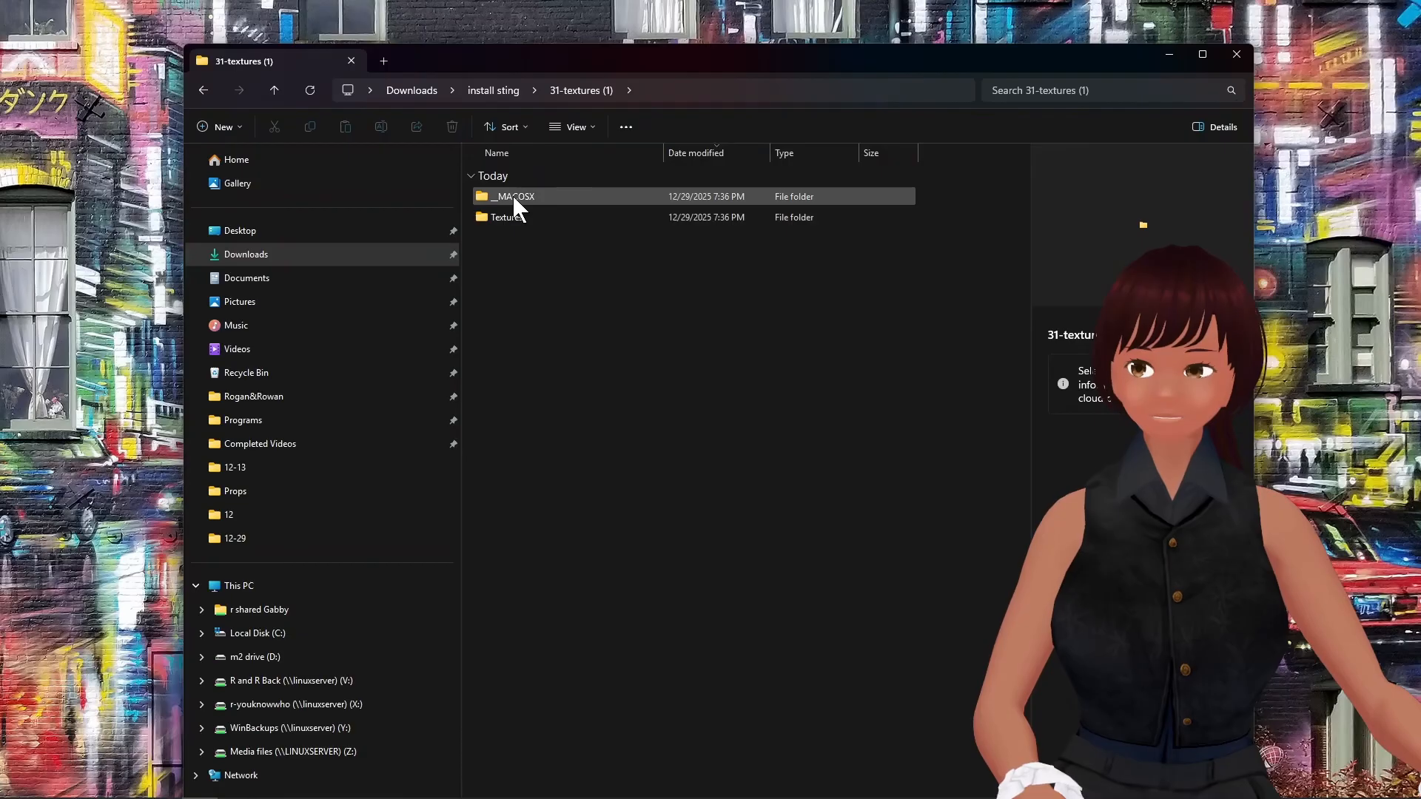
double_click(507, 216)
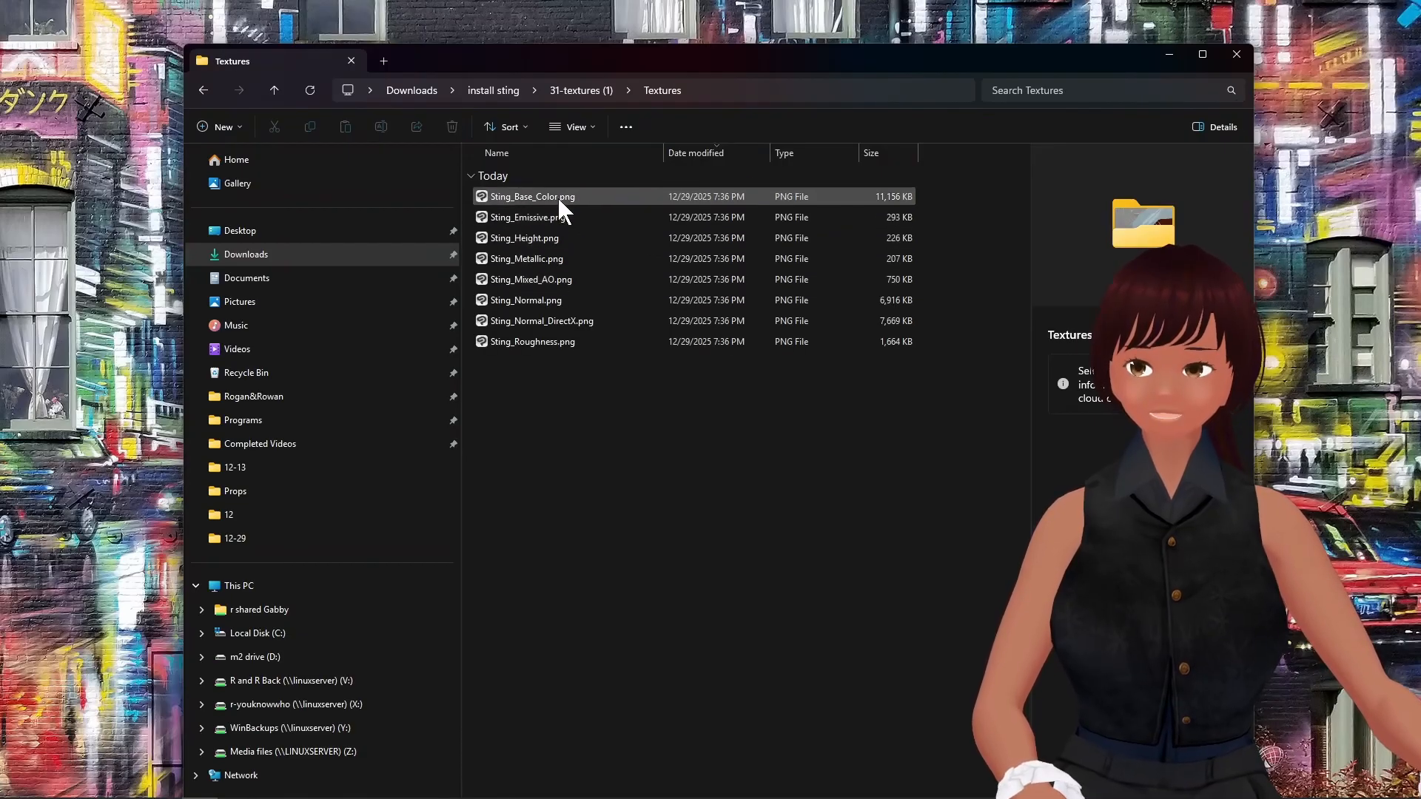
Step: Preview the Sting texture images one by one, including base color, height, metallic, mixed AO, both normal maps and roughness
click(550, 199)
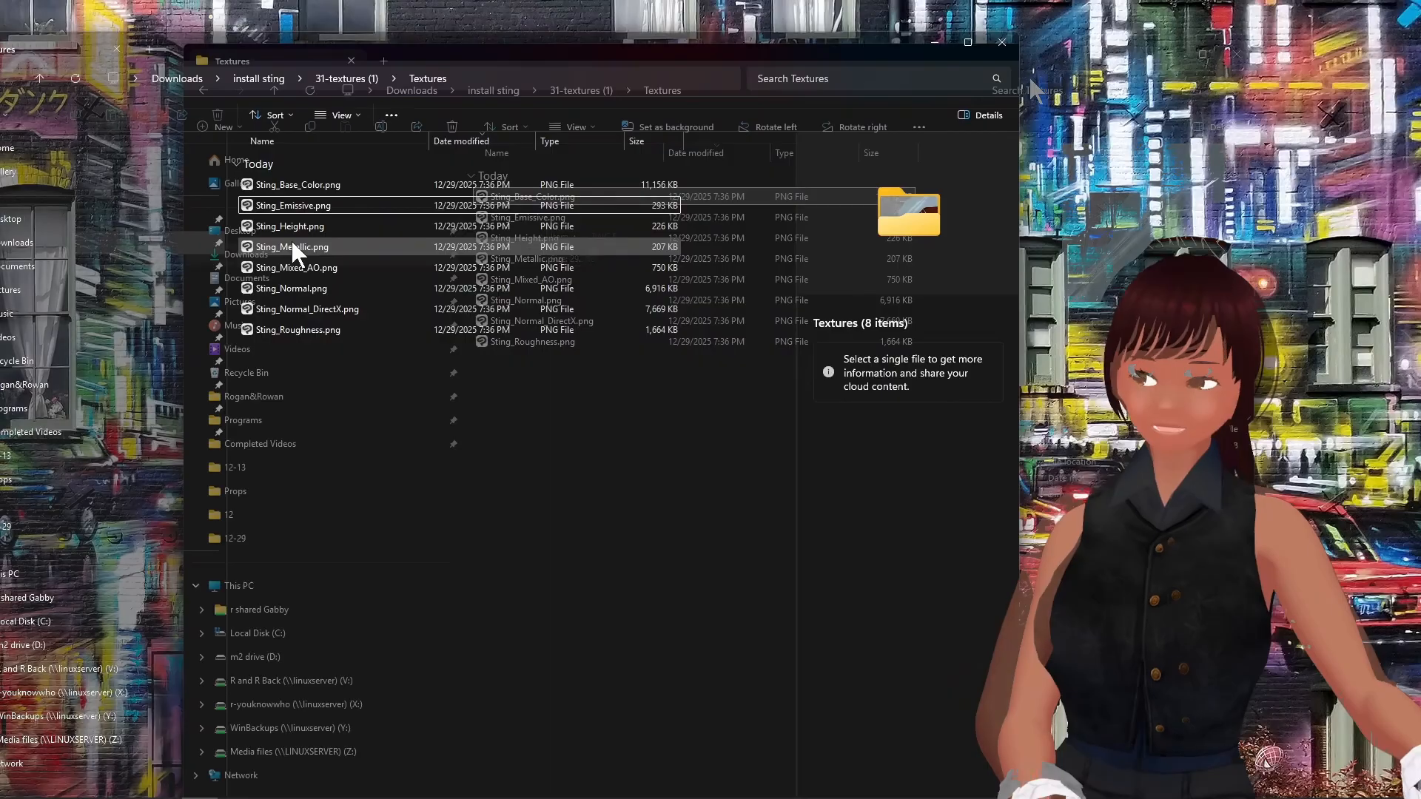
click(533, 236)
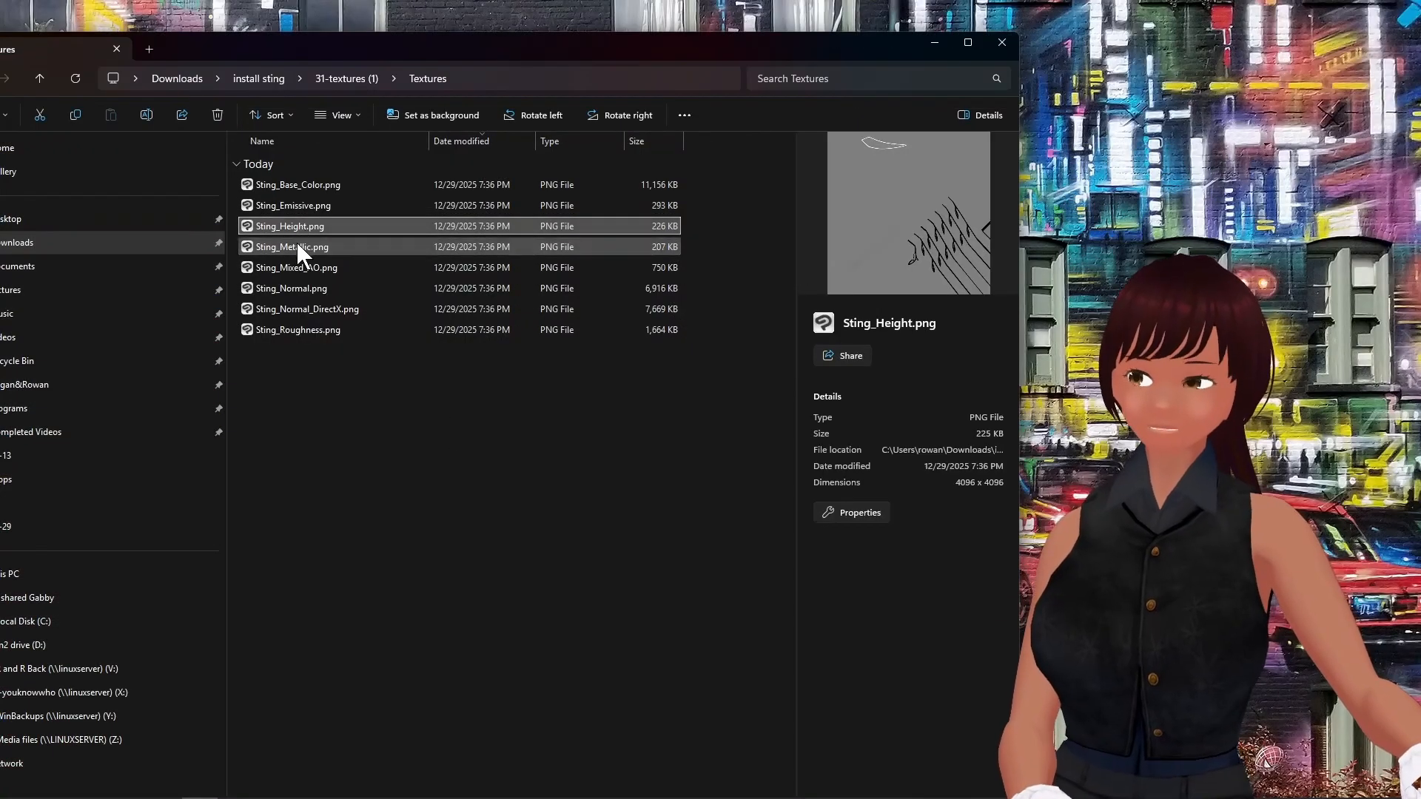
click(296, 247)
click(291, 266)
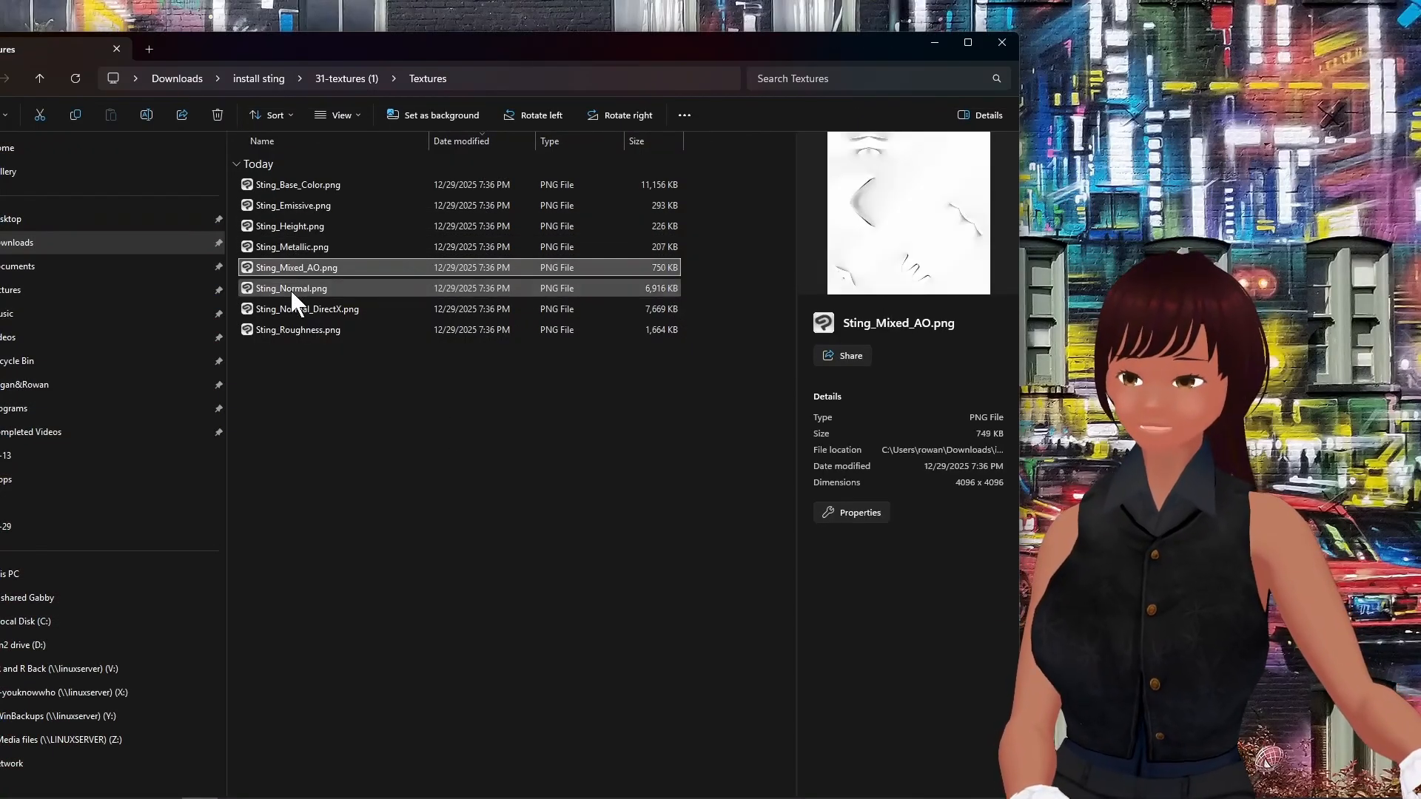
click(290, 289)
click(296, 306)
click(290, 330)
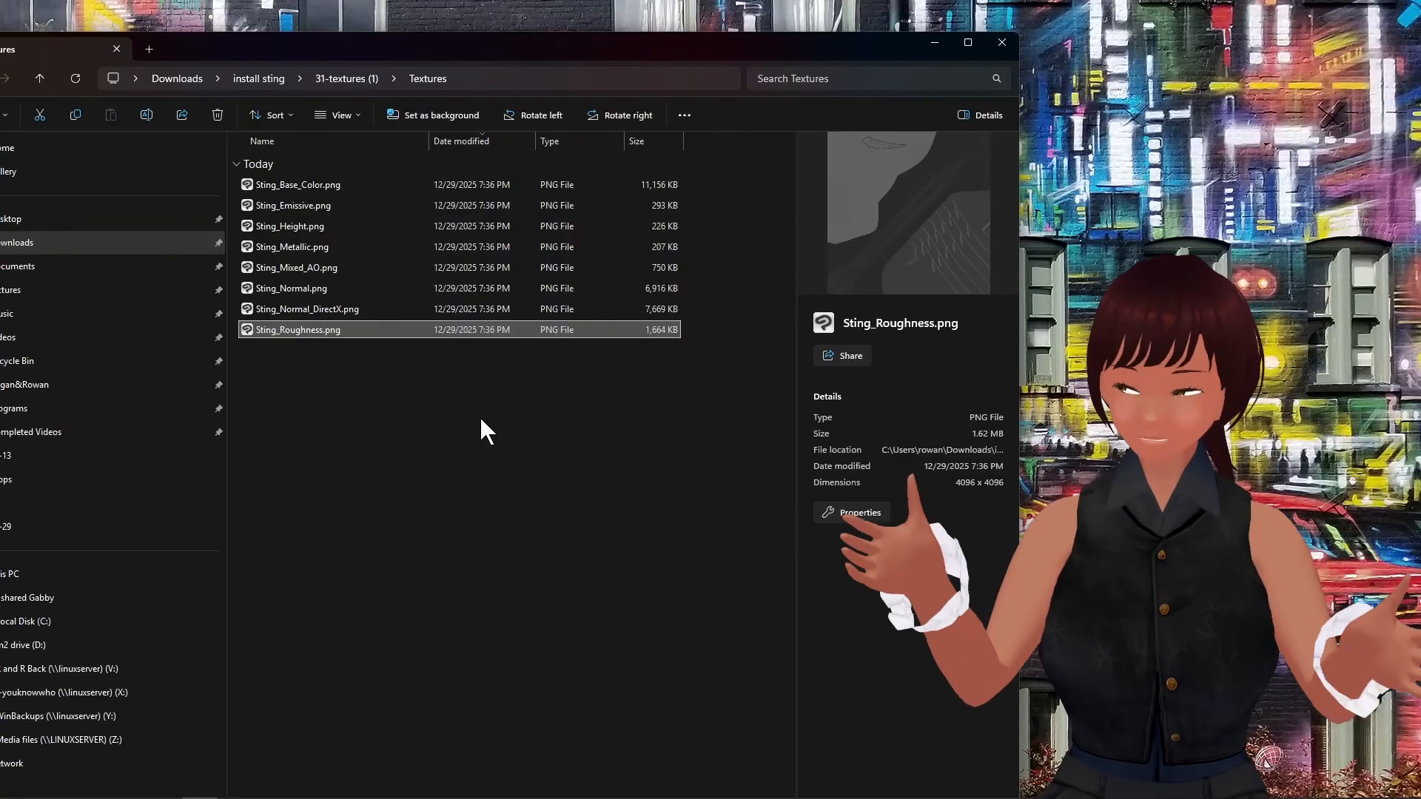
Step: Open Unity Hub and move its window fully into view over the file folder window
mouse_move(163, 797)
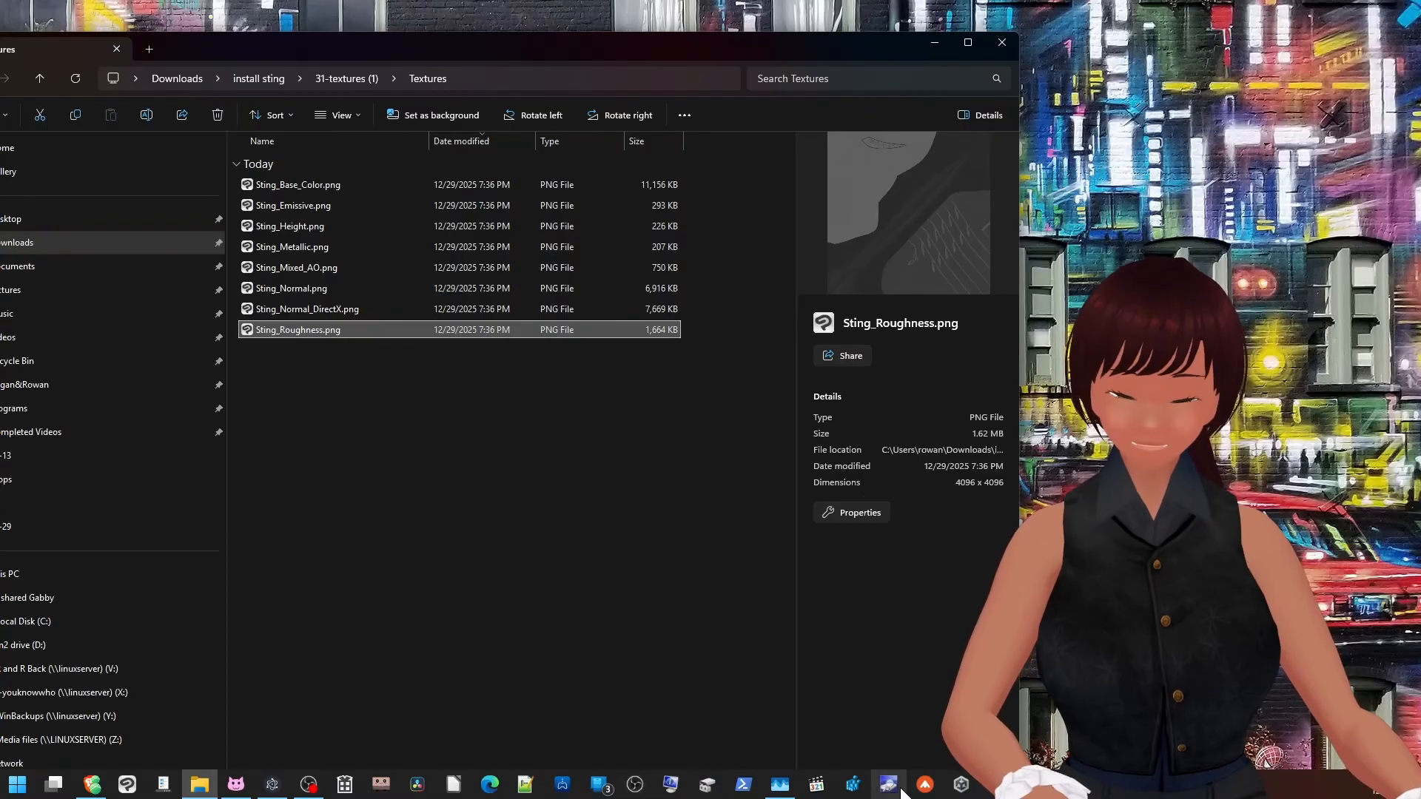
click(962, 786)
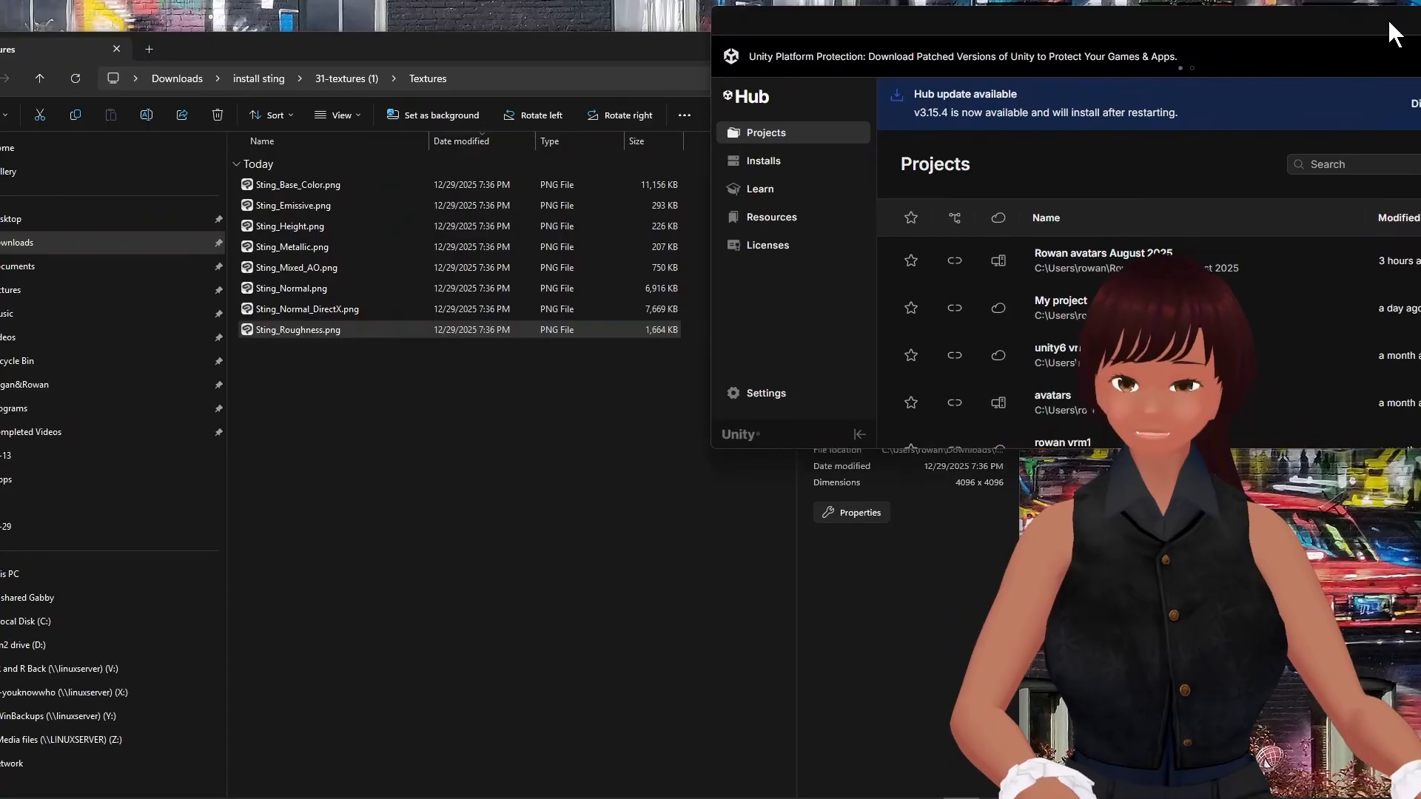
drag(1286, 28, 732, 55)
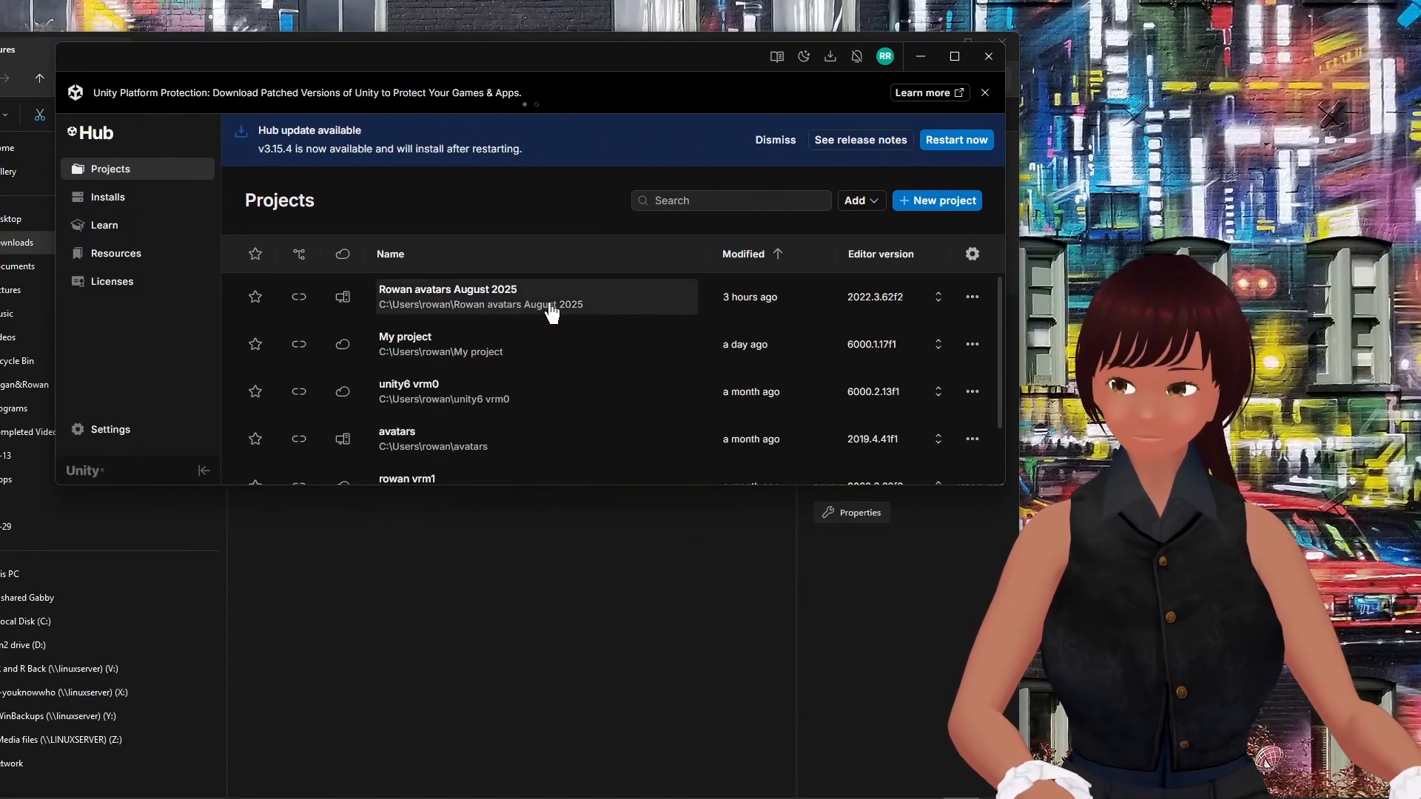
Step: Open the avatars August 2025 project in the Unity editor and create a folder named props2 inside Assets > props
click(863, 300)
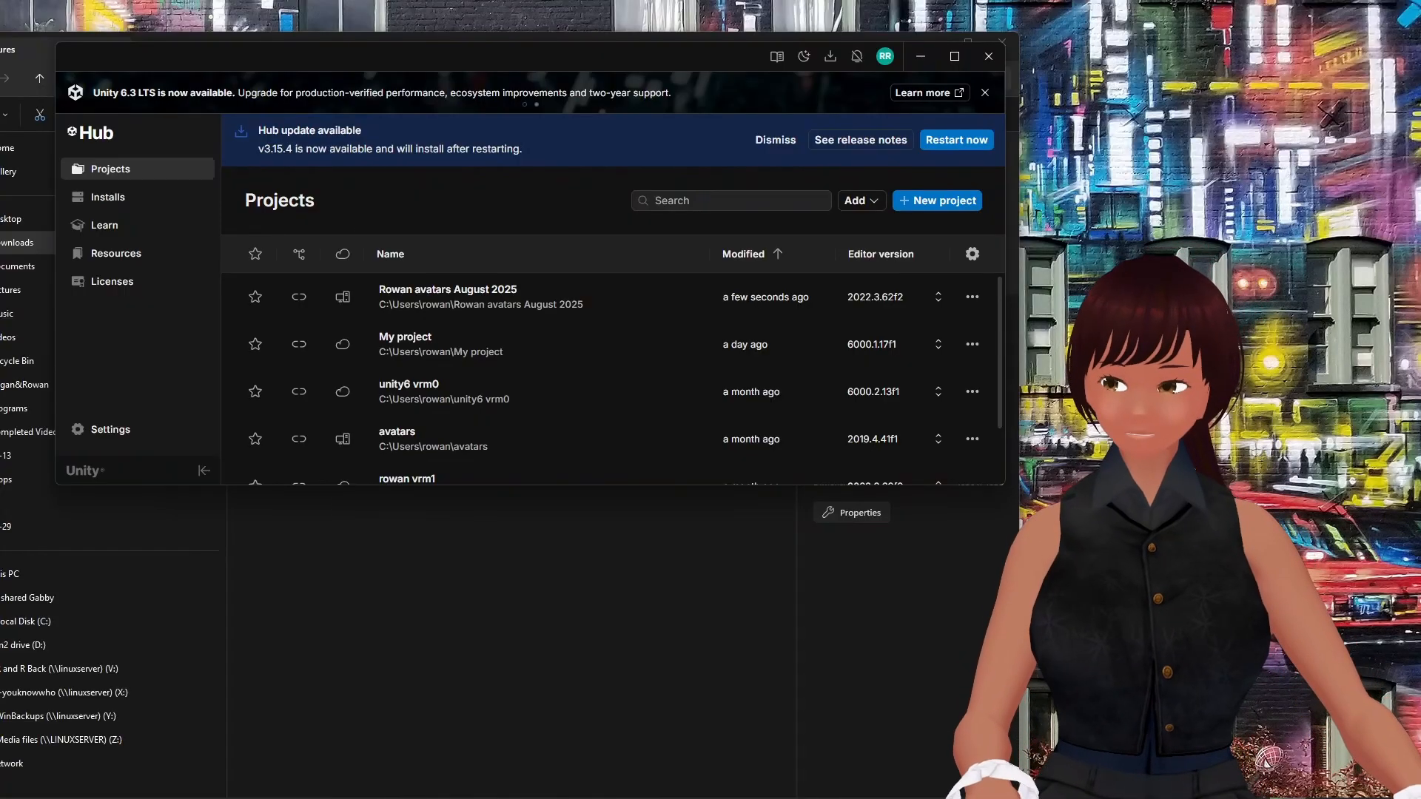
drag(850, 103, 655, 359)
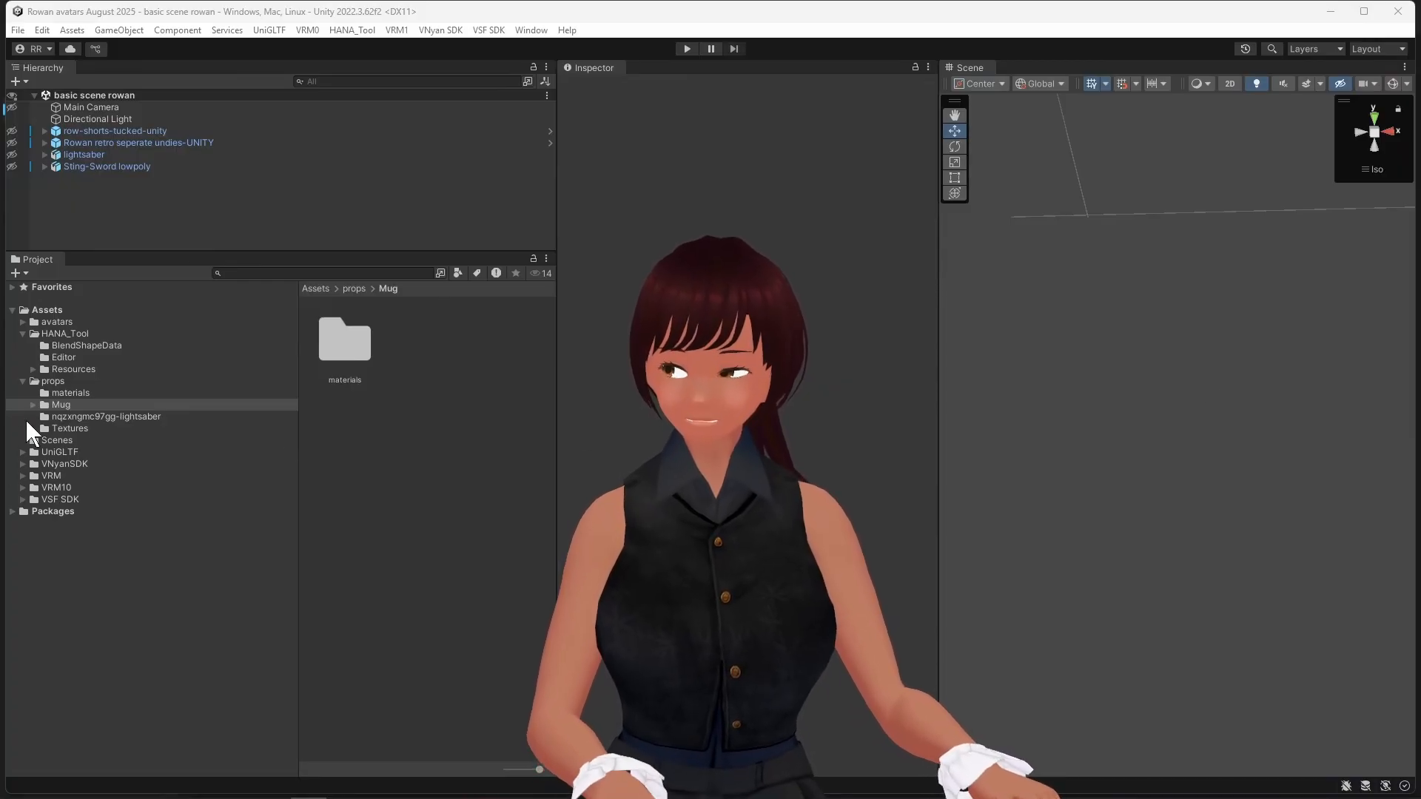
click(43, 385)
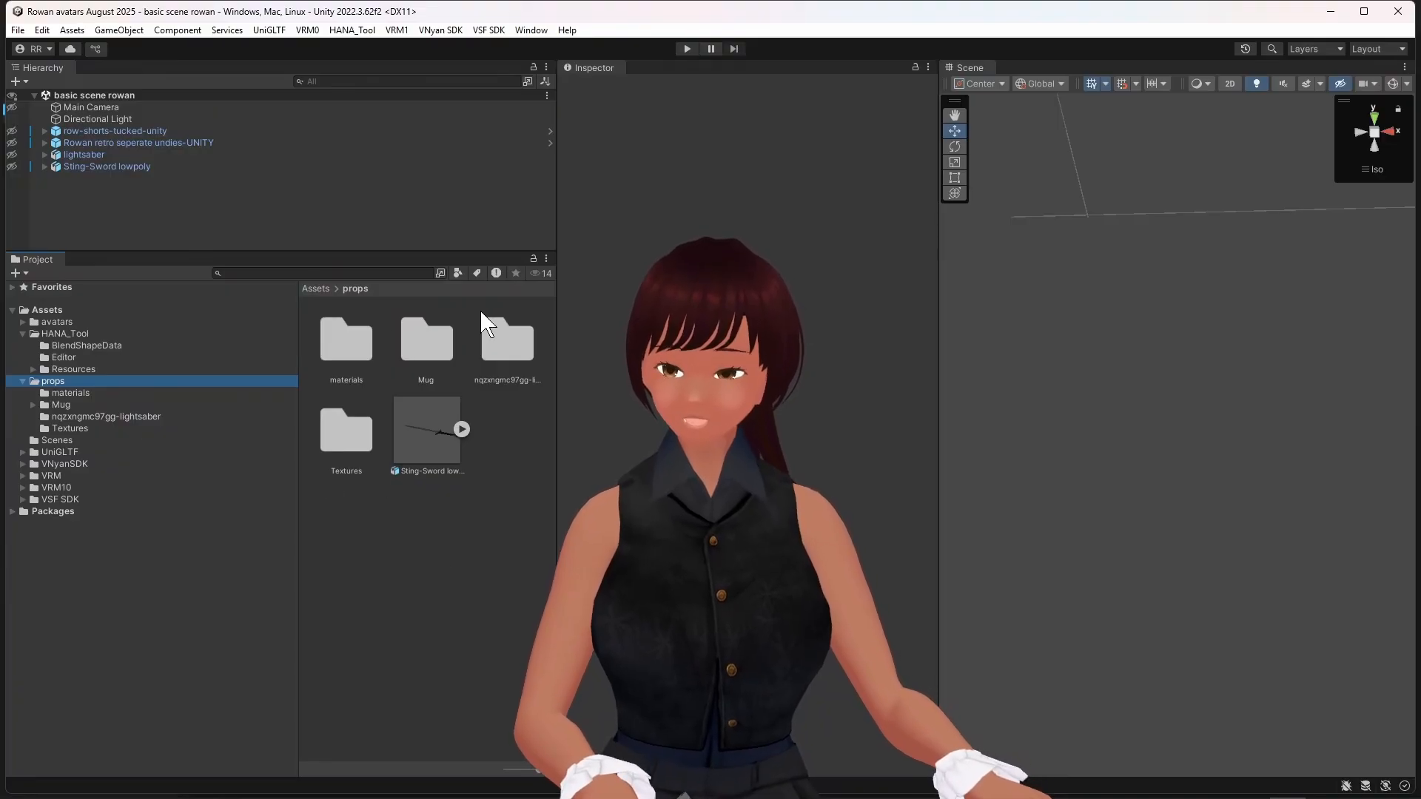
right_click(400, 576)
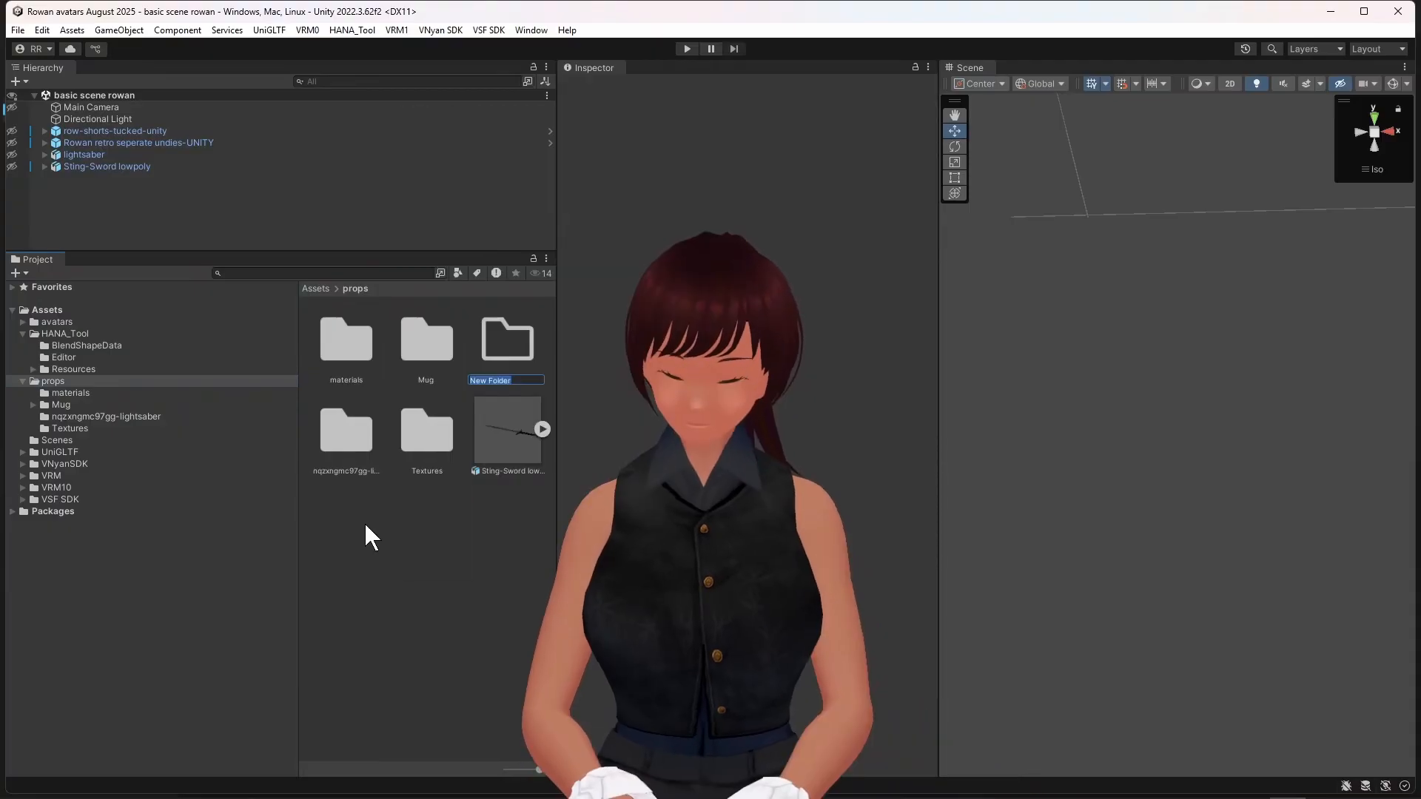
text(props2)
key(Return)
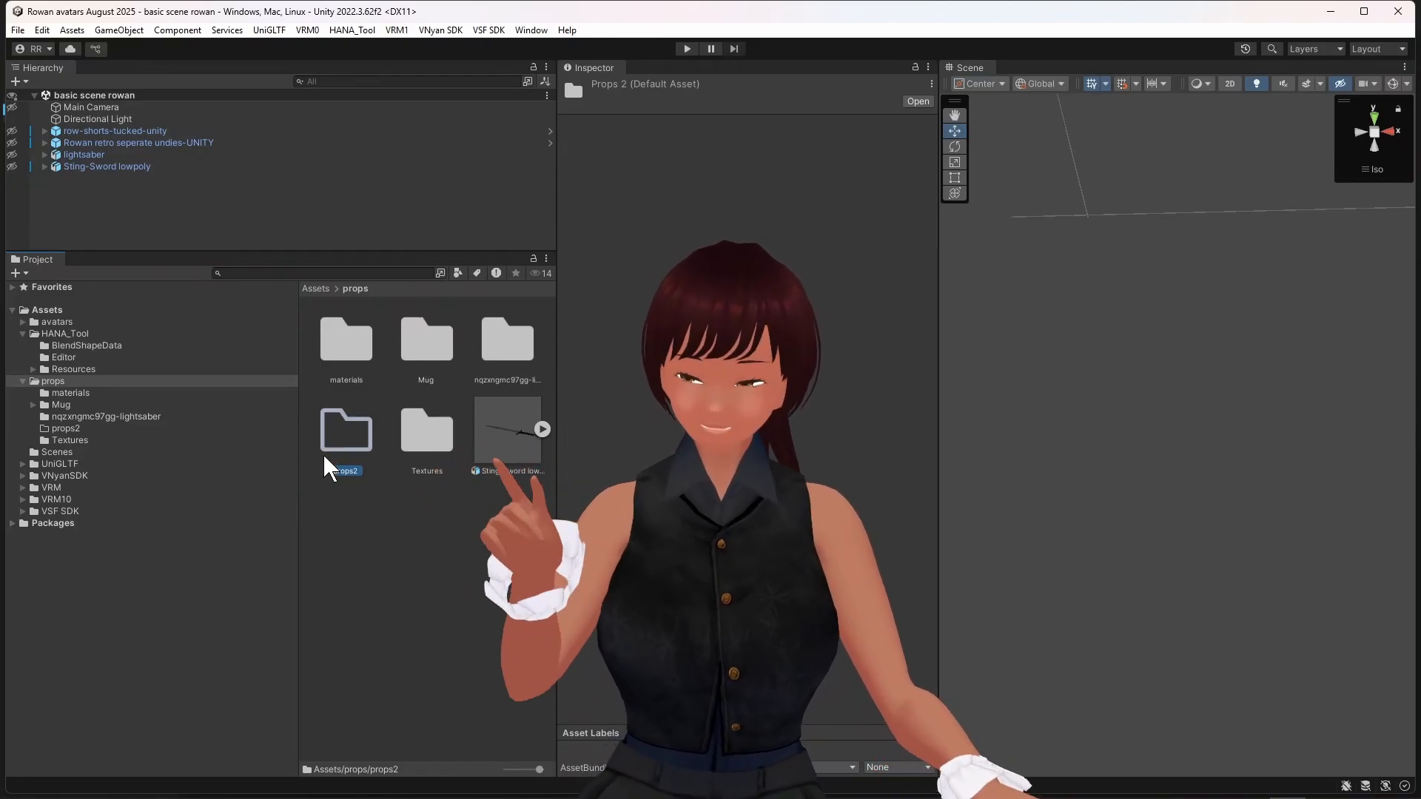
Step: Import the 31-textures (1) and 55-sting-sword-lowpoly.fbx folders from install sting into the project's props2 folder
double_click(358, 434)
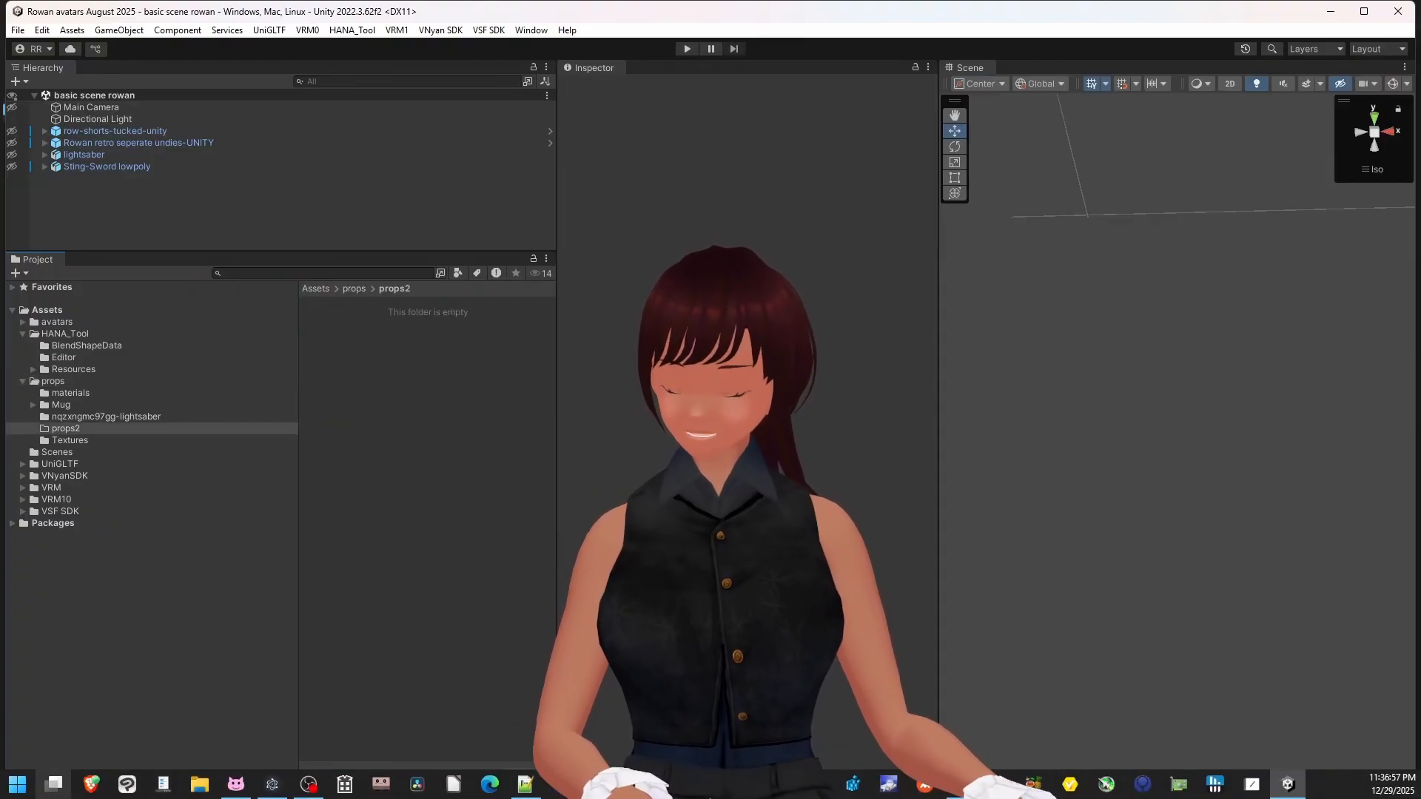
click(199, 785)
drag(1060, 2, 1098, 3)
click(864, 189)
double_click(1126, 176)
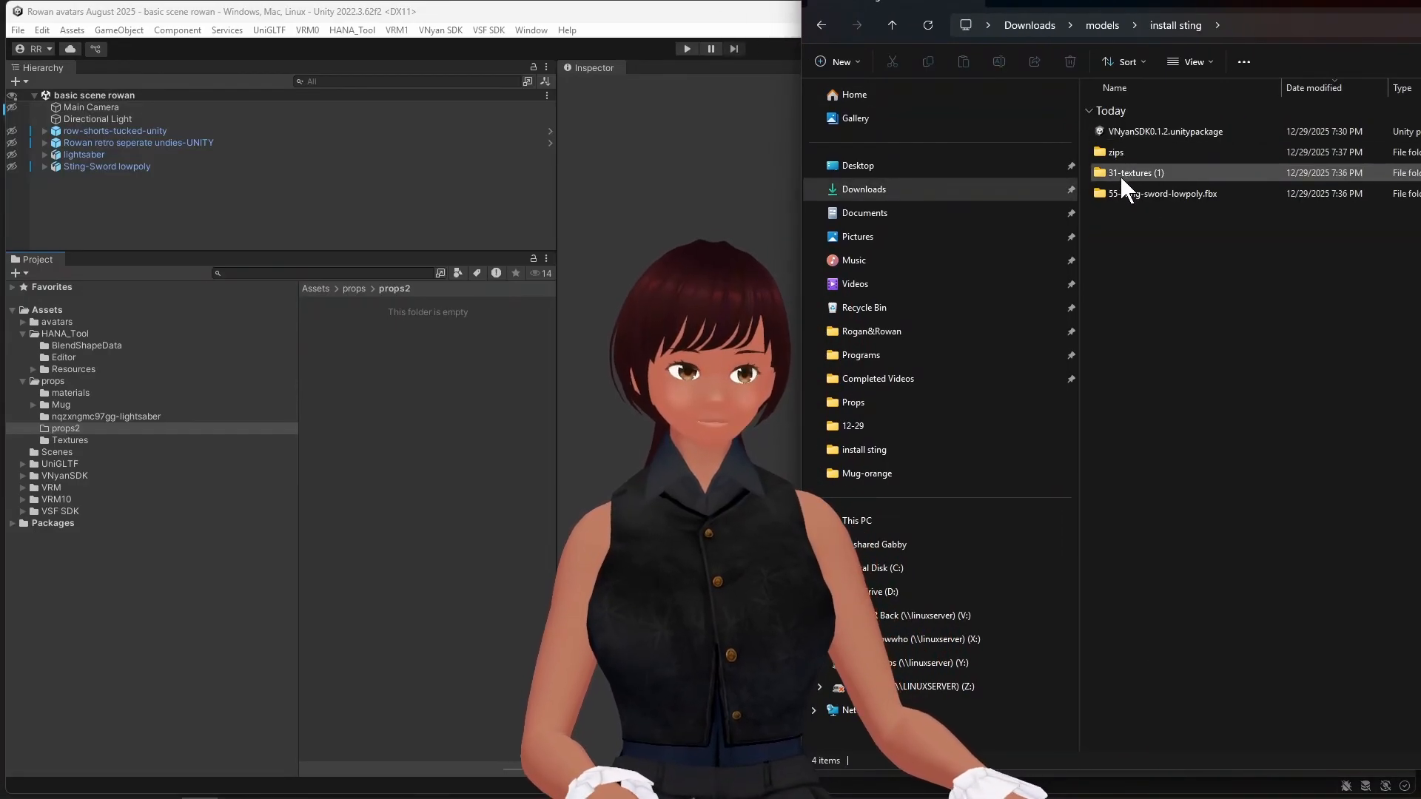
click(1107, 175)
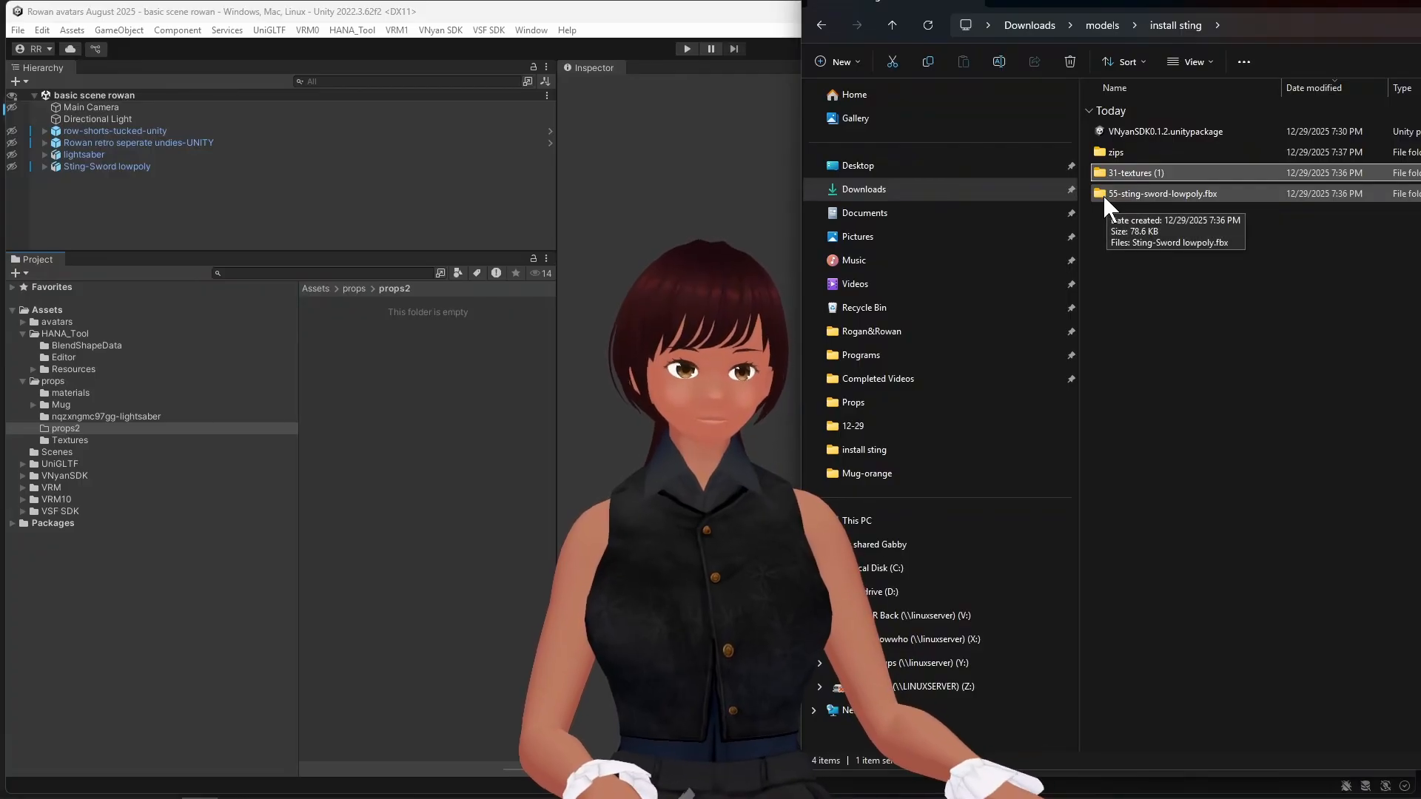
ctrl+click(1102, 194)
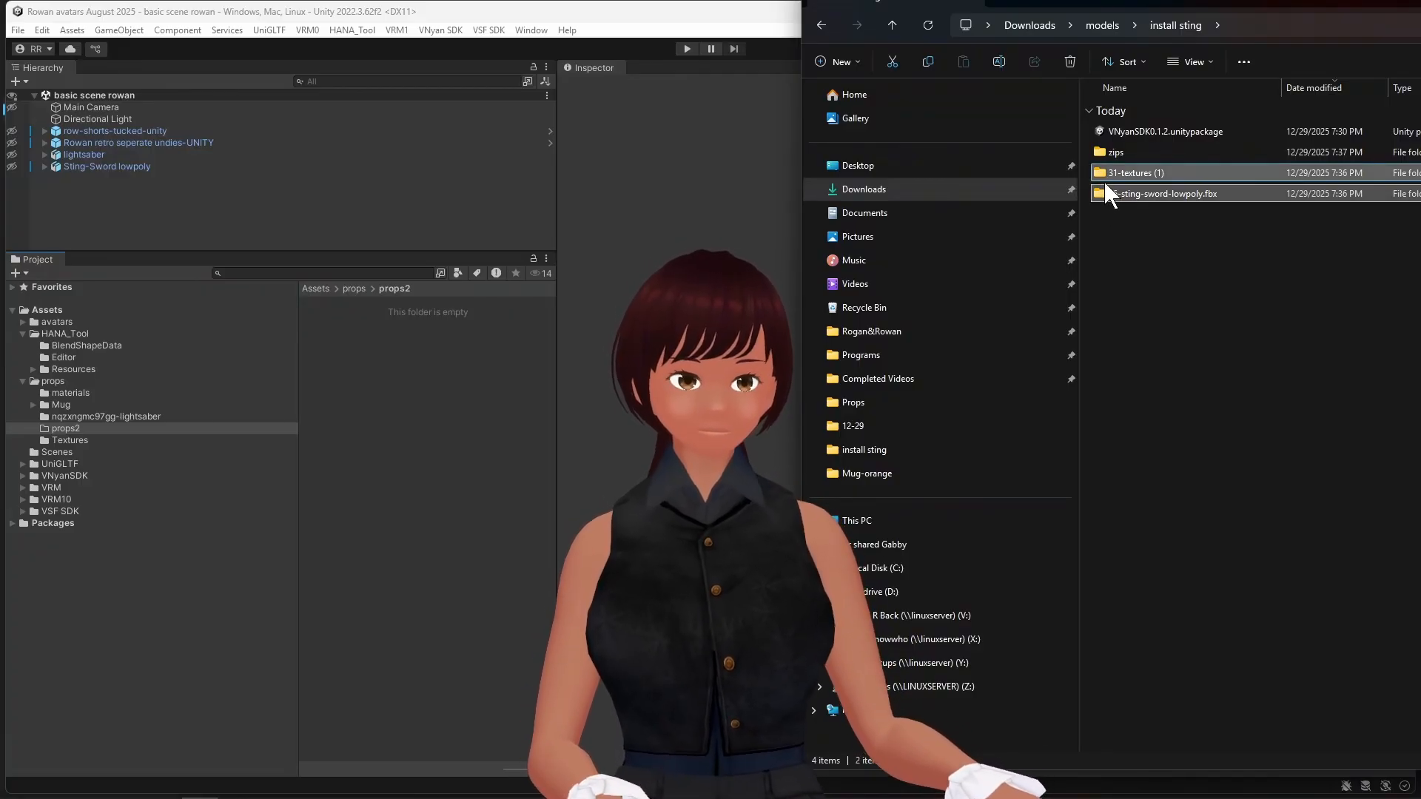
drag(1105, 177, 305, 429)
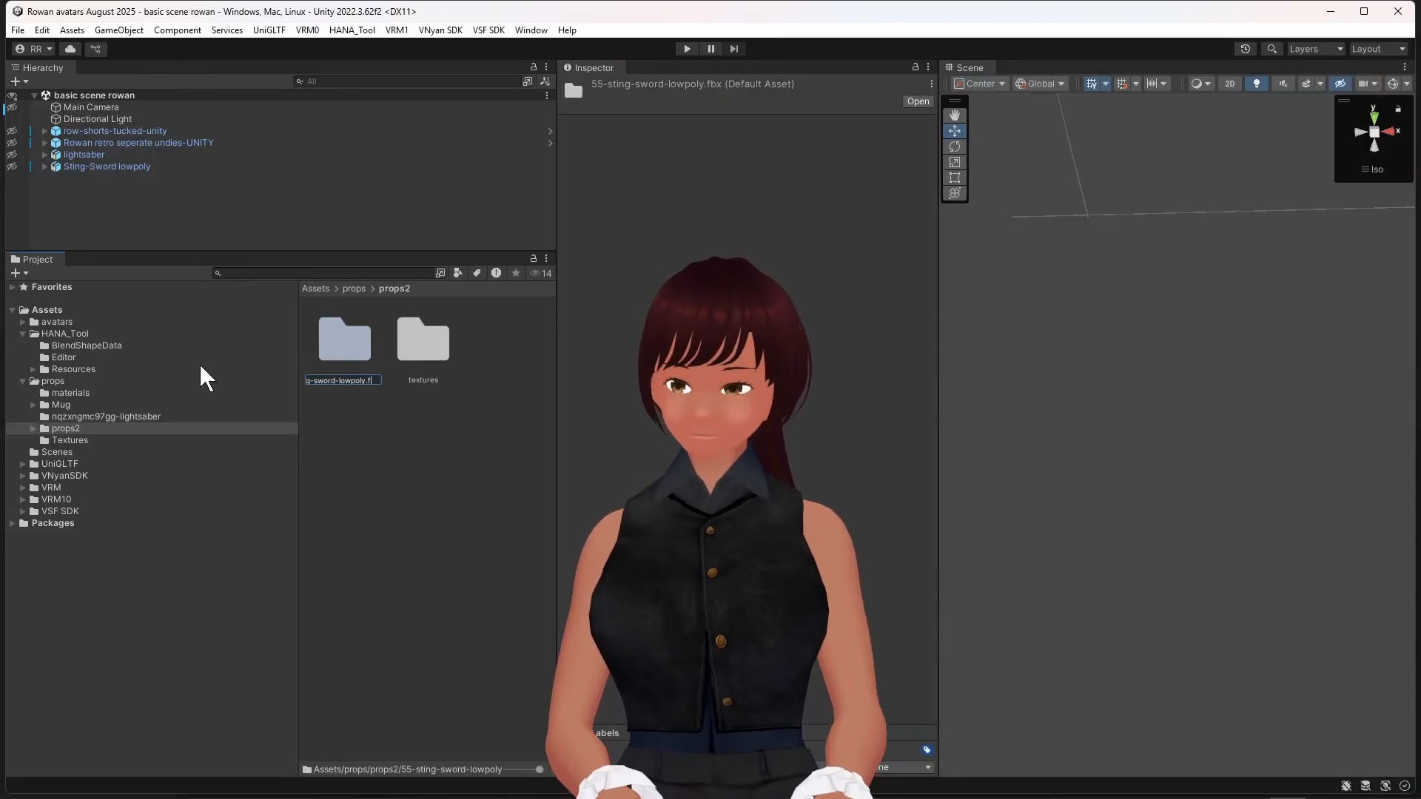
Step: Rename the imported sword model folder as sting-sword-lowpoly2
key(BackSpace)
text(2)
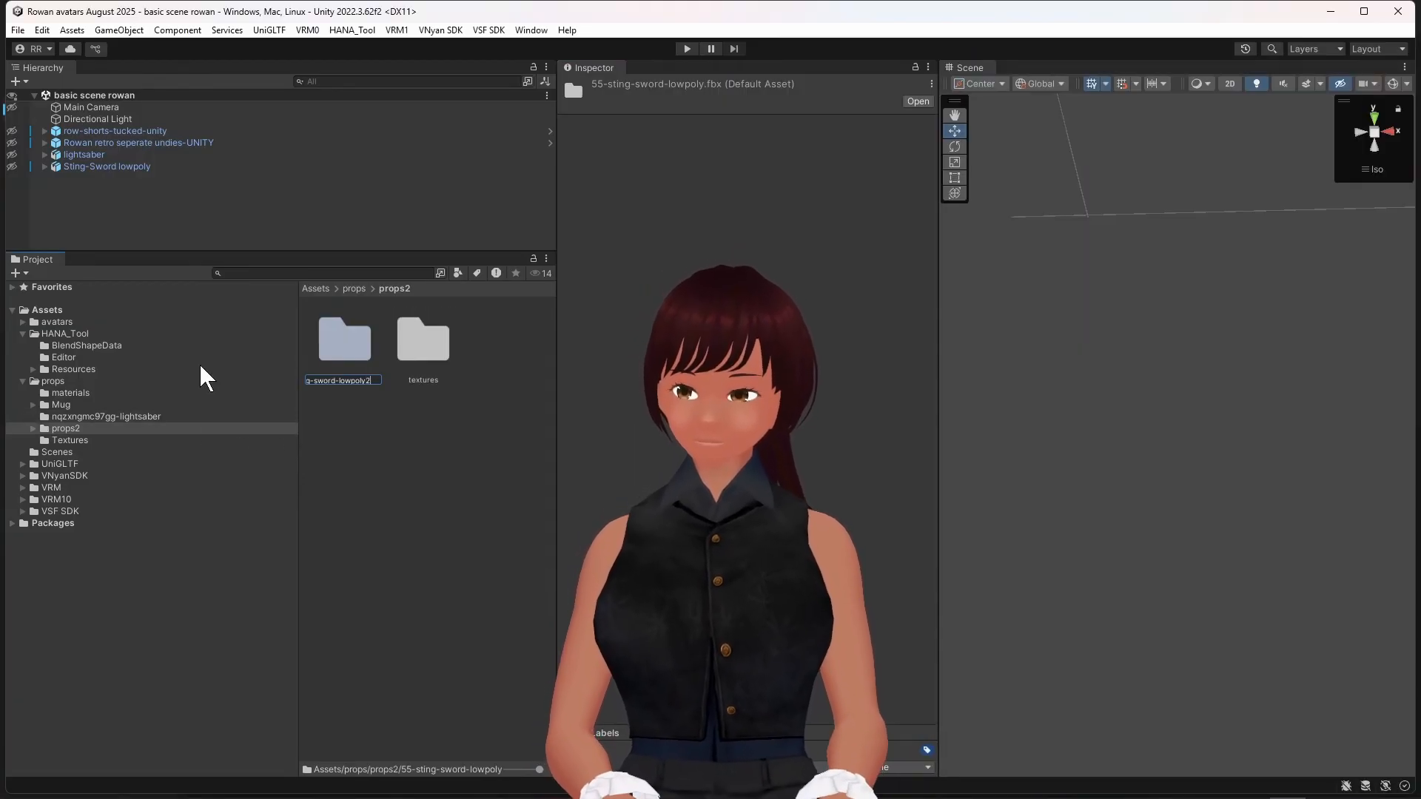
key(Return)
Step: Add the Sting-Sword lowpoly model from sting-sword-lowpoly2 to the scene hierarchy and bring the whole sword into view
double_click(359, 363)
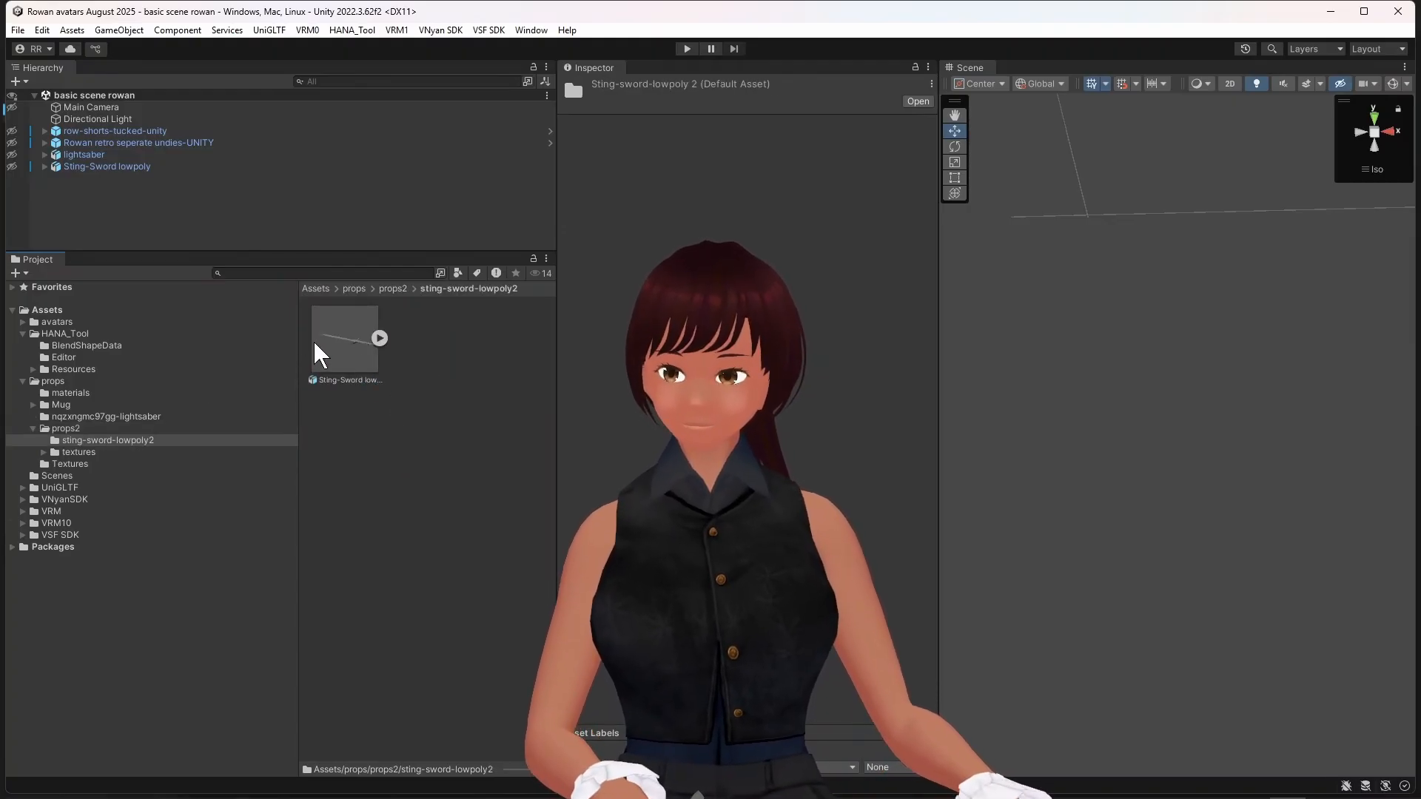
drag(348, 349, 66, 178)
scroll(1107, 229, up, 8)
scroll(1082, 233, down, 7)
scroll(1084, 239, down, 3)
right_drag(1085, 240, 1081, 262)
middle_drag(1081, 262, 1179, 424)
scroll(1159, 431, up, 3)
scroll(1113, 384, up, 9)
right_drag(1086, 358, 1288, 548)
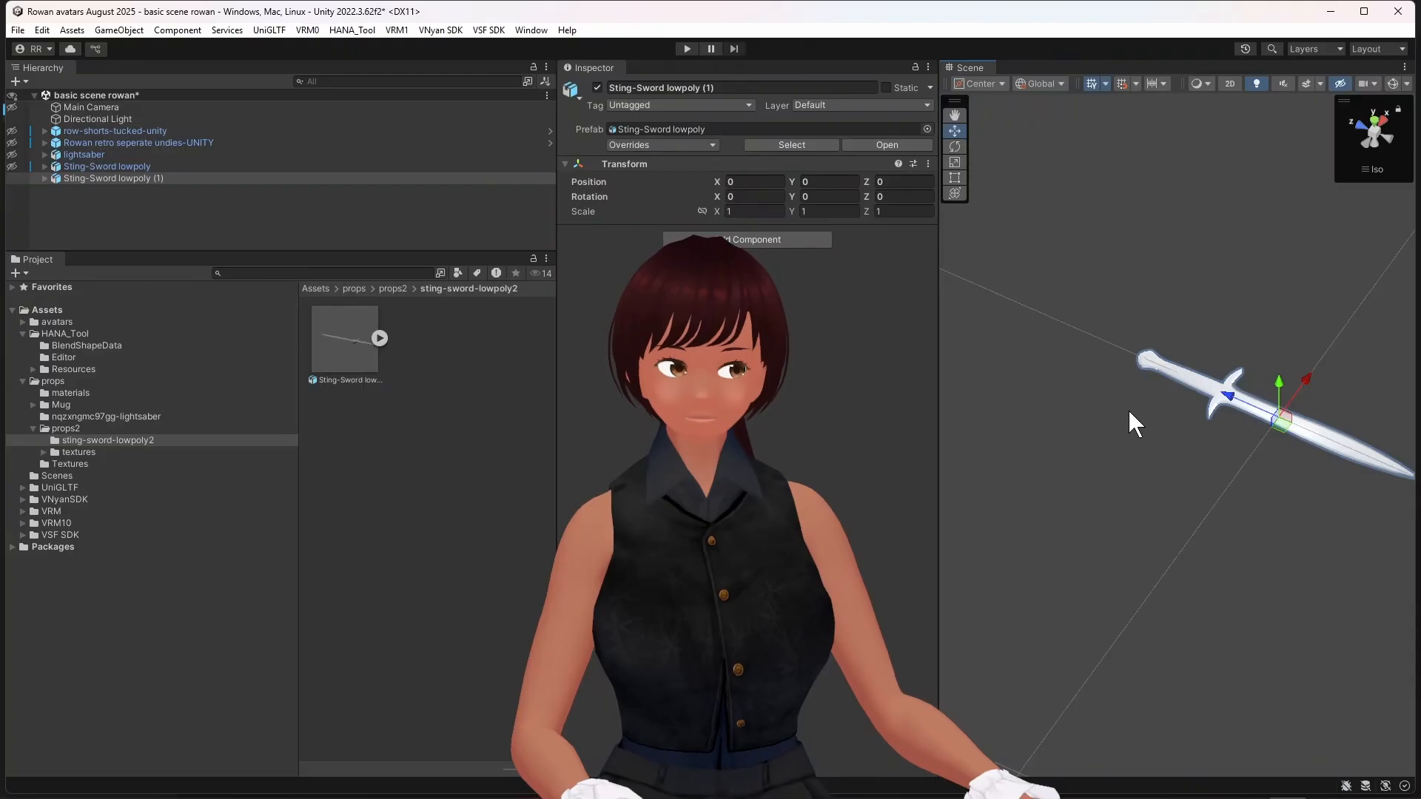
middle_drag(1209, 470, 1116, 474)
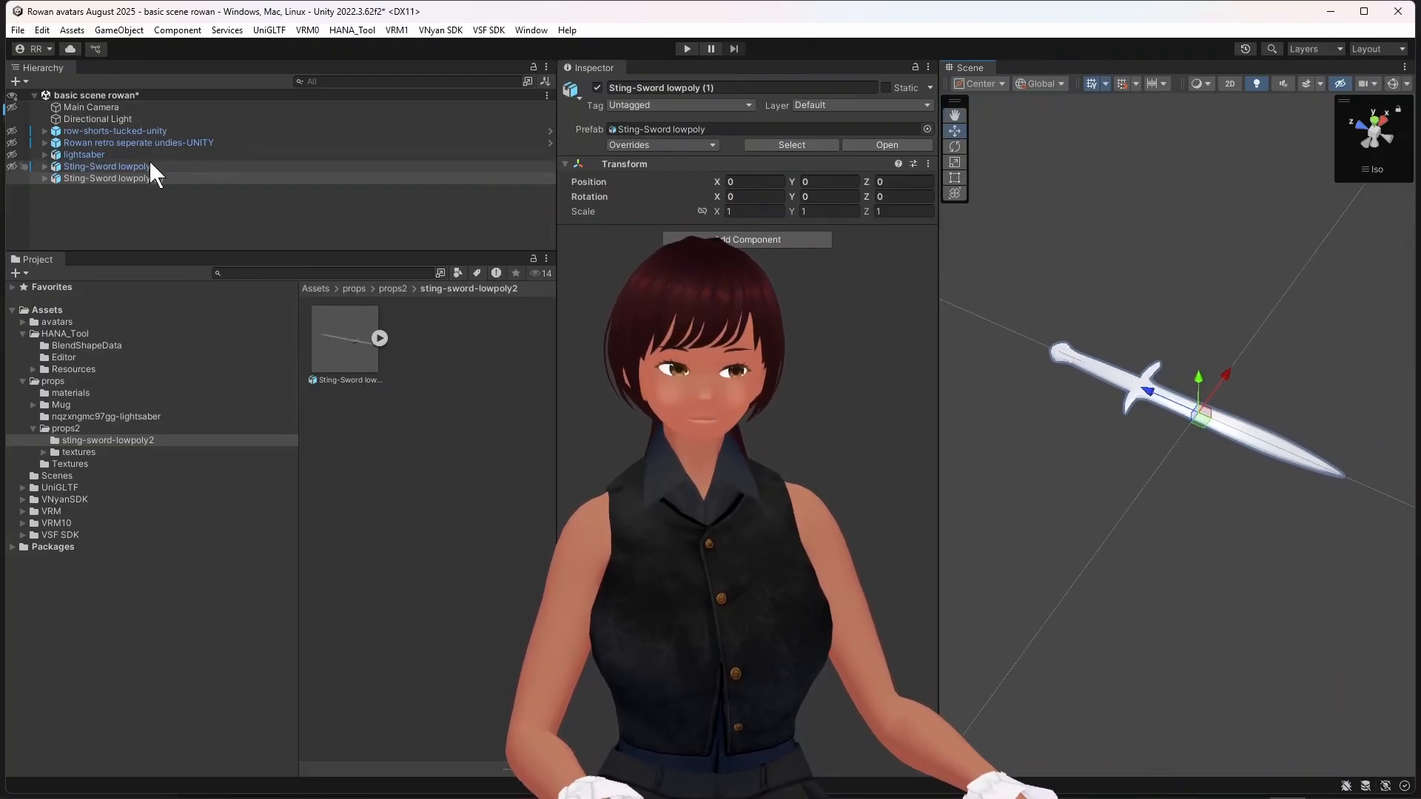
Step: Expand the new sword's parts in the scene hierarchy and inside its model asset
click(45, 178)
click(380, 338)
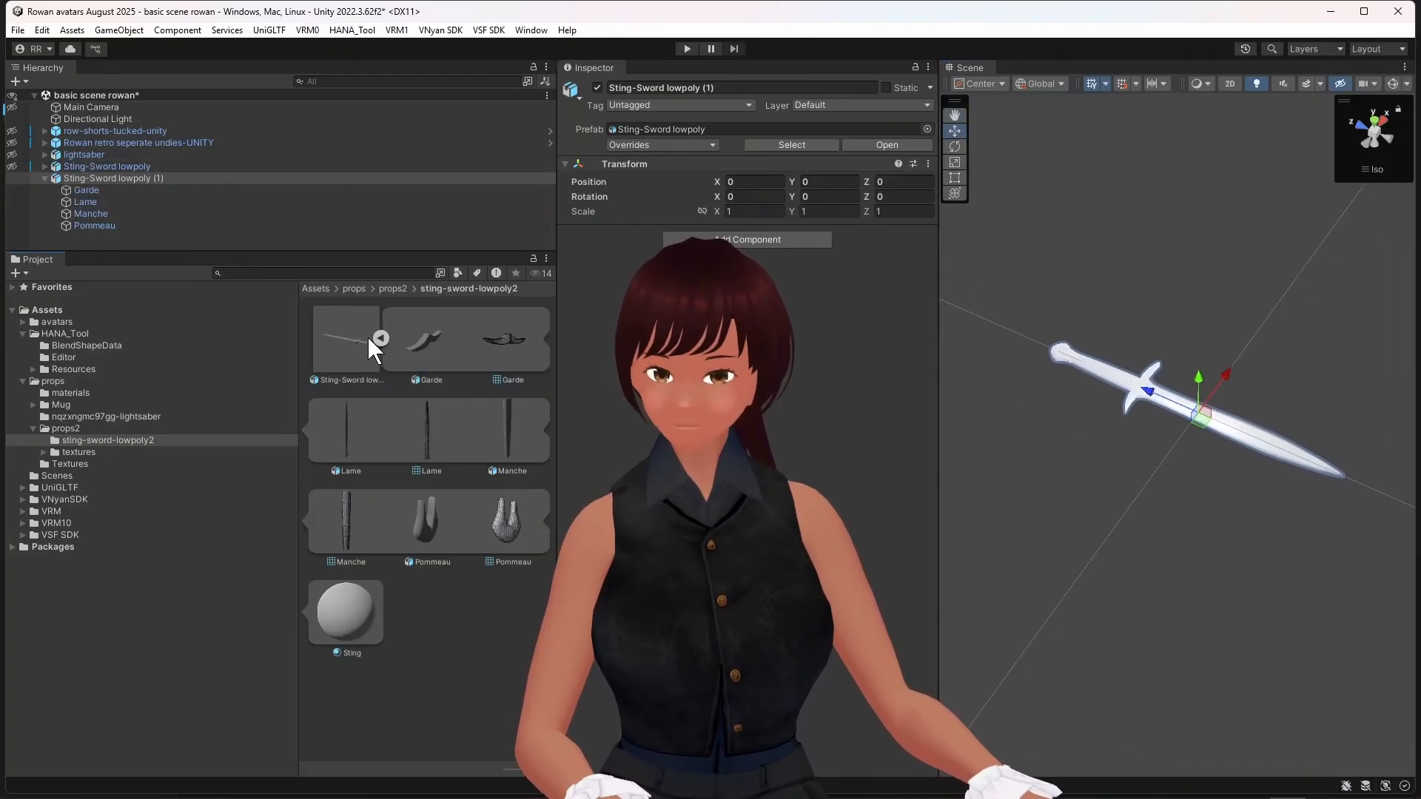
Step: Extract the Sting-Sword lowpoly model's materials into a new folder named materials inside sting-sword-lowpoly2
click(353, 348)
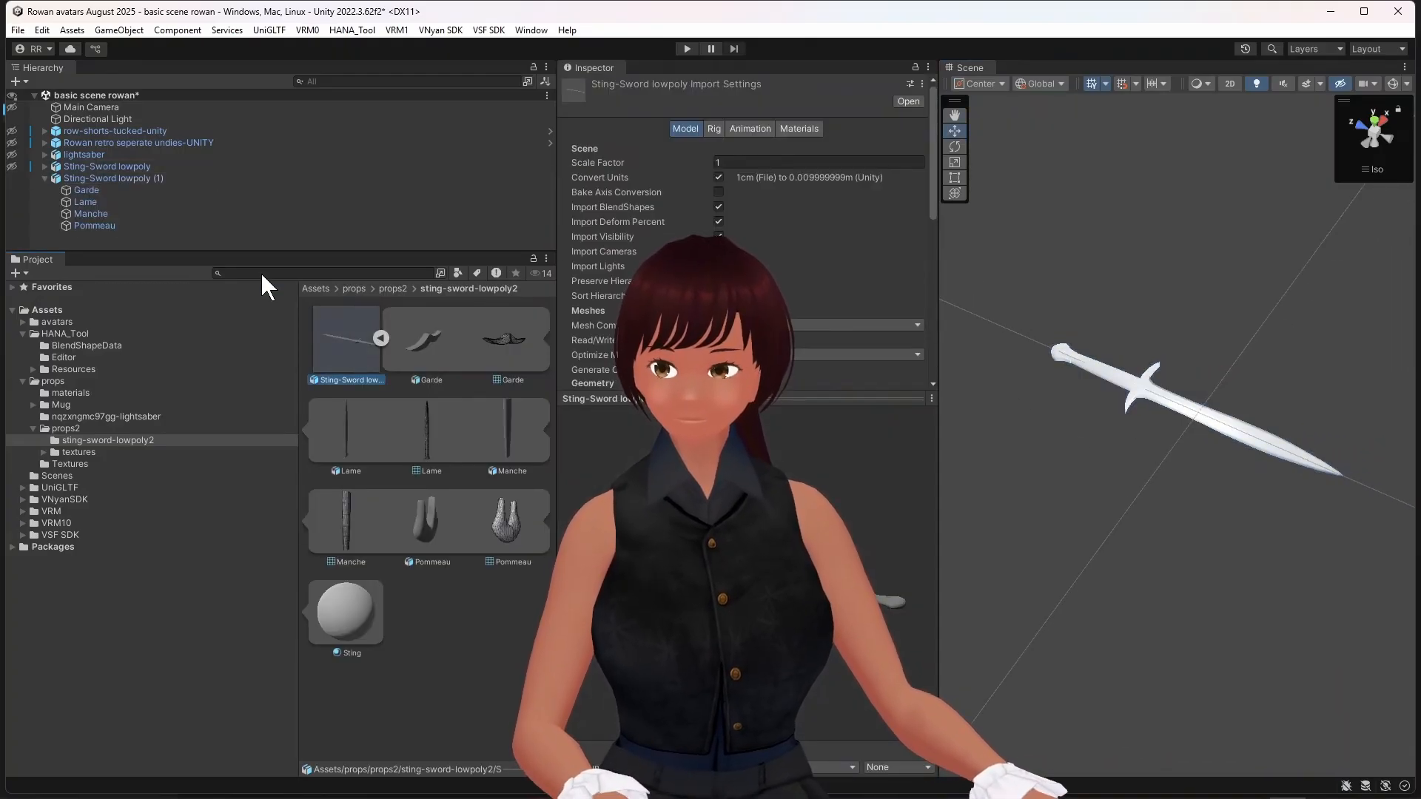
click(800, 128)
click(802, 194)
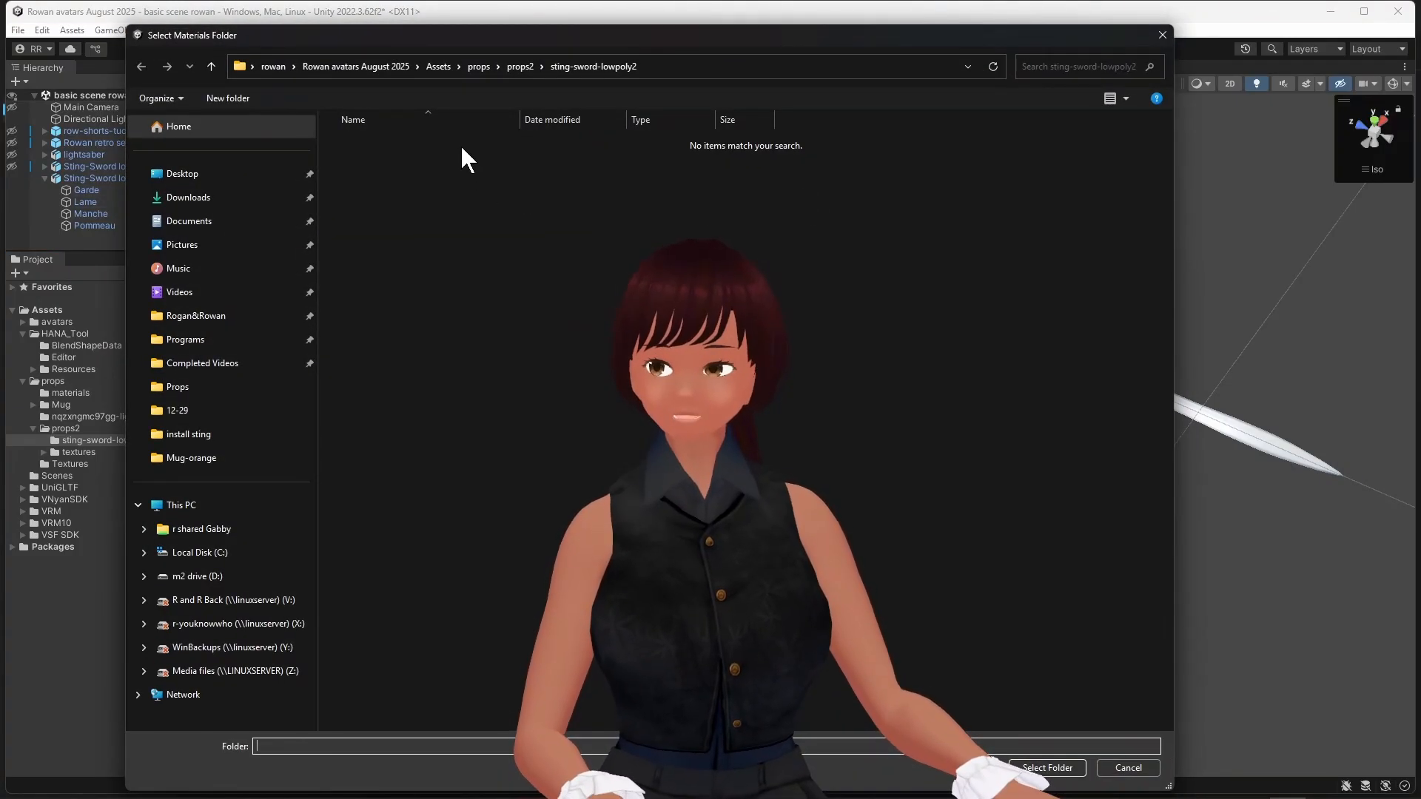
right_click(427, 224)
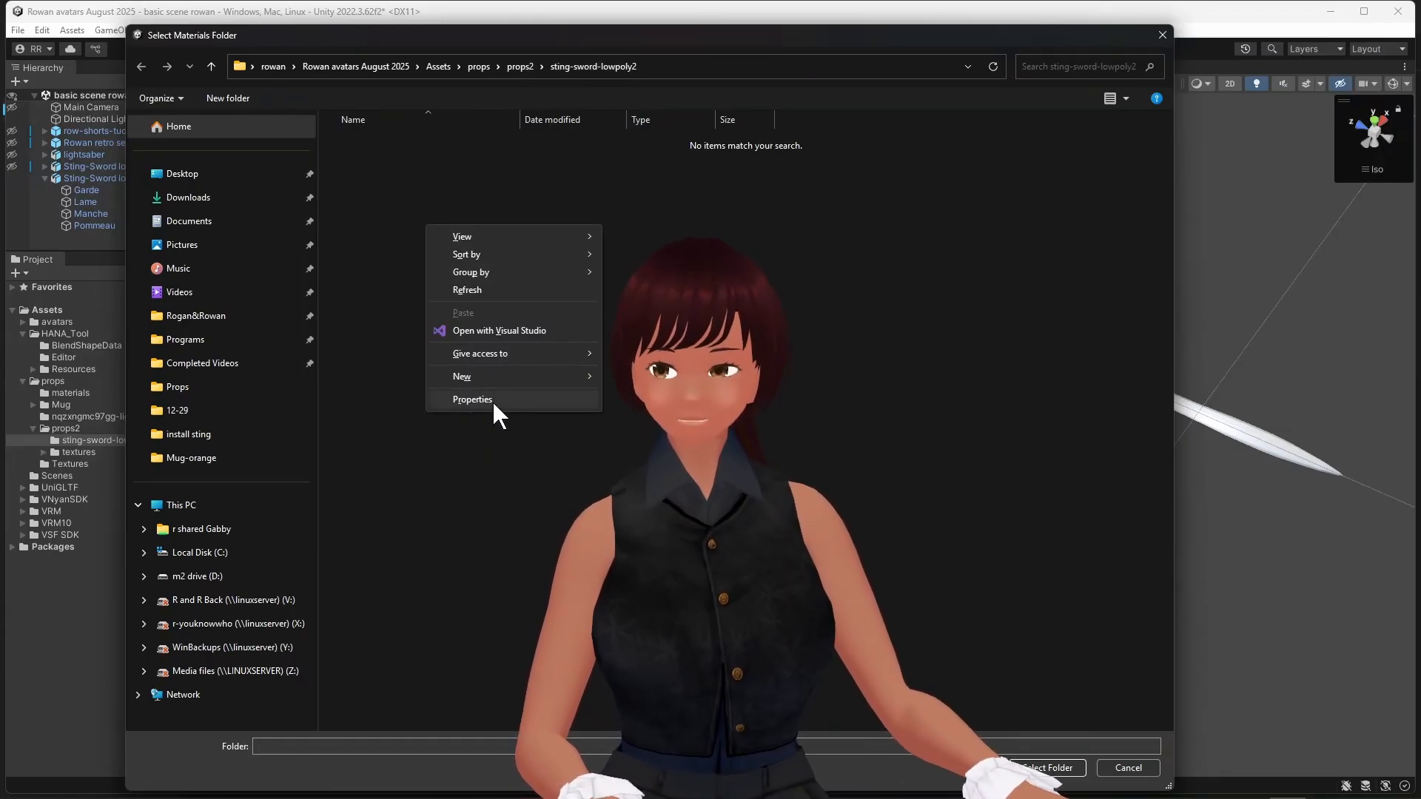
right_click(365, 203)
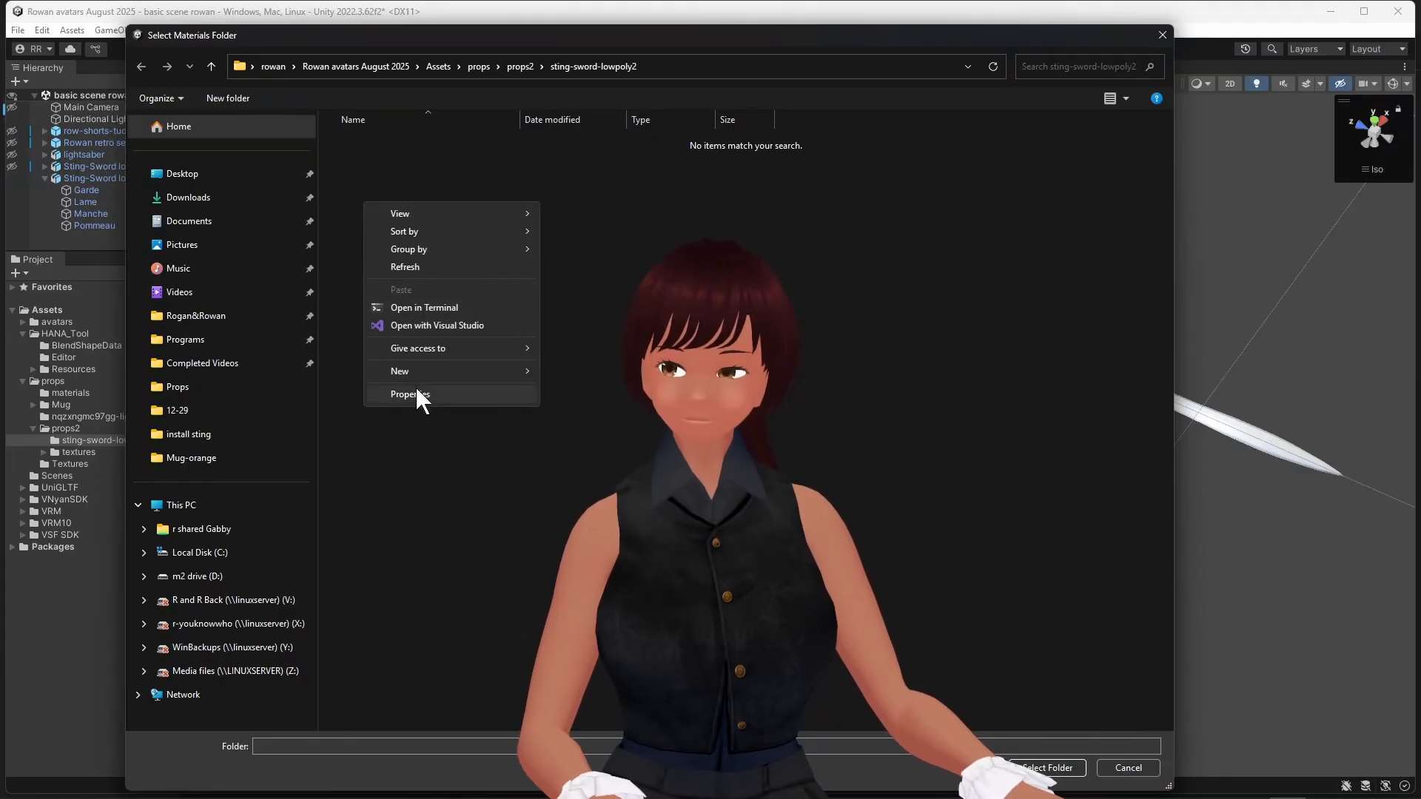
mouse_move(427, 370)
click(593, 374)
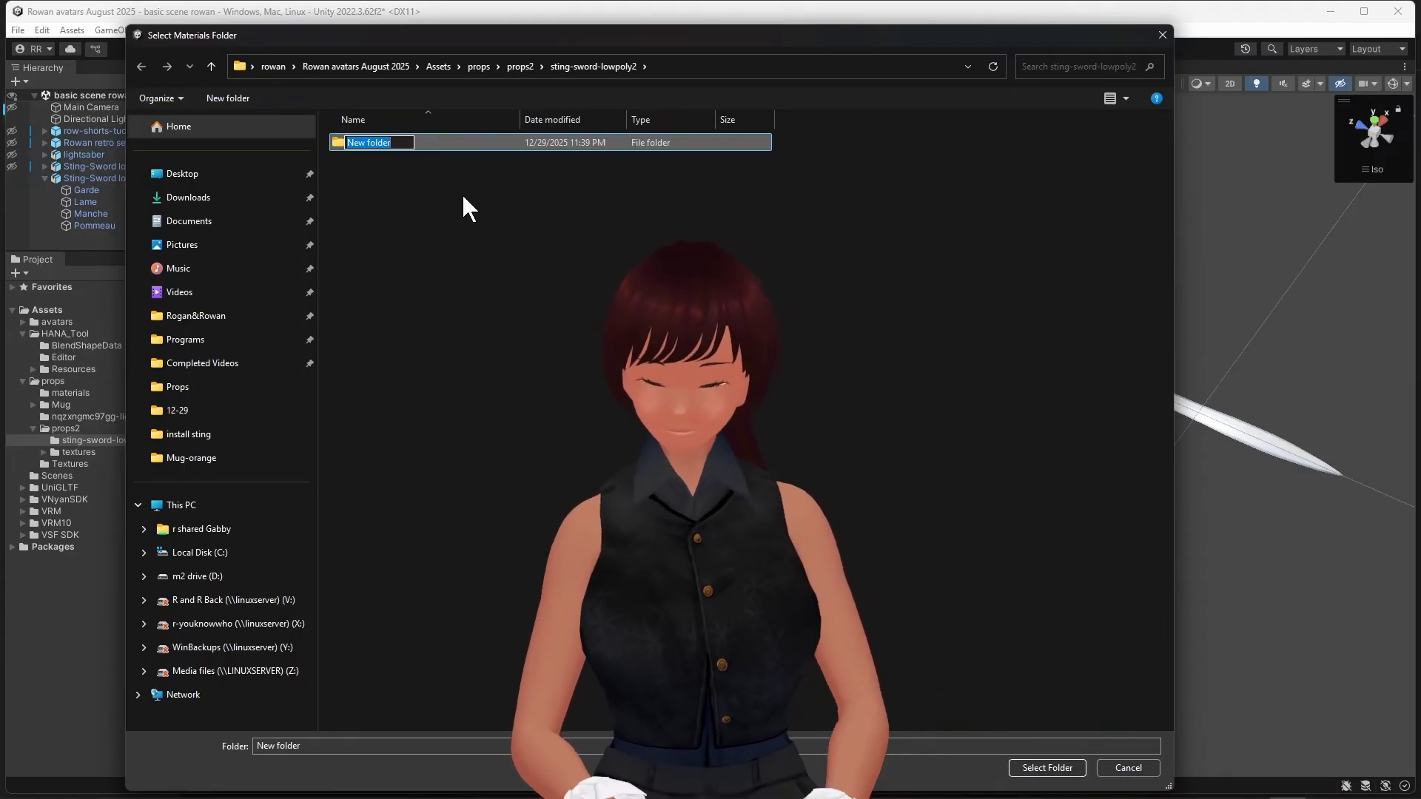
text(mater)
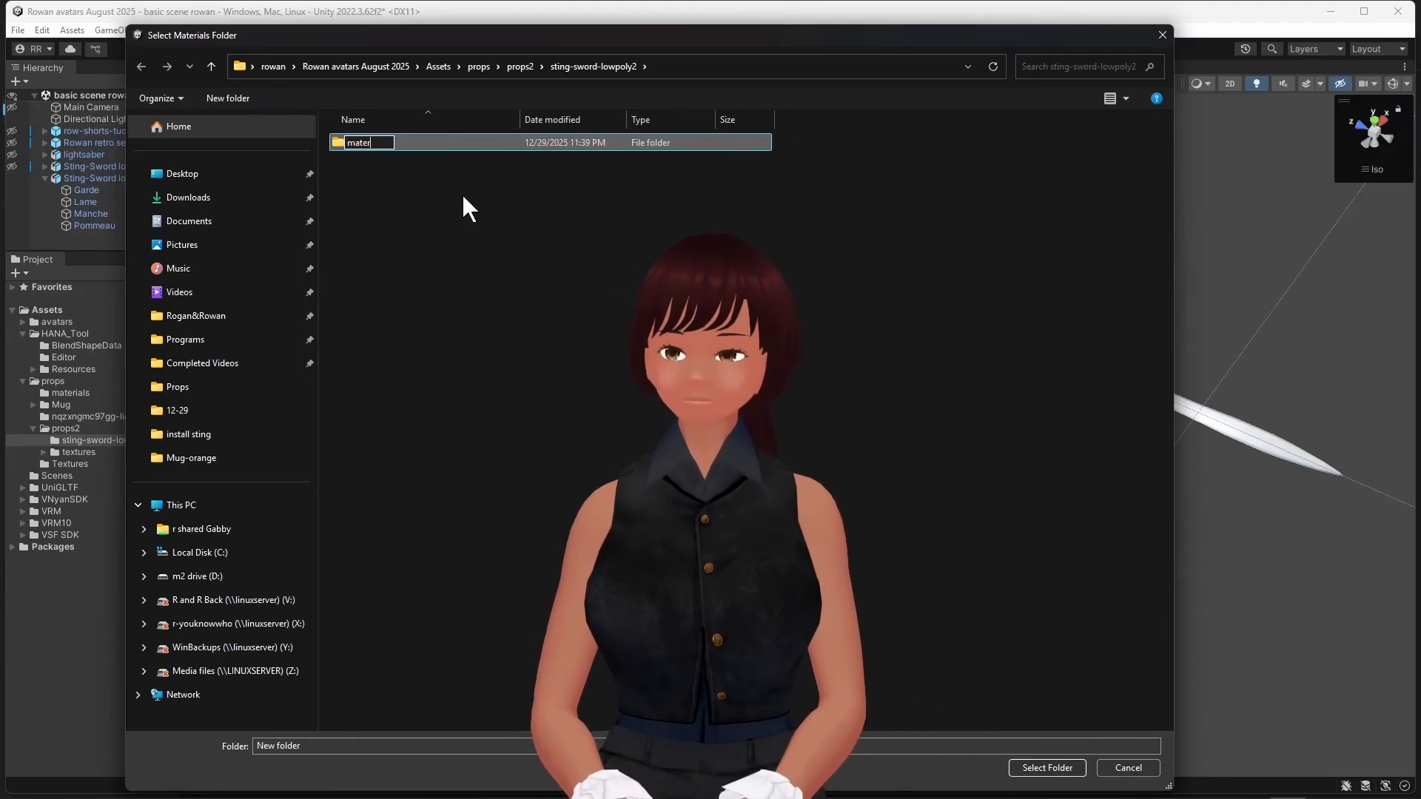
text(ials)
key(Return)
key(Return)
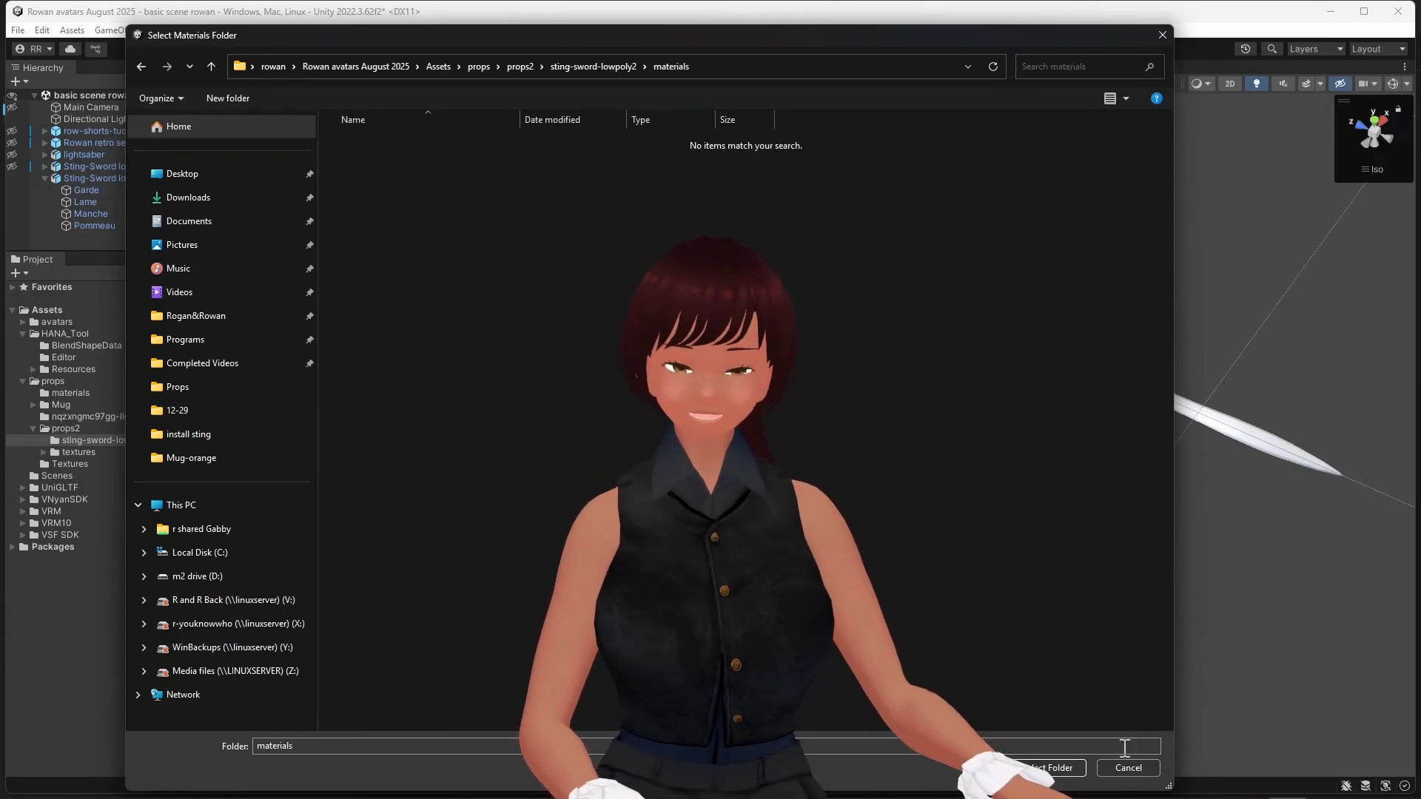
click(1059, 768)
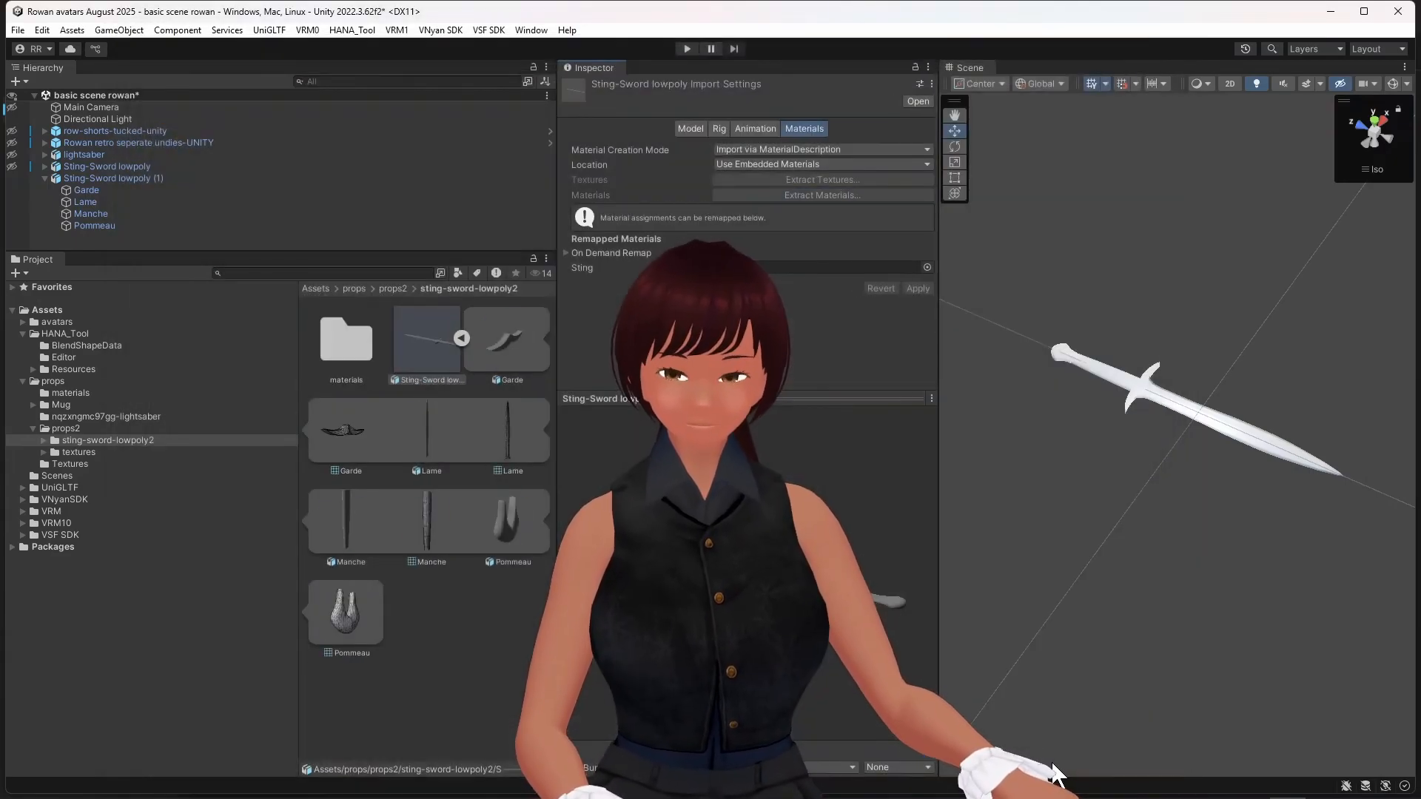
Step: Set the shader of the extracted Sting material in the materials folder to VRM/MToon
double_click(341, 342)
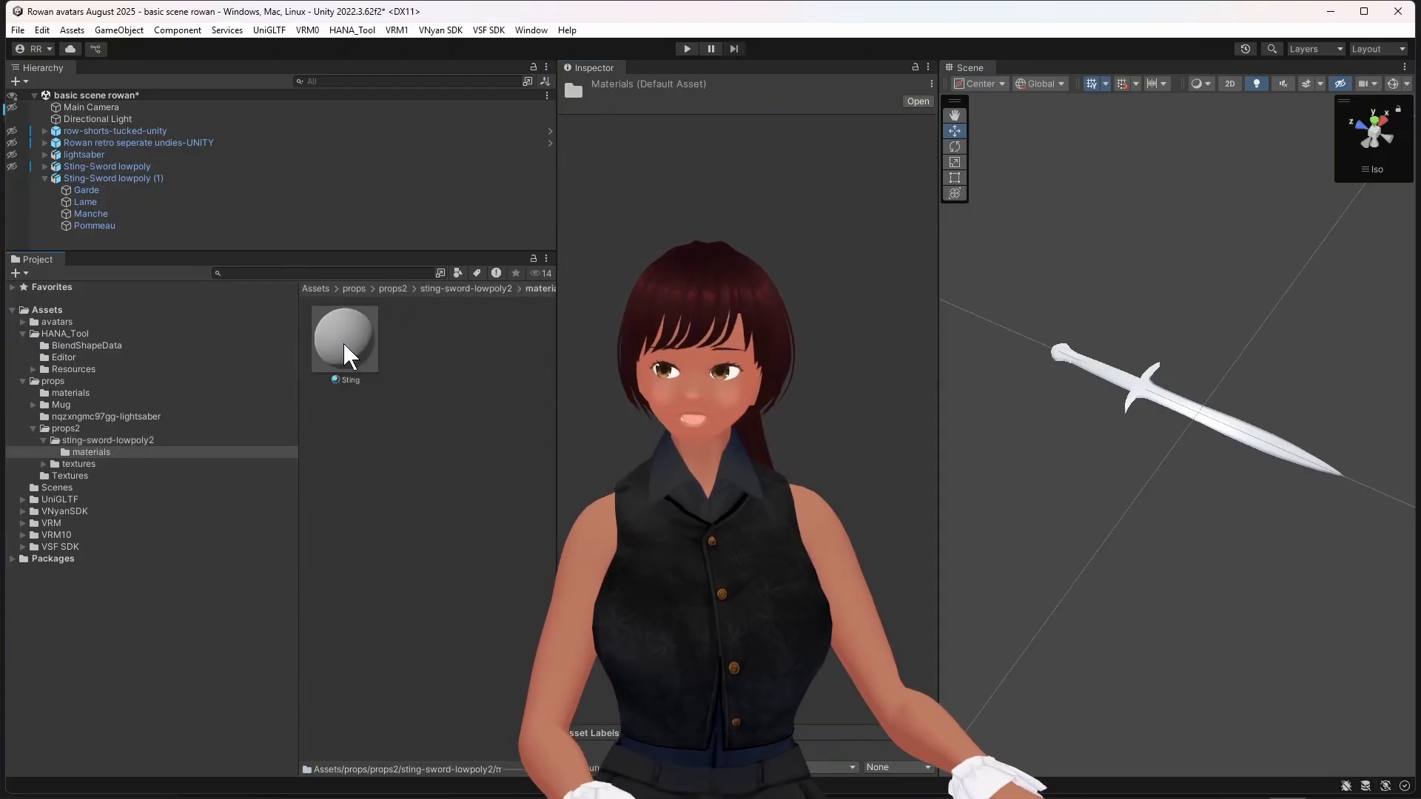
click(338, 349)
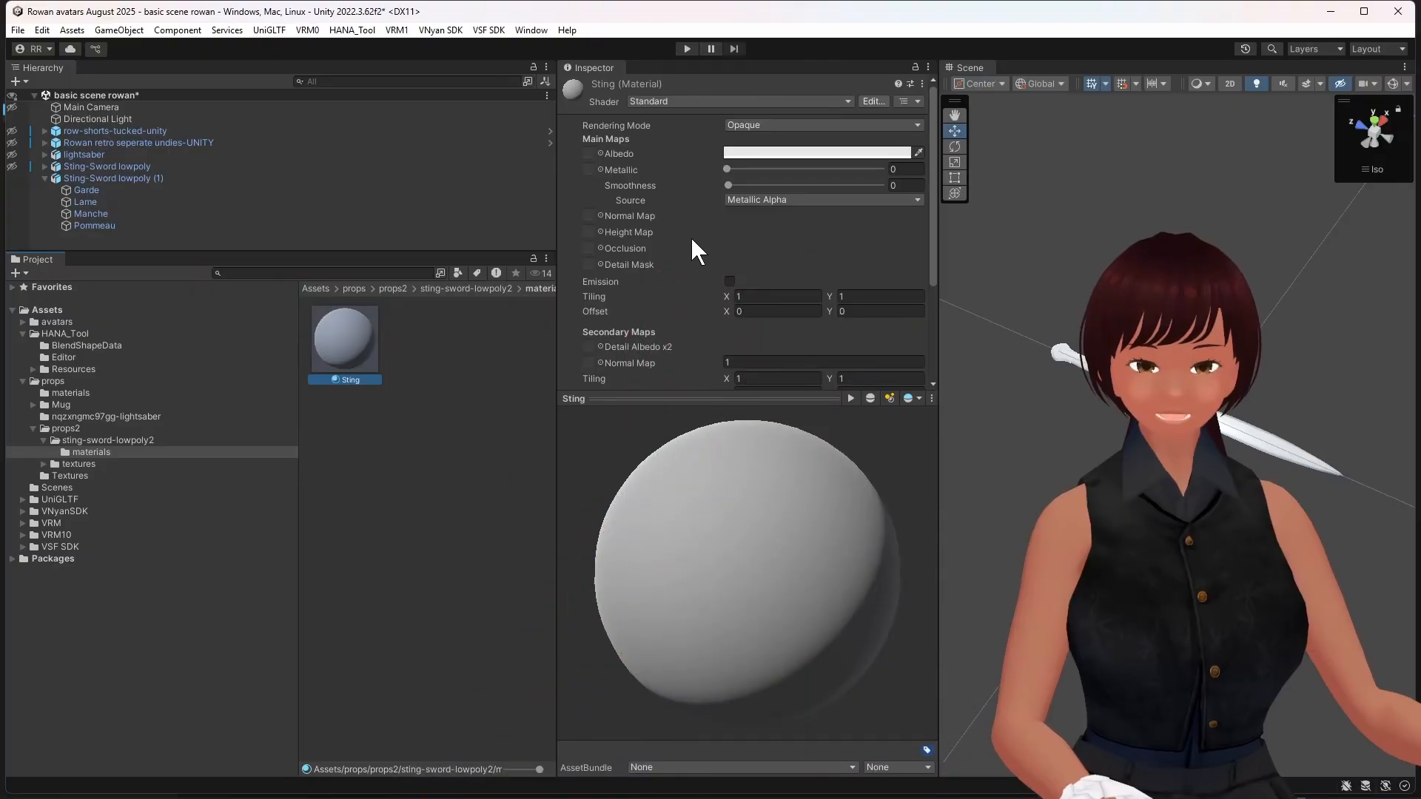
click(777, 102)
click(709, 300)
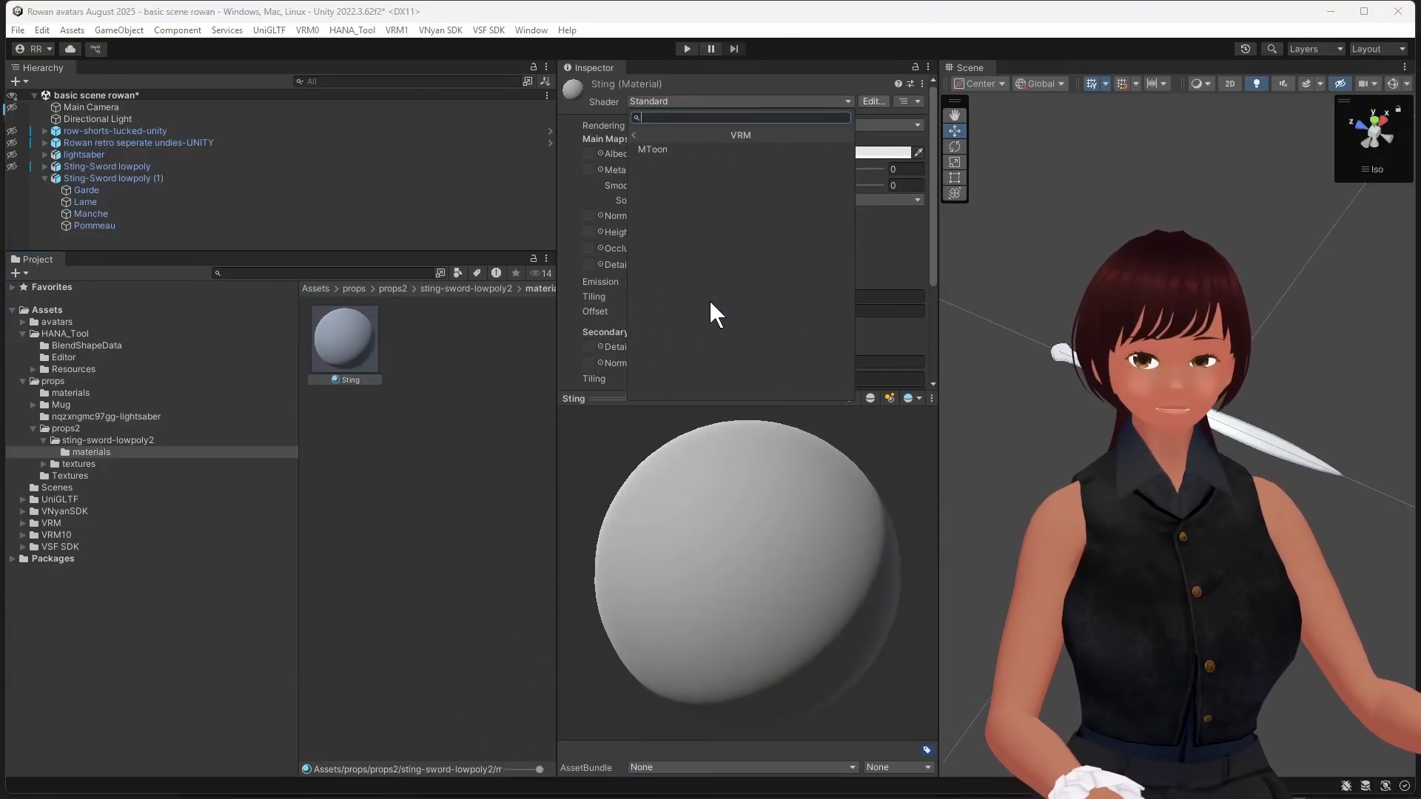
click(664, 147)
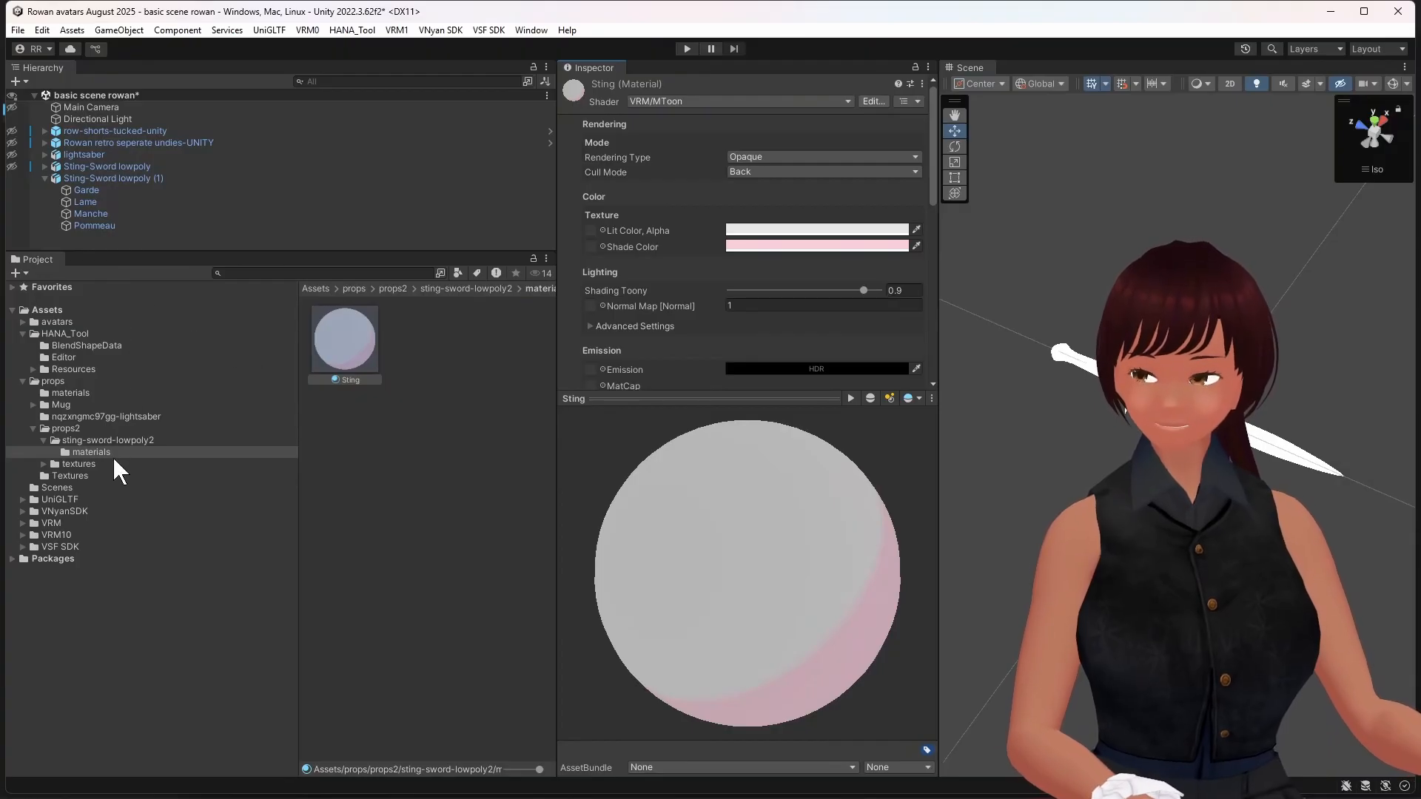
Step: Assign the Sting_Base_Color texture from props2 > textures > Textures to the Sting material's Lit Color, Alpha
click(57, 466)
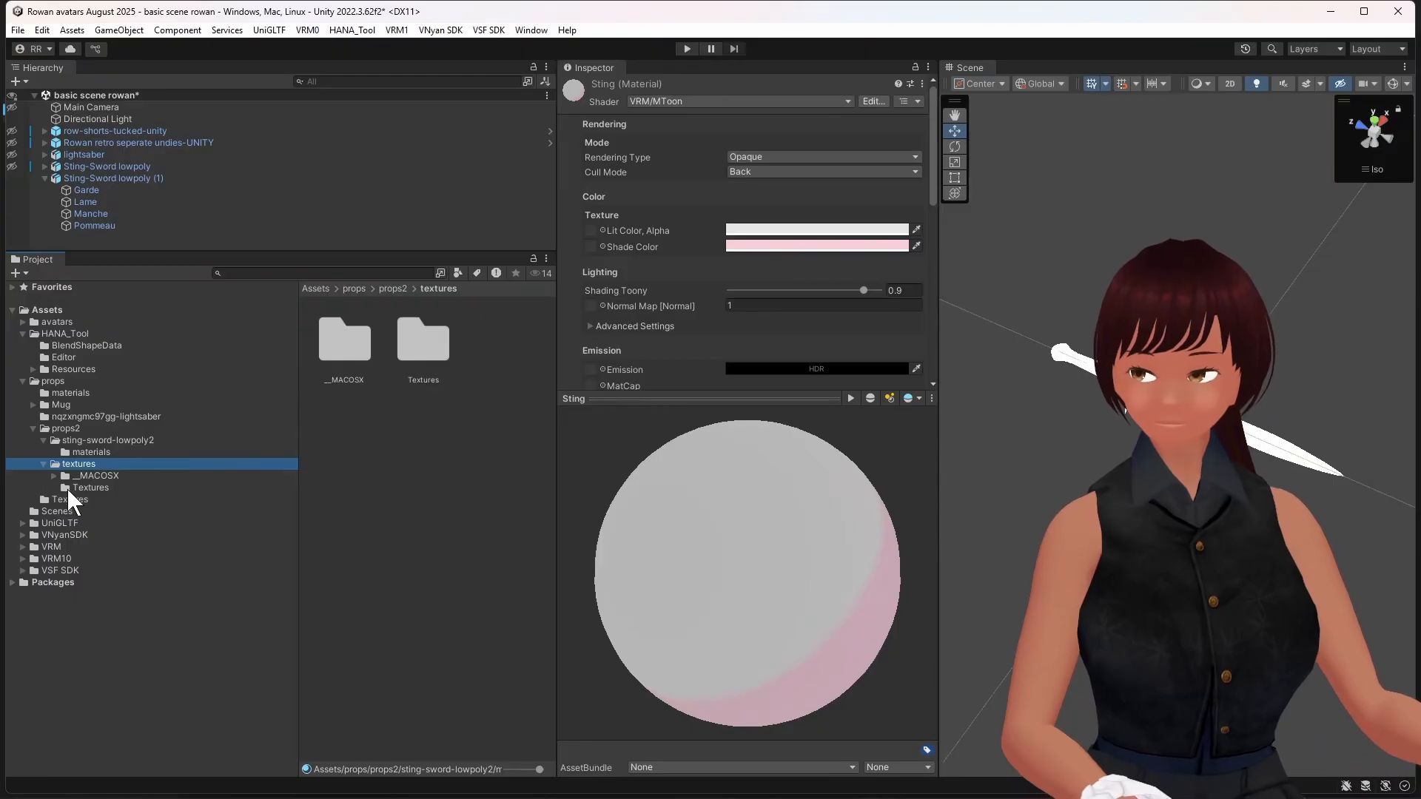
click(66, 489)
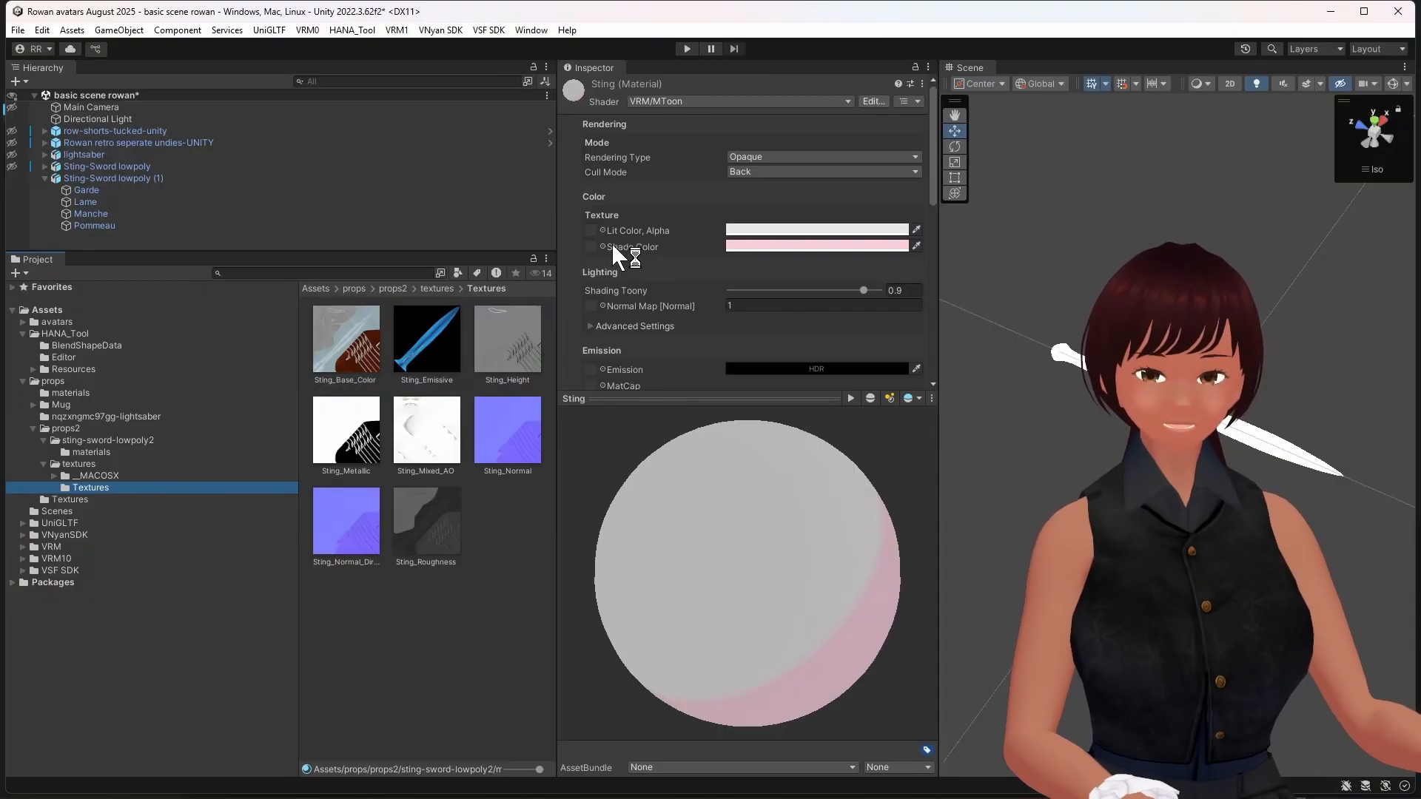
drag(342, 348, 597, 236)
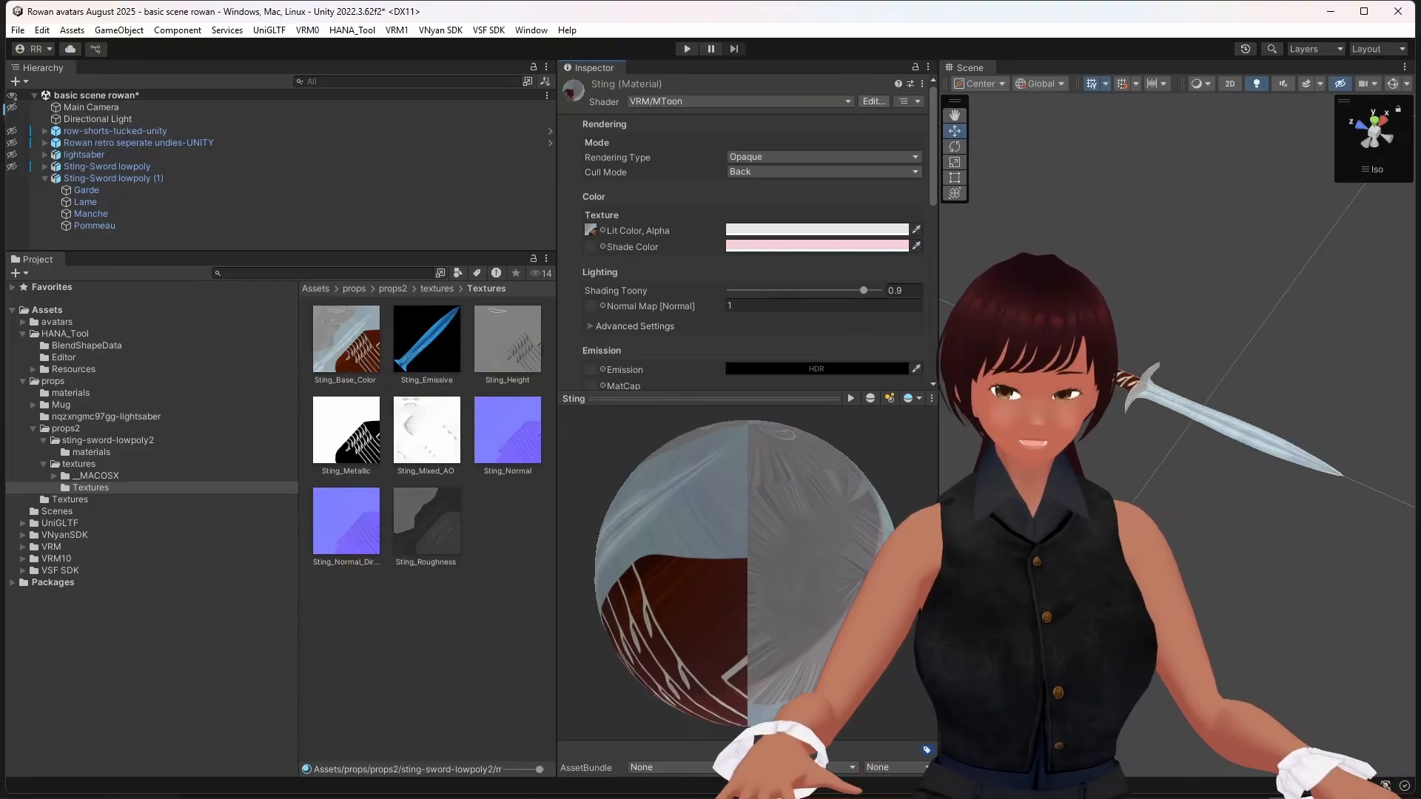
Step: Inspect the textured sword up close and assign Sting_Base_Color to the Sting material's Shade Color as well
scroll(844, 288, down, 1)
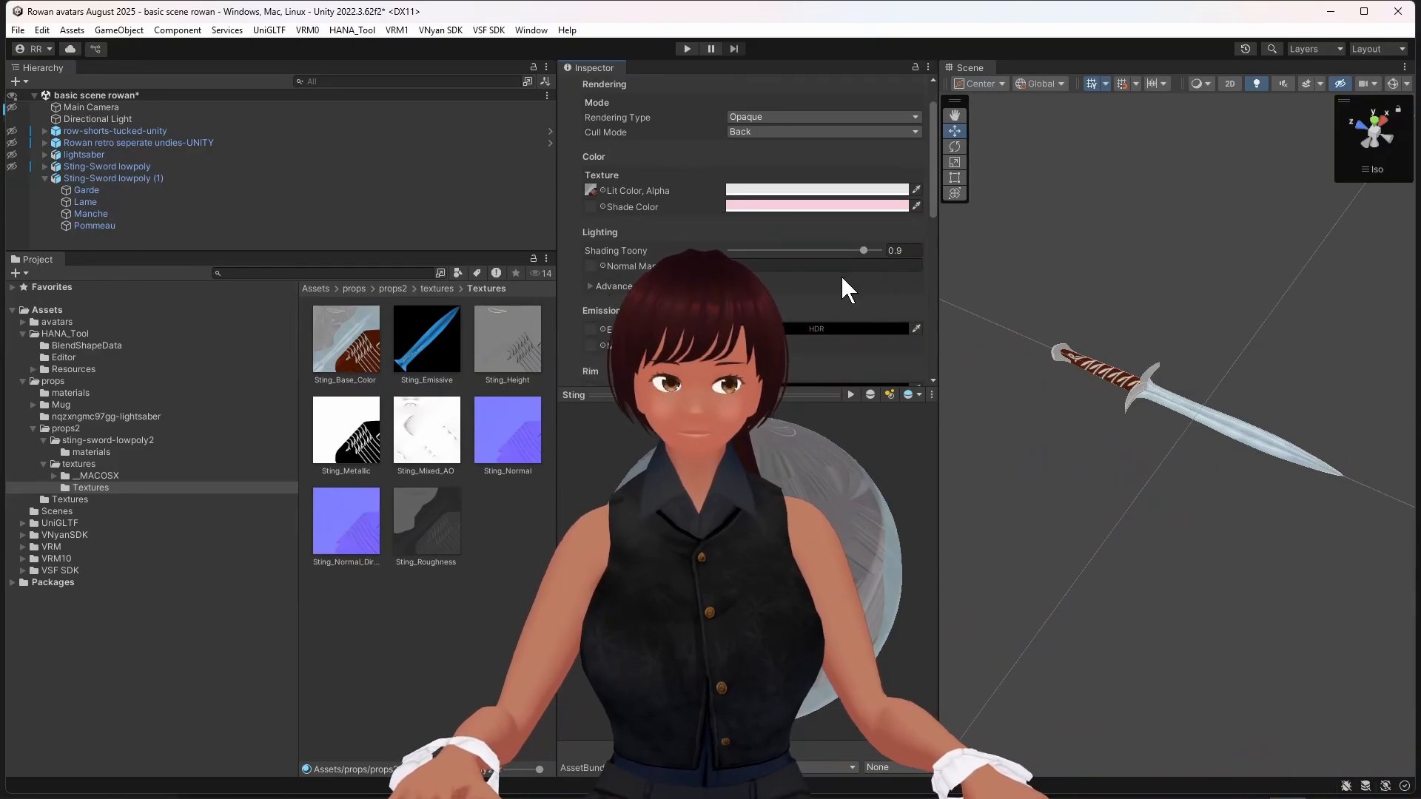
scroll(1224, 433, up, 1)
scroll(1225, 434, up, 4)
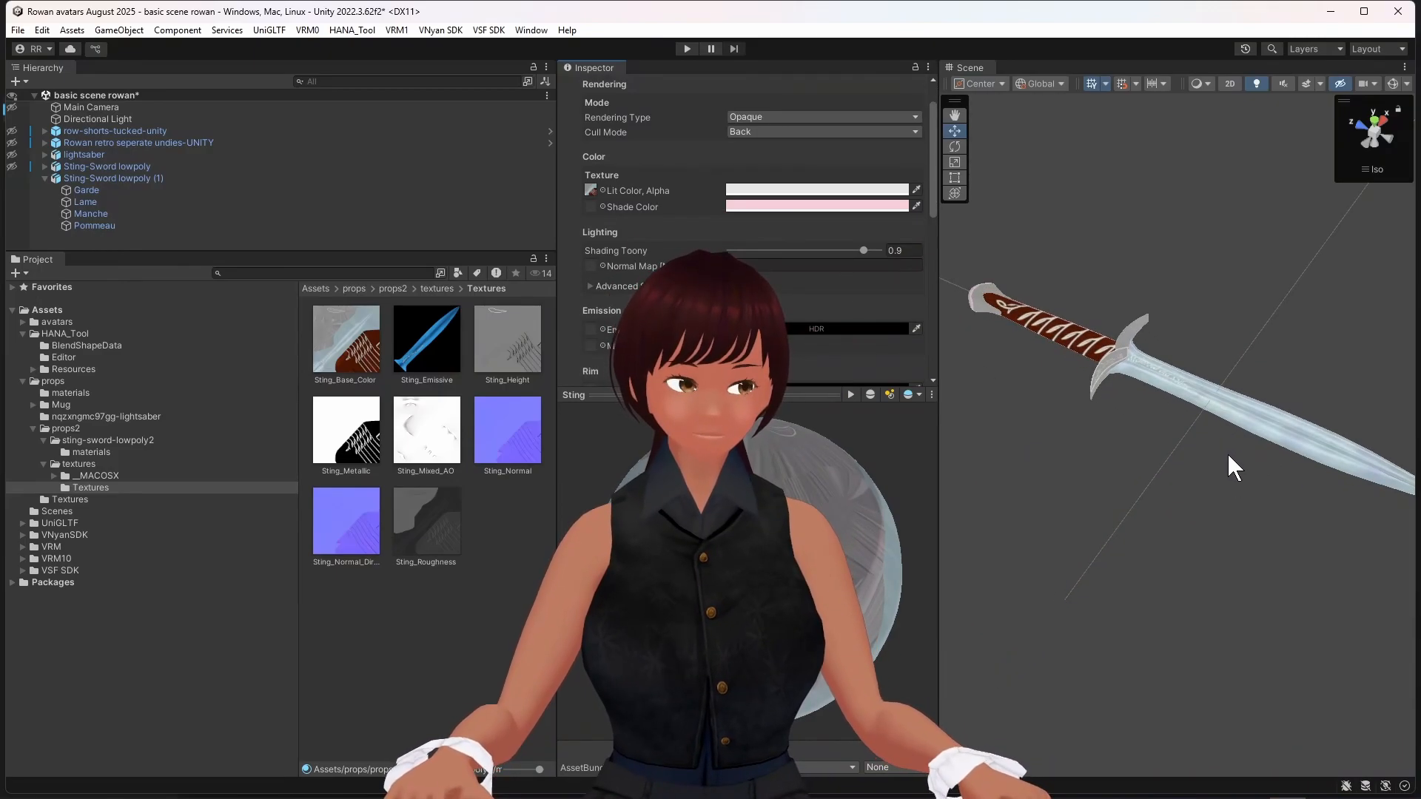
drag(336, 352, 590, 206)
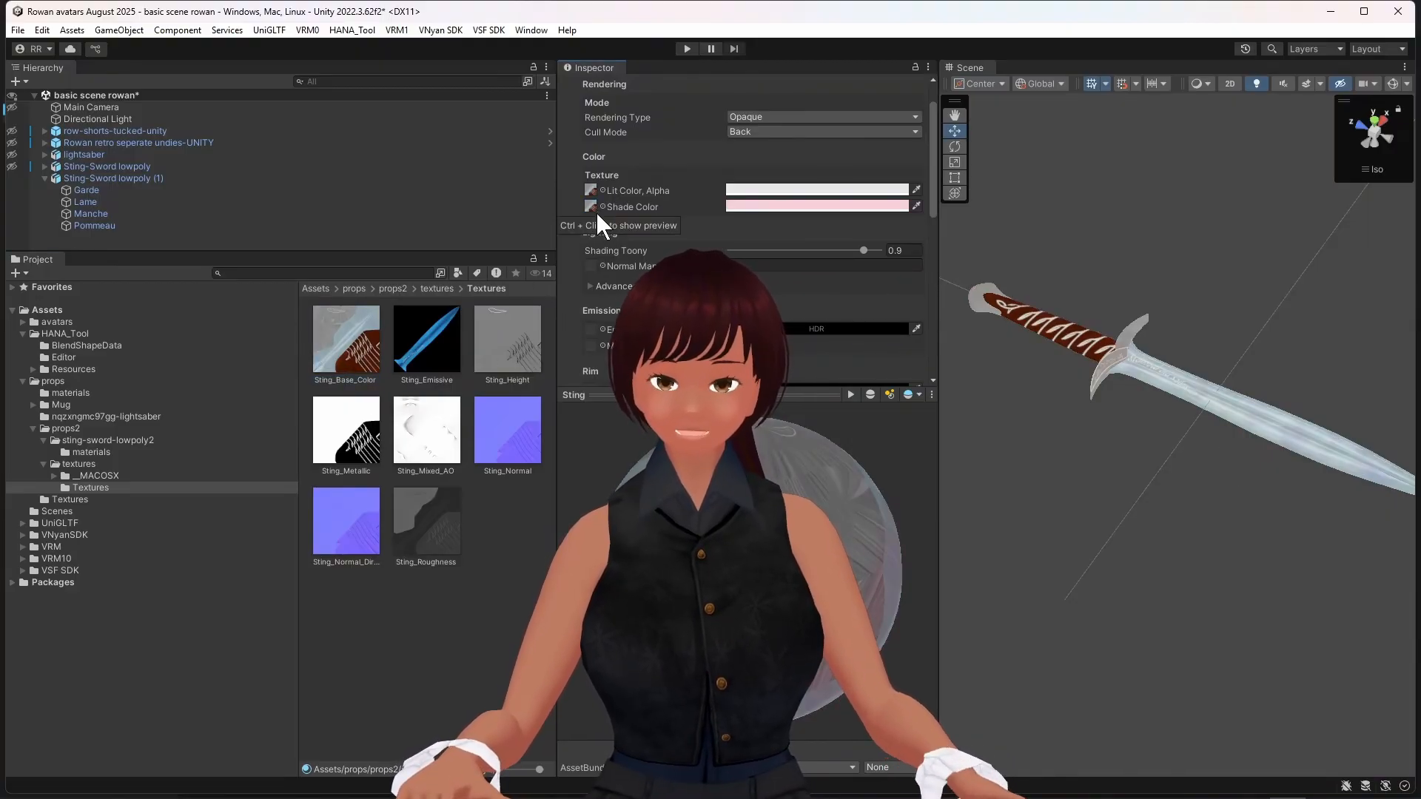
Step: Change the Sting material's Shade Color tint to a neutral grey and its Lit Color tint to 9D9D9D
click(822, 207)
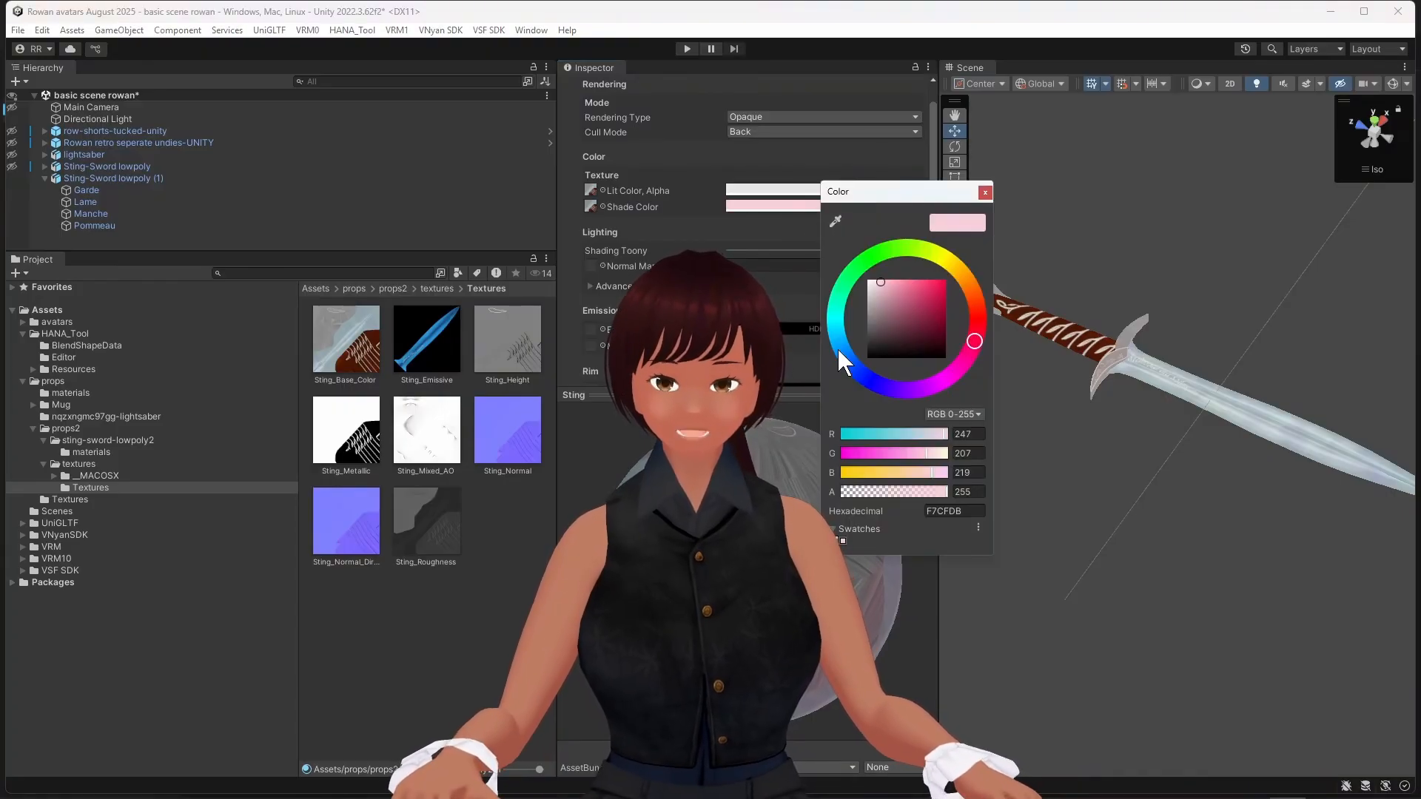
click(867, 320)
mouse_move(868, 321)
mouse_down()
mouse_move(860, 330)
mouse_move(828, 295)
mouse_up()
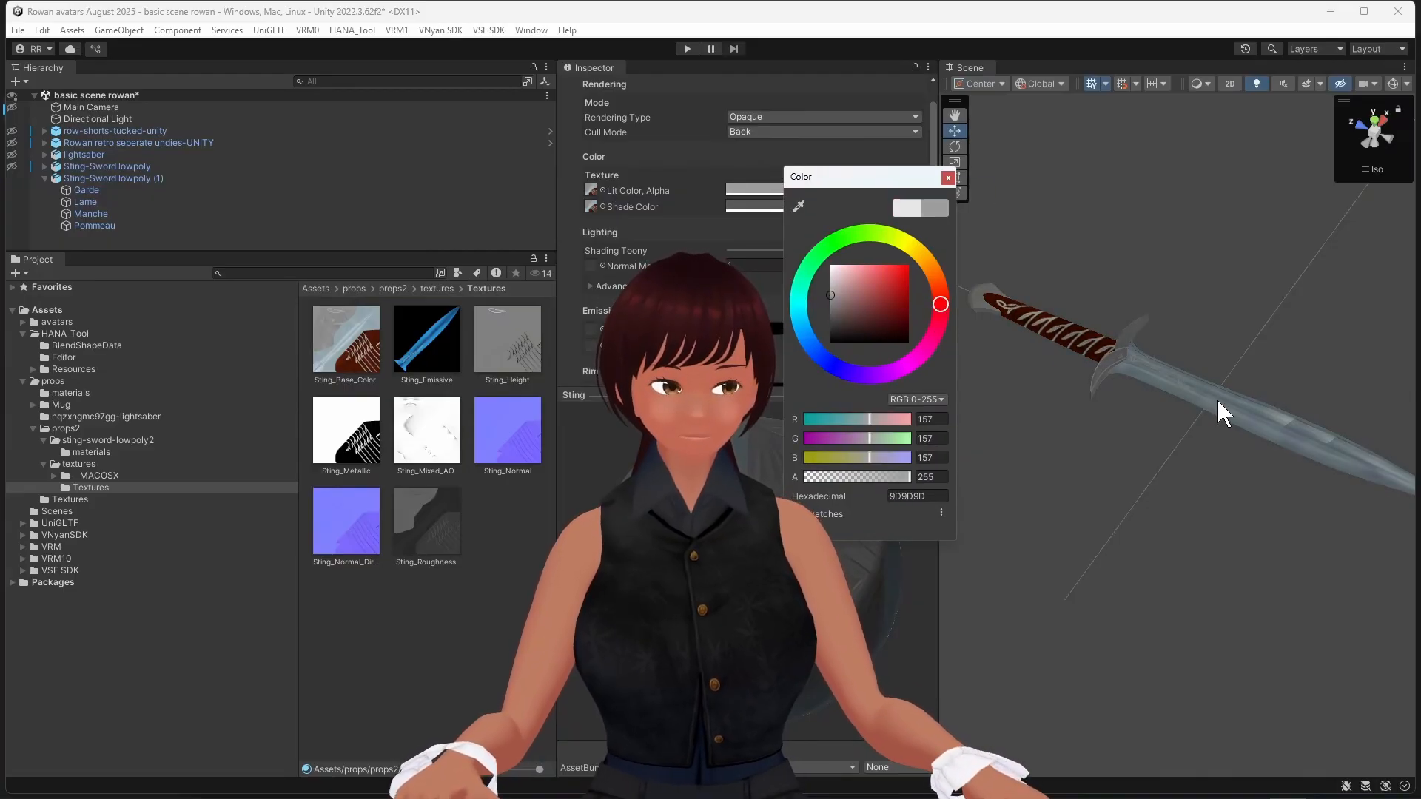
Step: Fine-tune the Sting material's Shade Color and Lit Color tints to lighter neutral greys and check the result on the sword
alt+drag(1304, 513, 1099, 526)
click(814, 190)
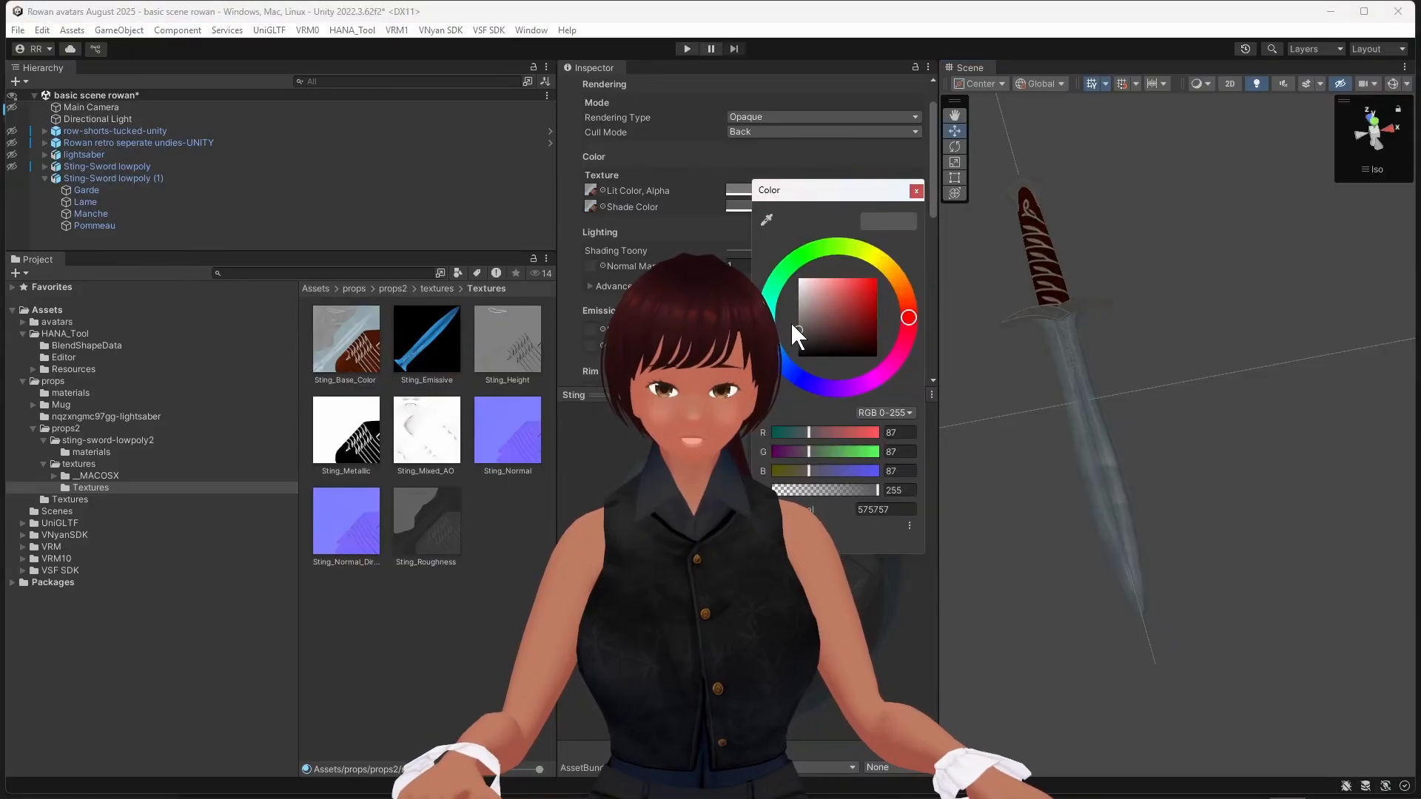
mouse_move(801, 330)
mouse_down()
mouse_move(801, 374)
mouse_move(801, 317)
mouse_up()
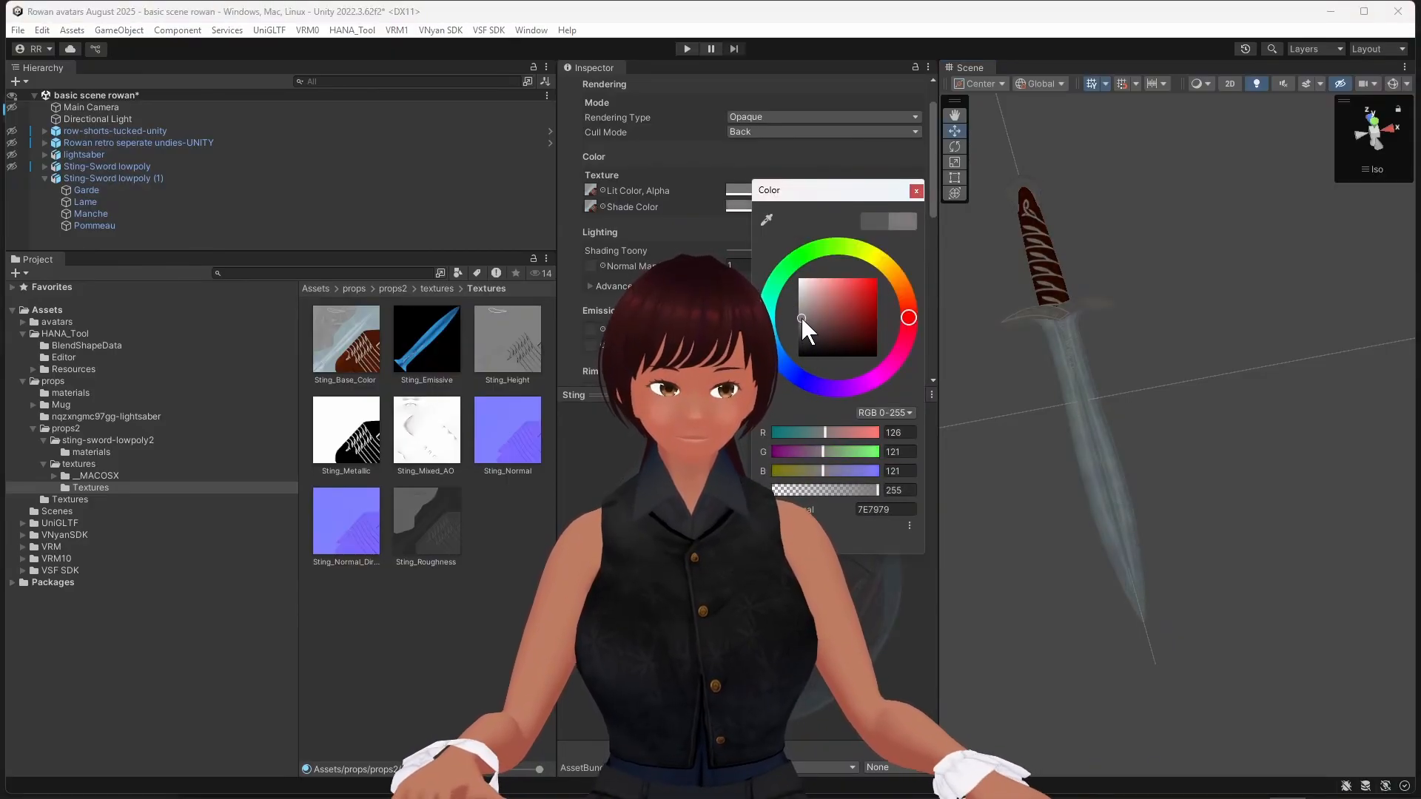
click(716, 179)
click(738, 188)
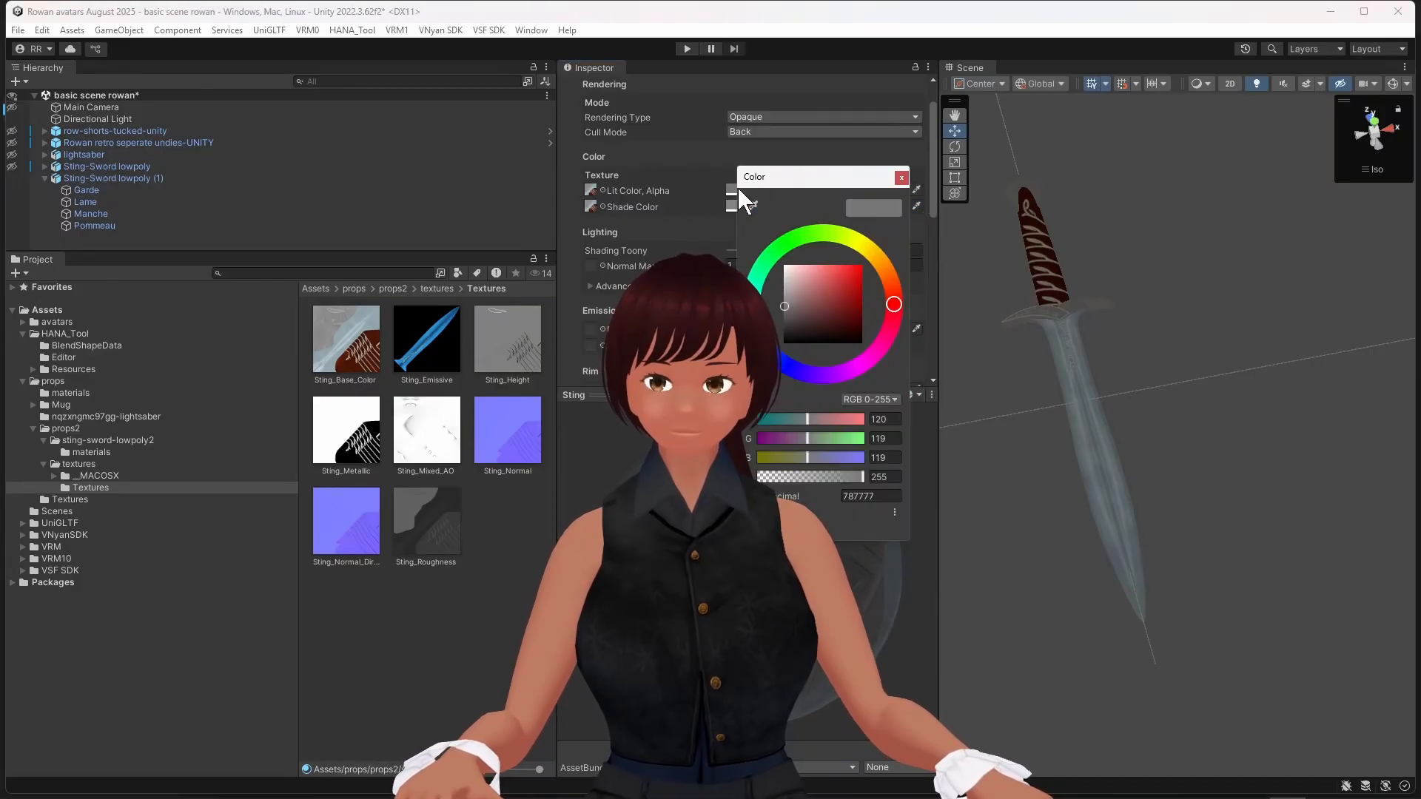
click(785, 296)
right_drag(1018, 387, 1078, 412)
drag(1113, 438, 1056, 471)
right_drag(1165, 469, 1209, 317)
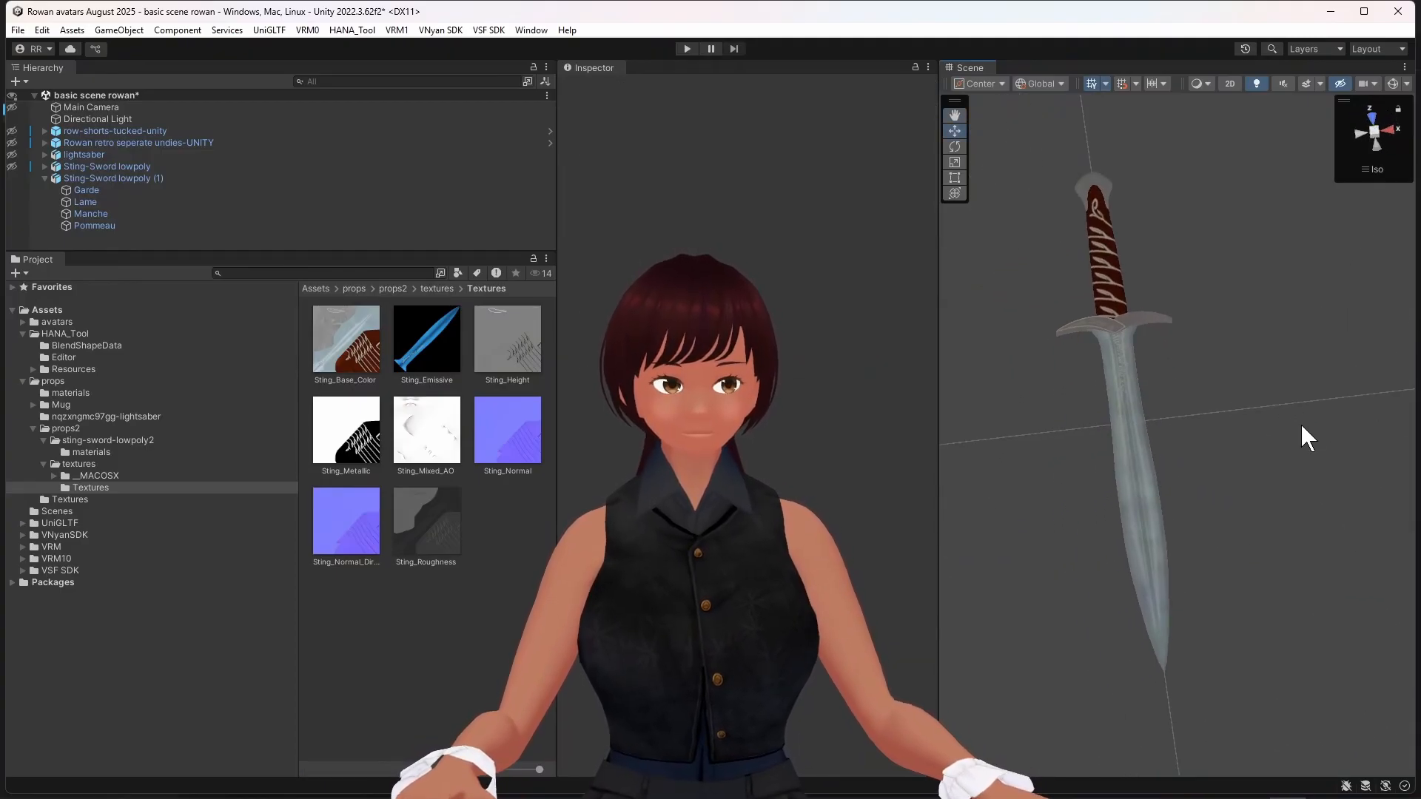
right_drag(1301, 427, 1281, 426)
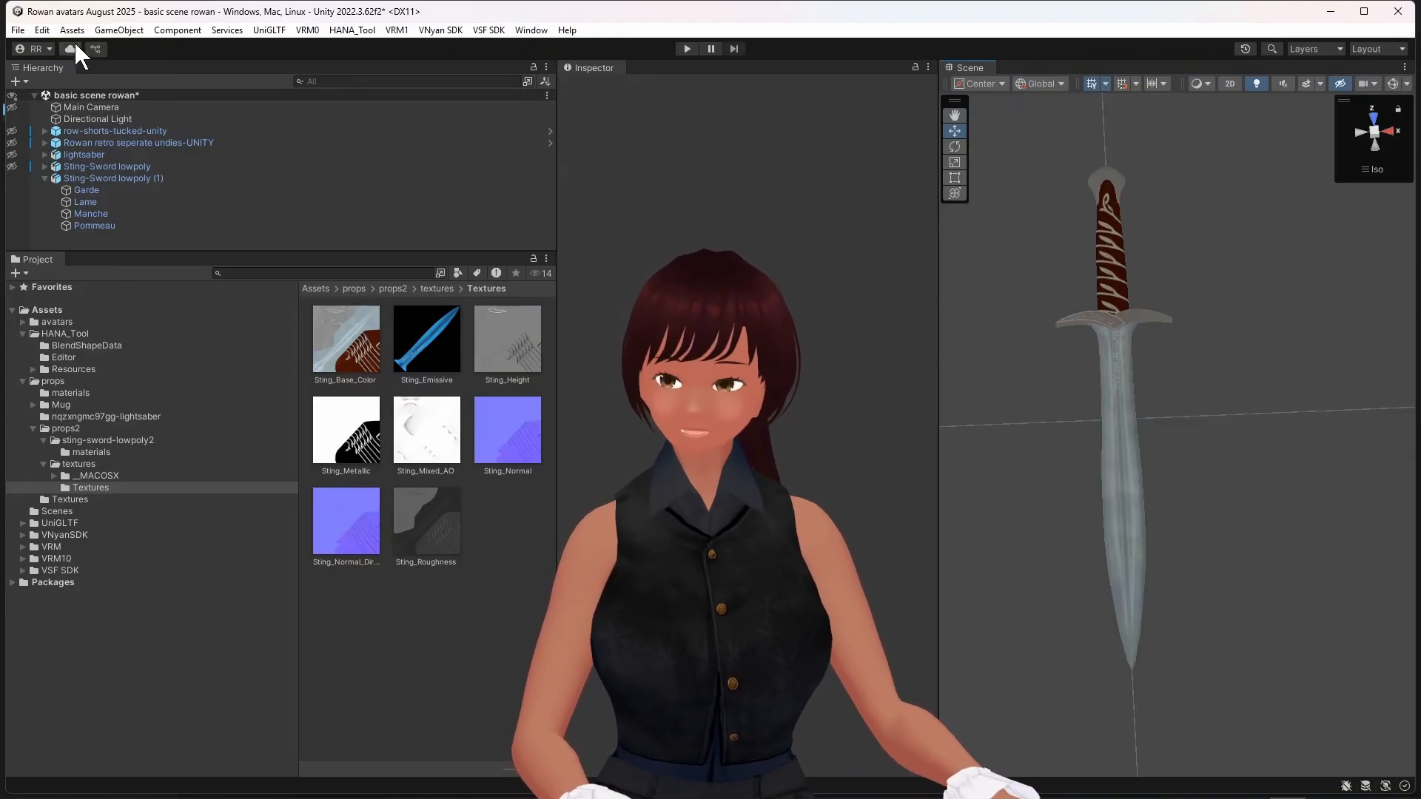
Step: Start a VNyan prop export of the Sting-Sword lowpoly (1) object with vnyan 166b > Items > Props as the destination folder
click(226, 167)
click(122, 179)
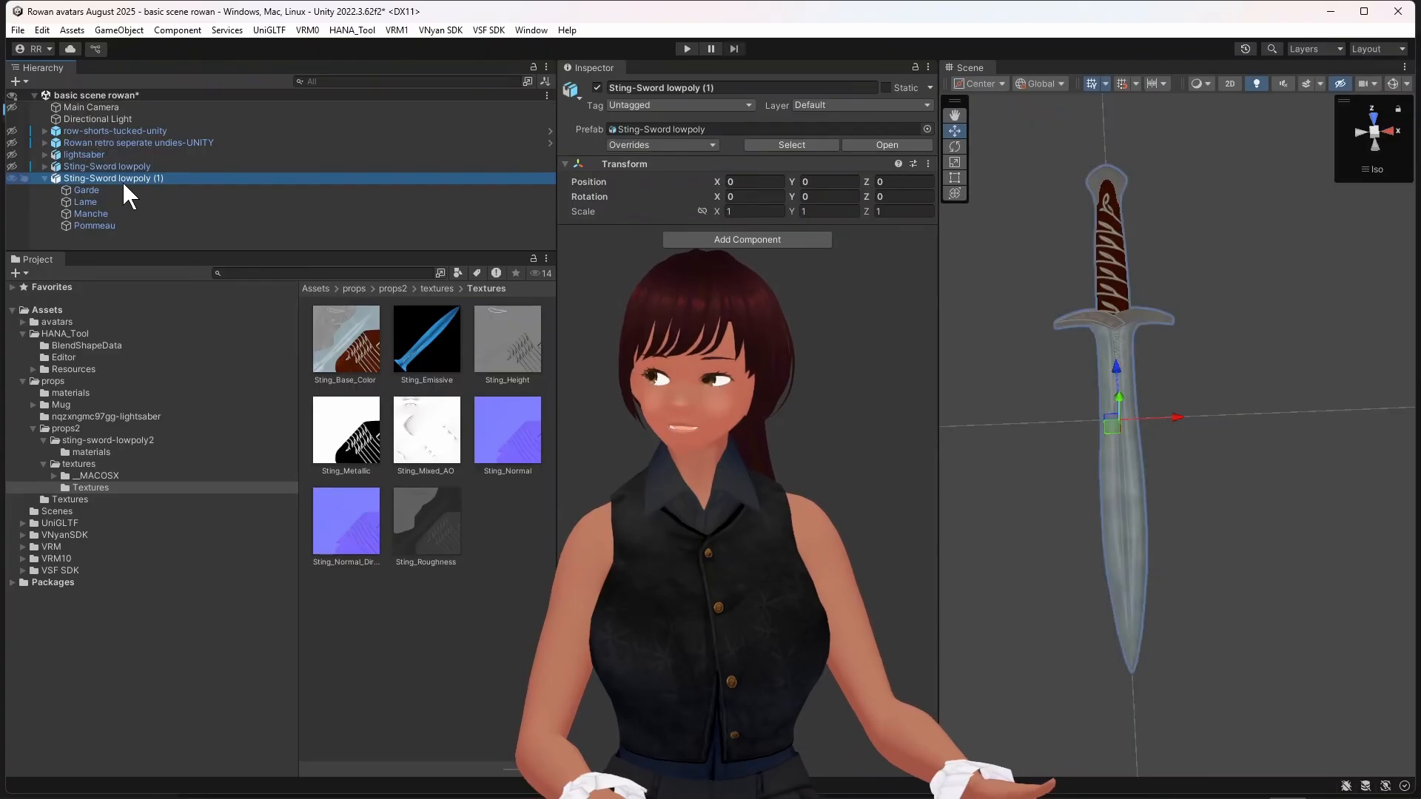
click(440, 29)
mouse_move(471, 66)
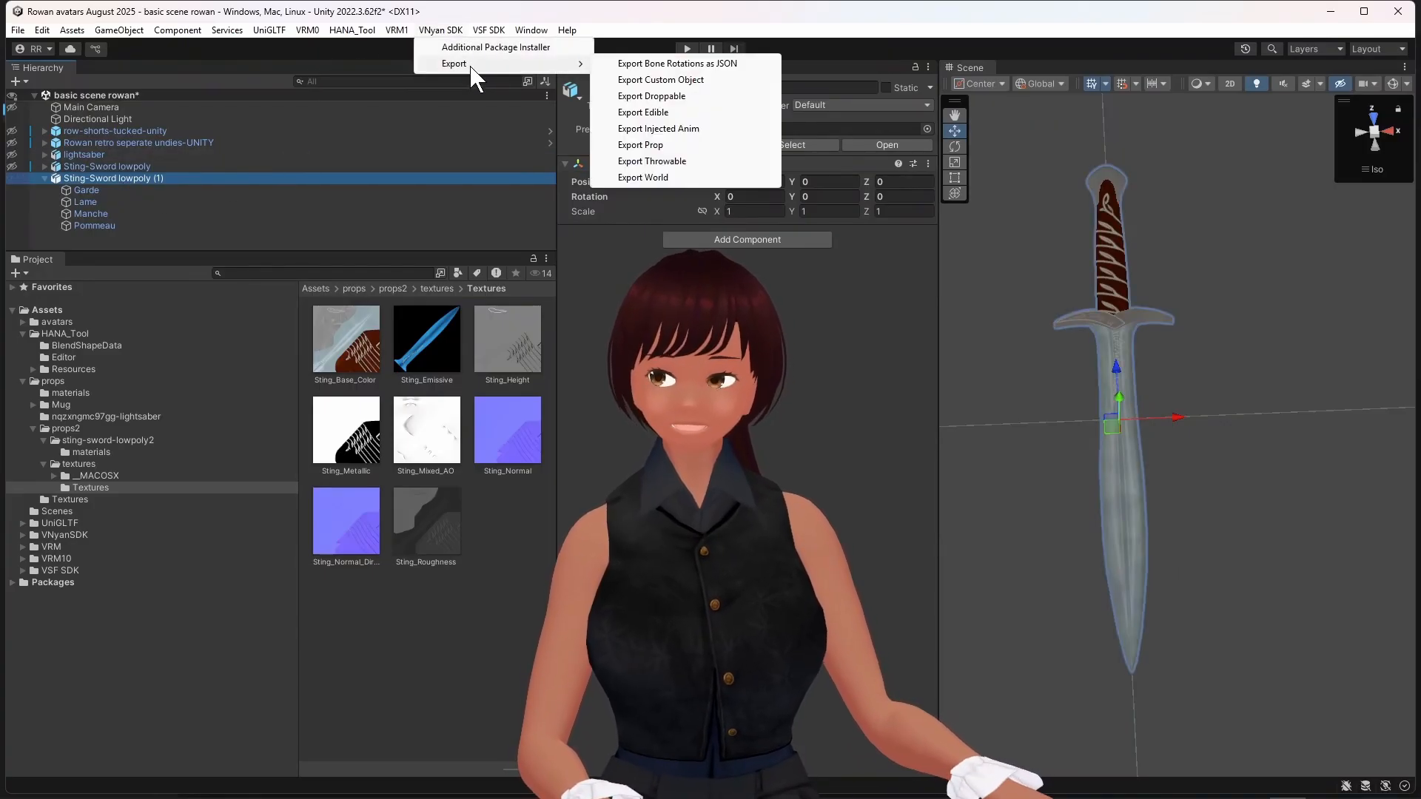
click(642, 145)
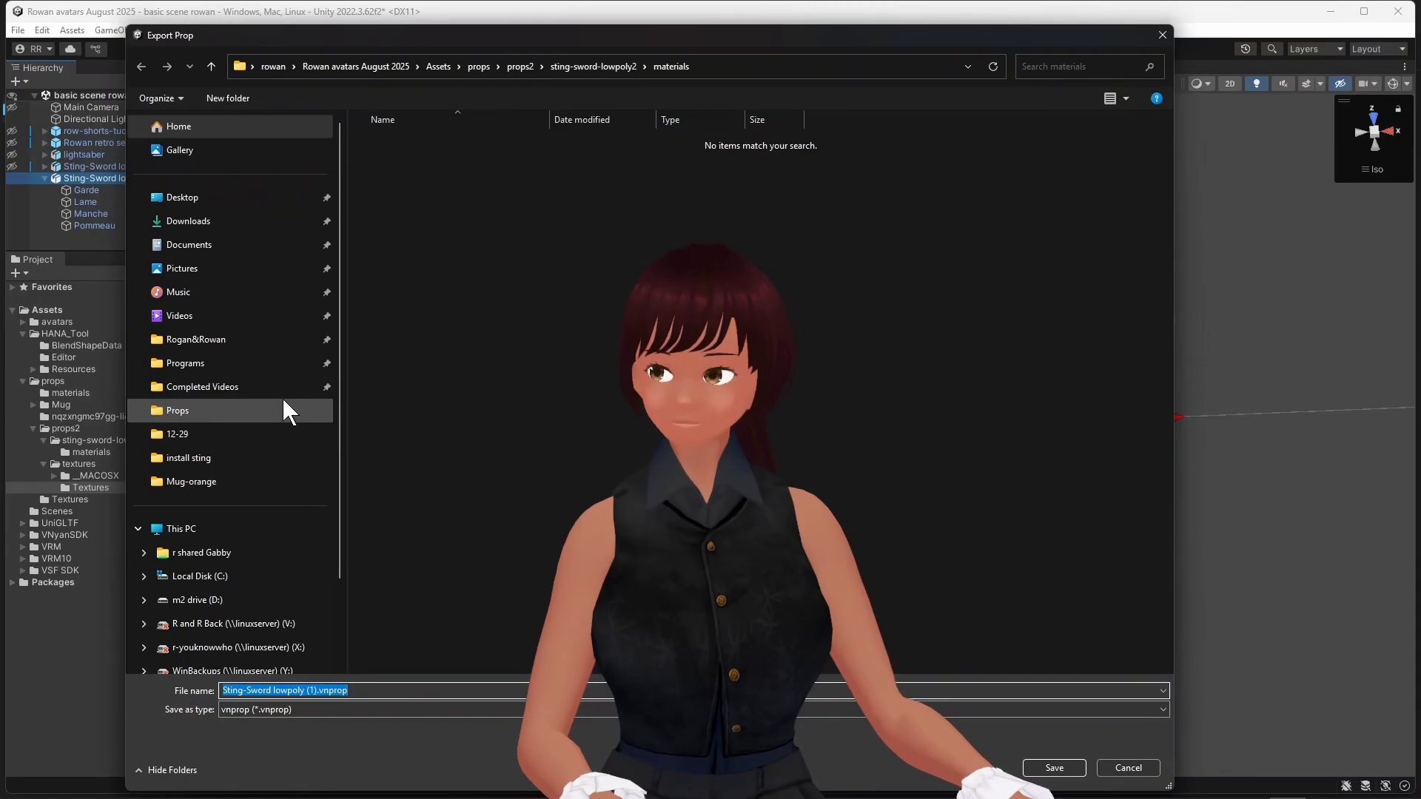
click(235, 415)
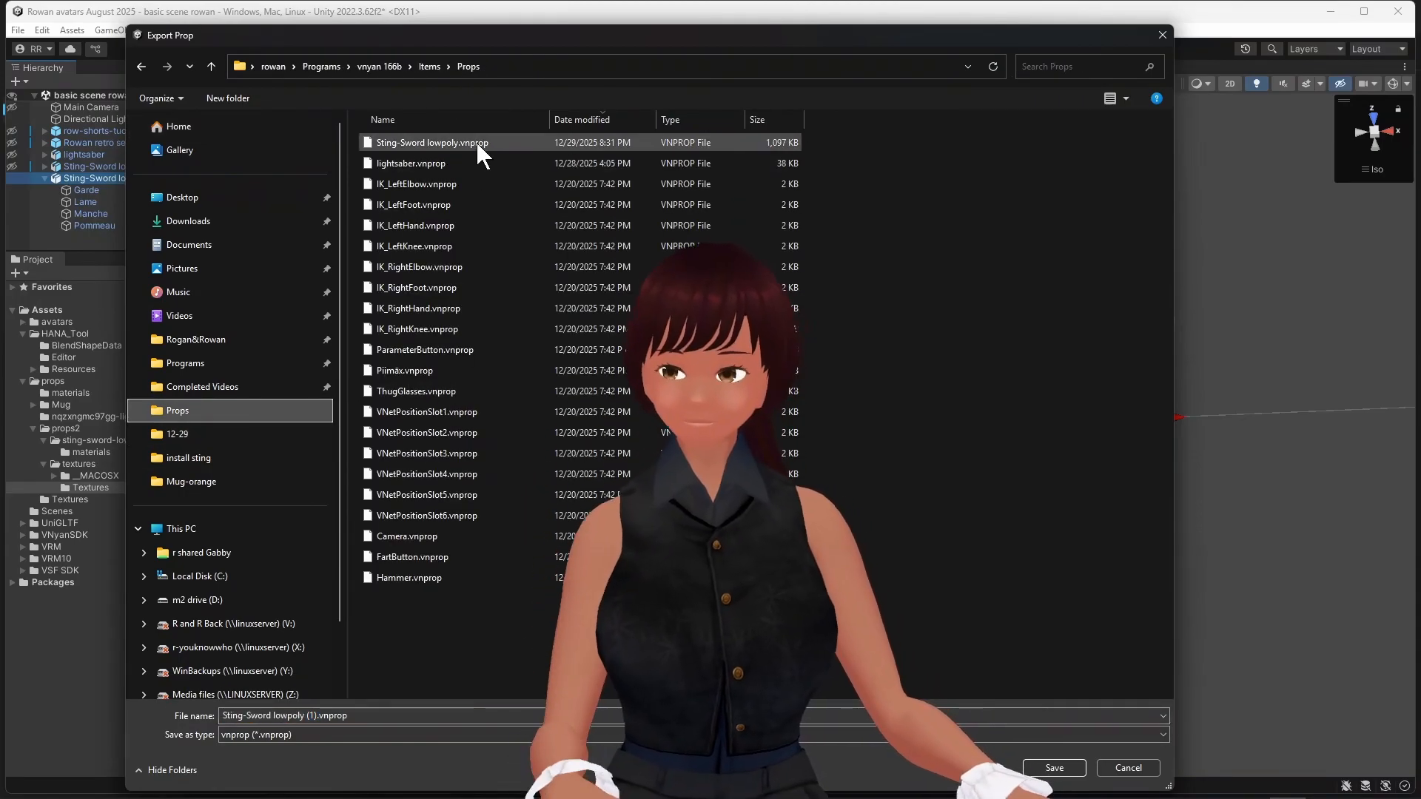
Step: Name the prop file Sting-Sword original.vnprop and complete the export
click(410, 149)
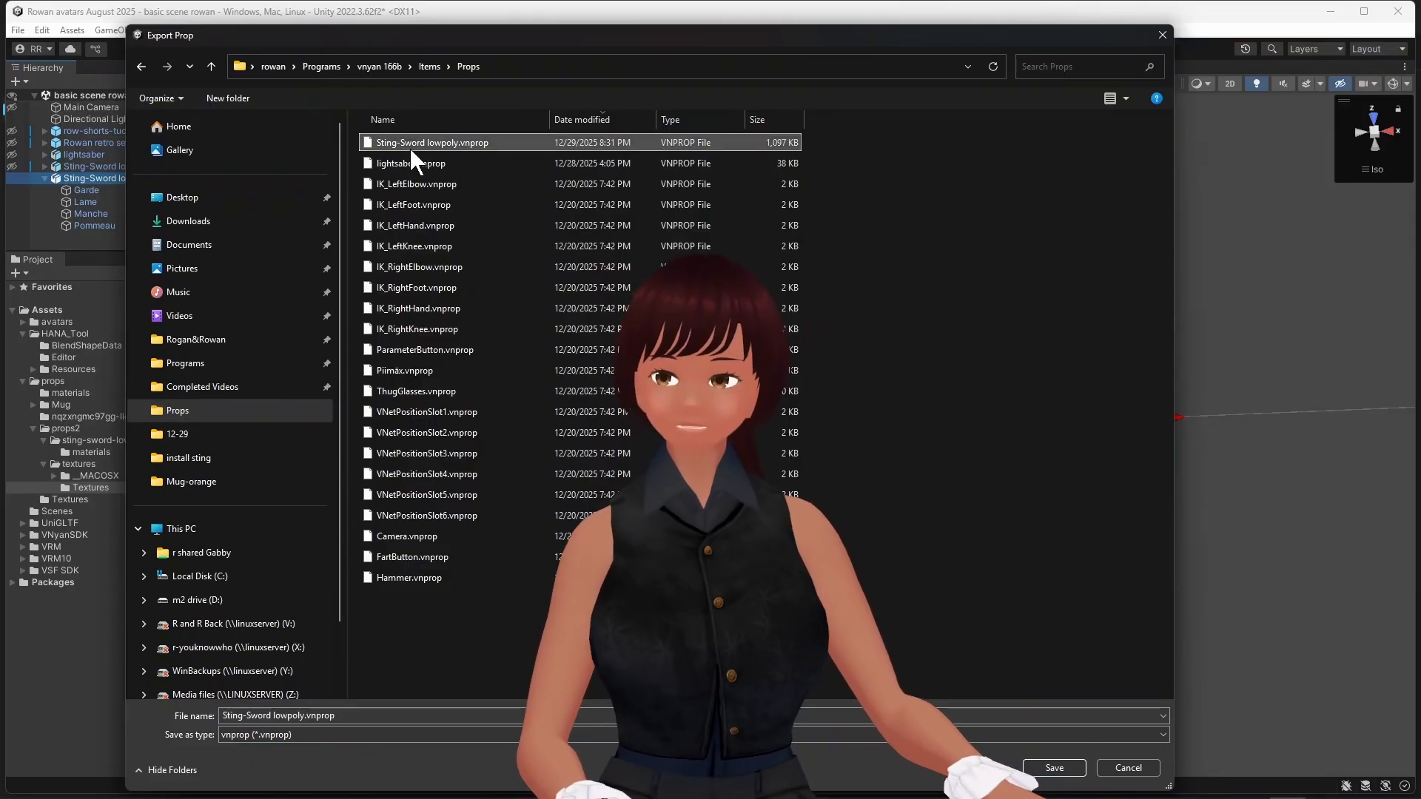
click(288, 715)
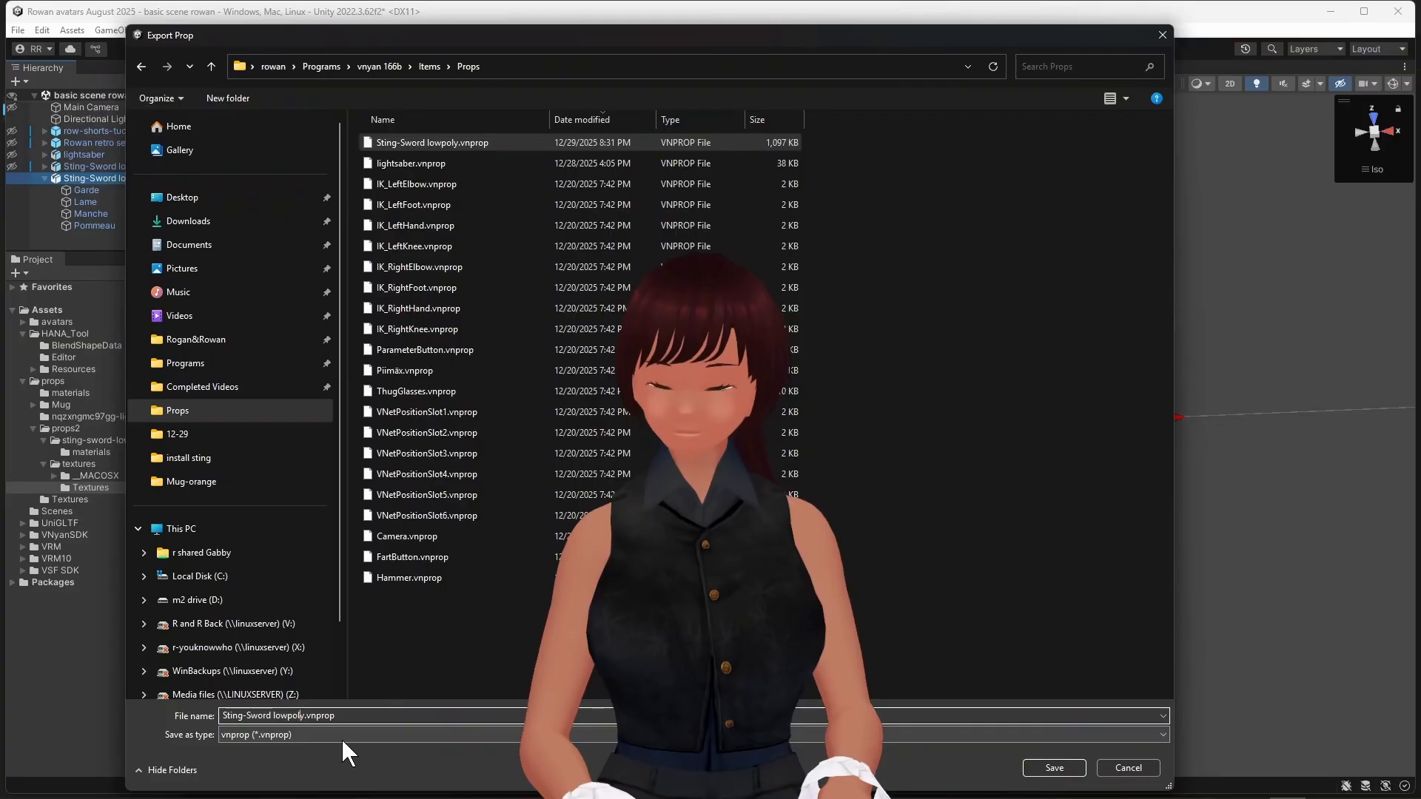
key(BackSpace)
key(BackSpace)
key(BackSpace)
key(BackSpace)
key(BackSpace)
key(BackSpace)
key(BackSpace)
text(orig)
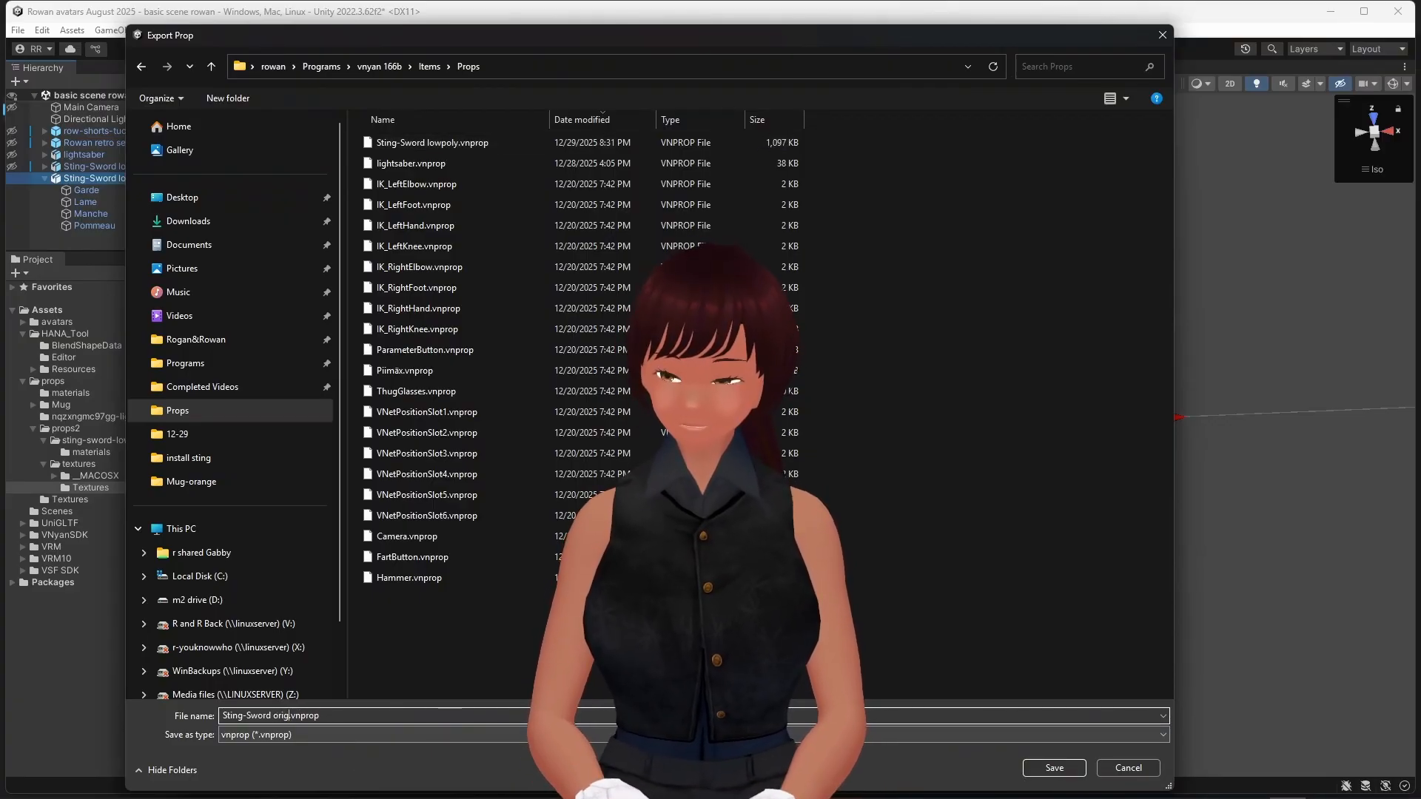
text(inal)
key(Return)
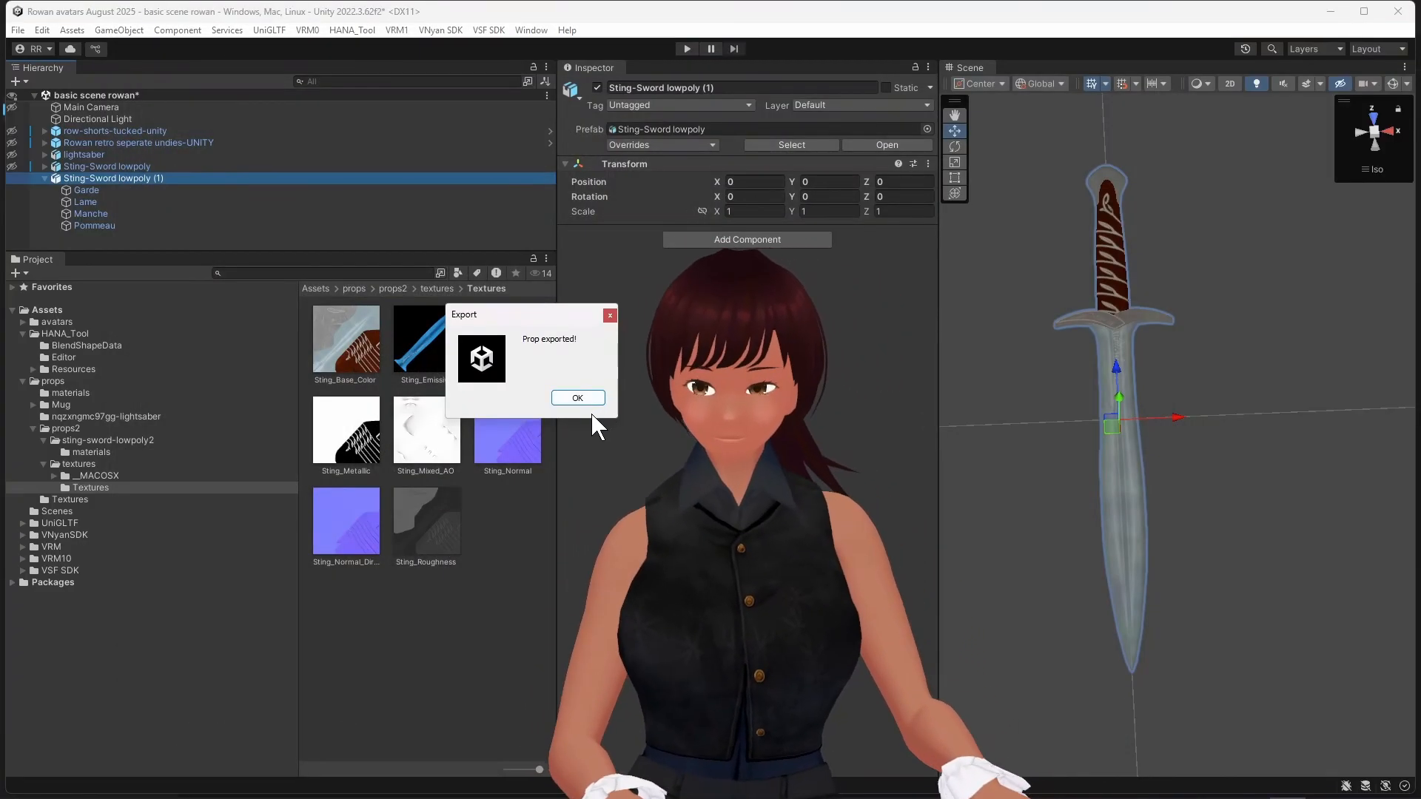
click(581, 402)
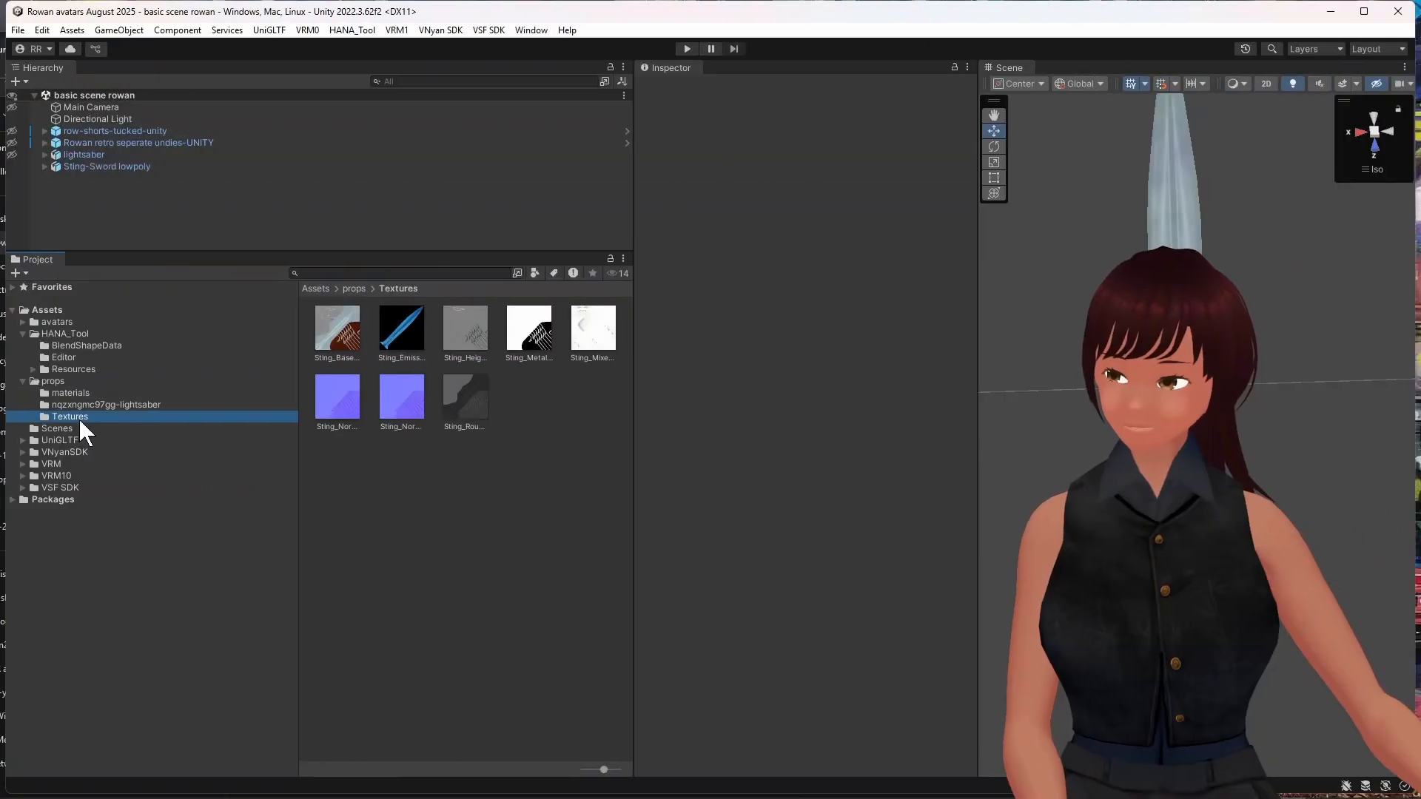
Step: Apply the Sting_Emissive texture from props > Textures to the Lame blade of Sting-Sword lowpoly
click(387, 330)
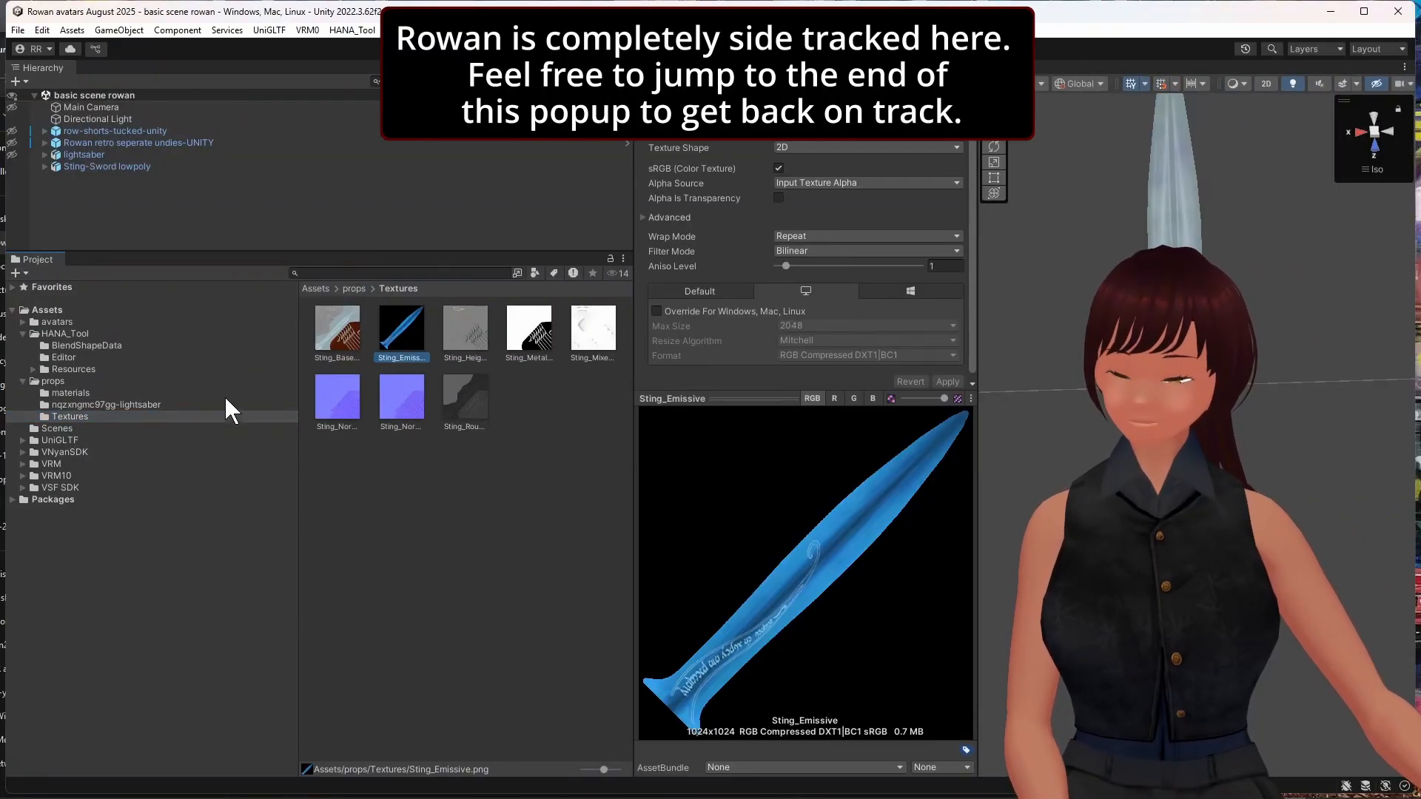
click(77, 390)
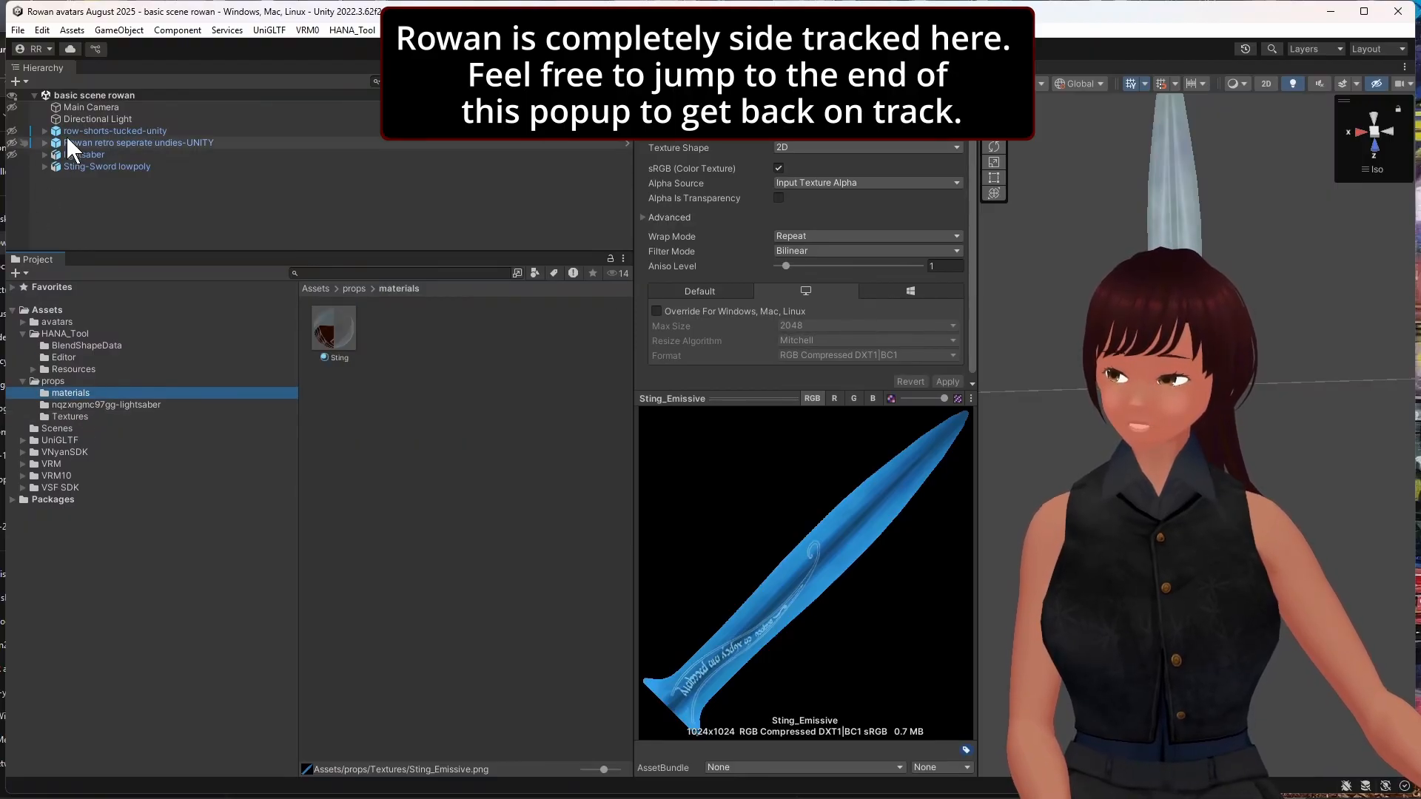
click(95, 165)
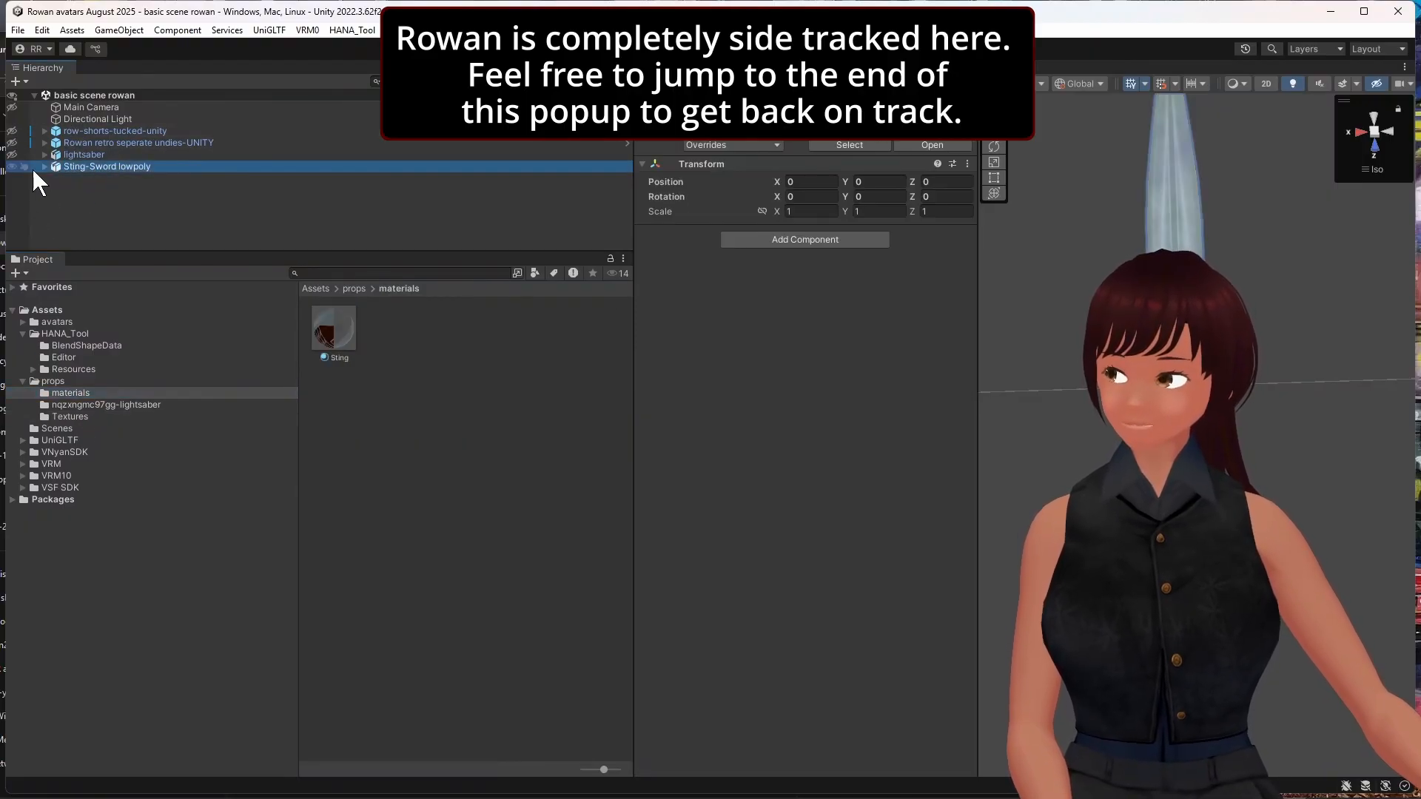
click(45, 167)
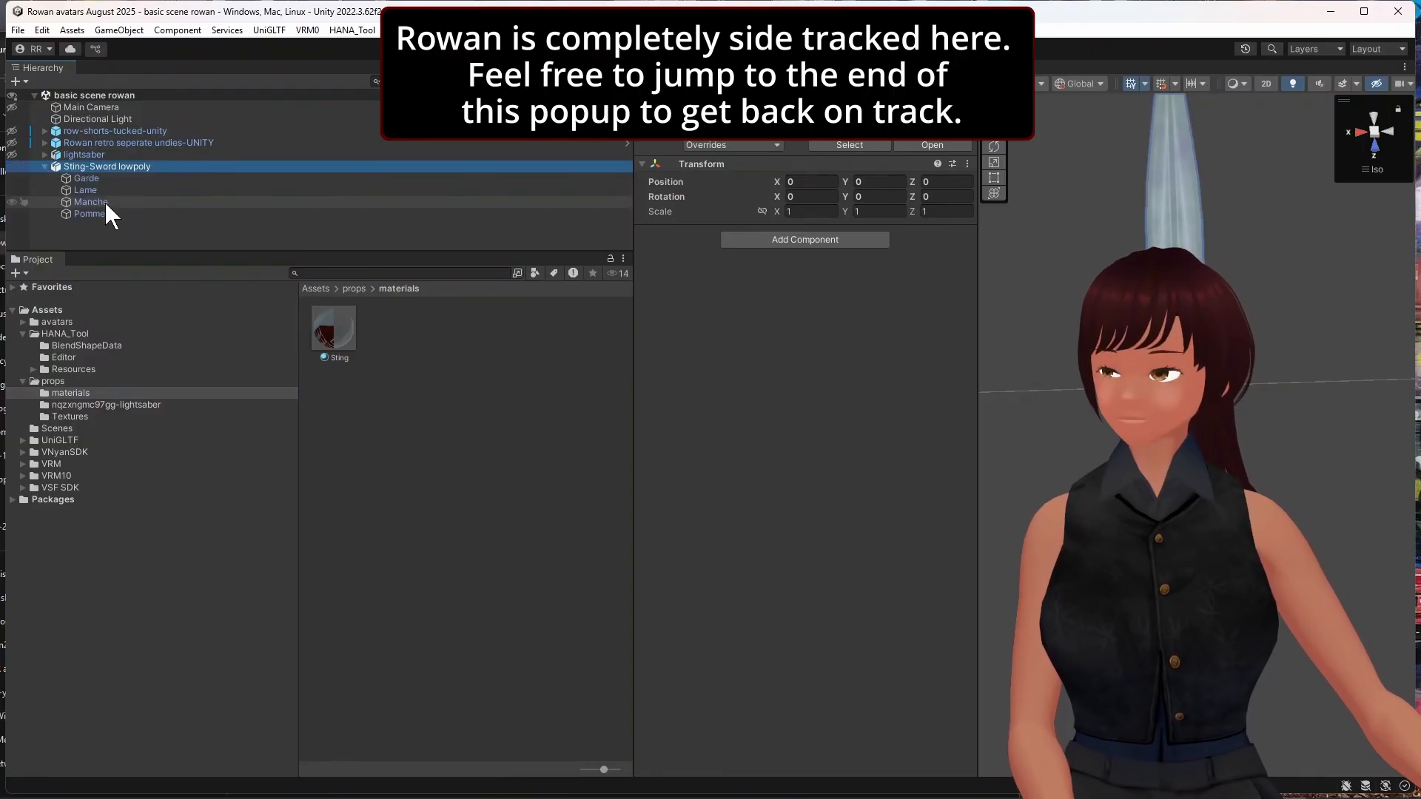
click(102, 212)
click(88, 190)
click(68, 416)
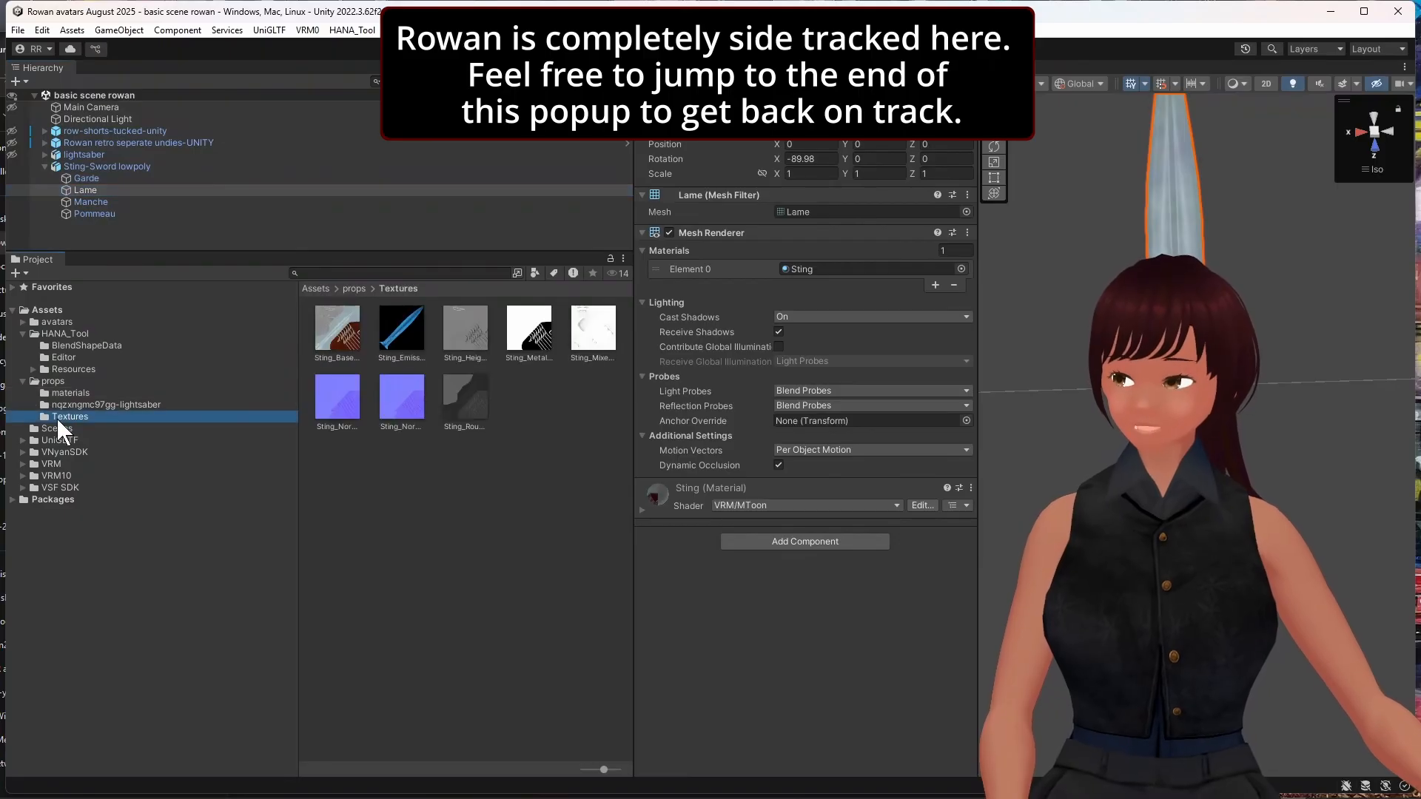
drag(398, 326, 1174, 222)
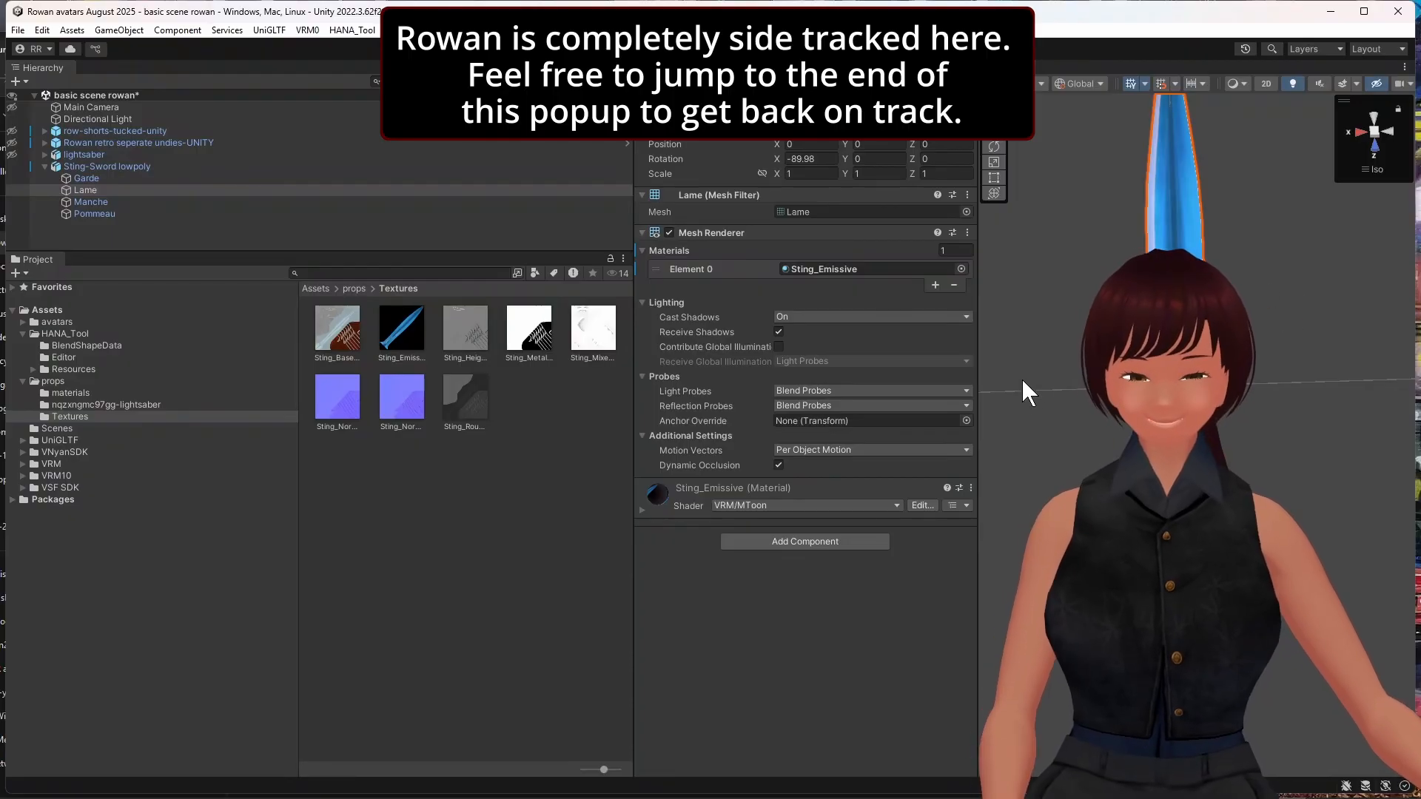
Step: Widen the scene view, try the Sting_Height texture on the blade, and reapply Sting_Emissive to it
drag(976, 412, 645, 414)
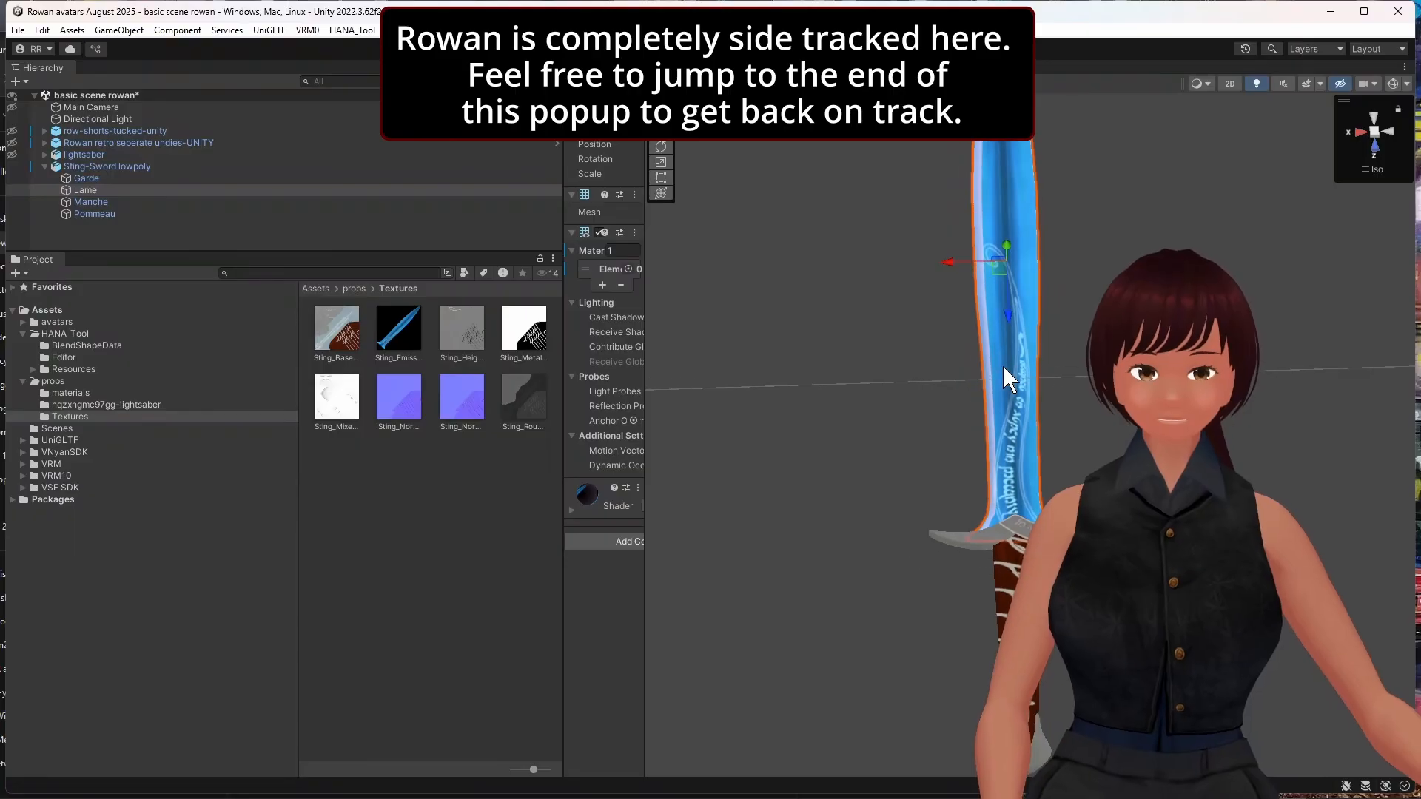
right_drag(850, 341, 786, 342)
drag(464, 335, 988, 499)
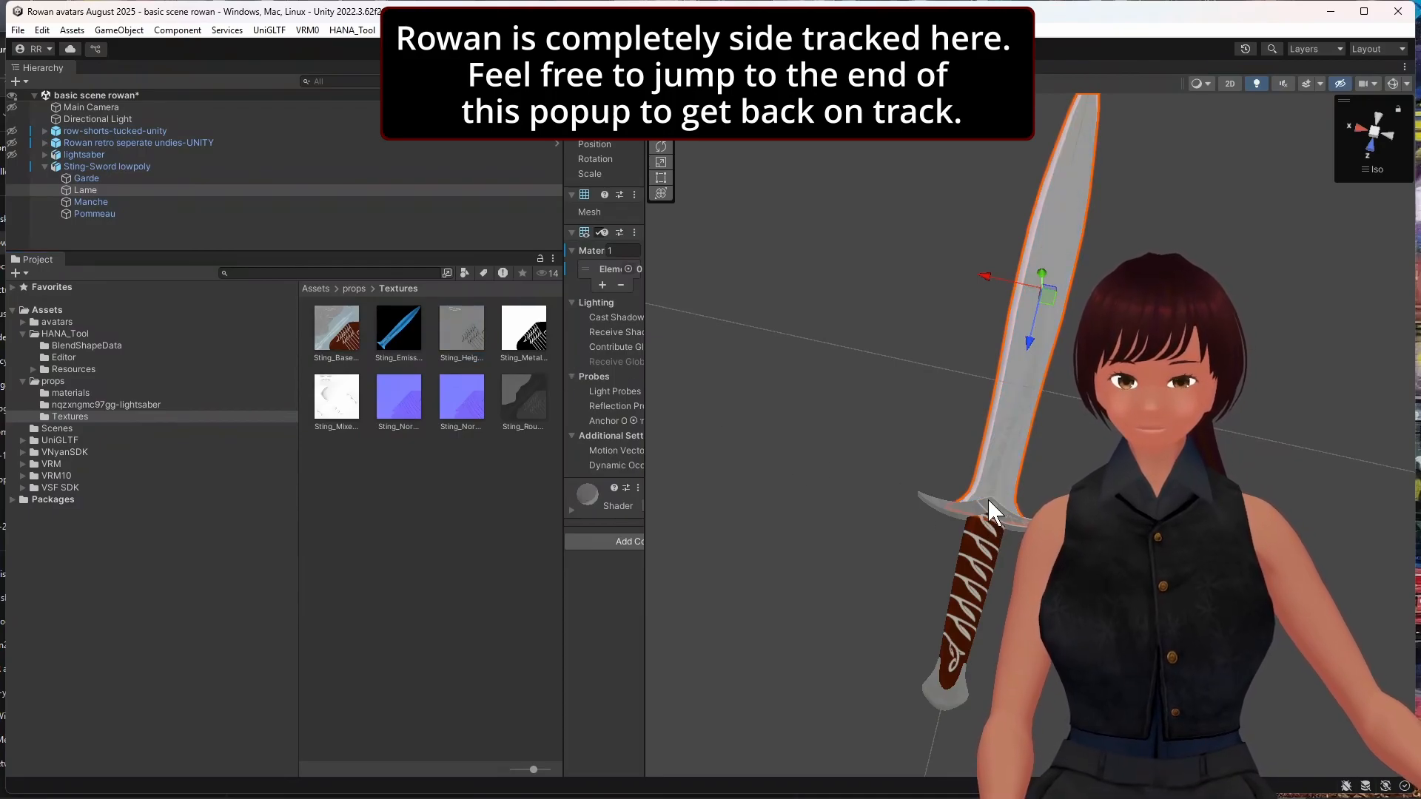
drag(381, 318, 1017, 357)
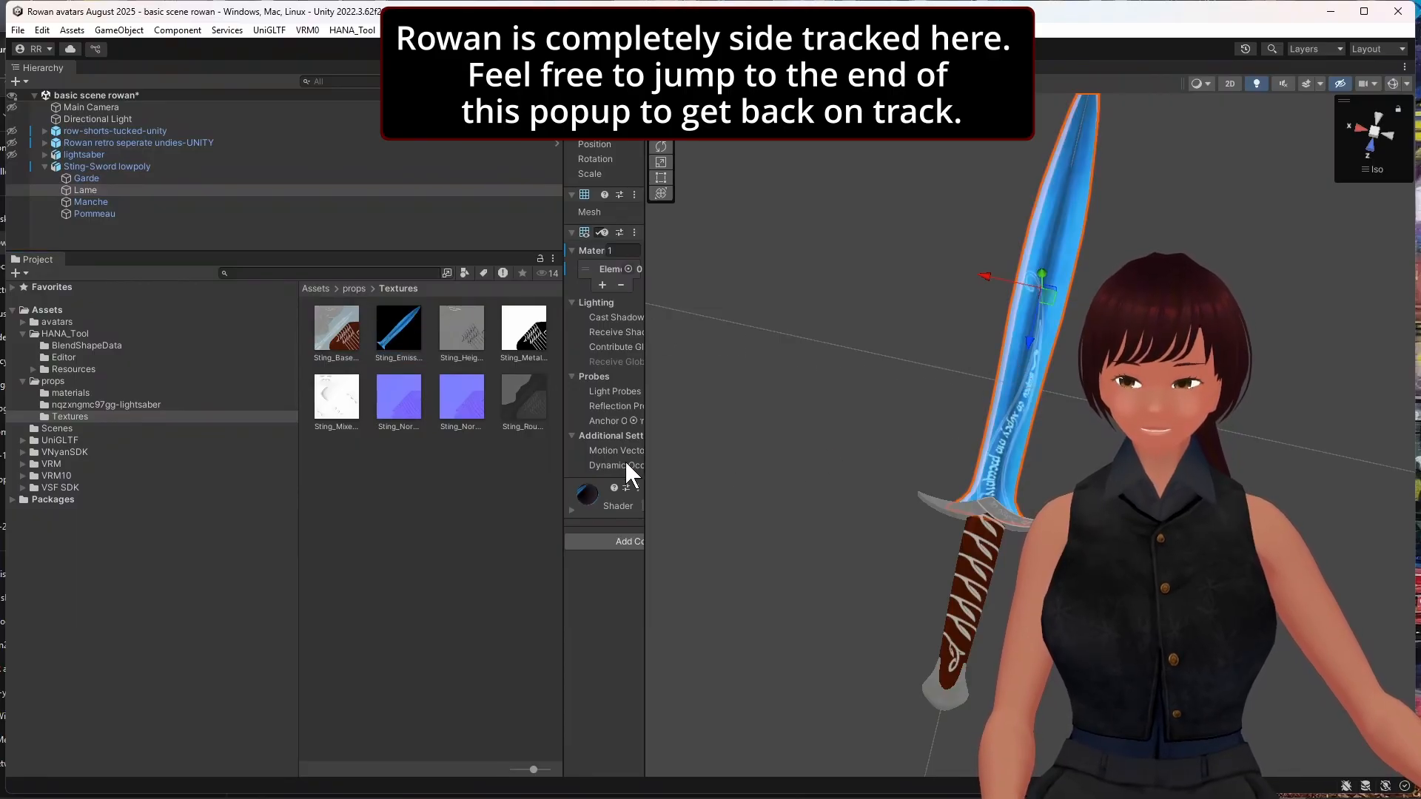
Step: Enlarge the texture thumbnails and apply the Sting_Roughness texture to the sword's Garde cross-guard
click(398, 424)
click(481, 555)
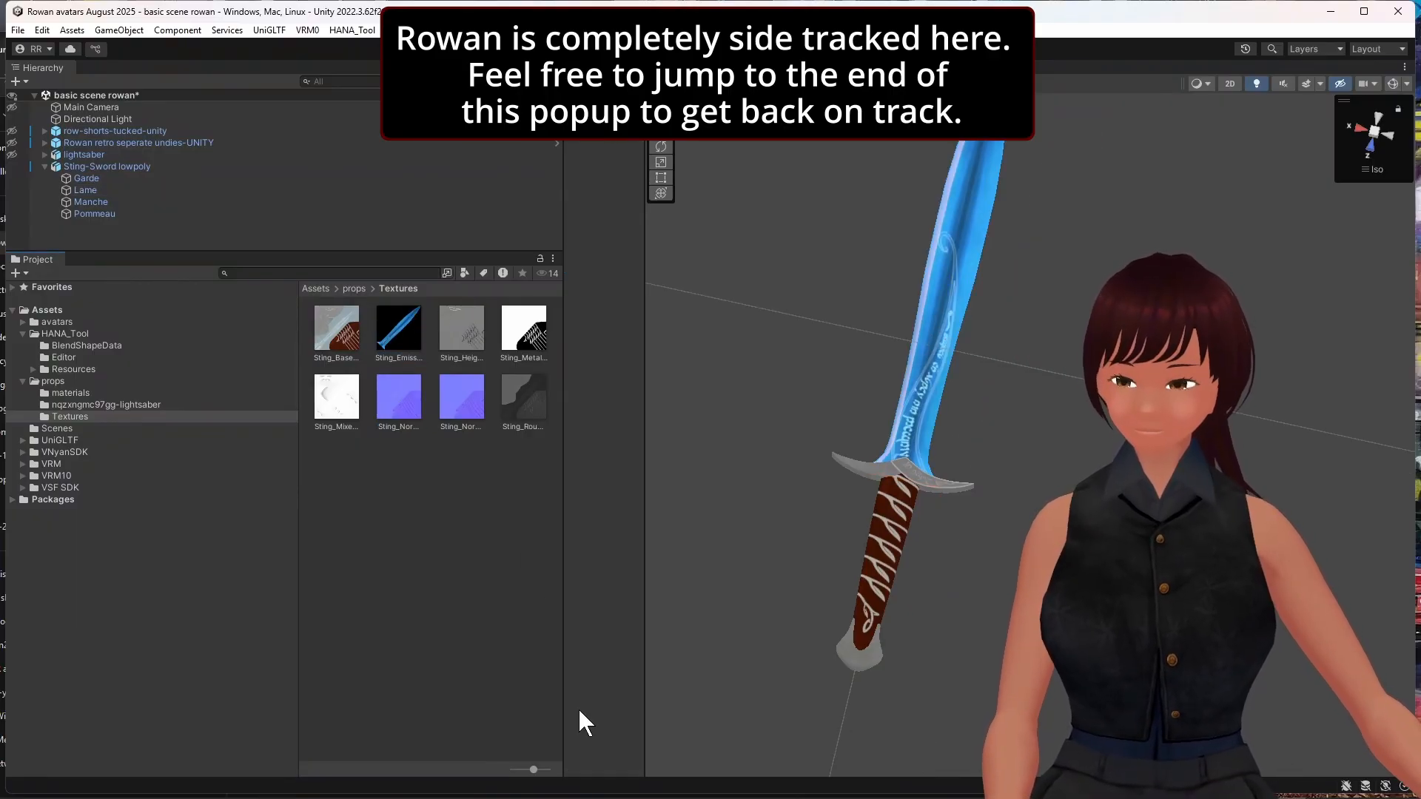
drag(536, 770, 546, 770)
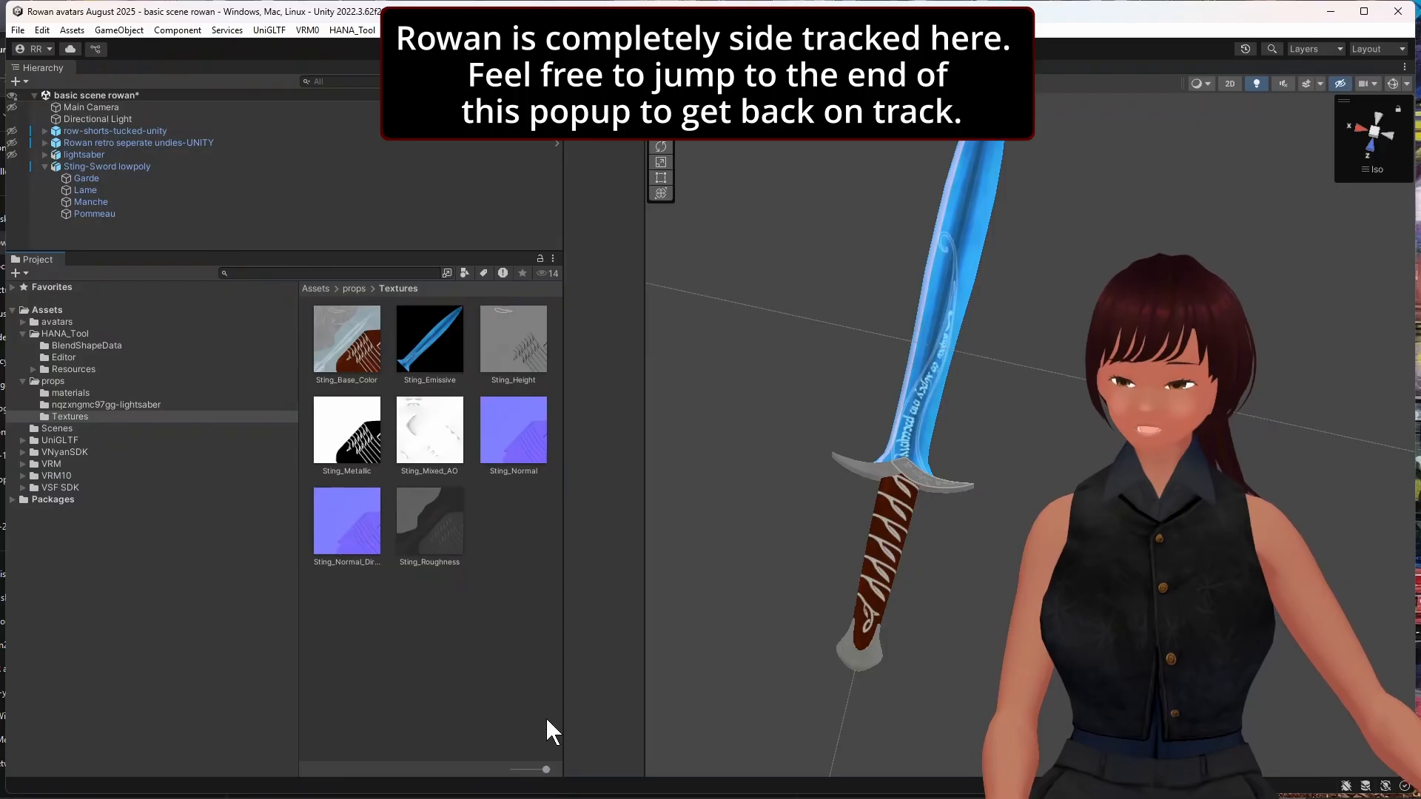
right_drag(1065, 555, 851, 356)
click(855, 361)
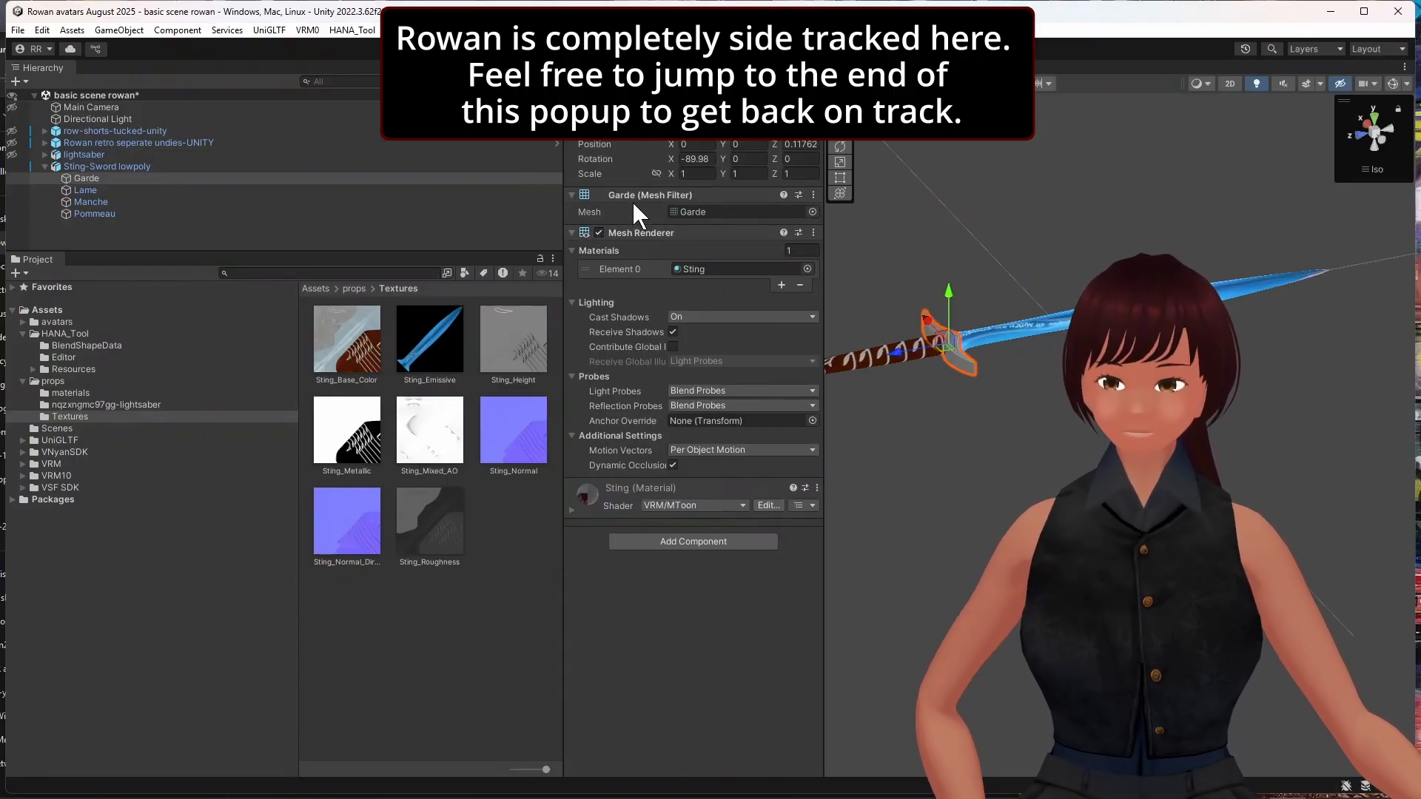
click(1039, 329)
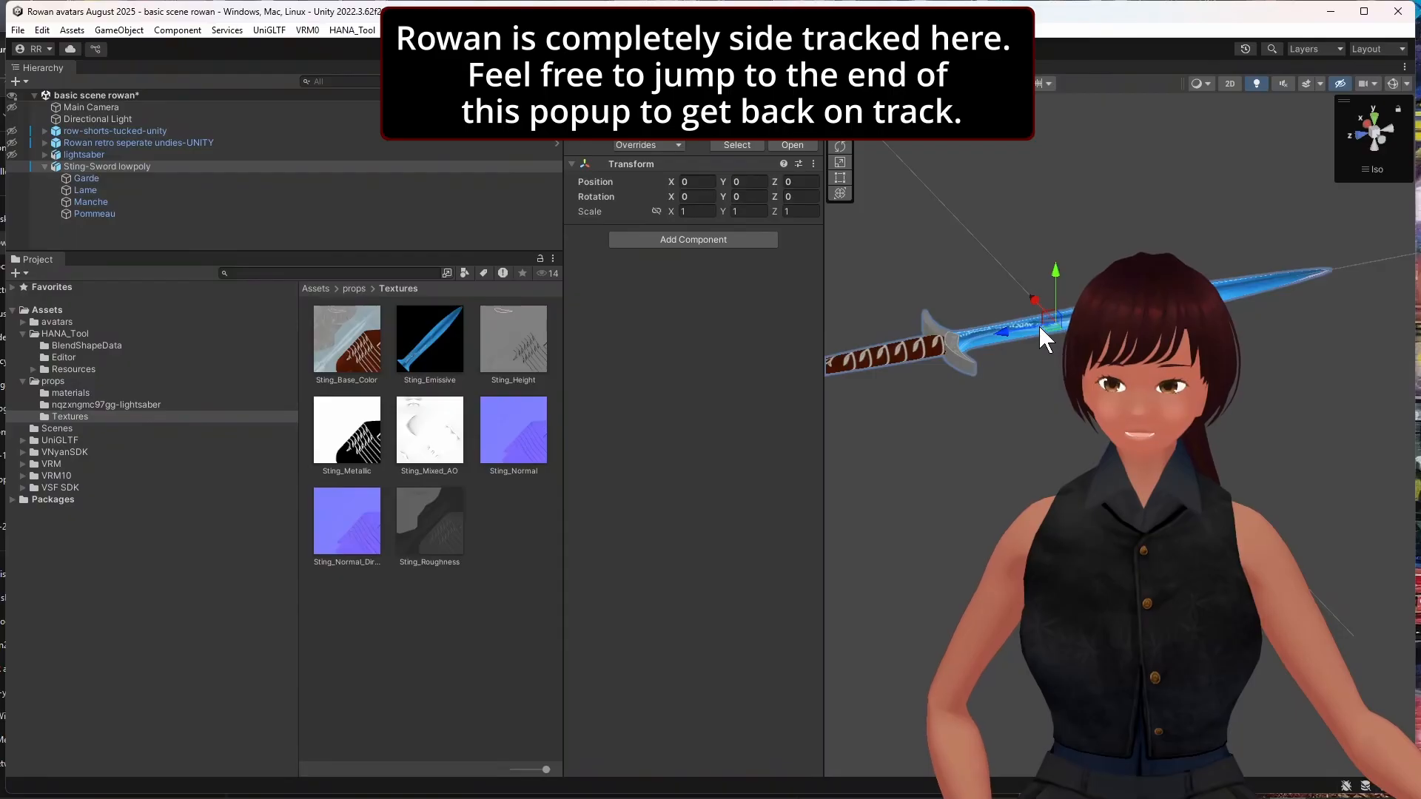
click(1038, 326)
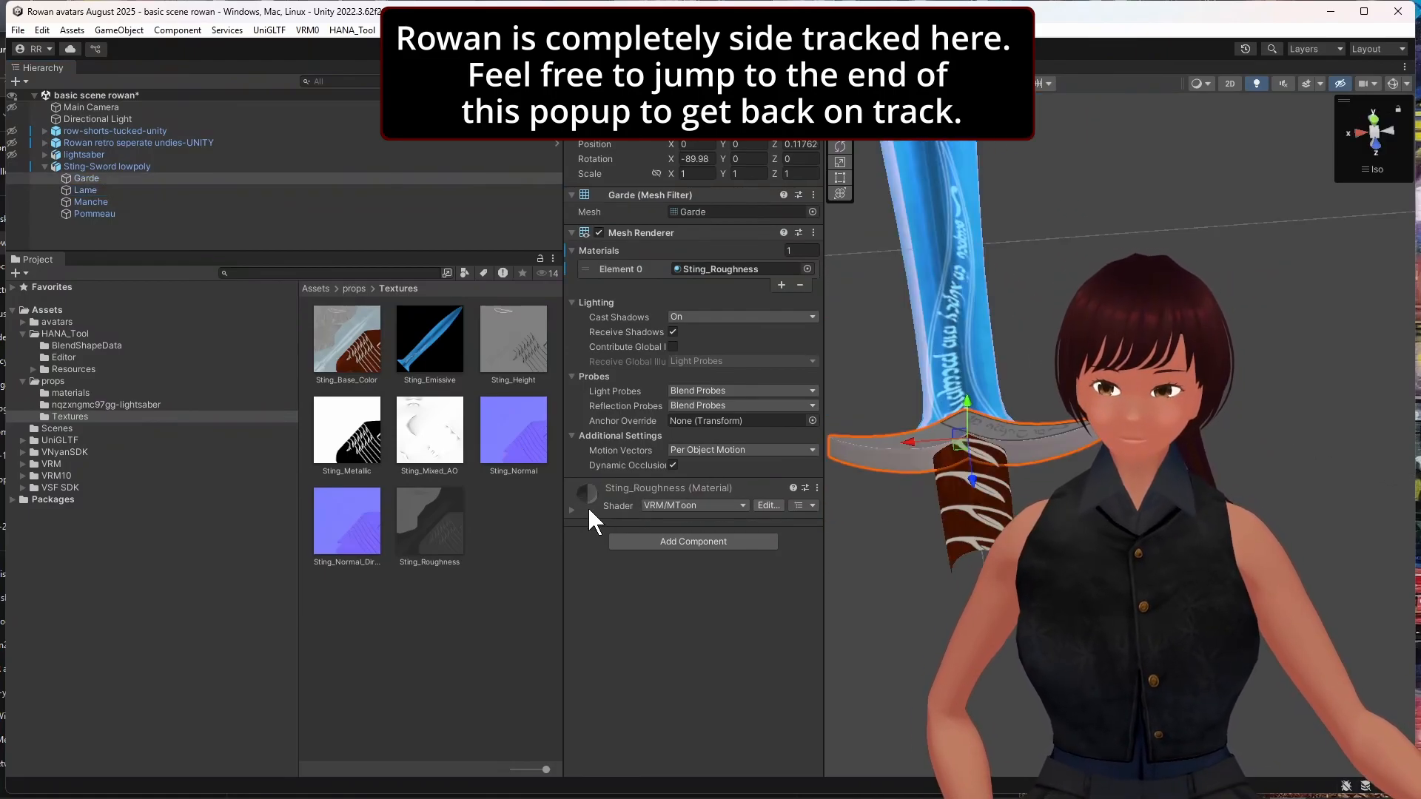
Step: Assign Sting_Mixed_AO to the Lit Color of the guard's Sting_Roughness material and darken its Shade Color tint
click(650, 487)
scroll(644, 523, down, 3)
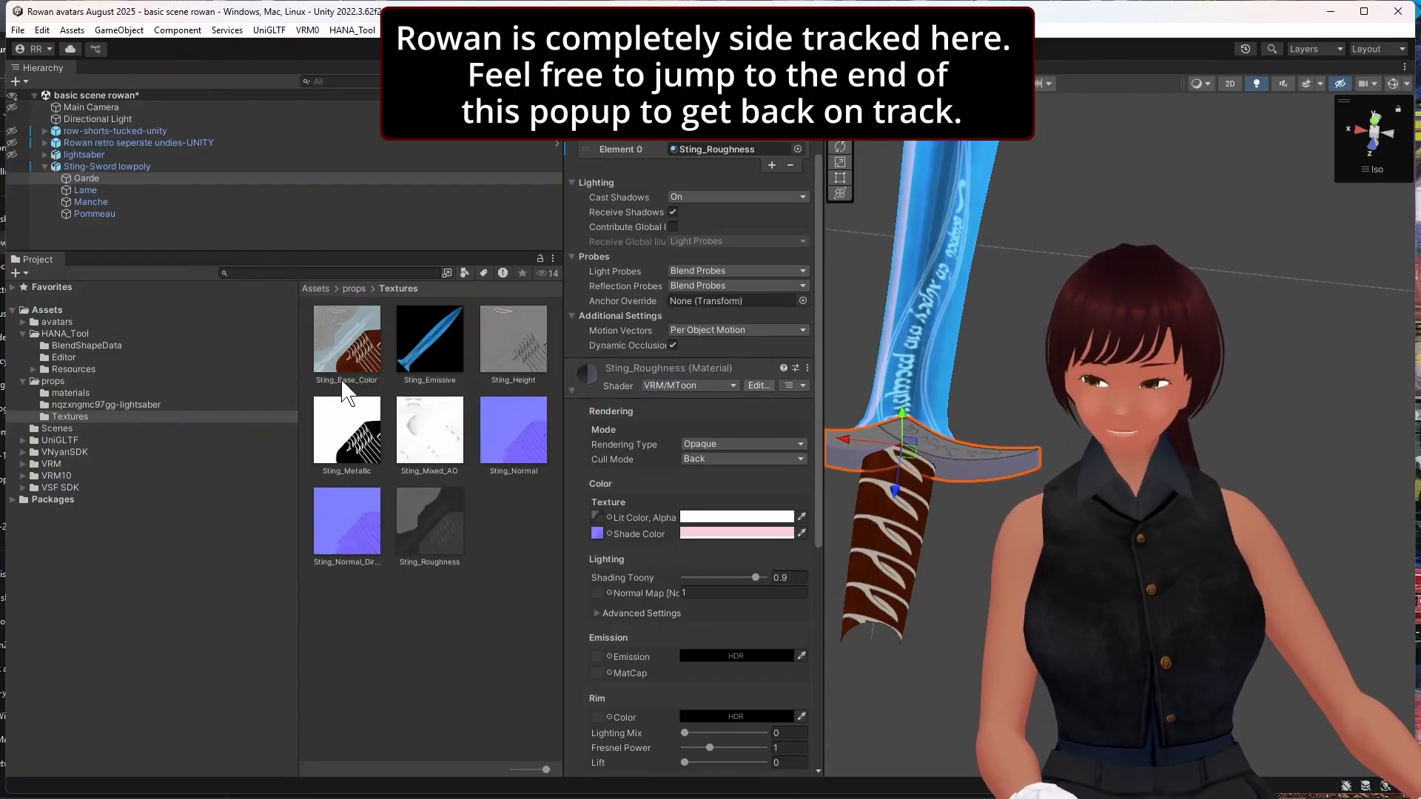
drag(429, 429, 597, 516)
click(717, 534)
drag(764, 545, 792, 573)
click(970, 560)
right_drag(971, 560, 859, 486)
middle_drag(966, 428, 888, 470)
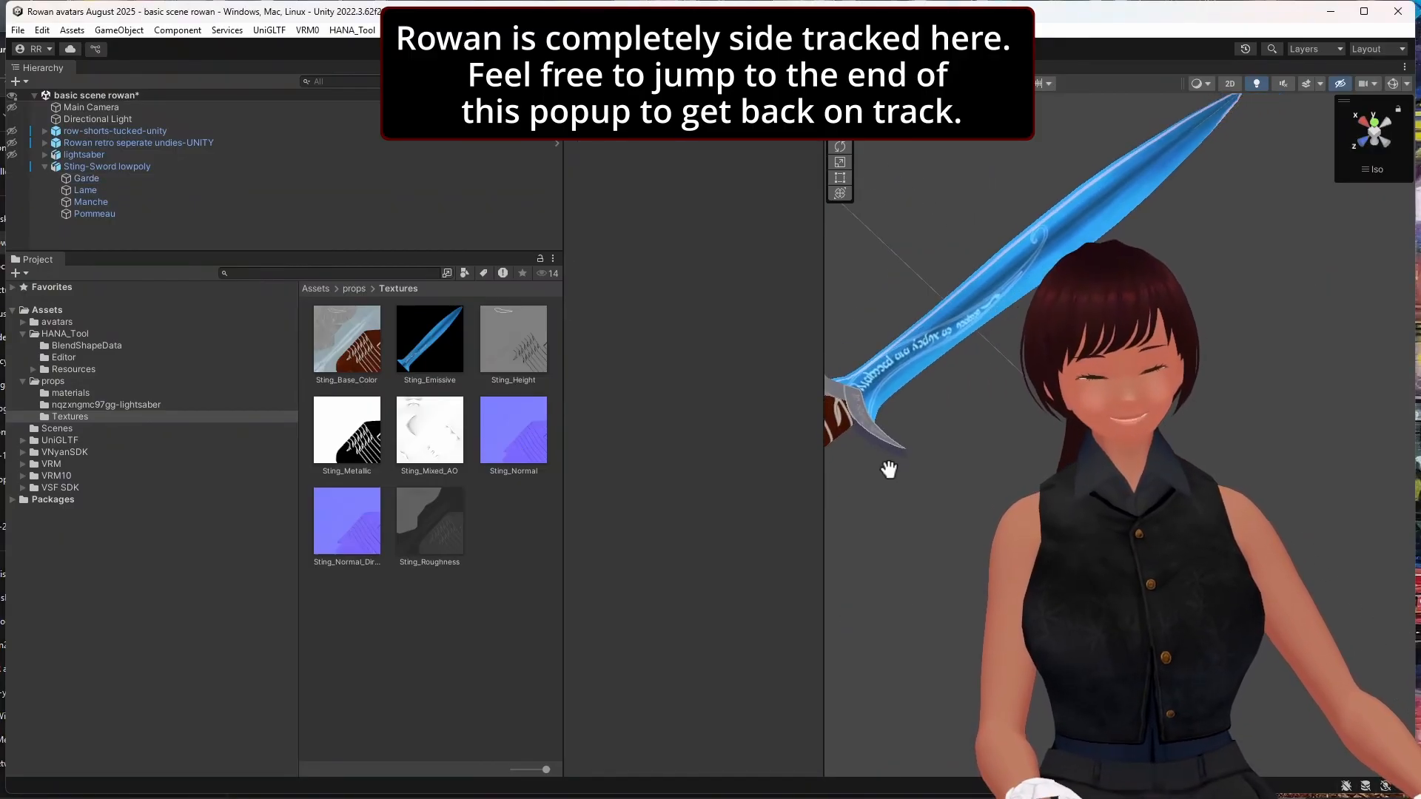
Step: Change the Shade Color tint of the blade's Sting_Emissive material to a muted blue
right_drag(994, 314, 1006, 367)
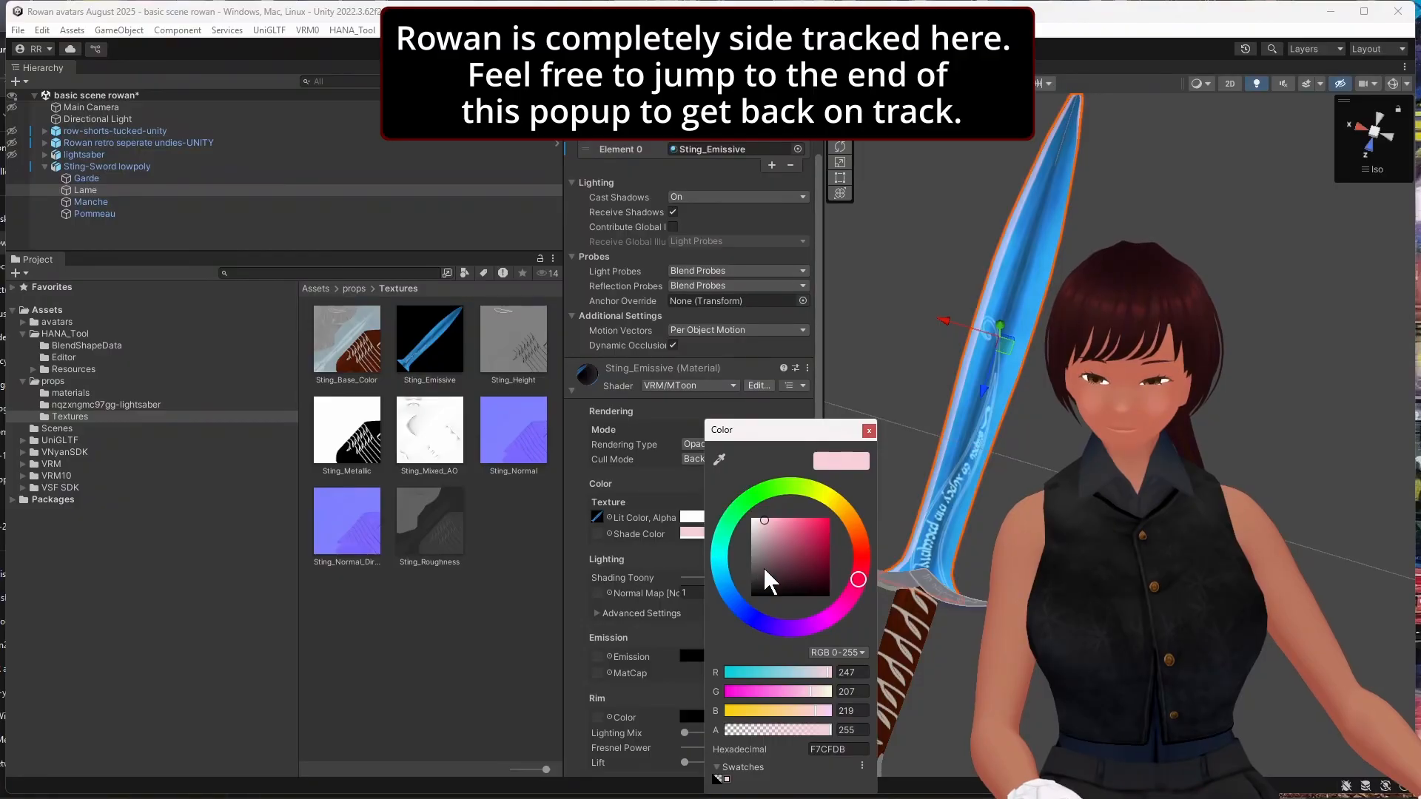
click(770, 566)
drag(771, 567, 771, 578)
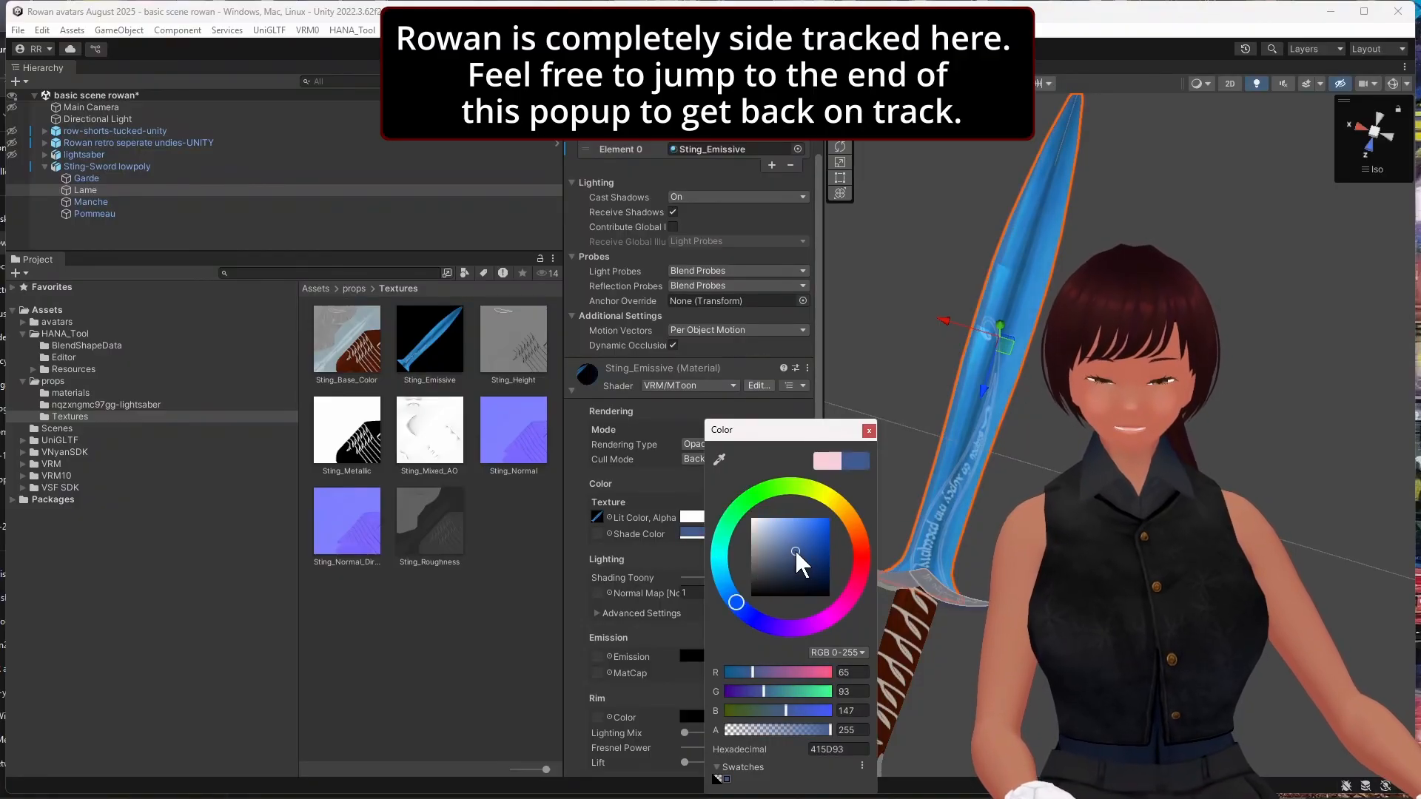
drag(796, 554, 776, 549)
click(903, 336)
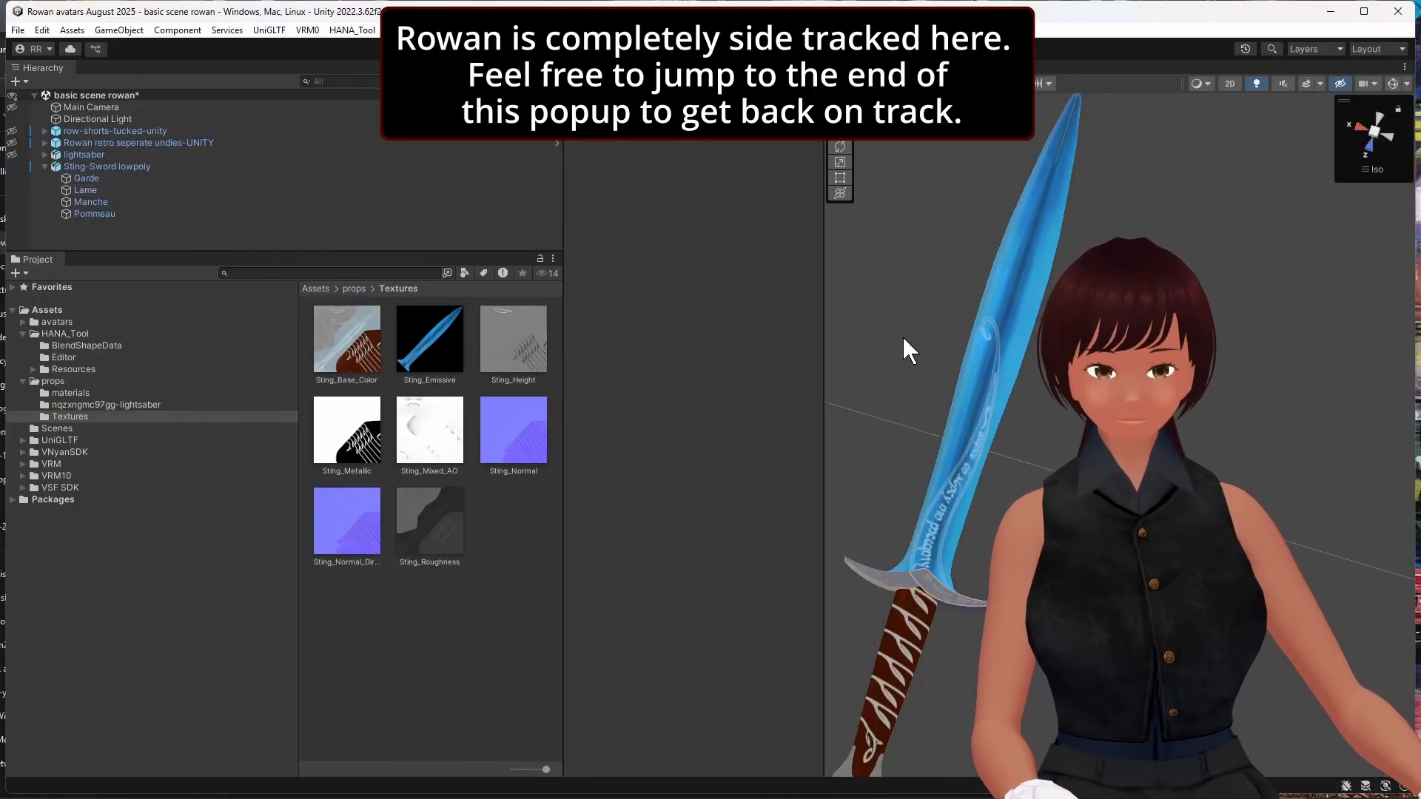
Step: Inspect the Pommeau part's material and view the recoloured sword from several angles
right_drag(894, 395, 866, 327)
click(881, 456)
click(881, 456)
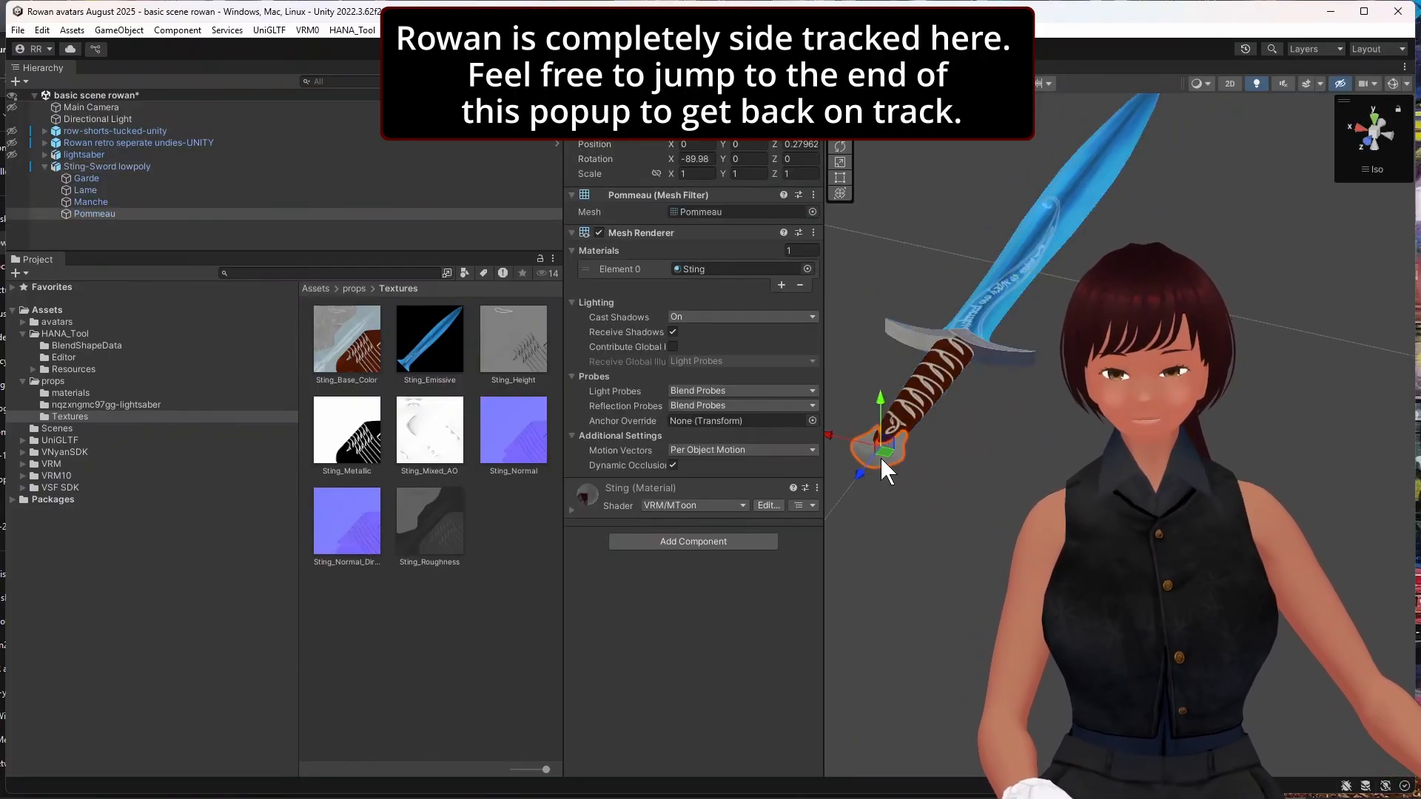
click(920, 511)
right_drag(920, 511, 911, 444)
alt+drag(929, 406, 935, 558)
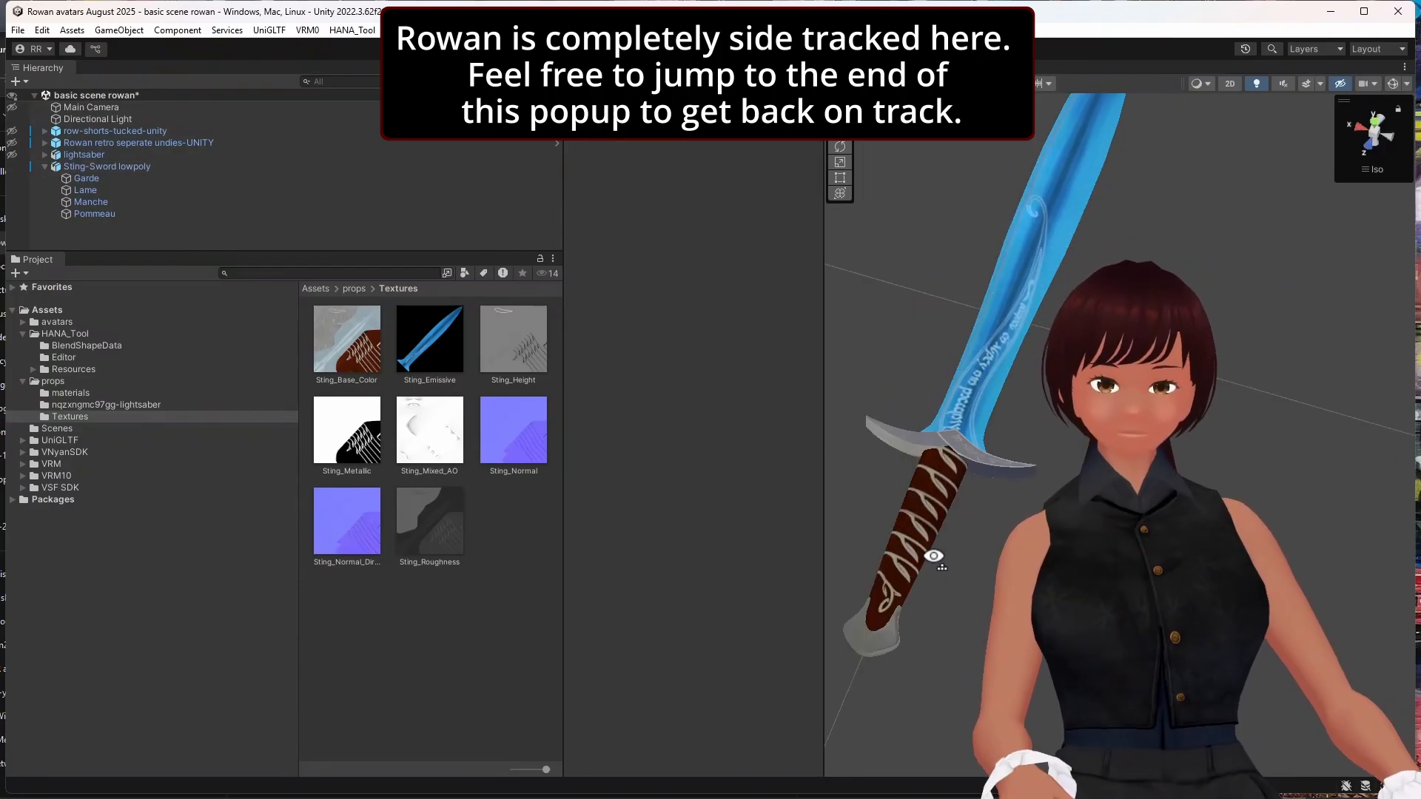
Step: Widen the Scene view and orient it to show the whole sword upright from the front
scroll(922, 441, down, 4)
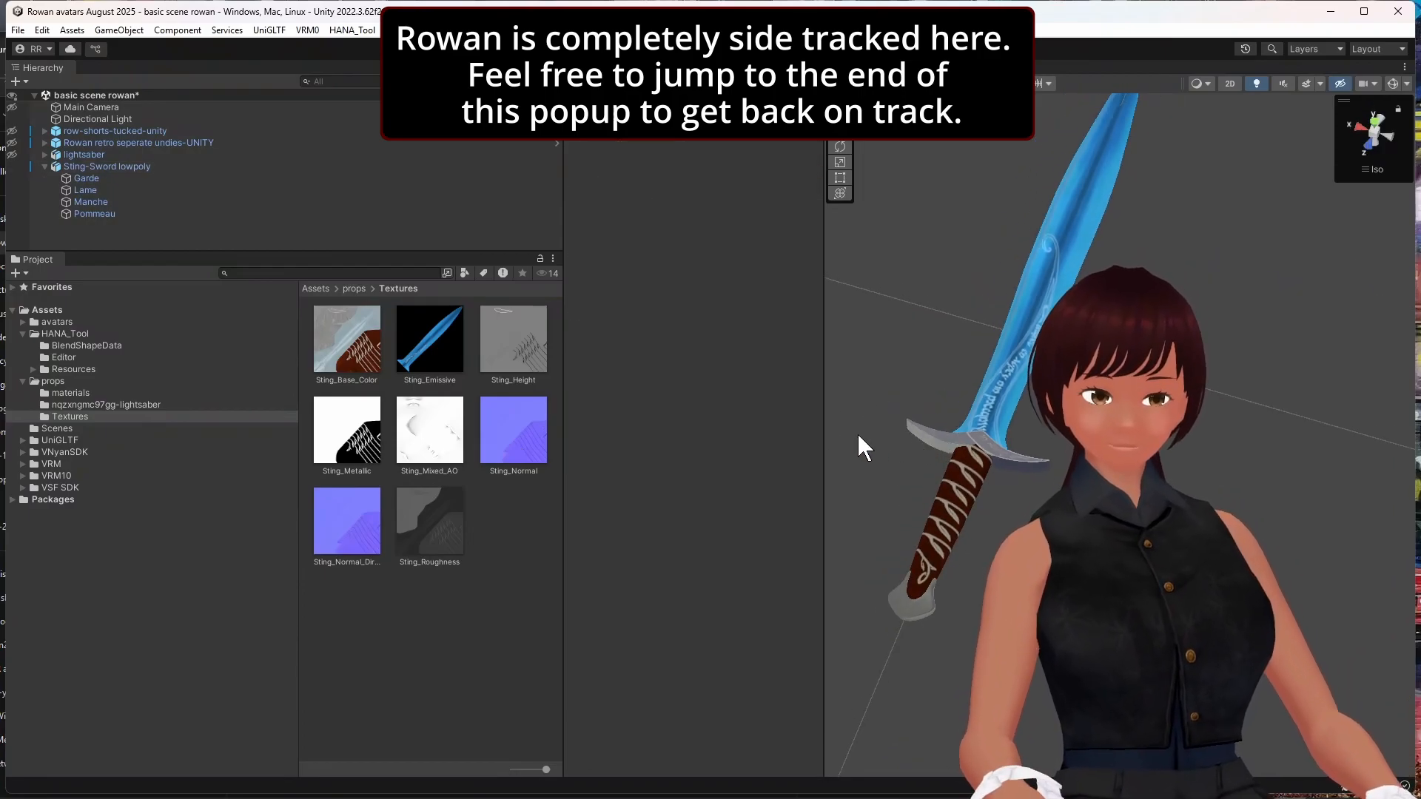
drag(821, 422, 628, 432)
alt+drag(883, 370, 952, 408)
alt+drag(770, 460, 1031, 227)
middle_drag(1037, 237, 895, 295)
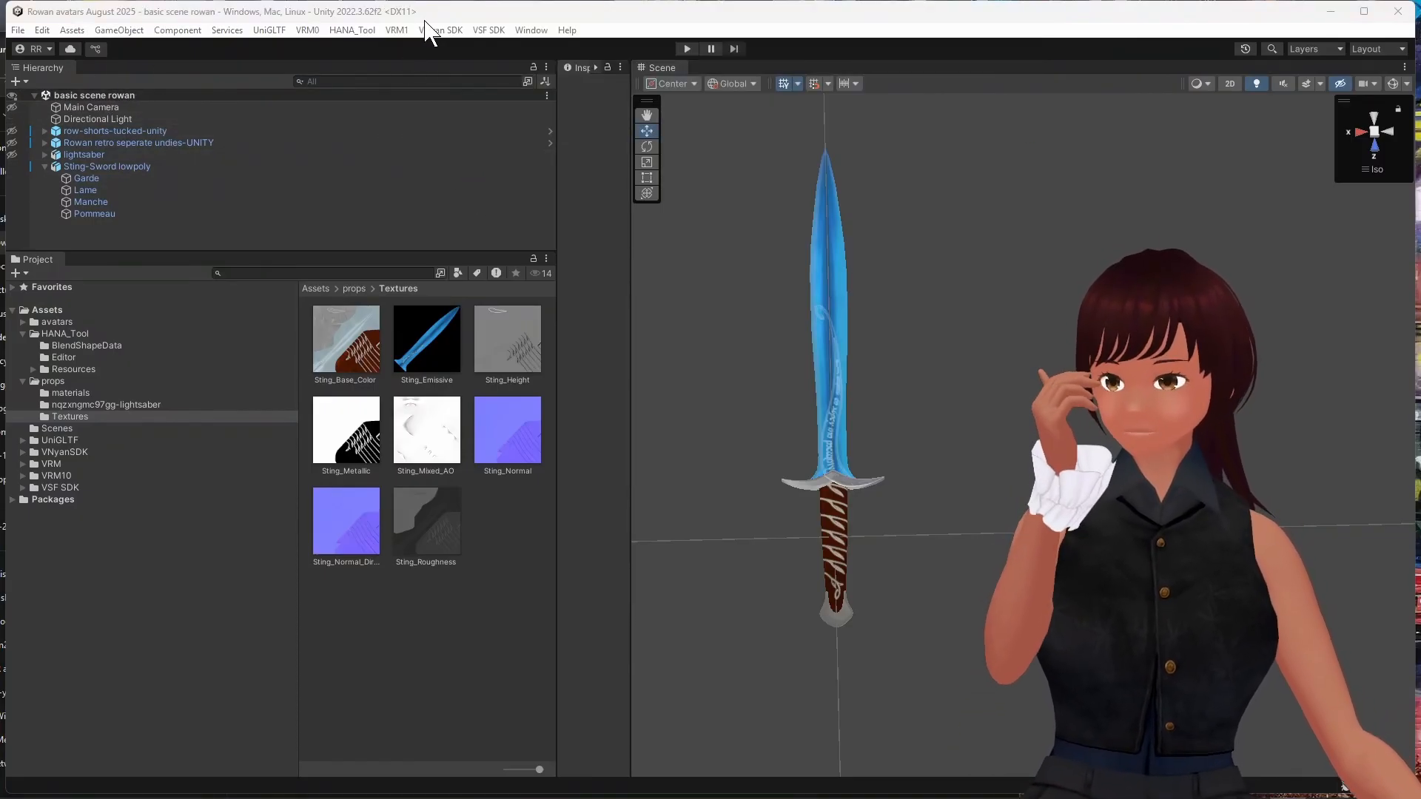
click(451, 31)
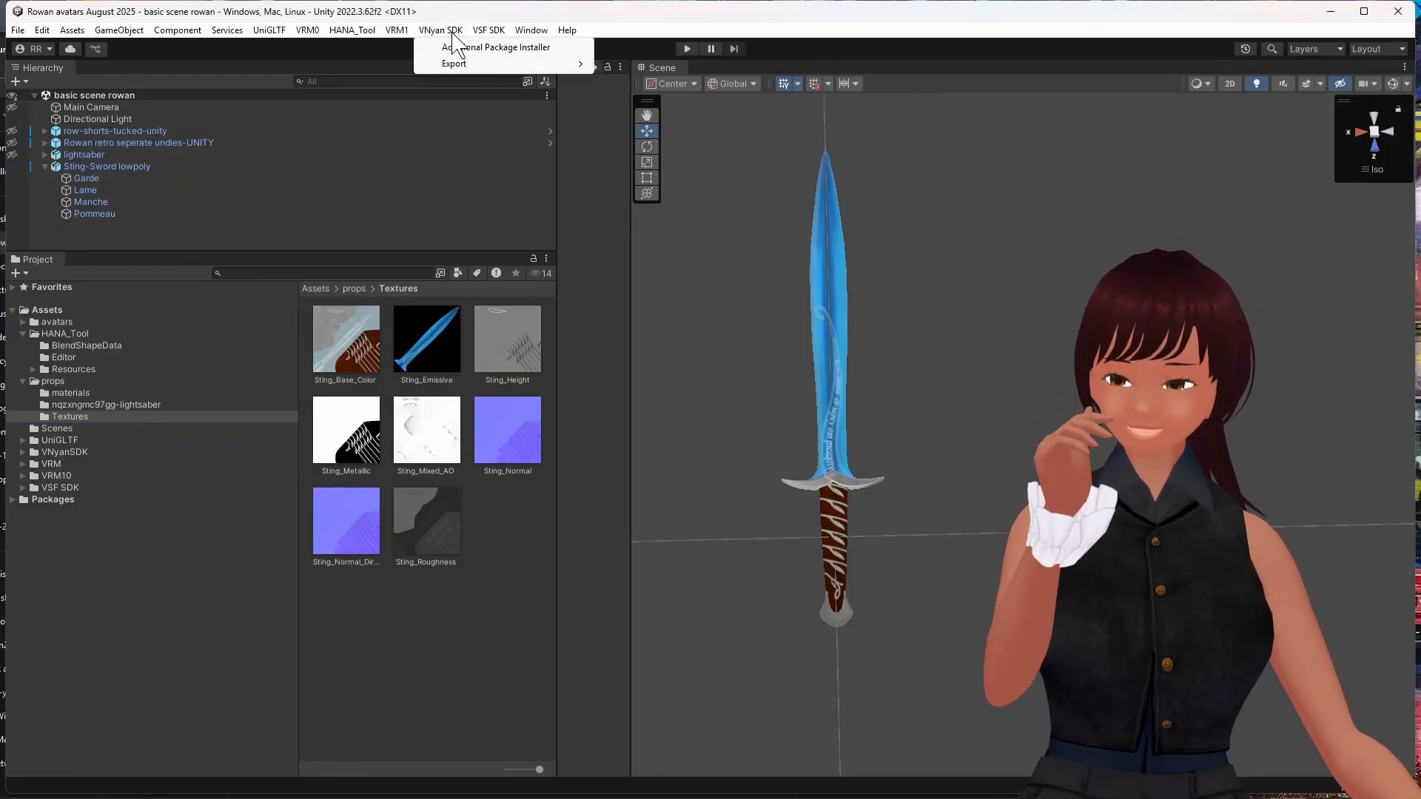
click(451, 33)
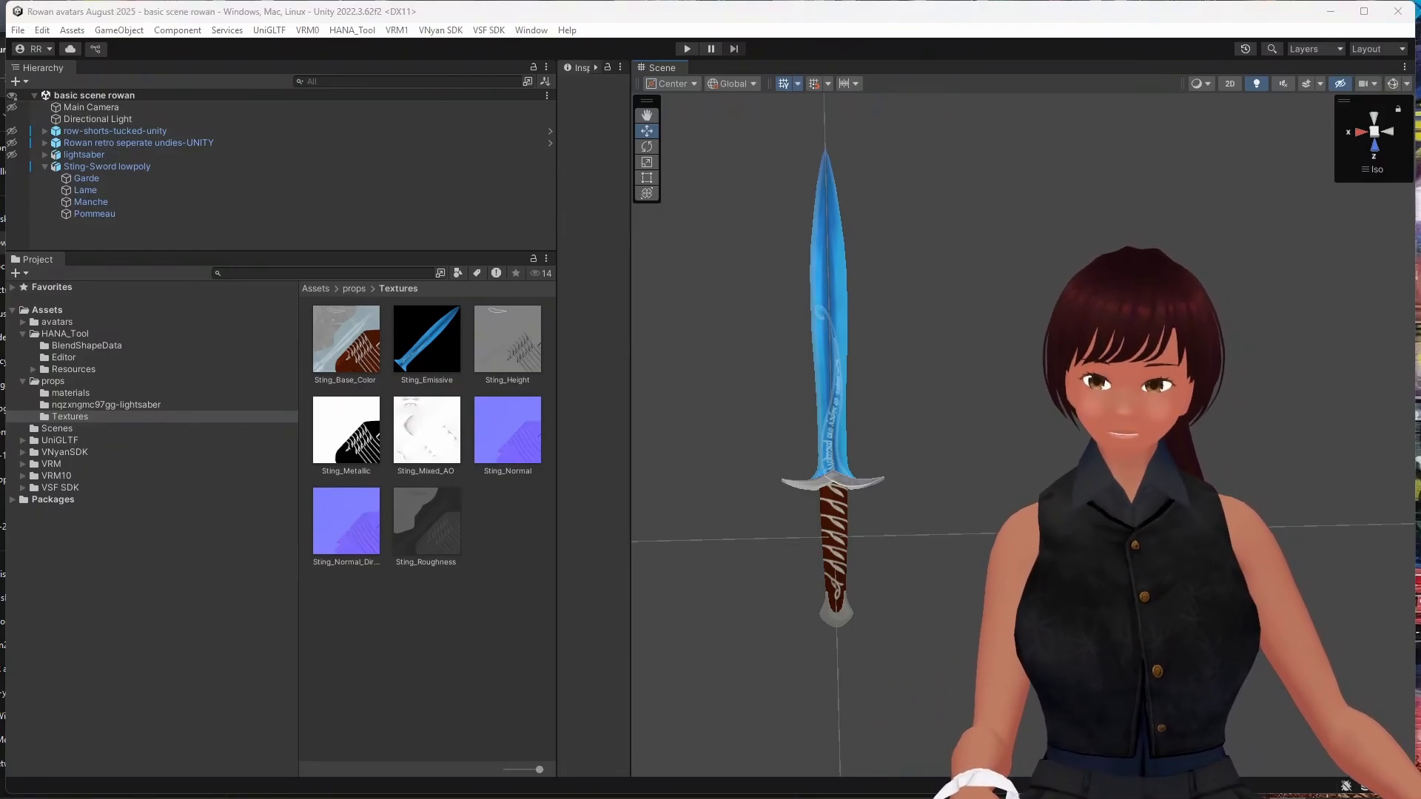
Step: Switch to File Explorer, open the install sting folder, select VNyanSDK0.1.2.unitypackage and move the window beside Unity's Project files
click(3, 333)
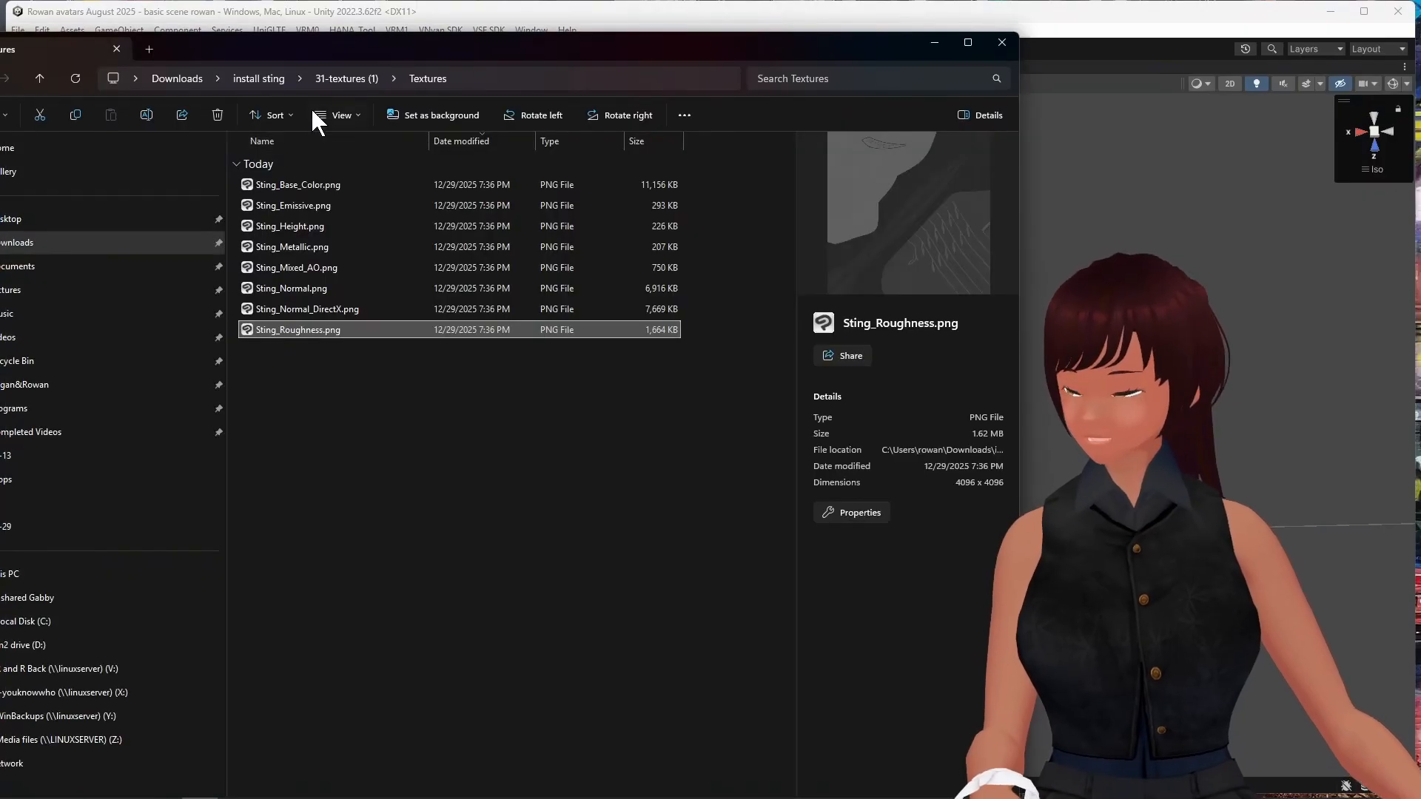
click(259, 78)
click(275, 185)
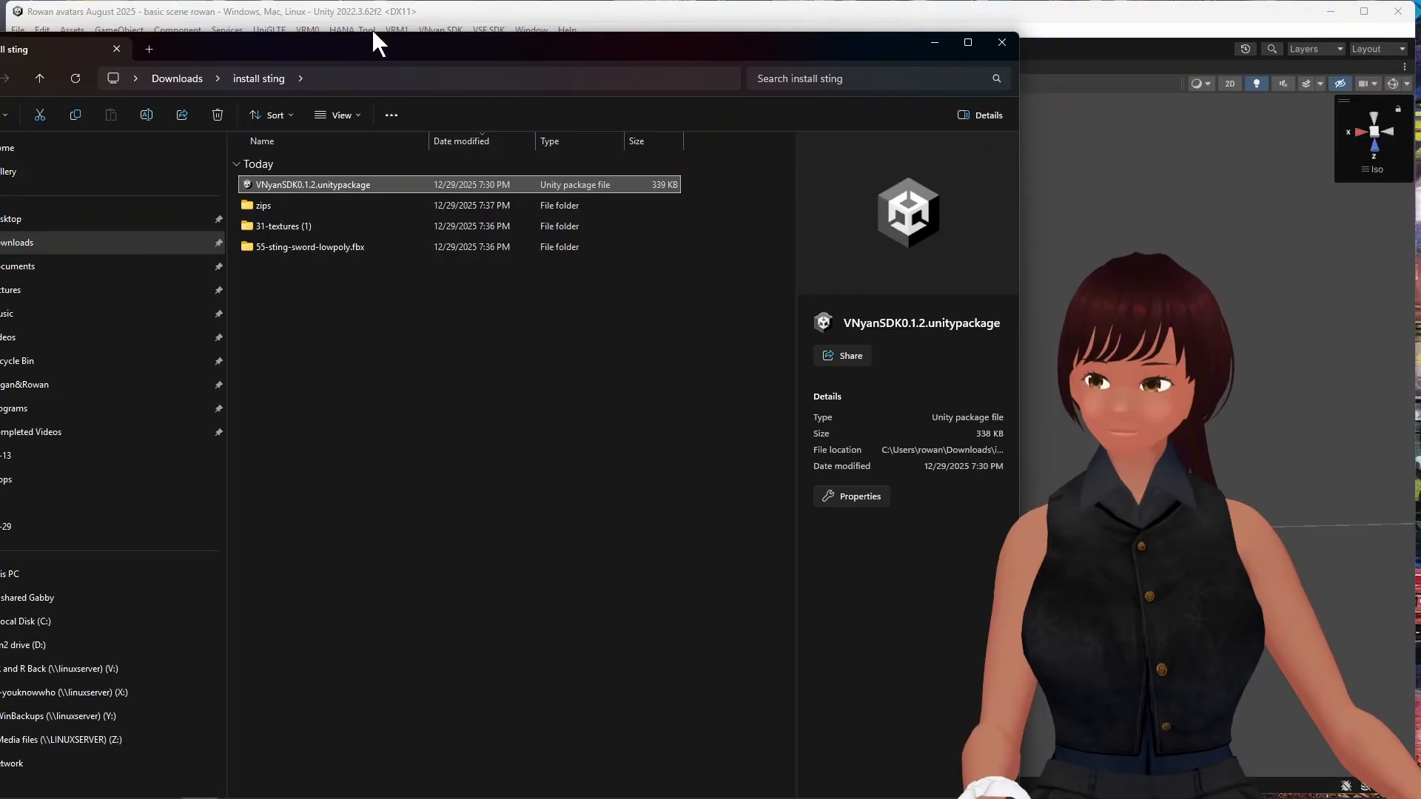
drag(419, 46, 1207, 45)
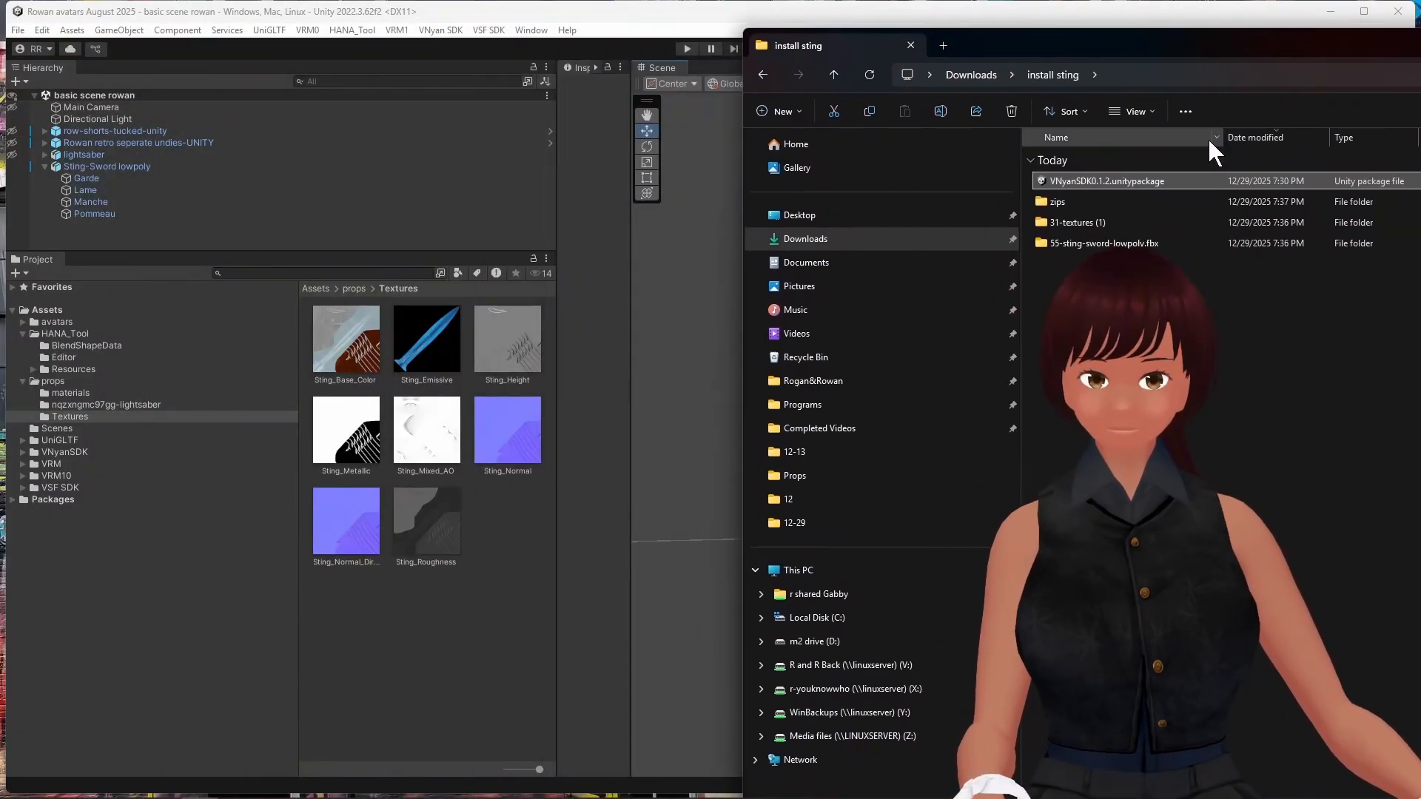
Step: Try to import VNyanSDK0.1.2.unitypackage into the project's Assets folder, then dismiss the import dialog
double_click(1103, 177)
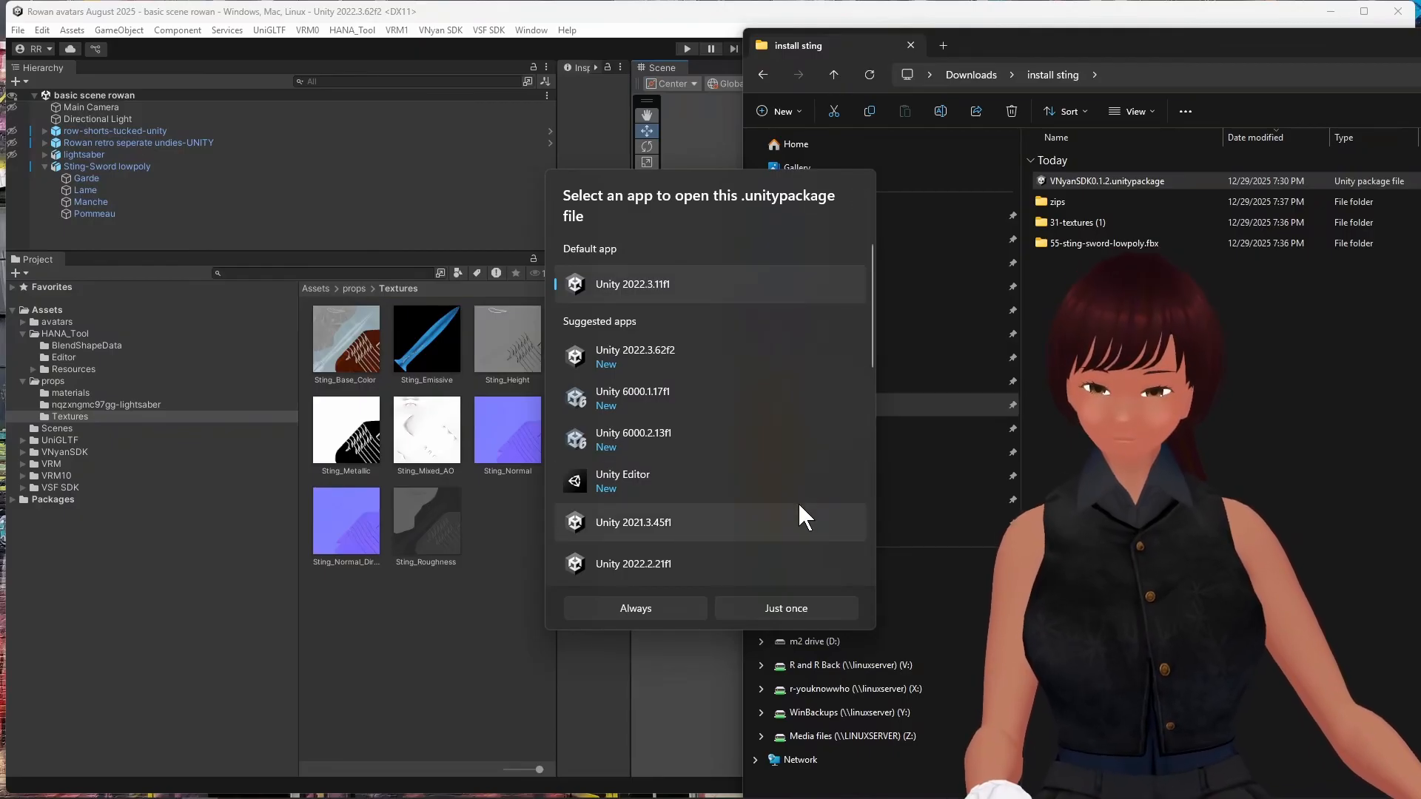
key(Escape)
drag(1077, 181, 6, 468)
drag(263, 242, 302, 236)
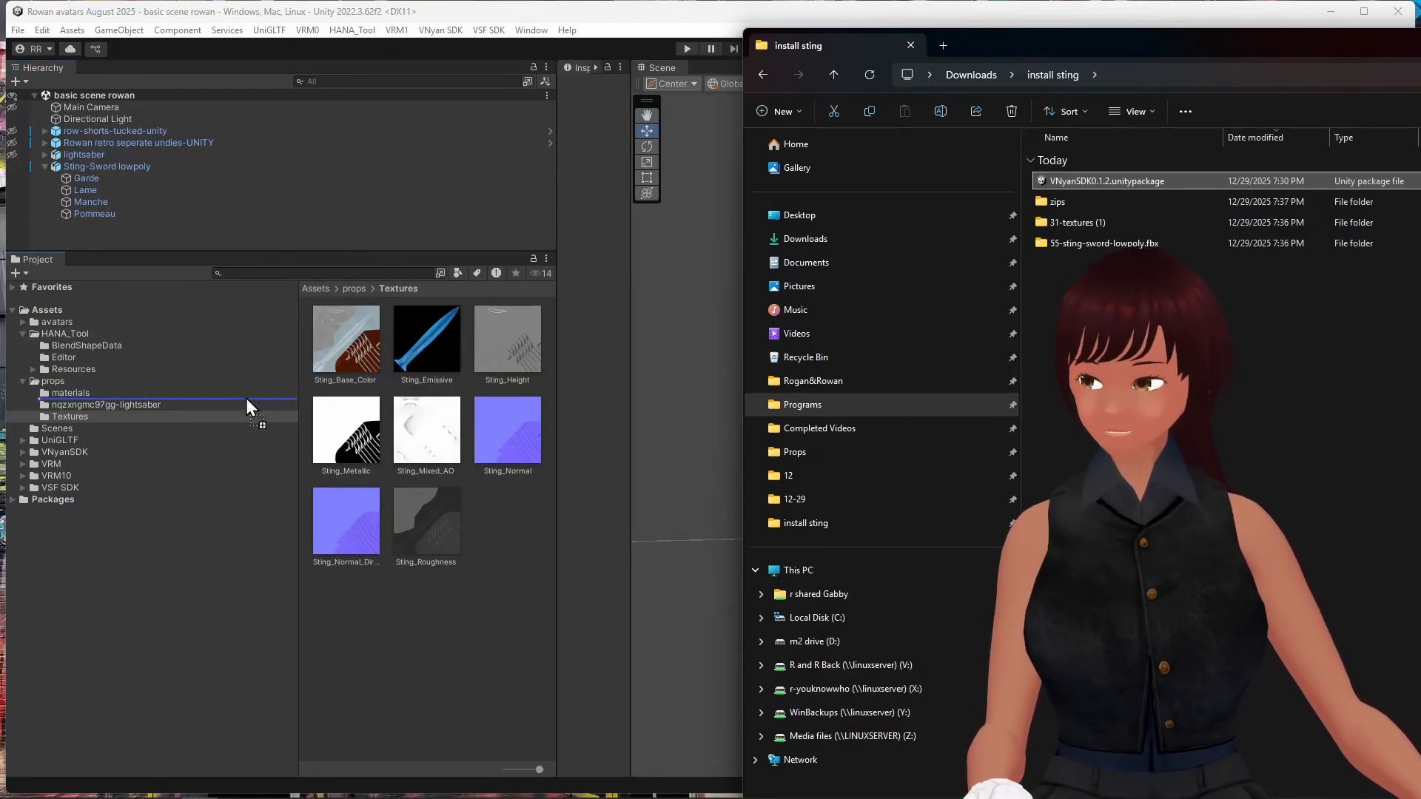
drag(246, 399, 243, 316)
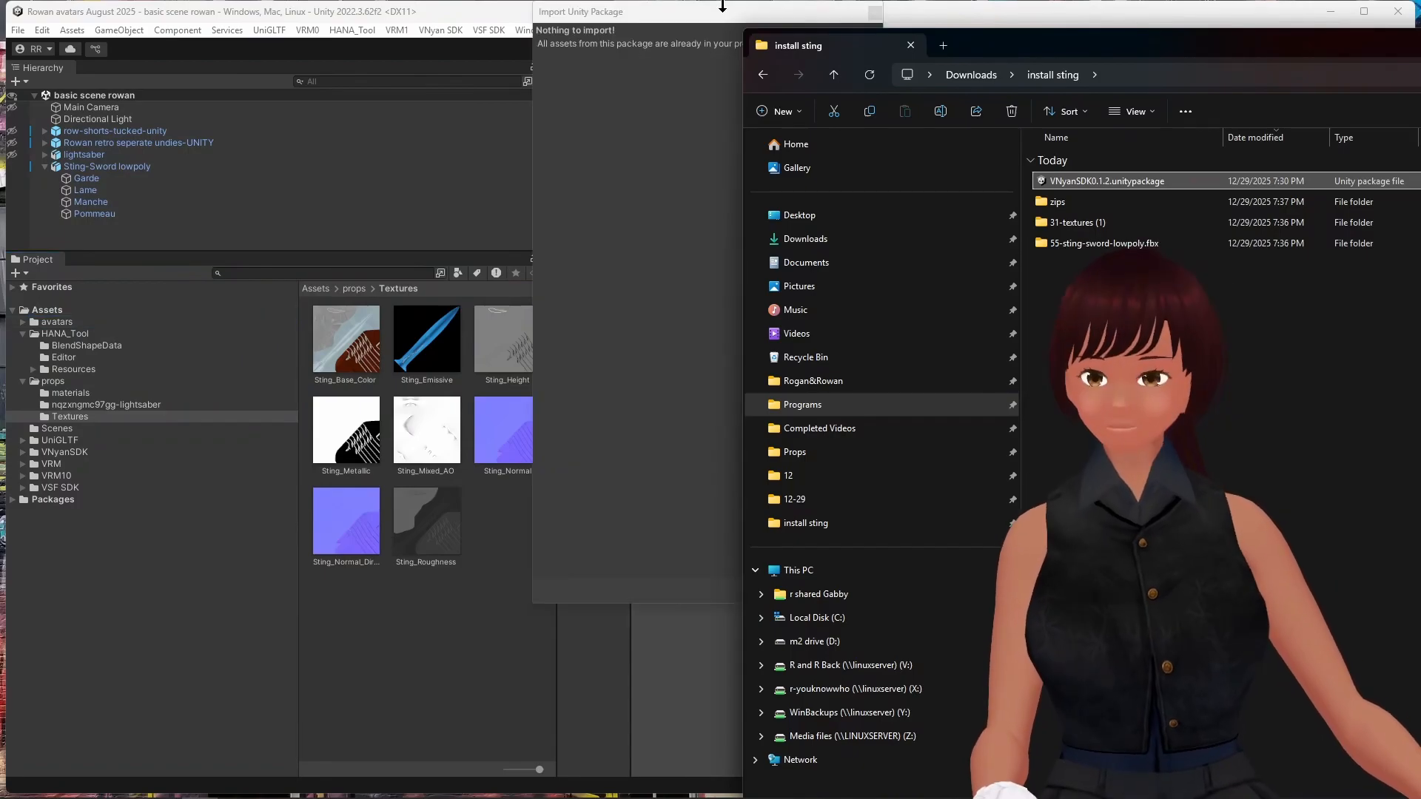
drag(729, 101, 741, 51)
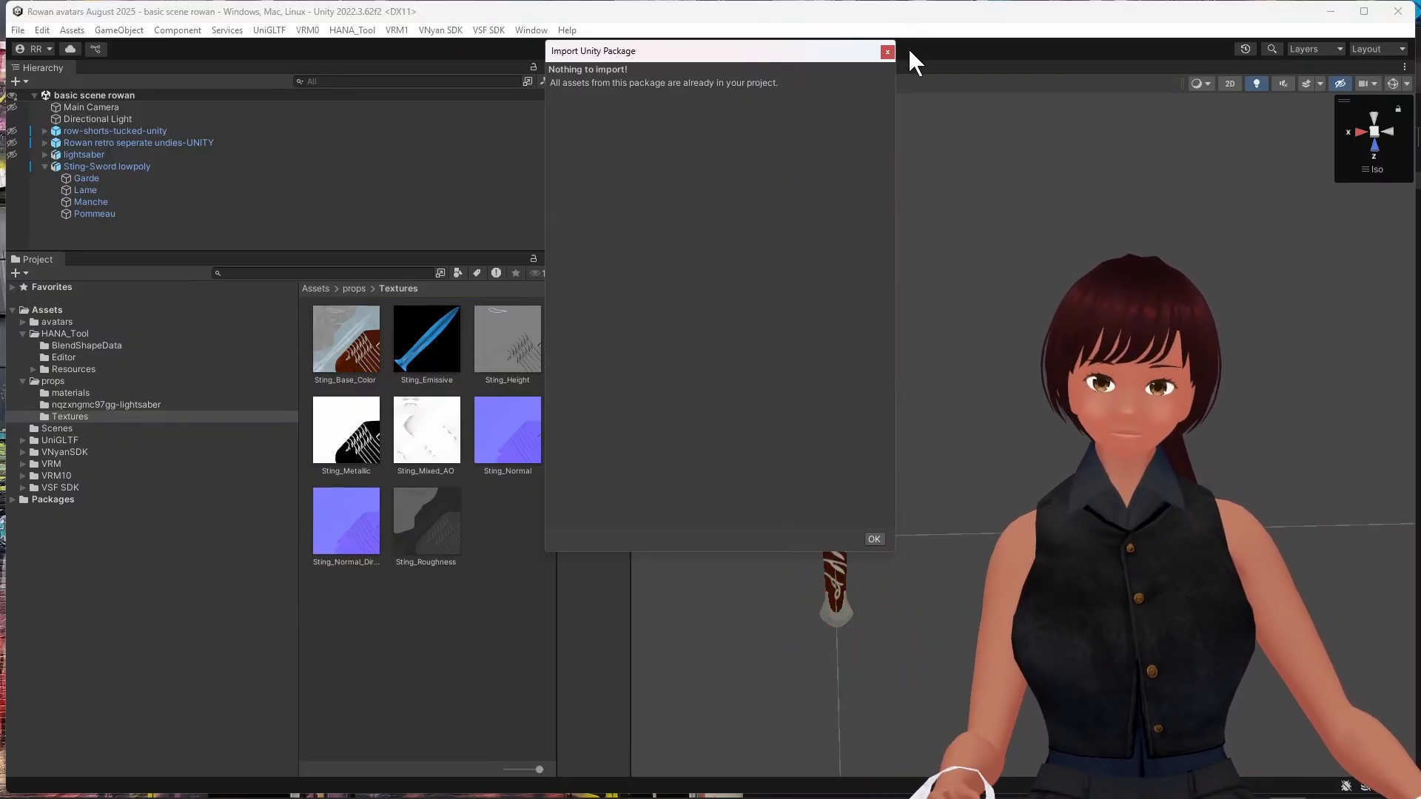
click(886, 50)
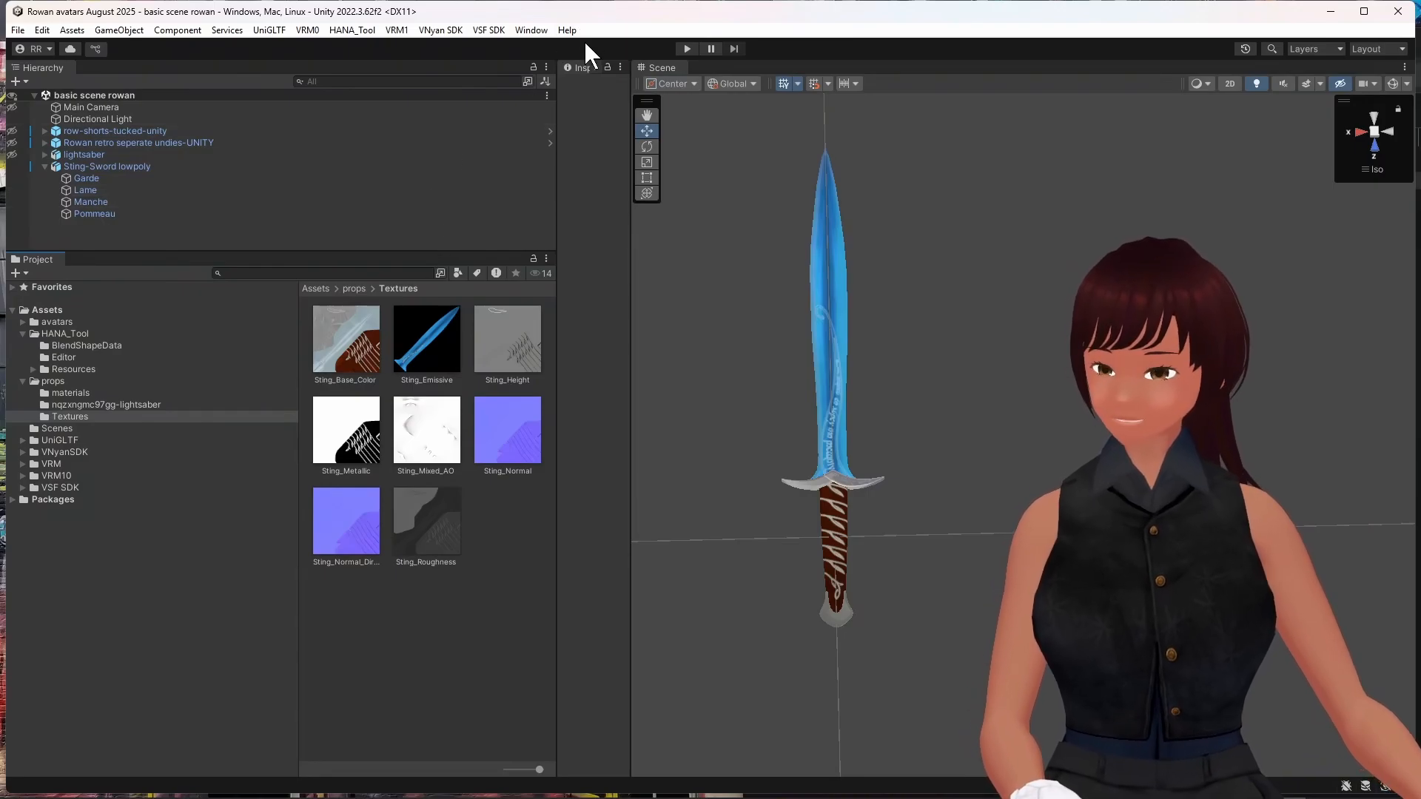
Step: Export the Sting-Sword lowpoly object as a VNyan prop, overwriting Sting-Sword lowpoly.vnprop in VNyan's Items/Props folder
click(441, 31)
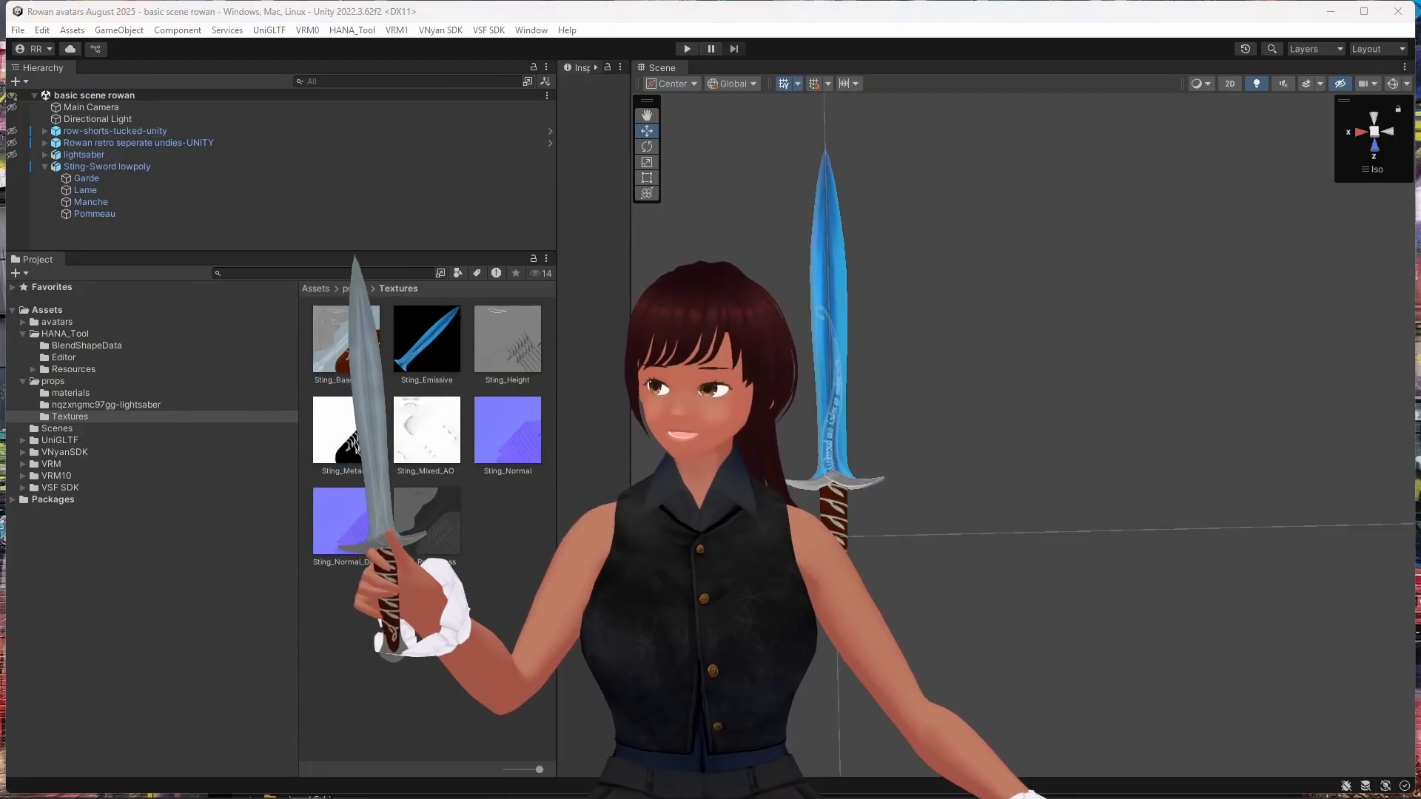
click(157, 165)
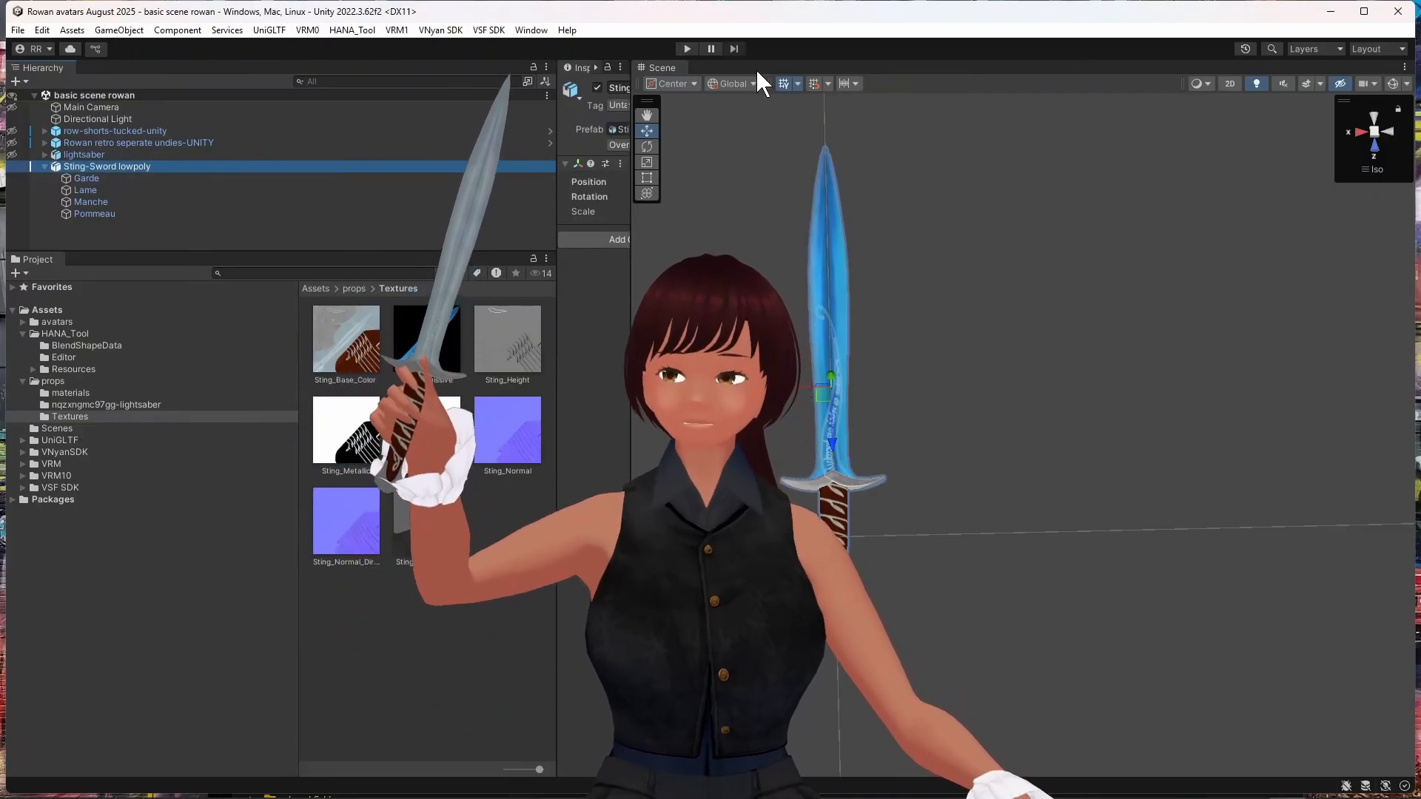
click(434, 32)
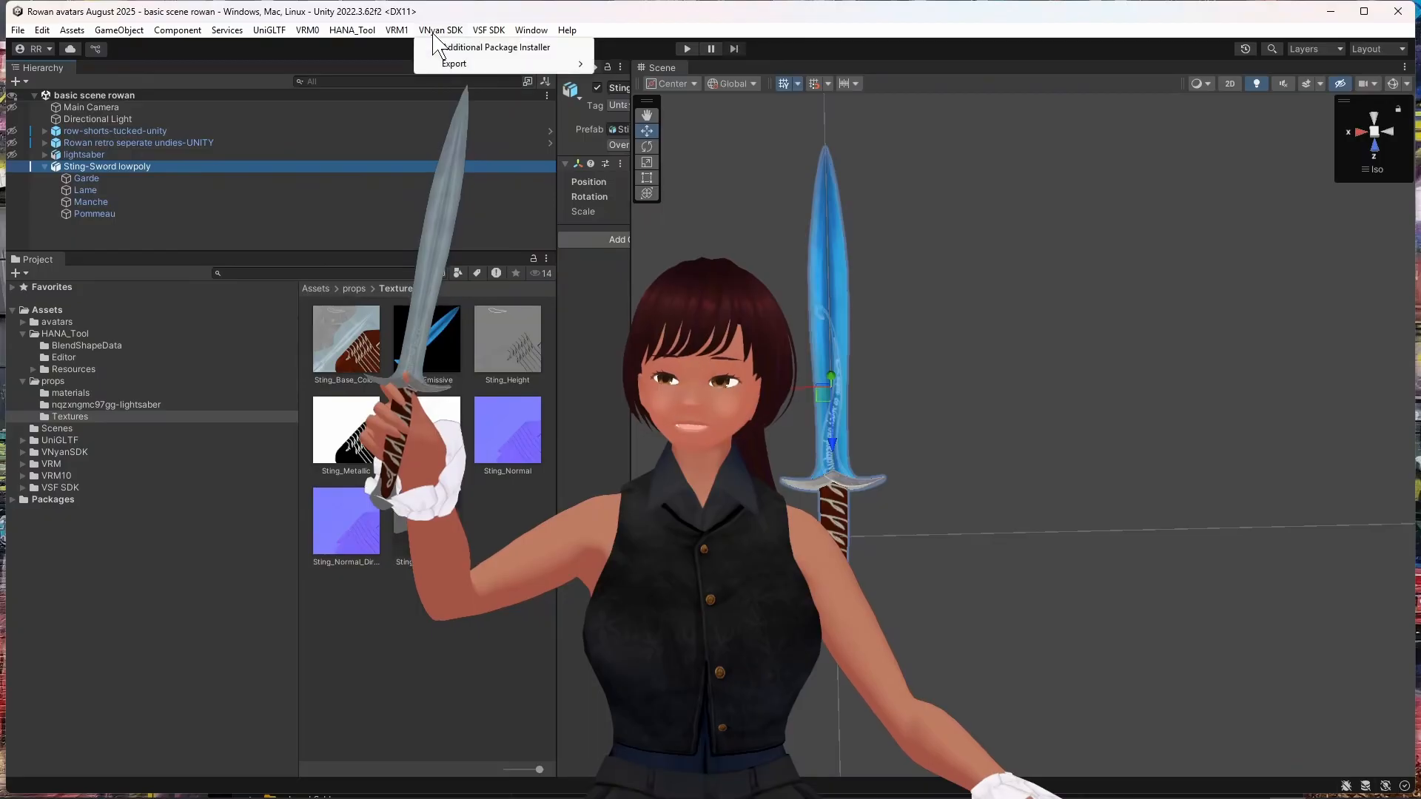
mouse_move(468, 67)
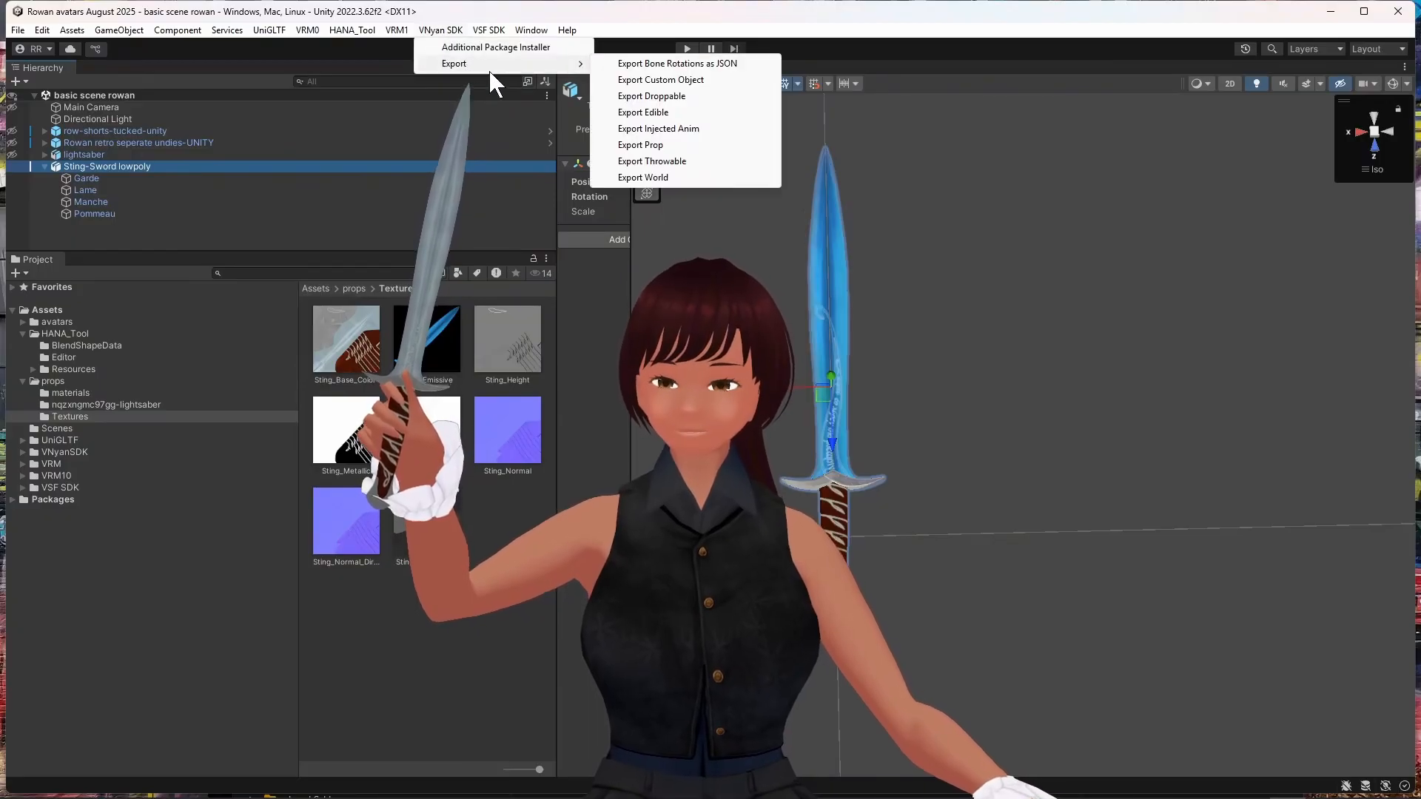
click(646, 146)
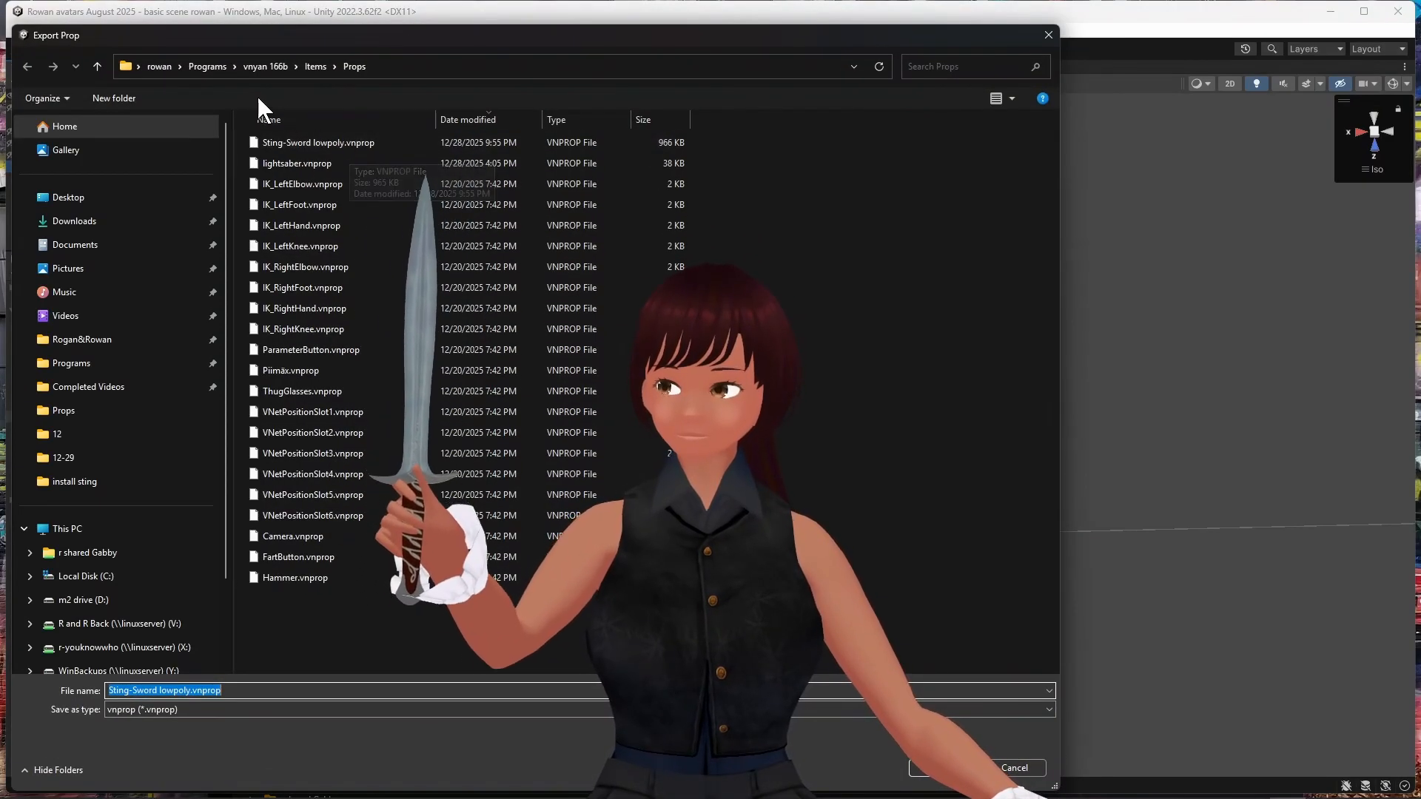
click(311, 142)
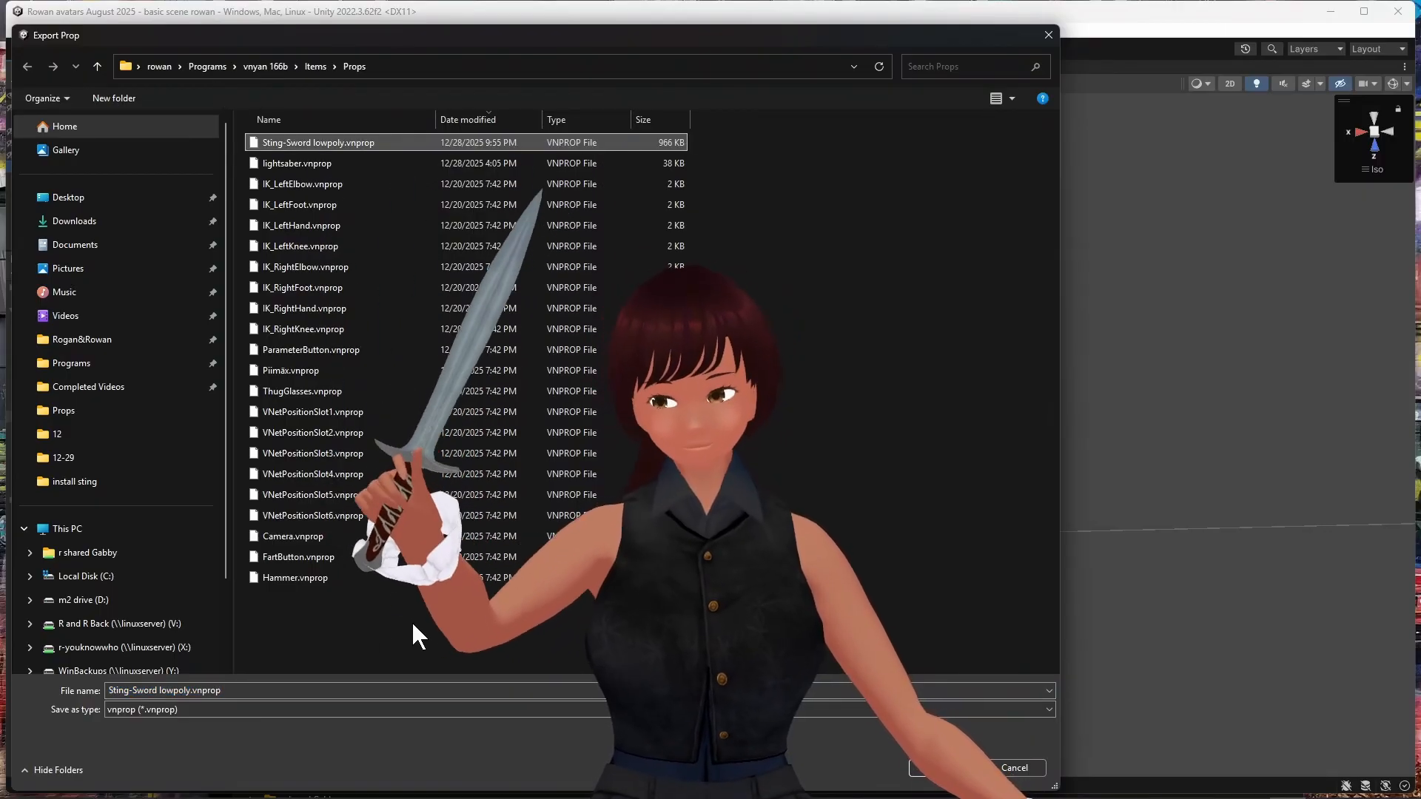
click(948, 769)
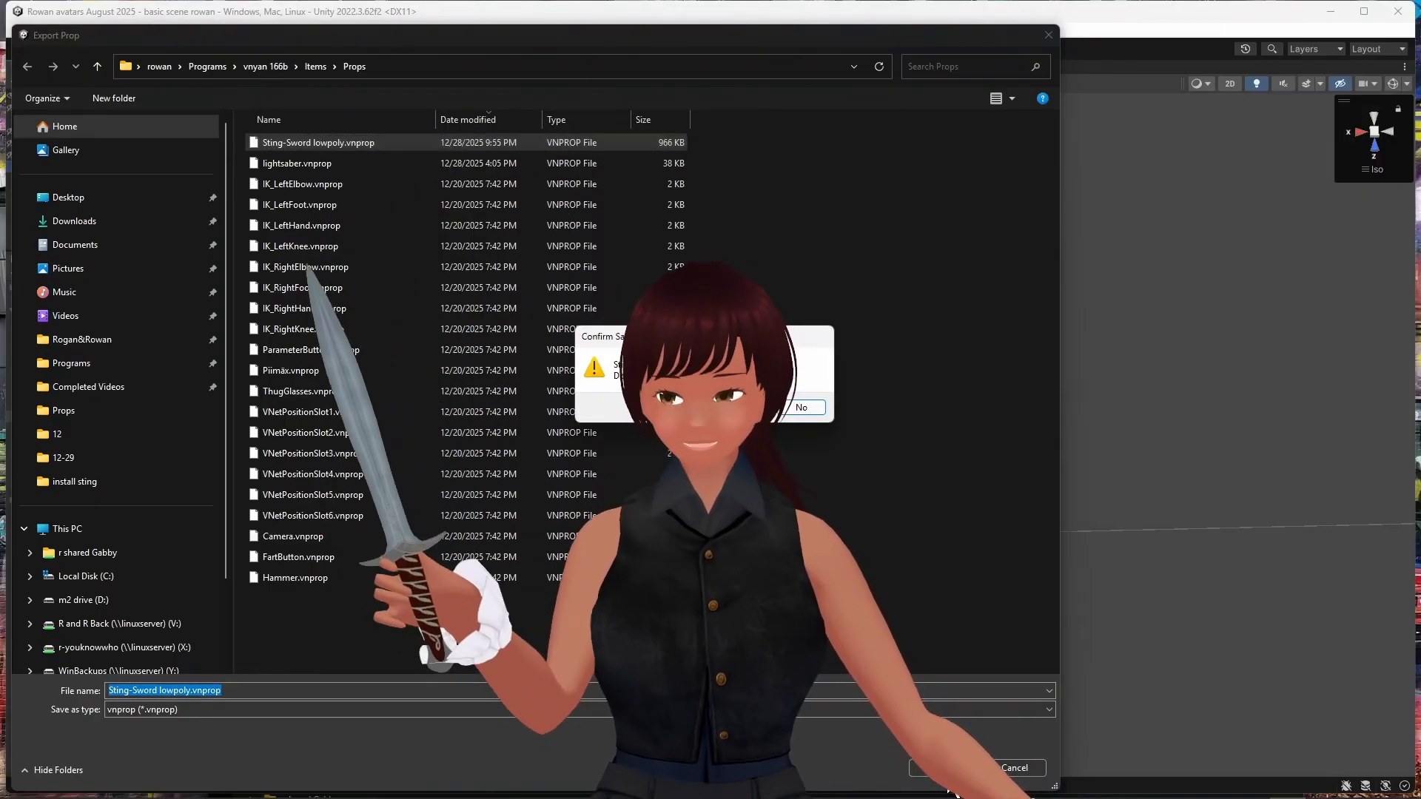
click(746, 408)
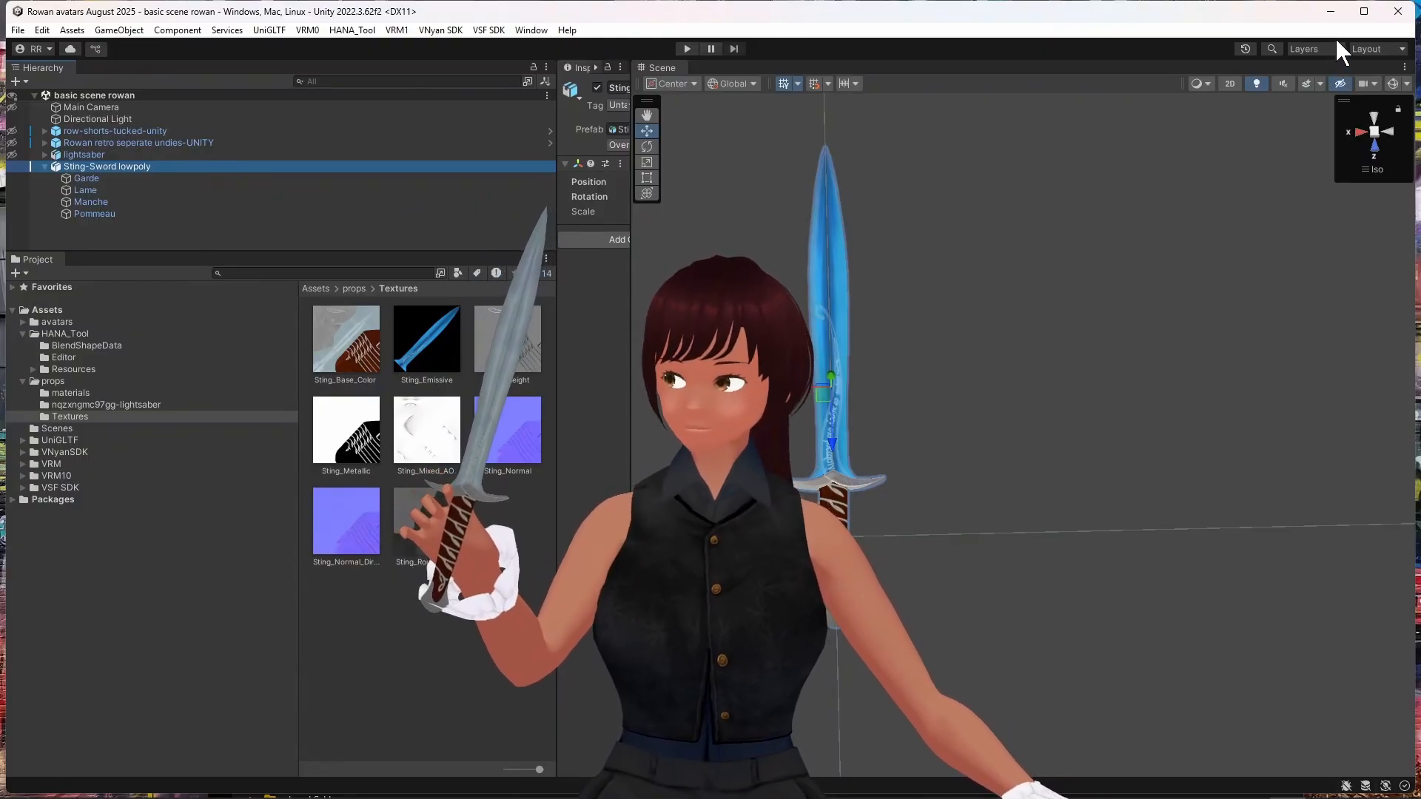
Step: Switch to VNyan and delete the sting sword prop linked to the left hand
click(1330, 12)
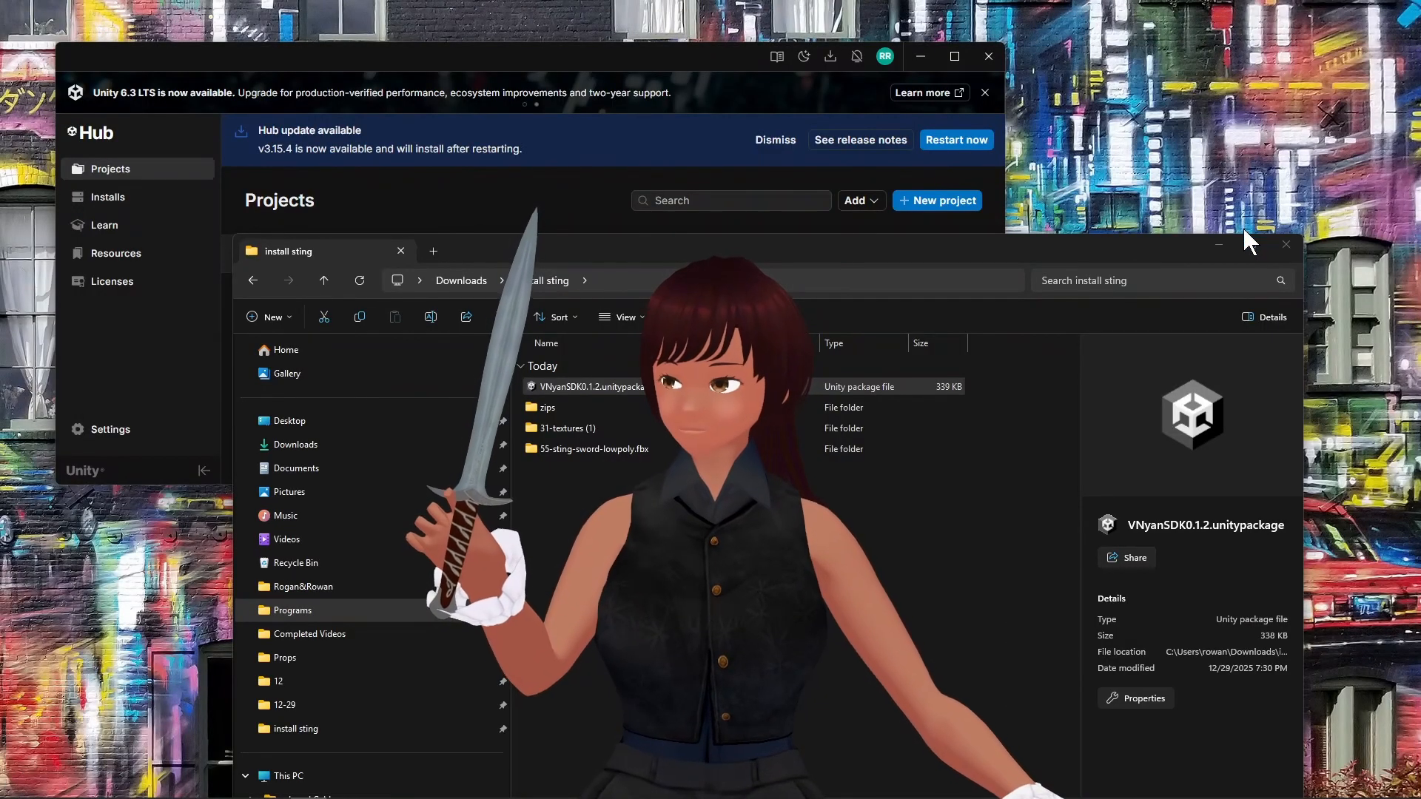
click(935, 793)
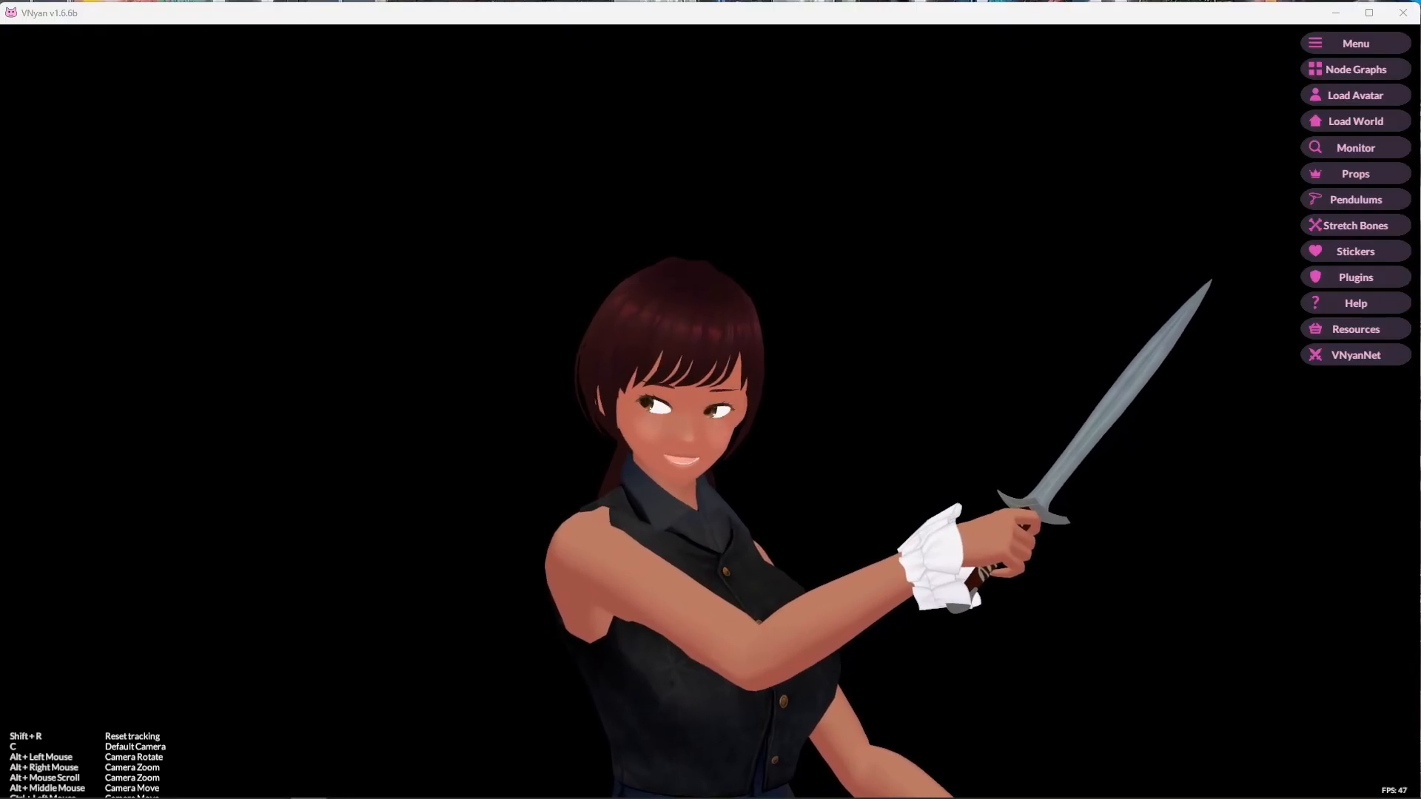
click(1340, 176)
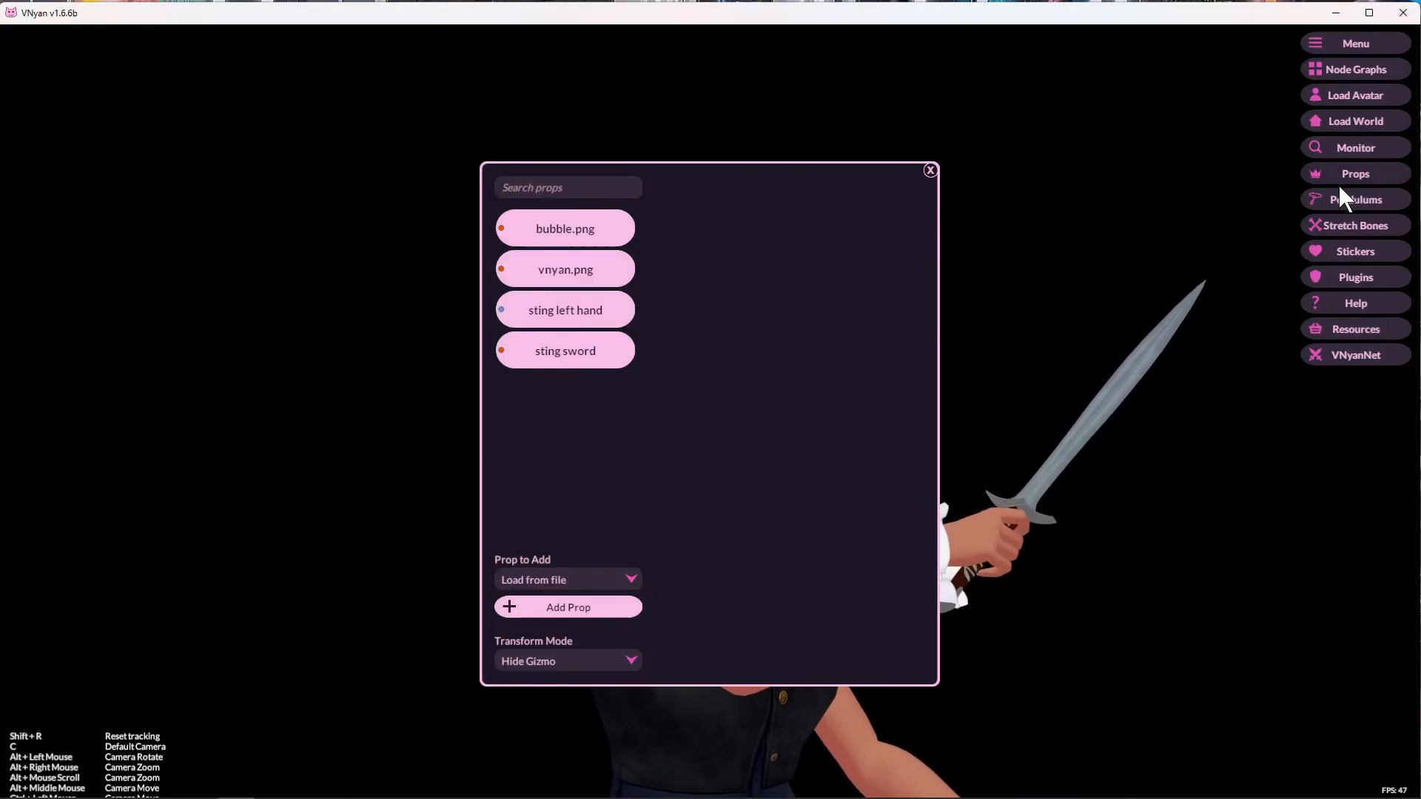
click(564, 349)
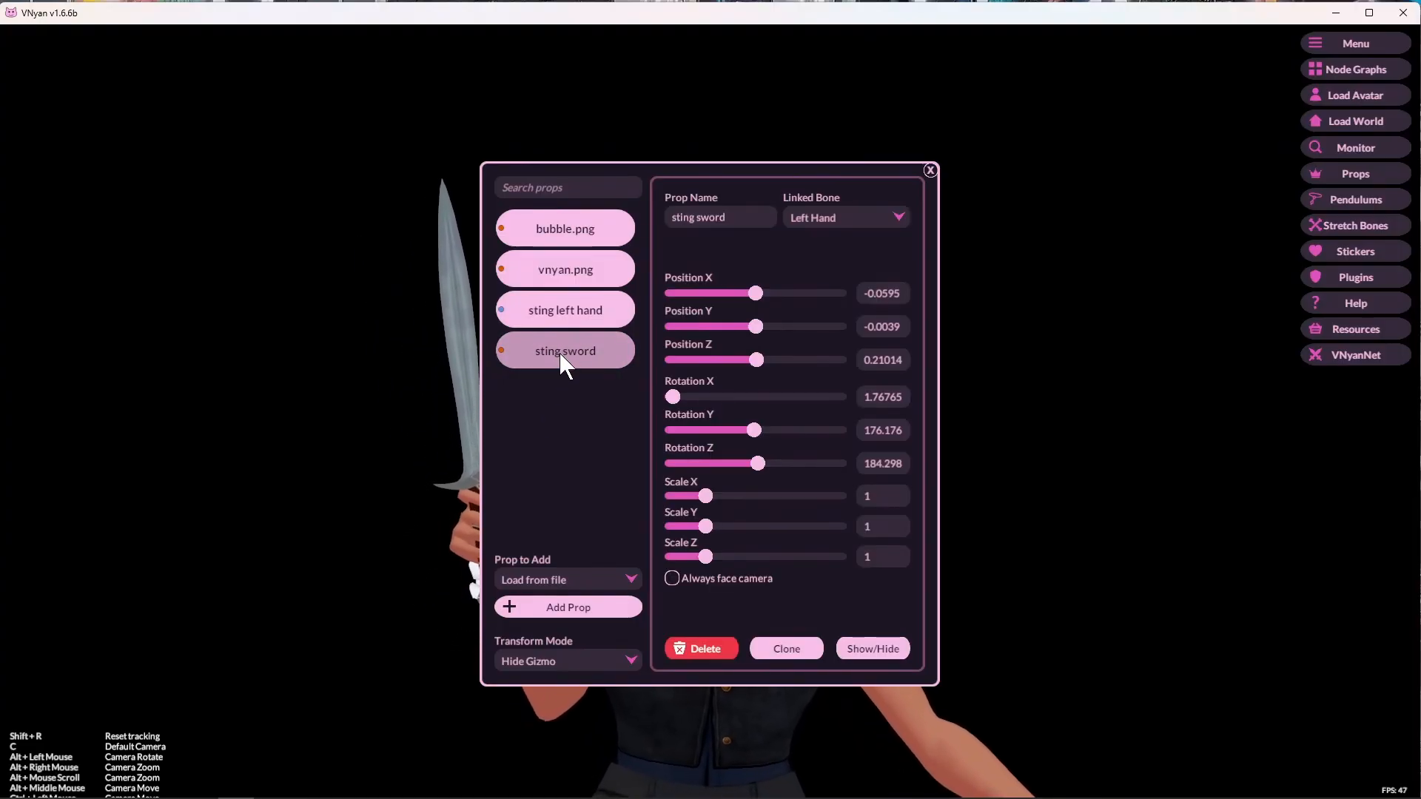
click(720, 650)
Step: Load Sting-Sword lowpoly.vnprop from file as a new prop and move the props window clear of the avatar
click(583, 317)
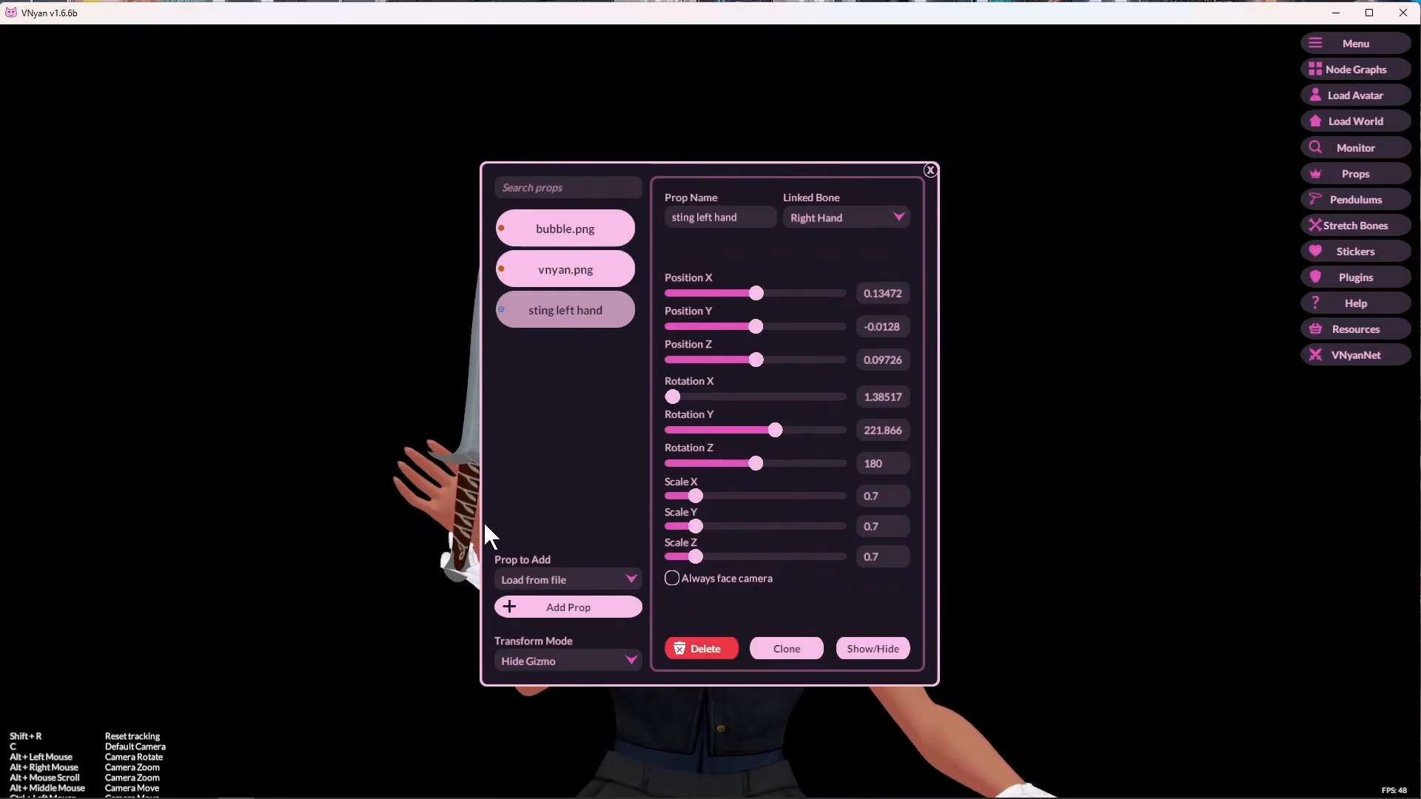
click(593, 579)
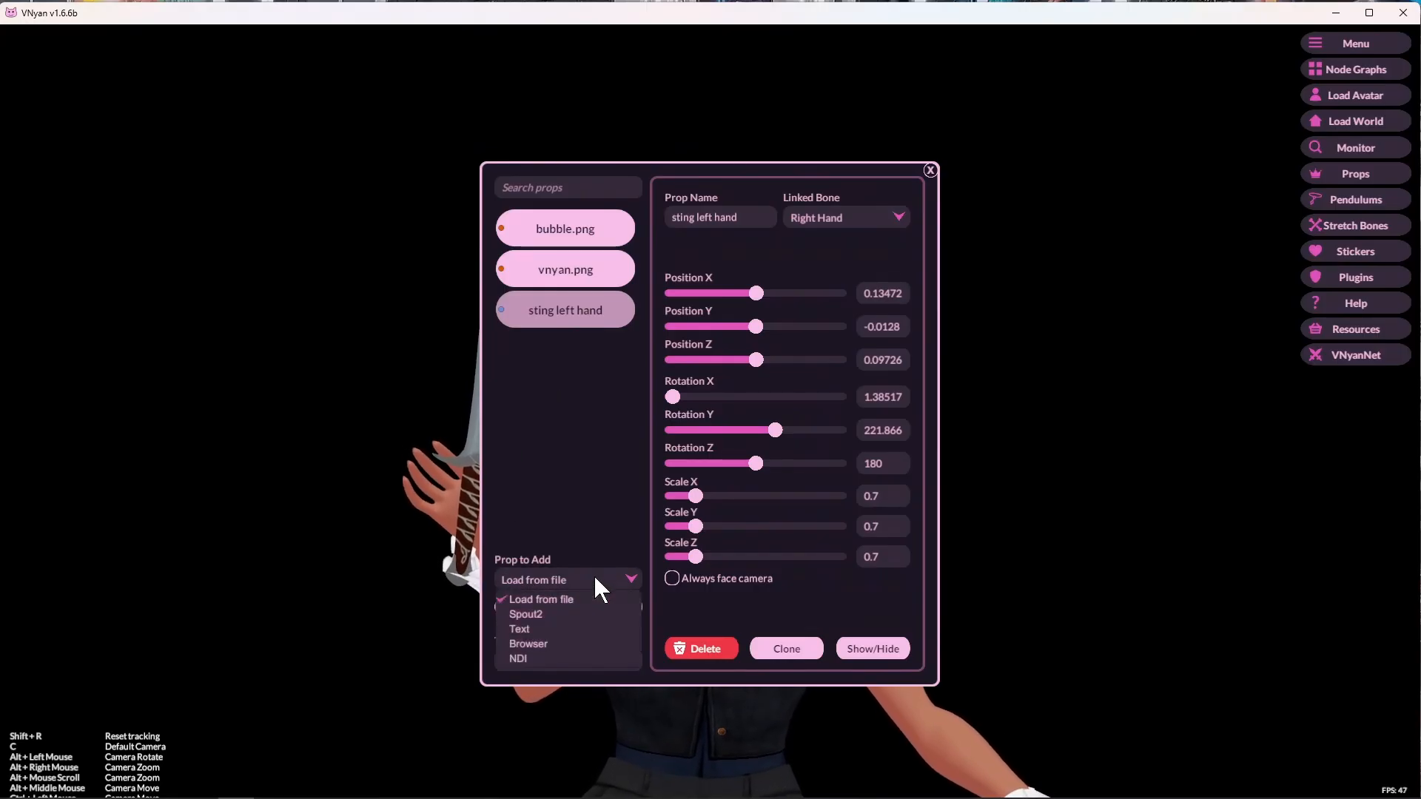
click(555, 605)
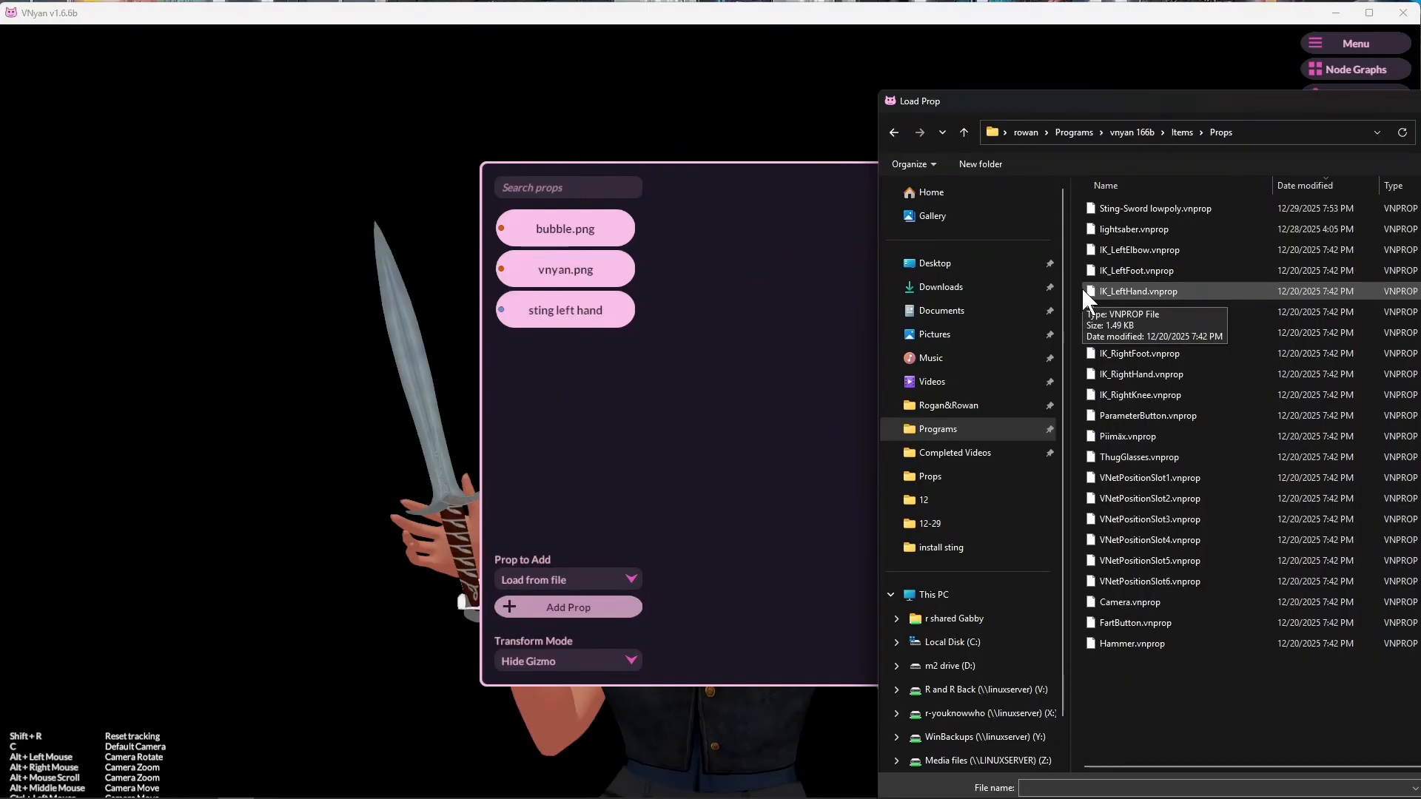
drag(1210, 98, 923, 55)
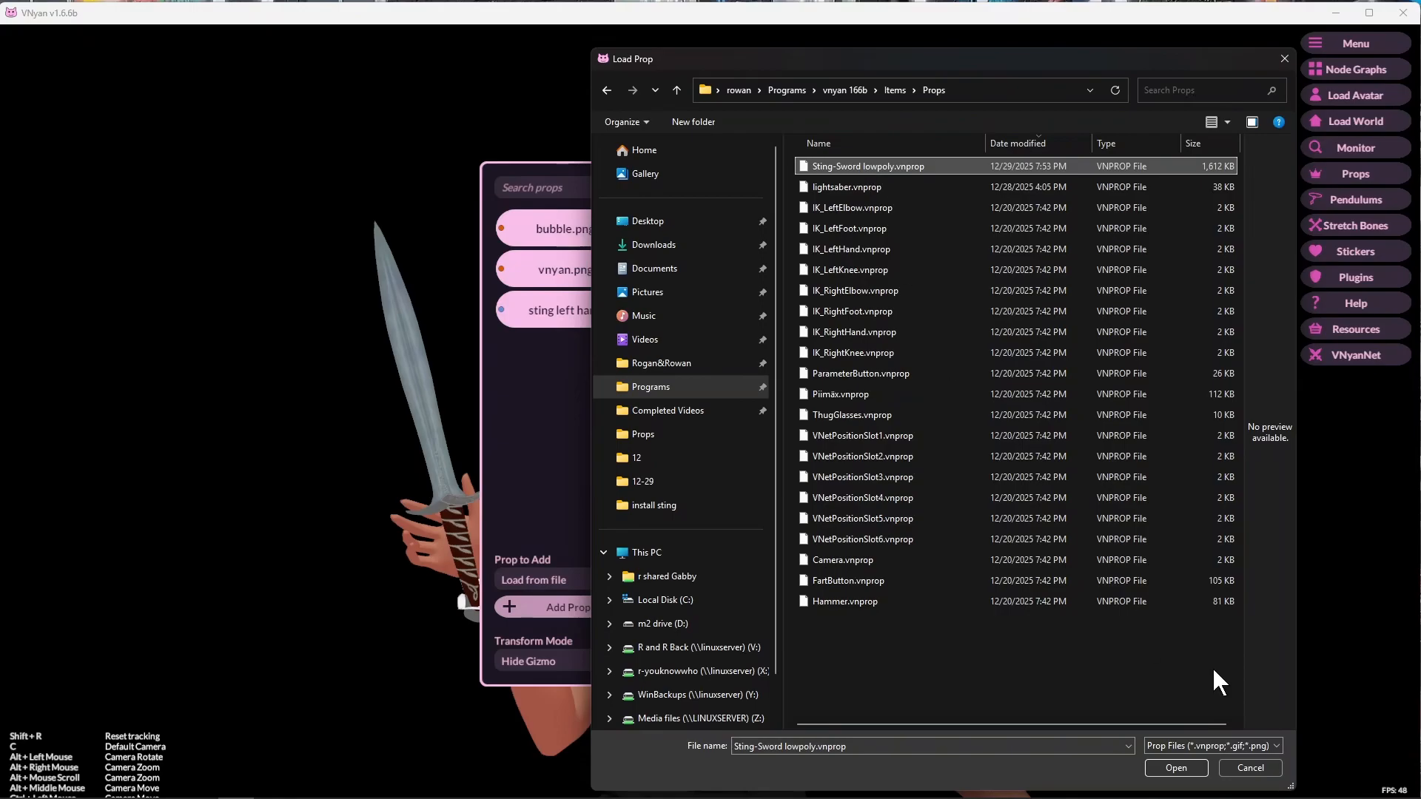
click(1175, 767)
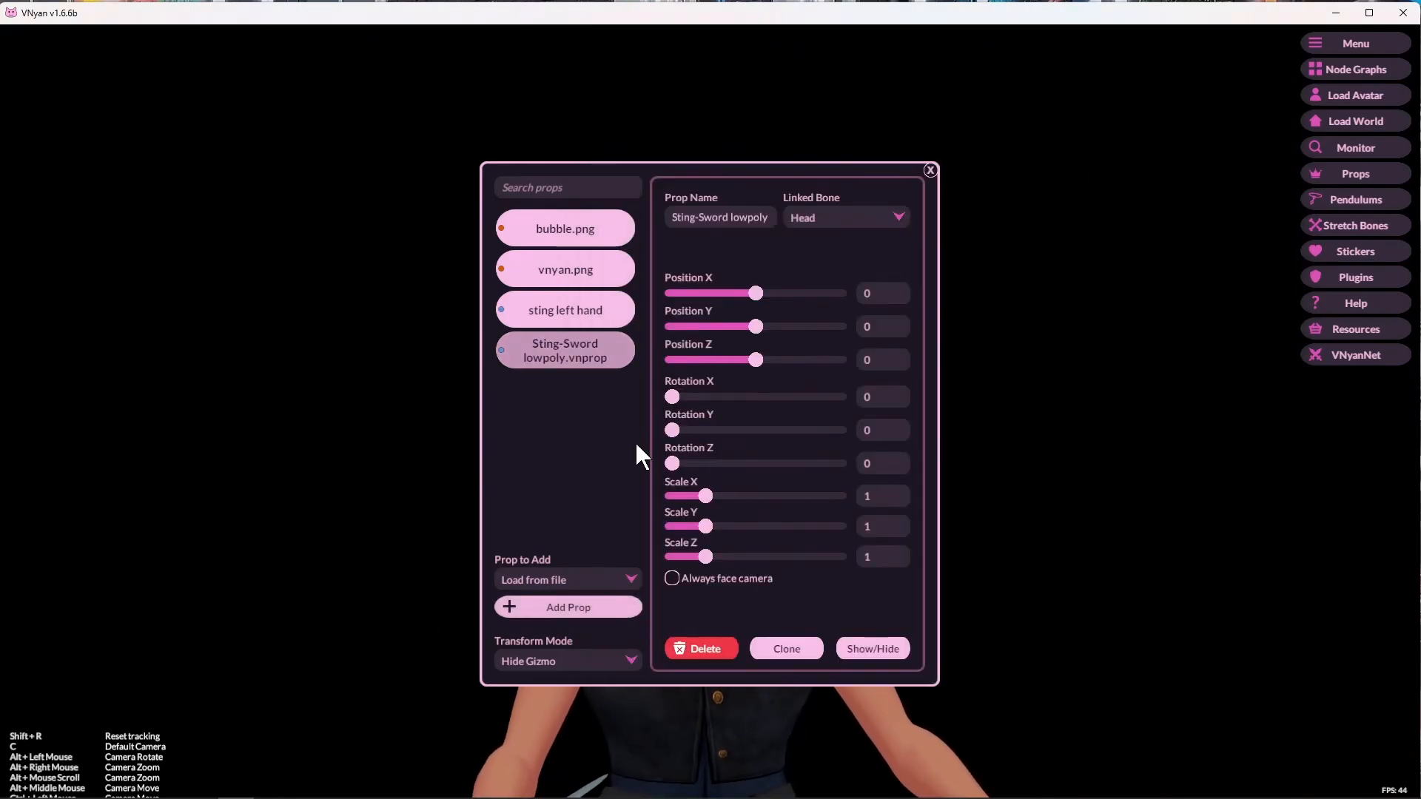
drag(592, 171, 967, 139)
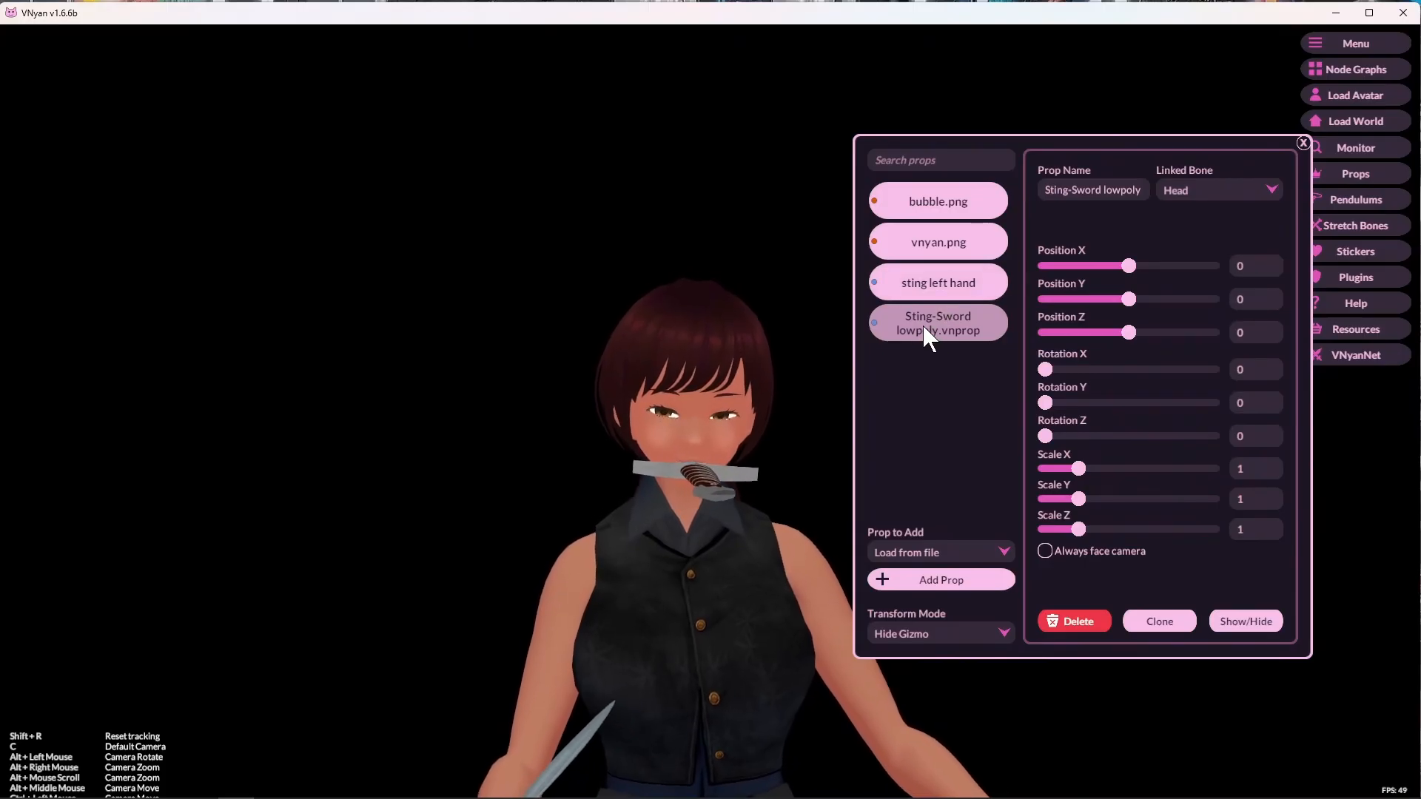
Step: Delete the sting left hand prop and link the Sting-Sword lowpoly prop to the Right Hand bone
click(948, 283)
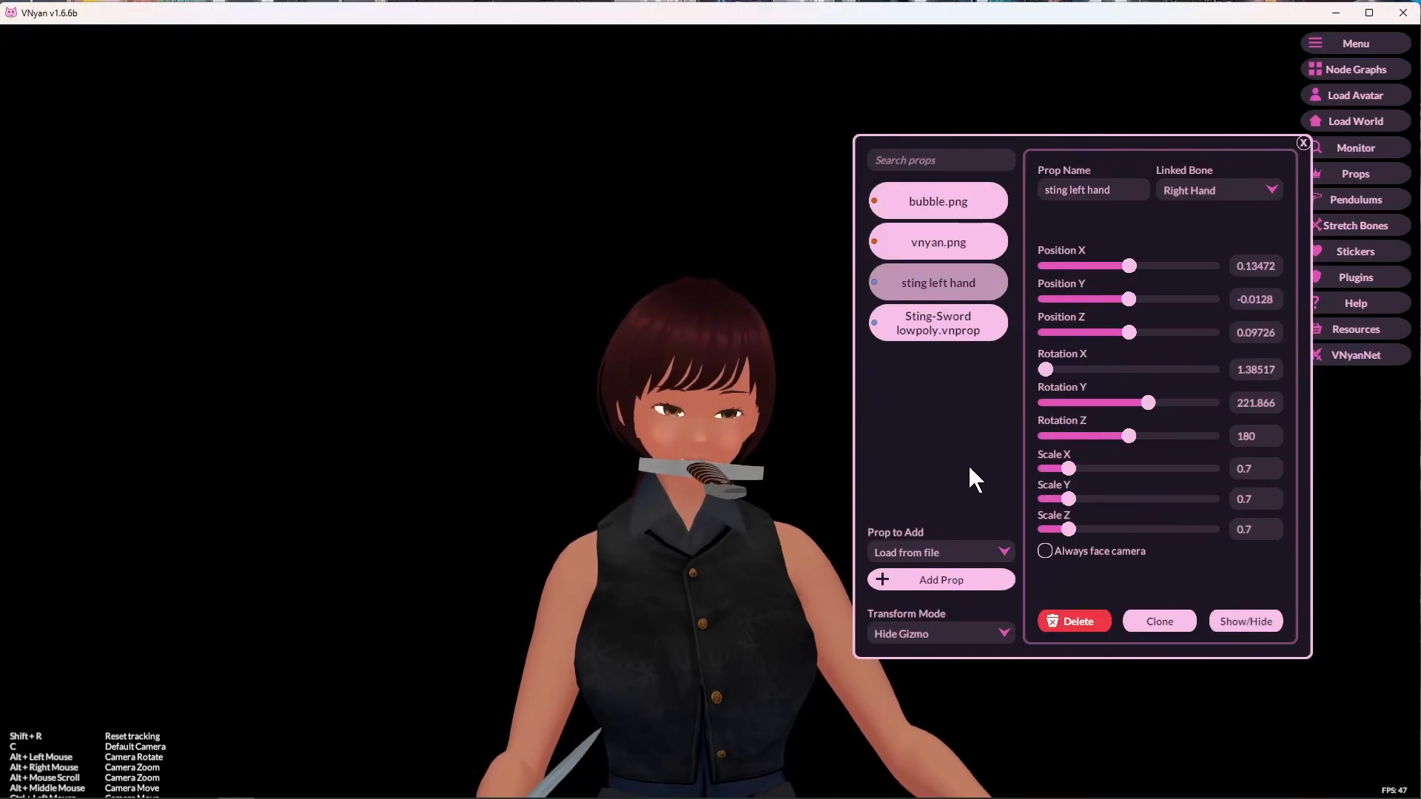
click(1074, 622)
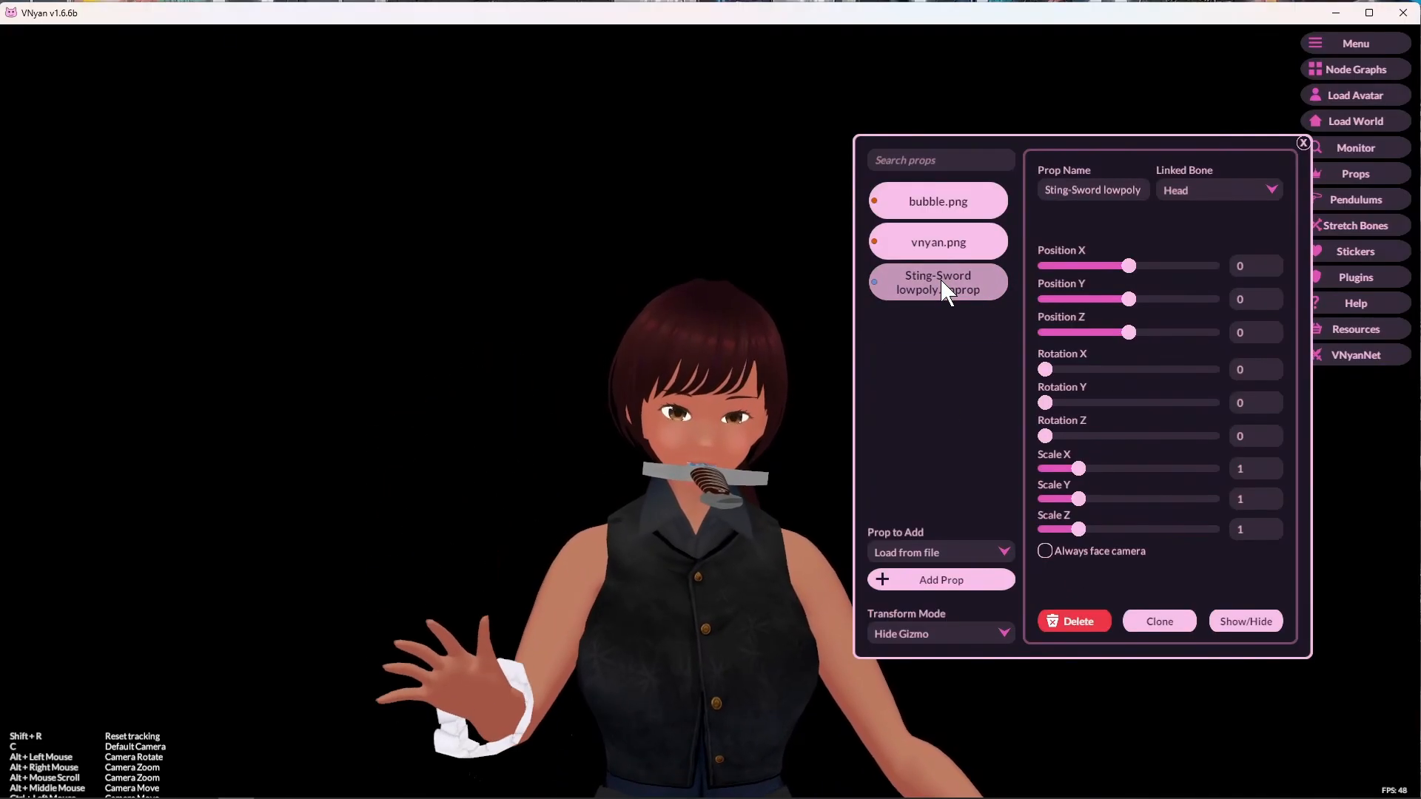
click(1207, 185)
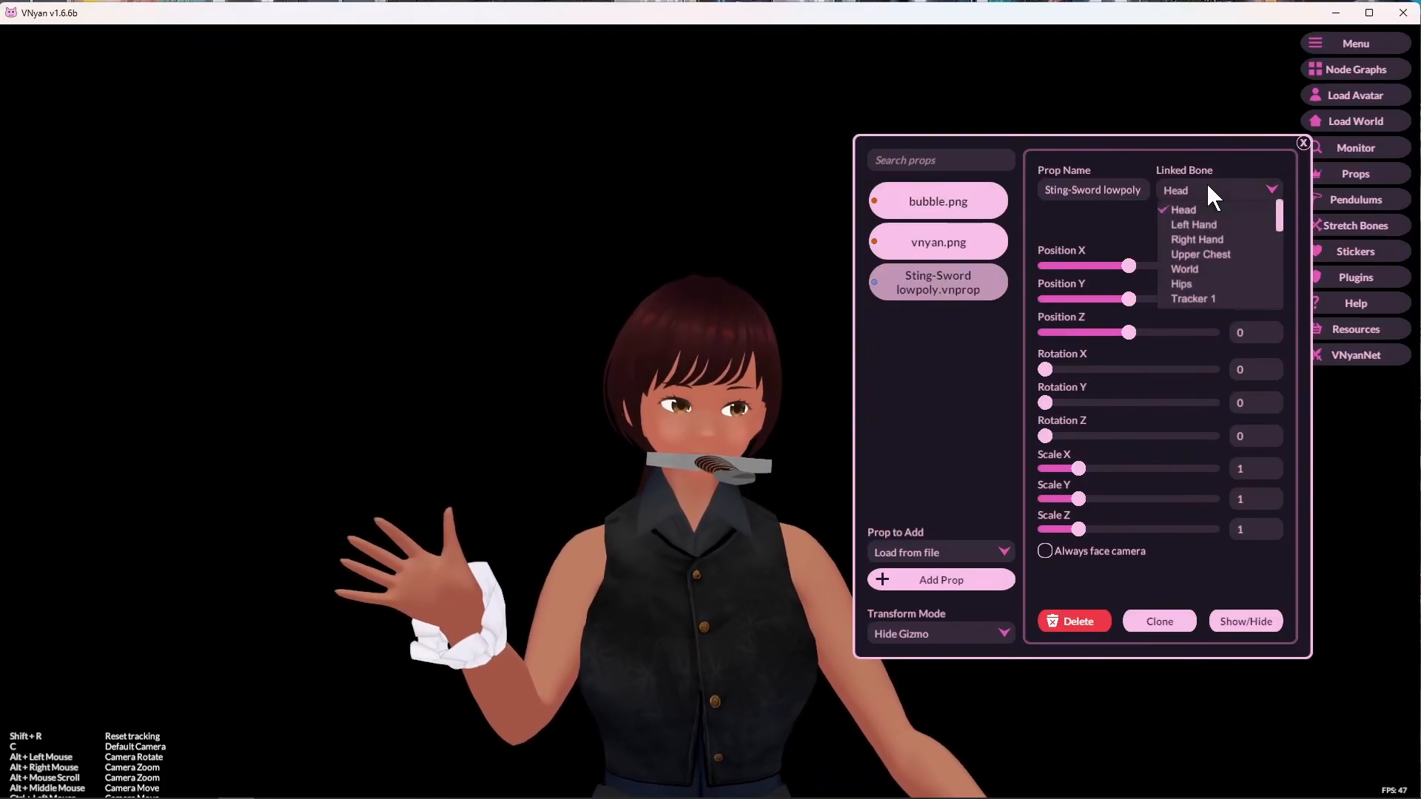
click(1211, 240)
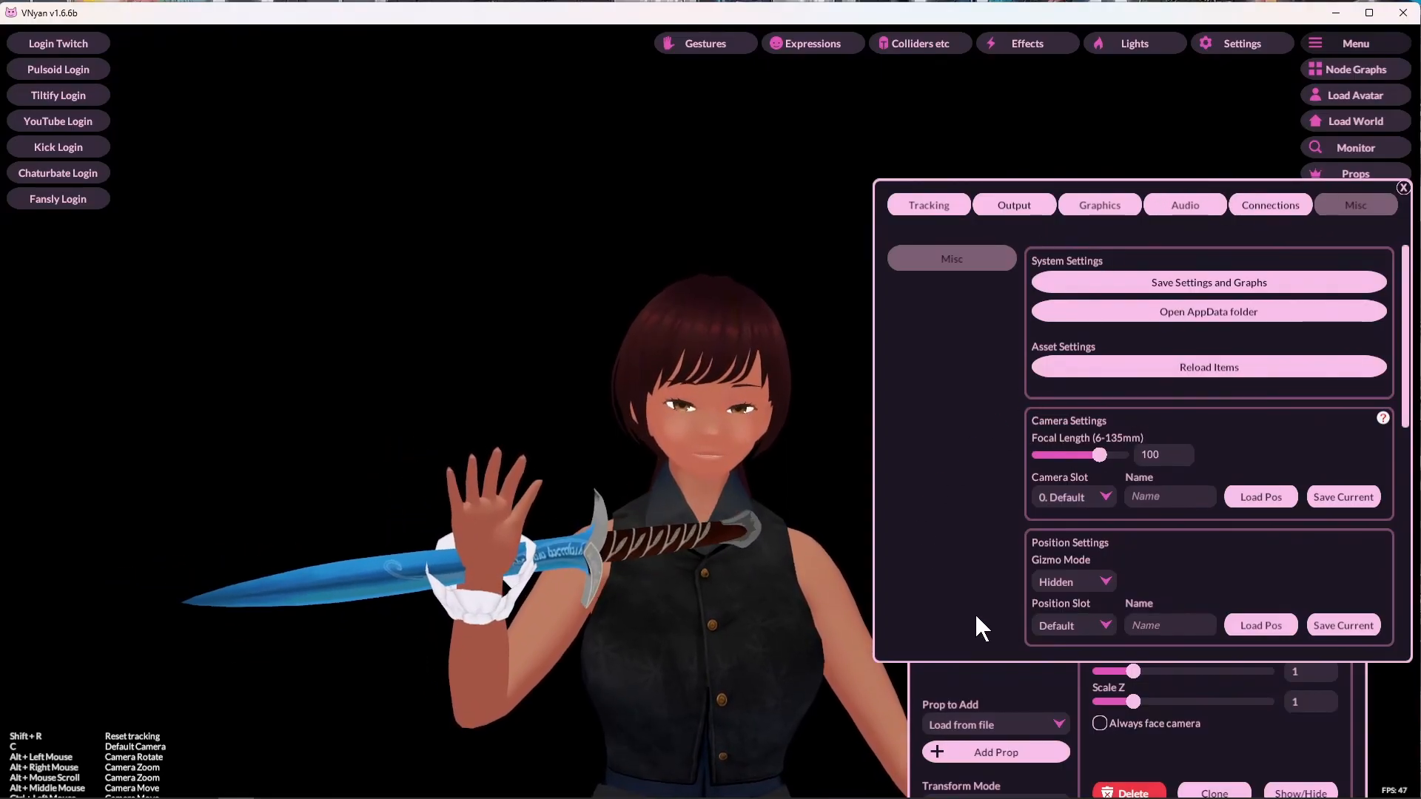
click(1025, 696)
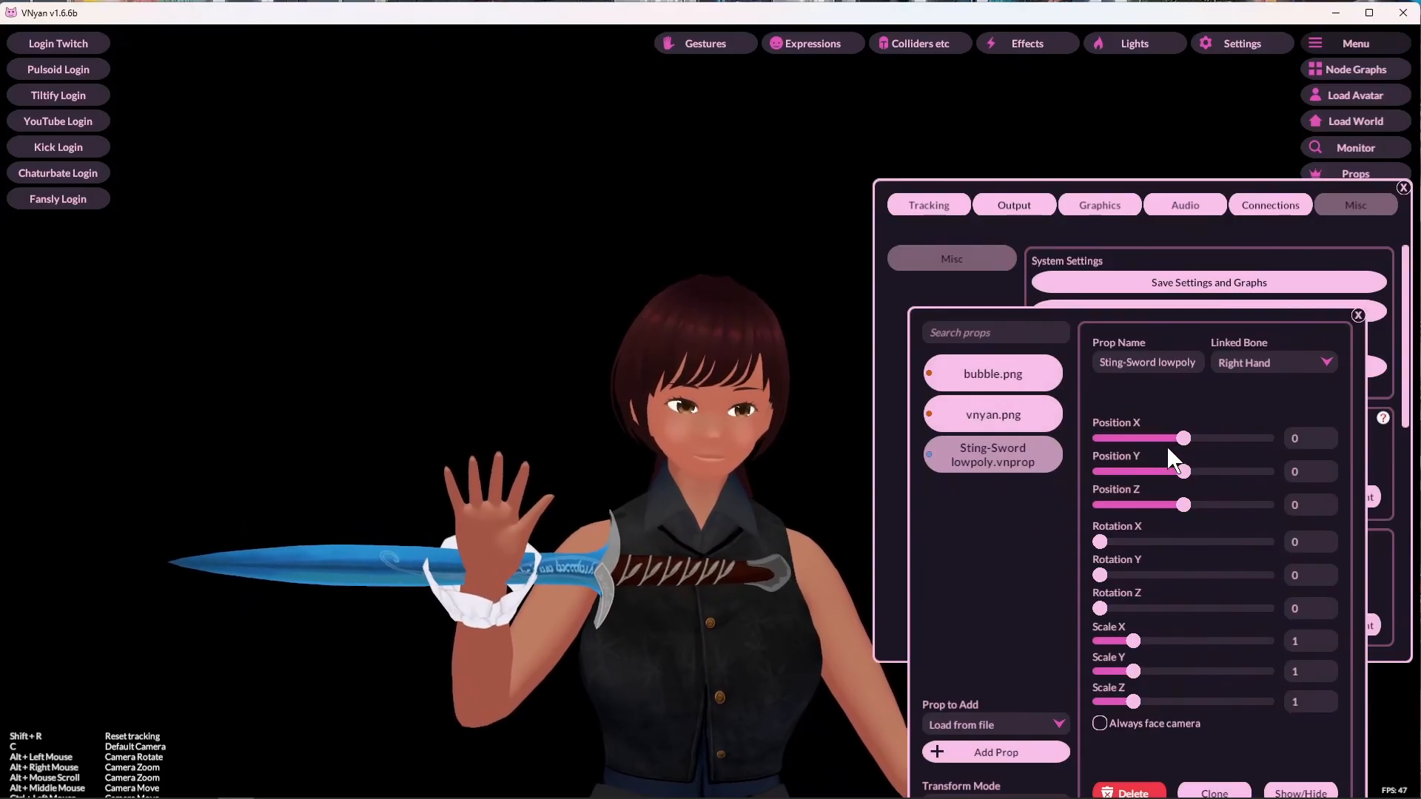
Step: Move the props window up and shift the Sting-Sword prop with the Move gizmo until its handle sits at the right hand
drag(1077, 311, 1075, 176)
click(994, 667)
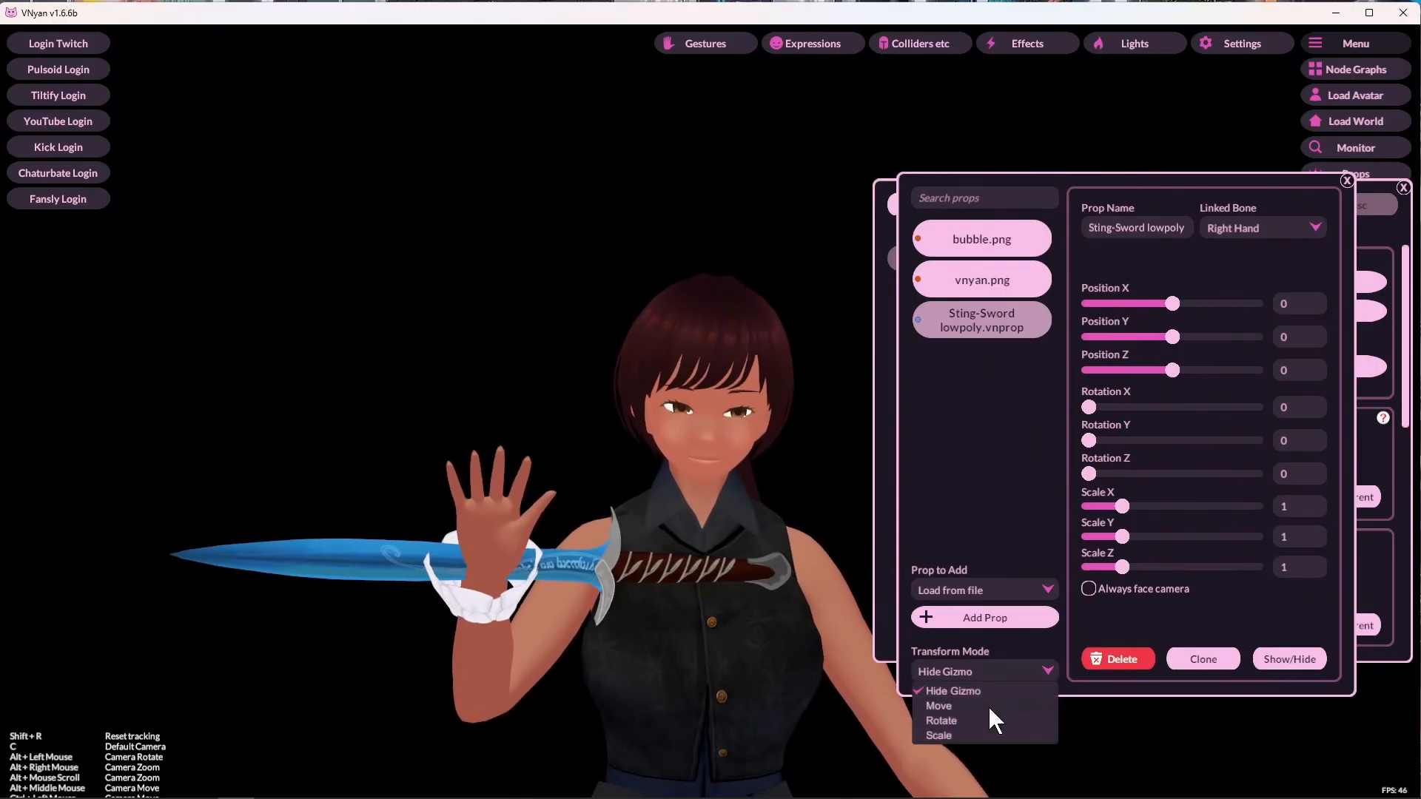
click(988, 705)
mouse_move(635, 583)
mouse_down()
mouse_move(664, 584)
mouse_move(616, 584)
mouse_up()
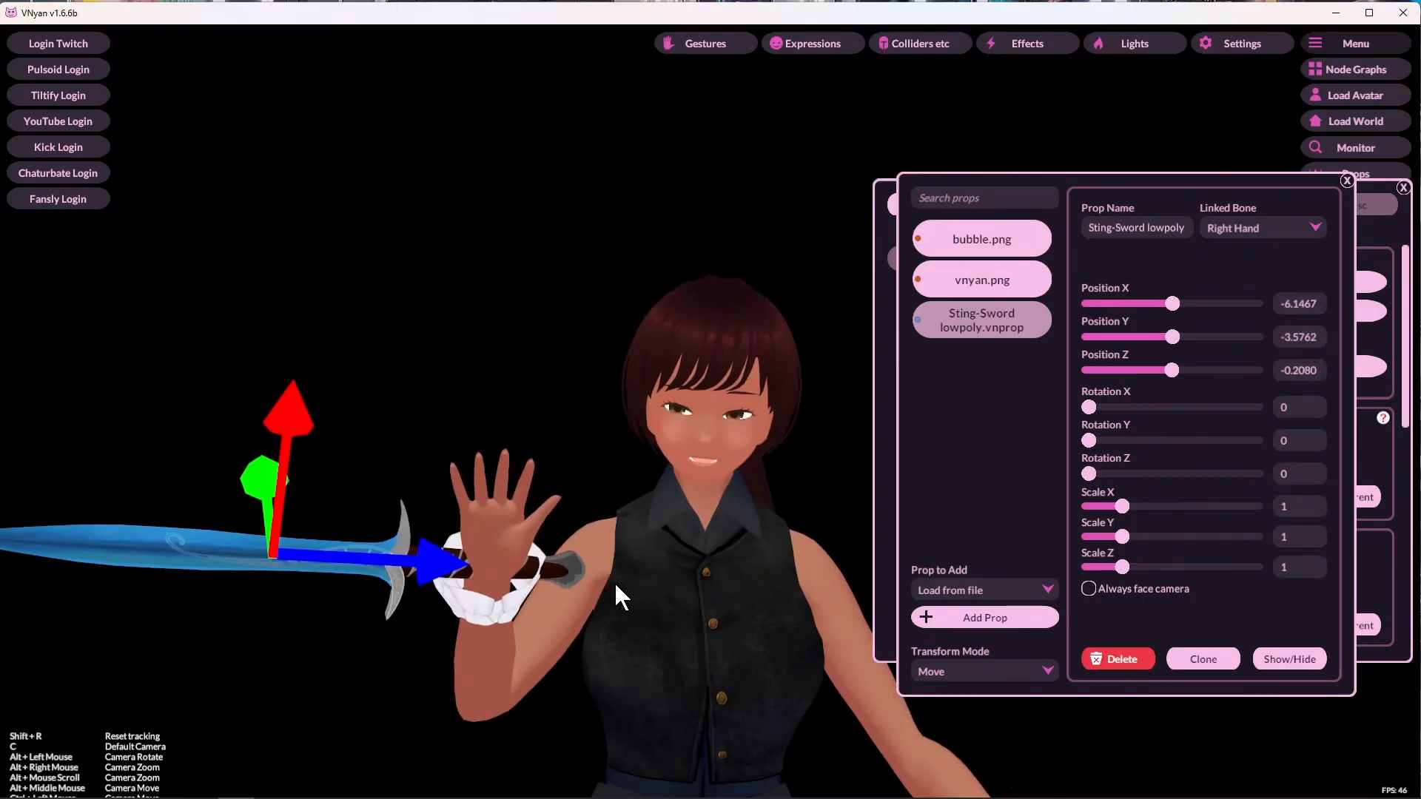
drag(274, 418, 277, 447)
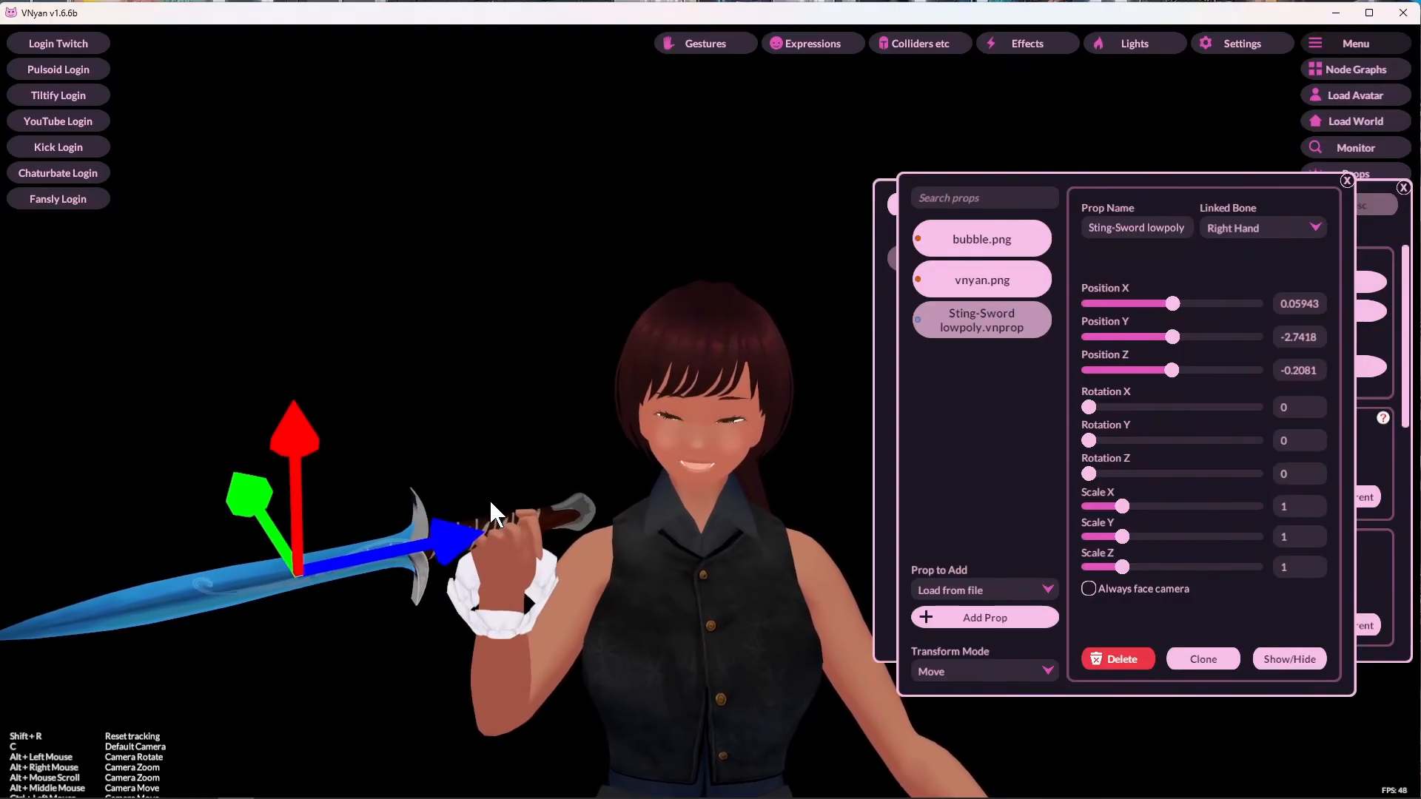
Step: Rotate the Sting-Sword prop with the Rotate gizmo to a Y rotation of about 174.5
click(1008, 672)
click(961, 722)
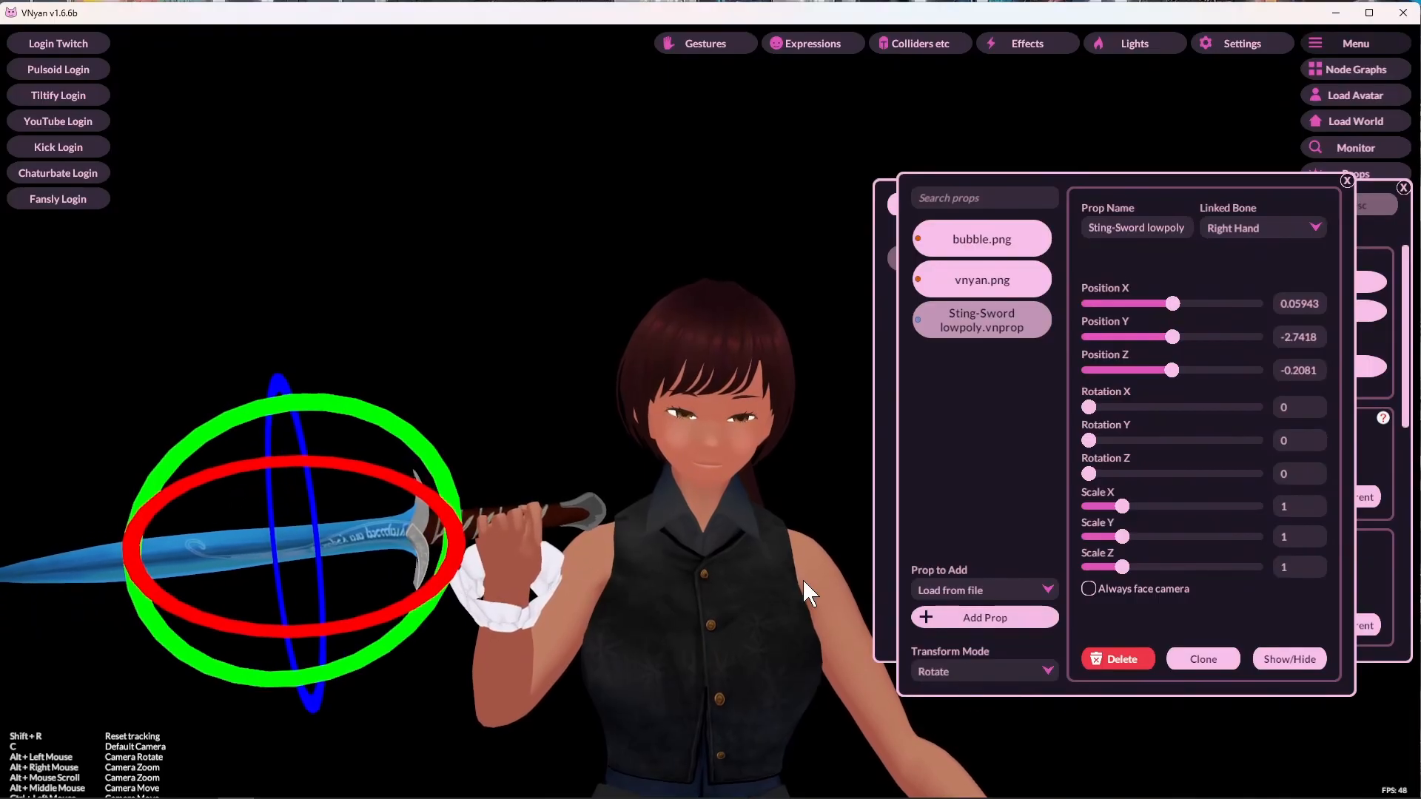
drag(273, 407, 580, 437)
drag(1048, 552, 1414, 599)
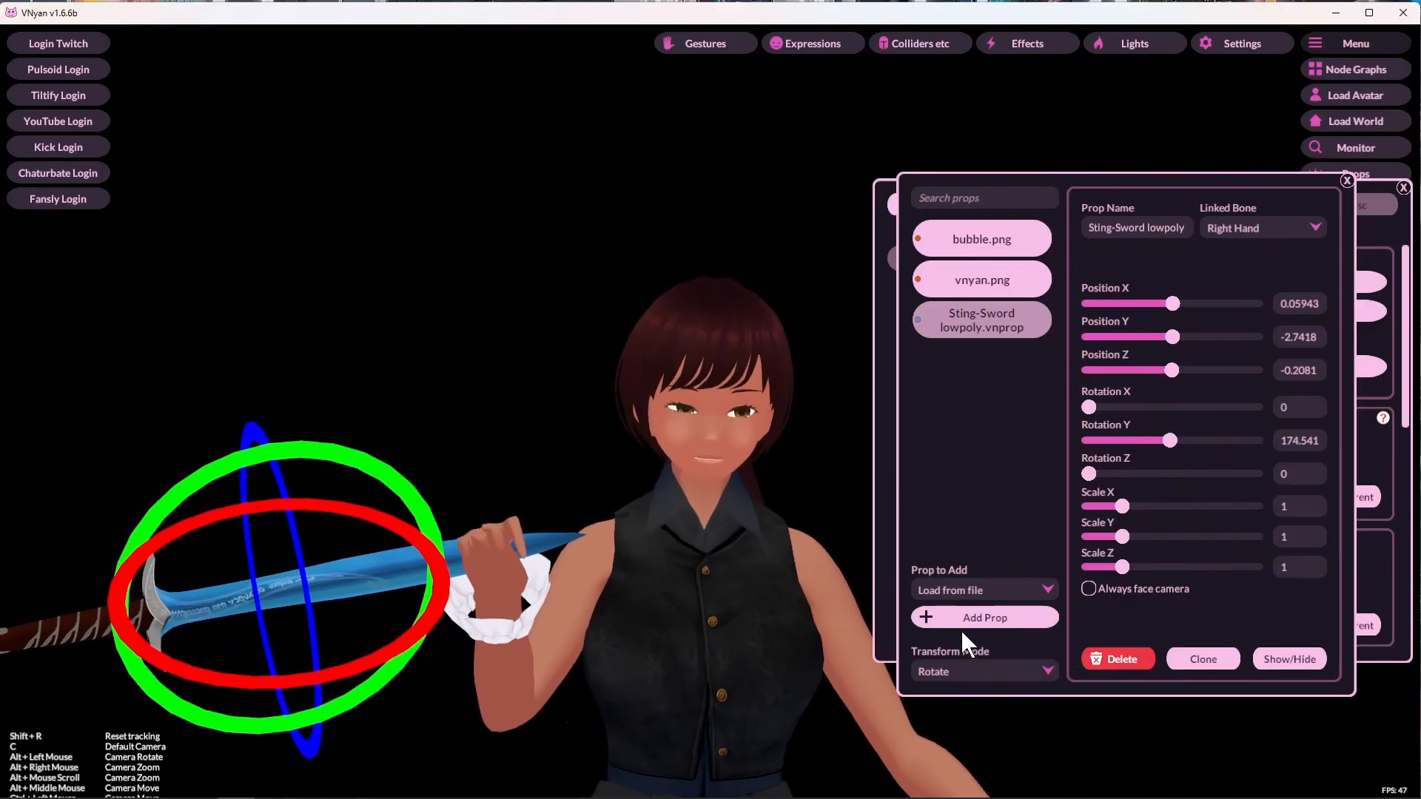
Step: Move the sword's handle into the right fist, at about X 0.022, Y -0.009, Z 0.185
click(996, 675)
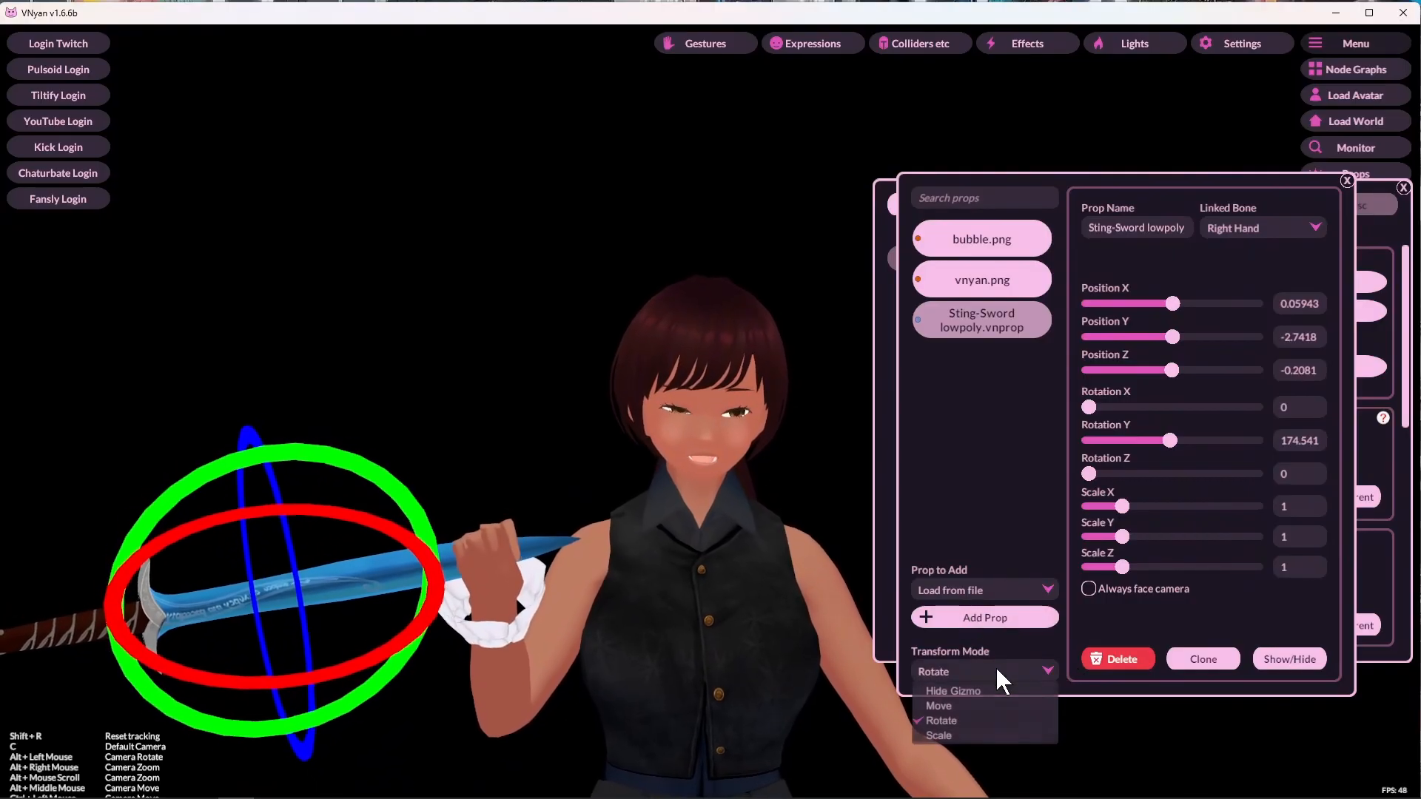
click(985, 705)
drag(123, 625, 302, 603)
drag(641, 455, 609, 424)
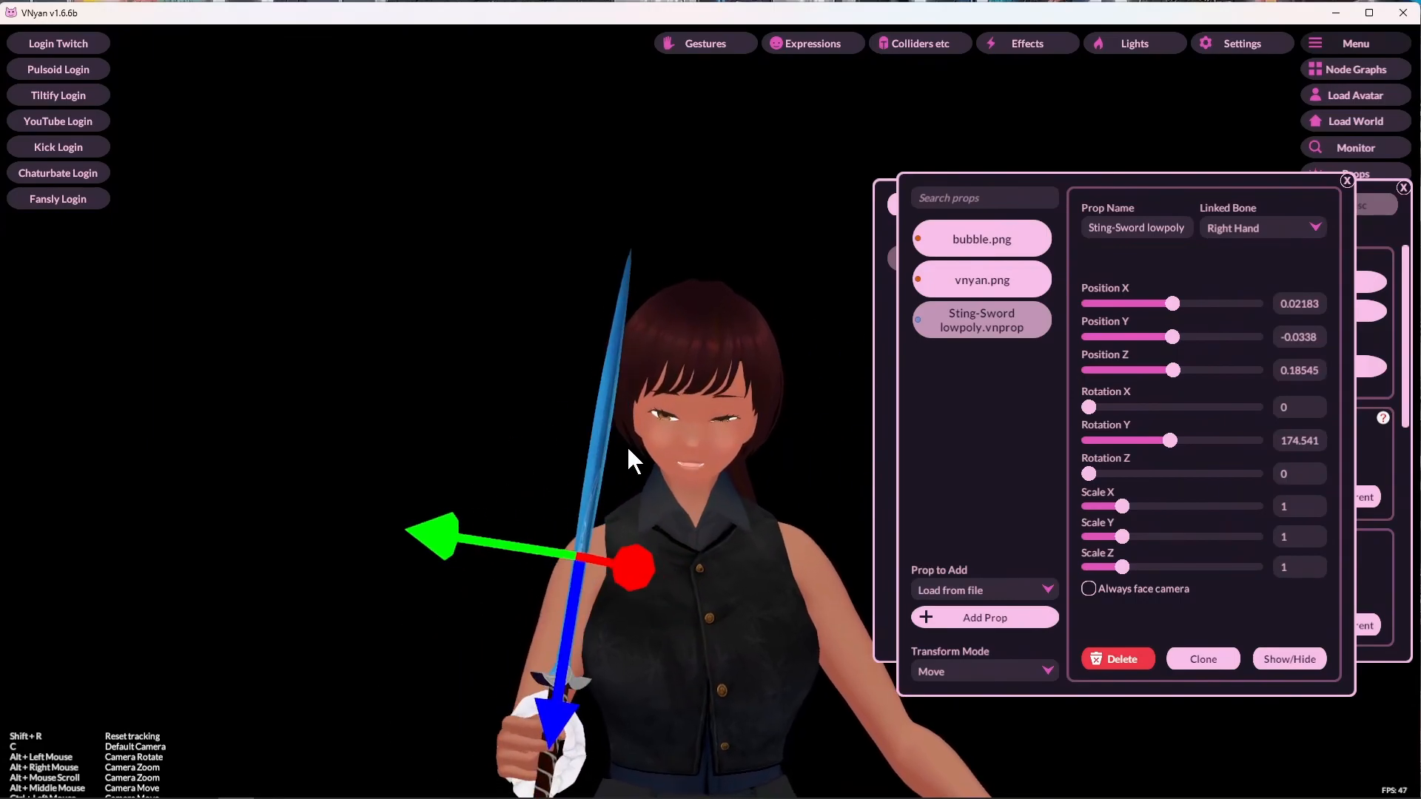
drag(393, 496, 402, 510)
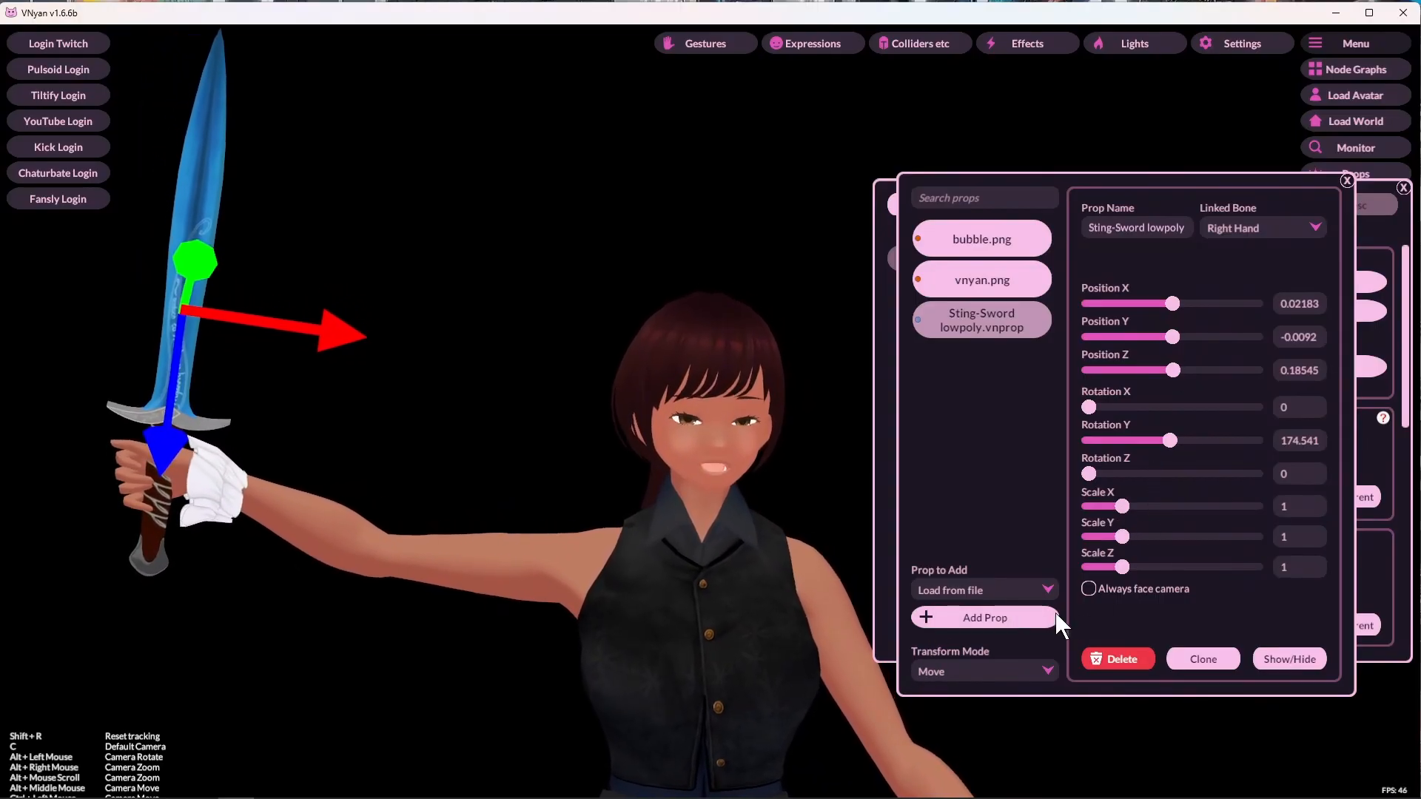
Step: Tilt the sword with the Rotate gizmo to a Y rotation of about 204.2
click(975, 664)
click(961, 714)
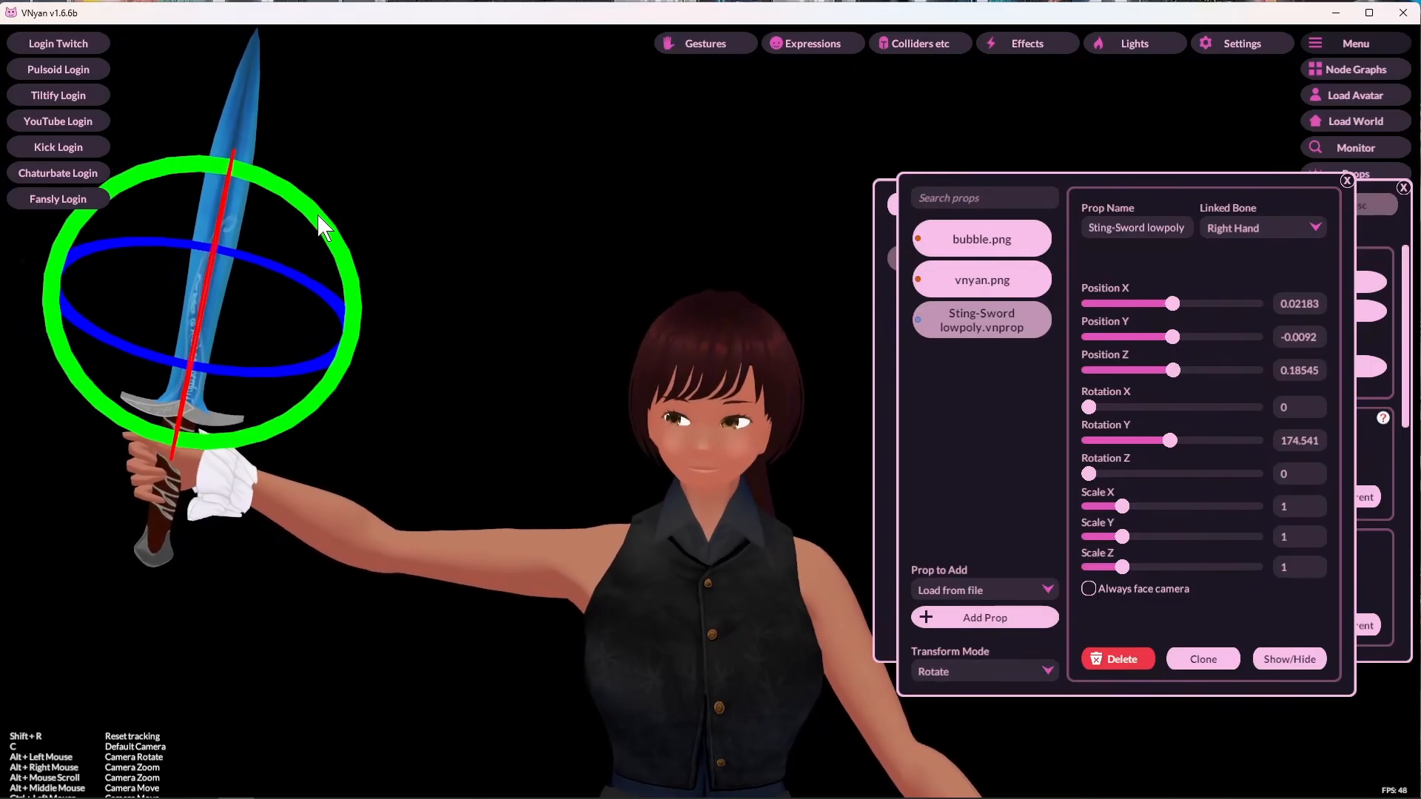
drag(296, 183, 668, 362)
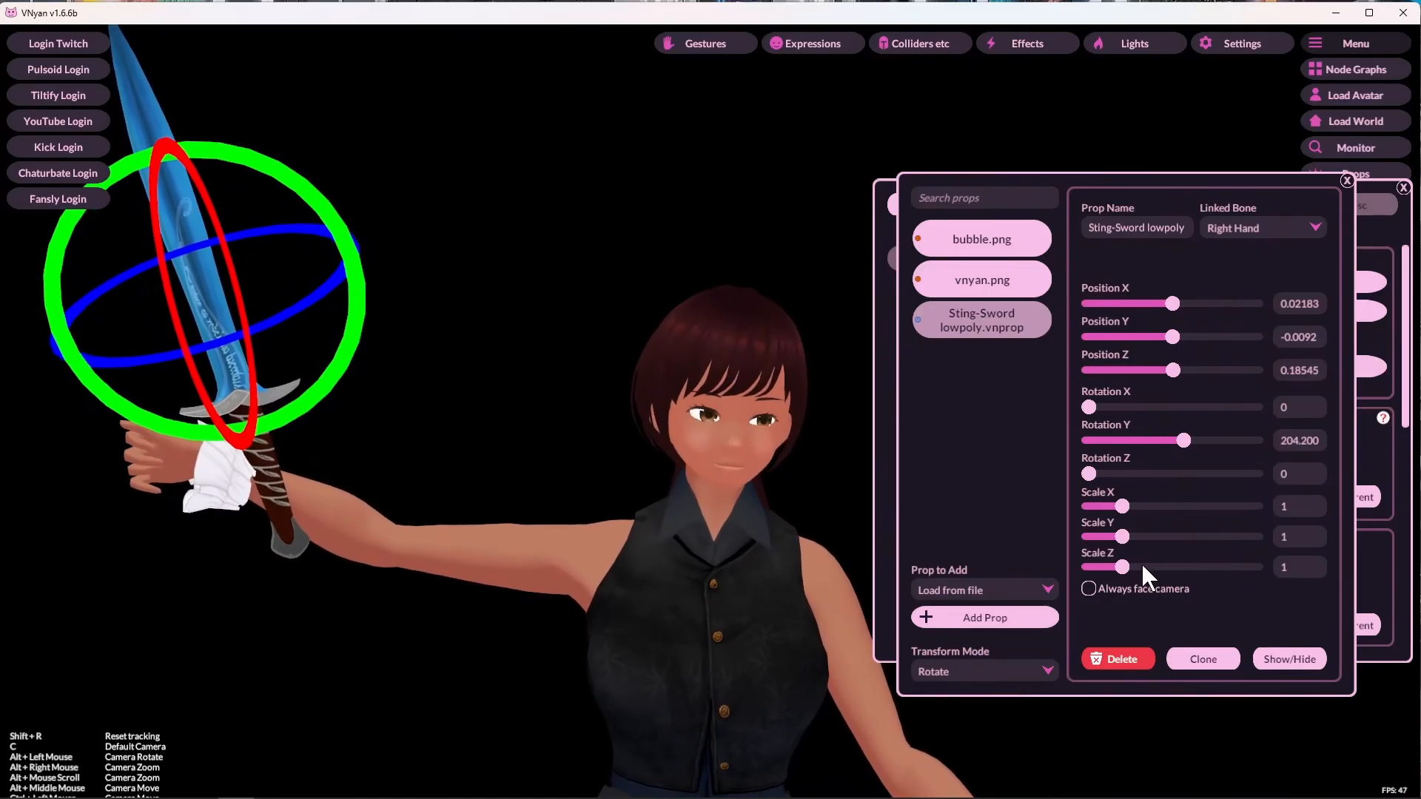
Step: Reposition the tilted sword in the fist at about X 0.125, Z 0.166, and hide the transform gizmo
click(999, 671)
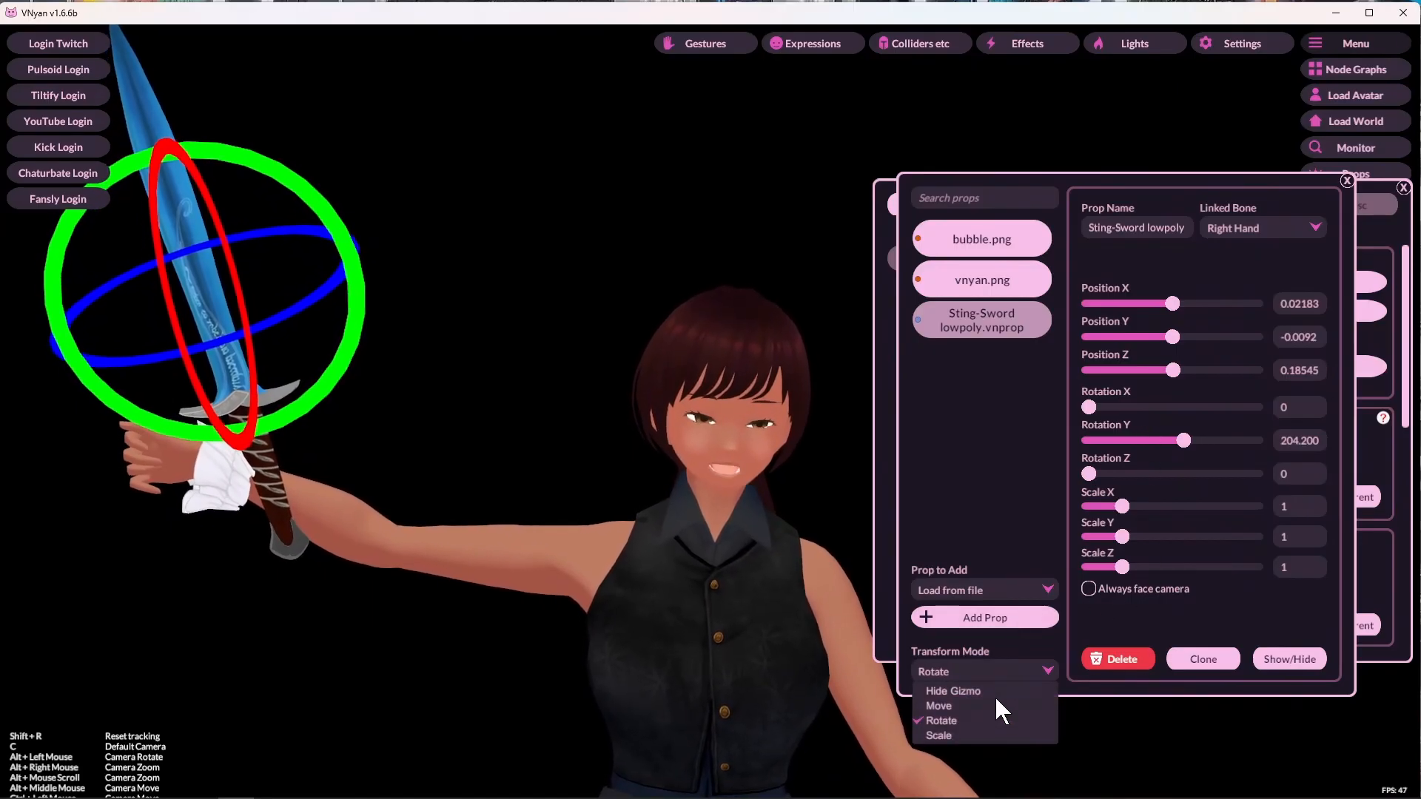
click(944, 703)
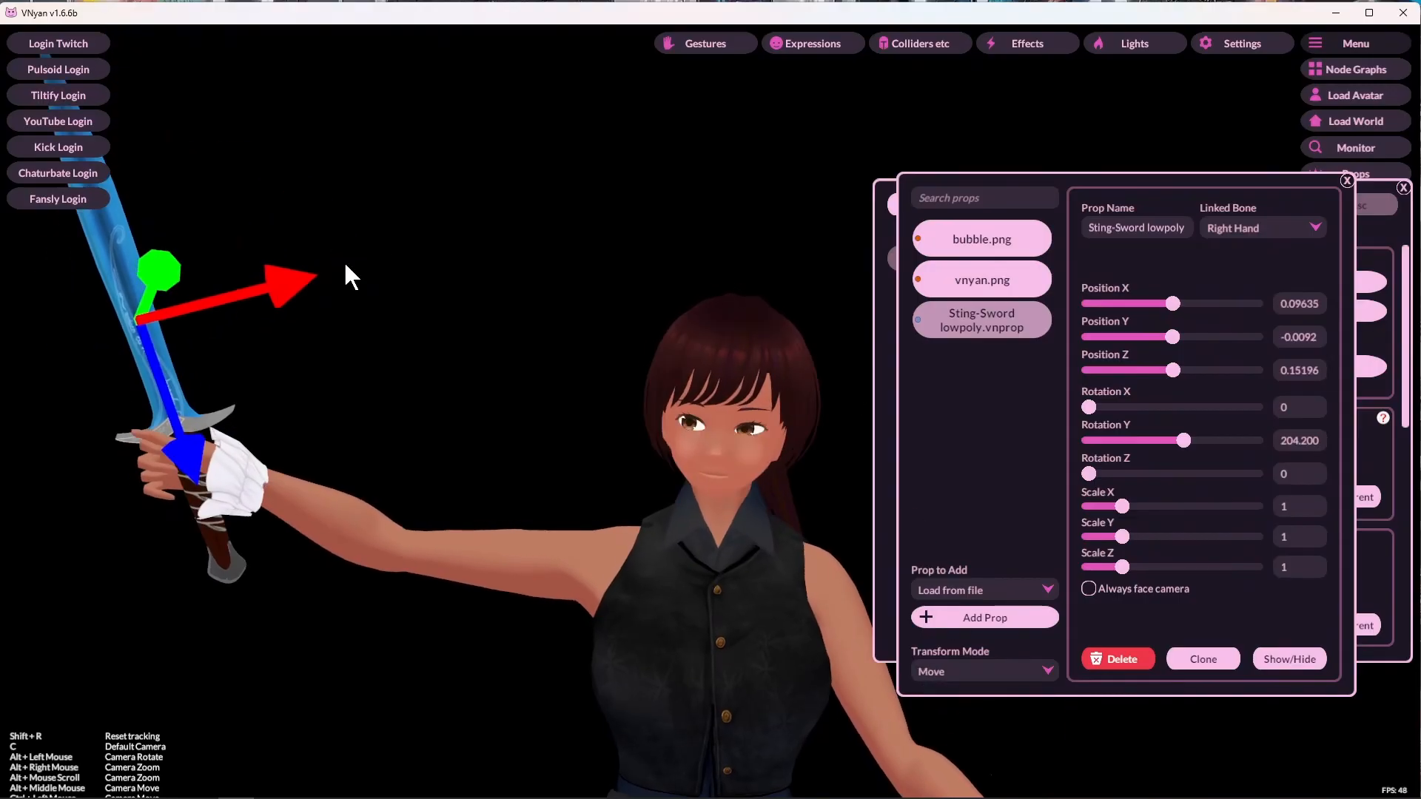
drag(341, 260, 112, 603)
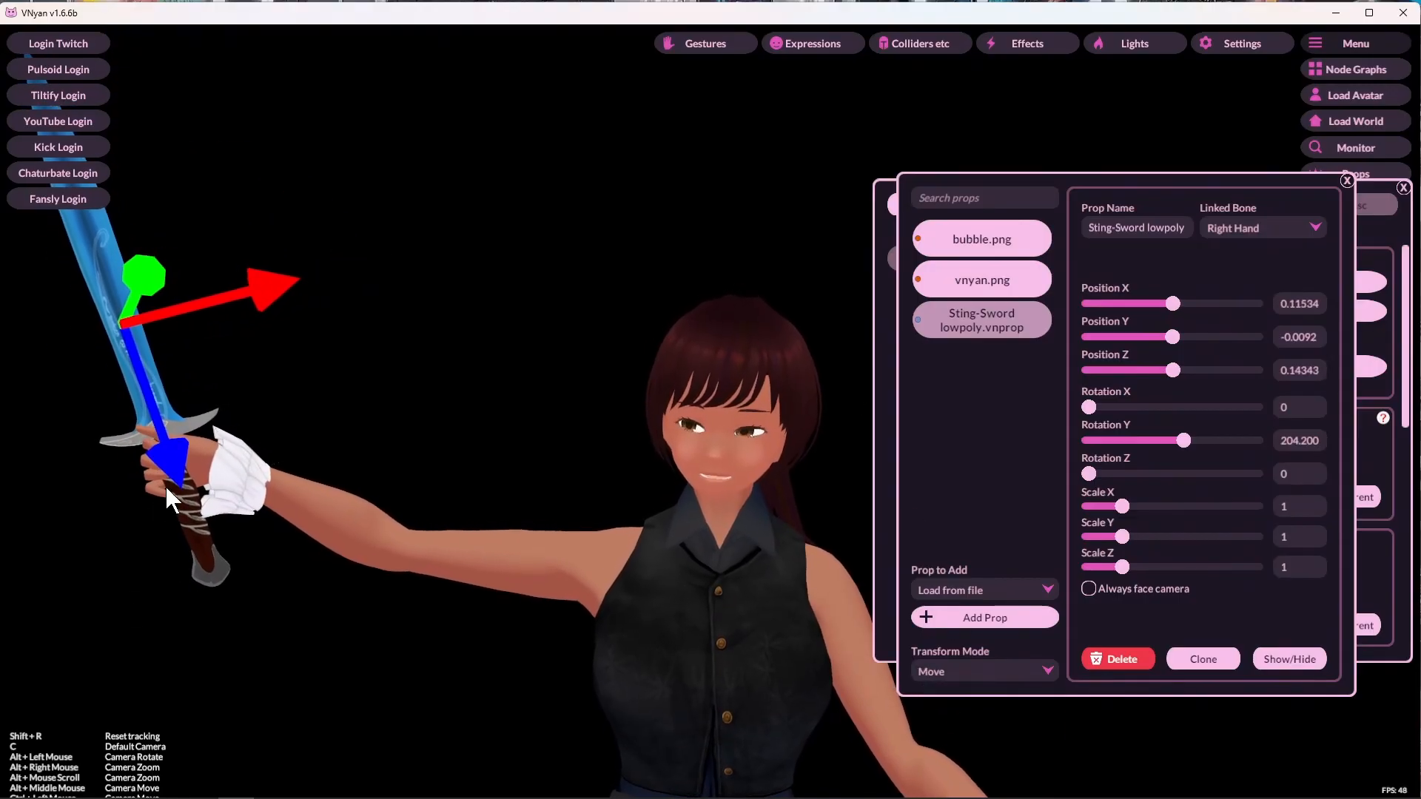
drag(175, 468, 200, 509)
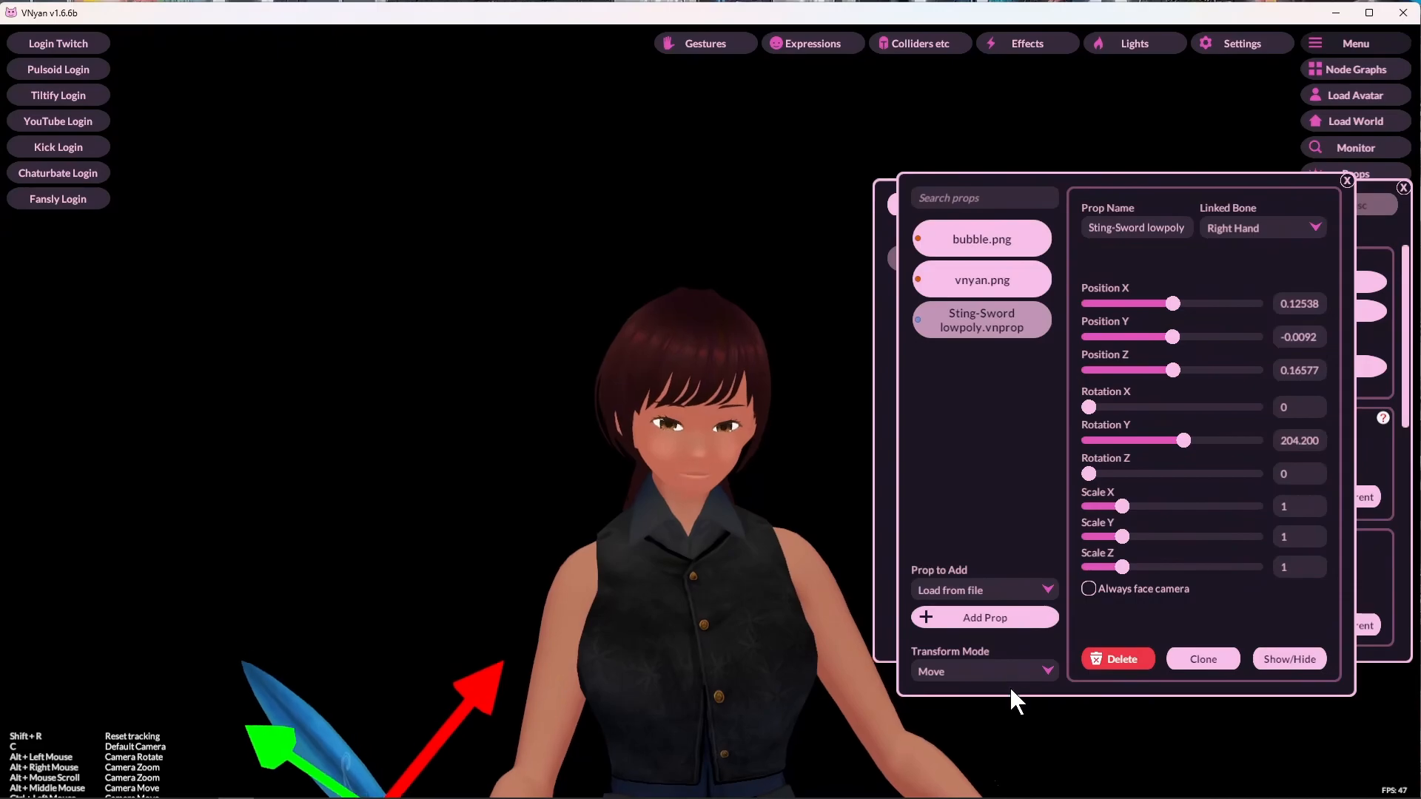
click(1031, 666)
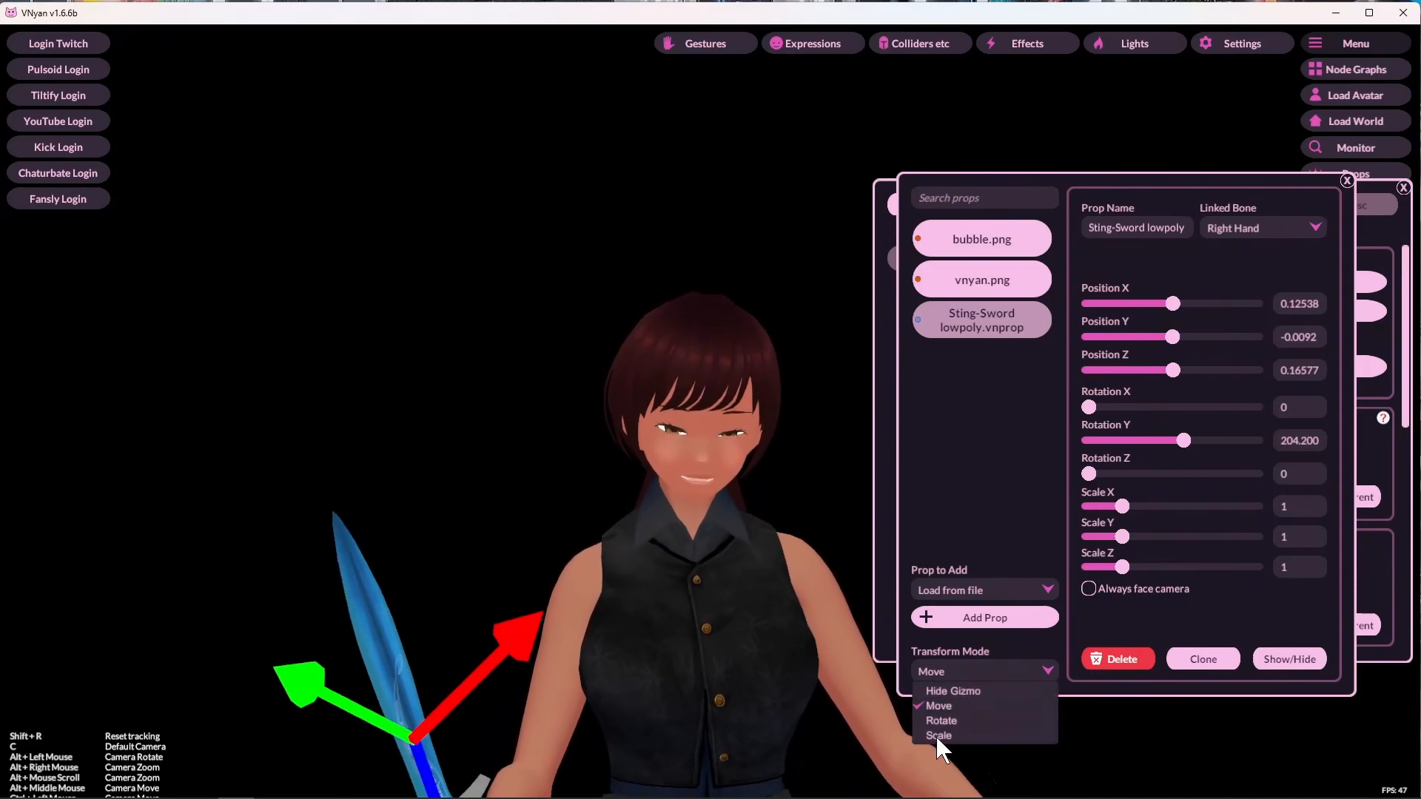
click(930, 692)
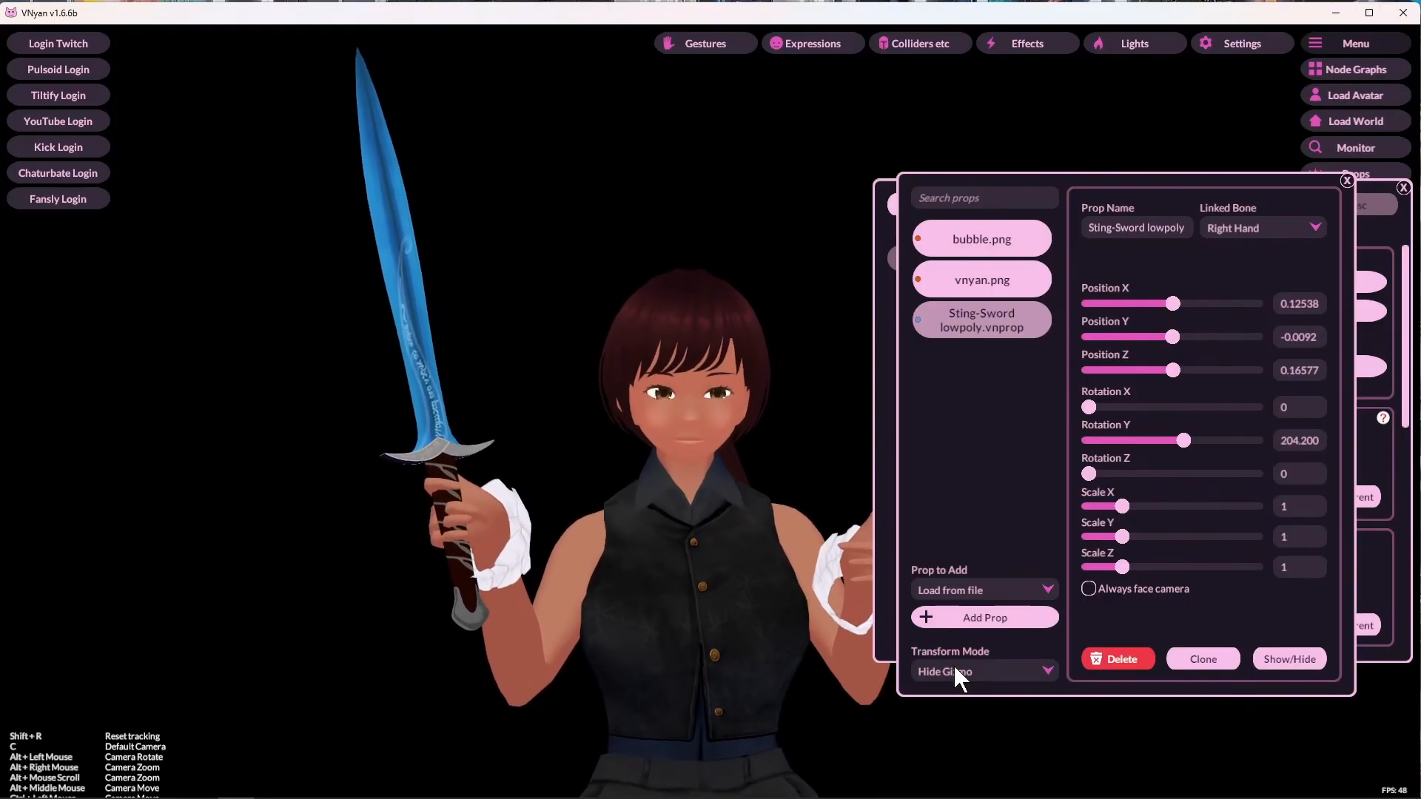
Step: Toggle the sword prop's visibility off and on, and close the props and settings windows
click(1307, 659)
click(1307, 660)
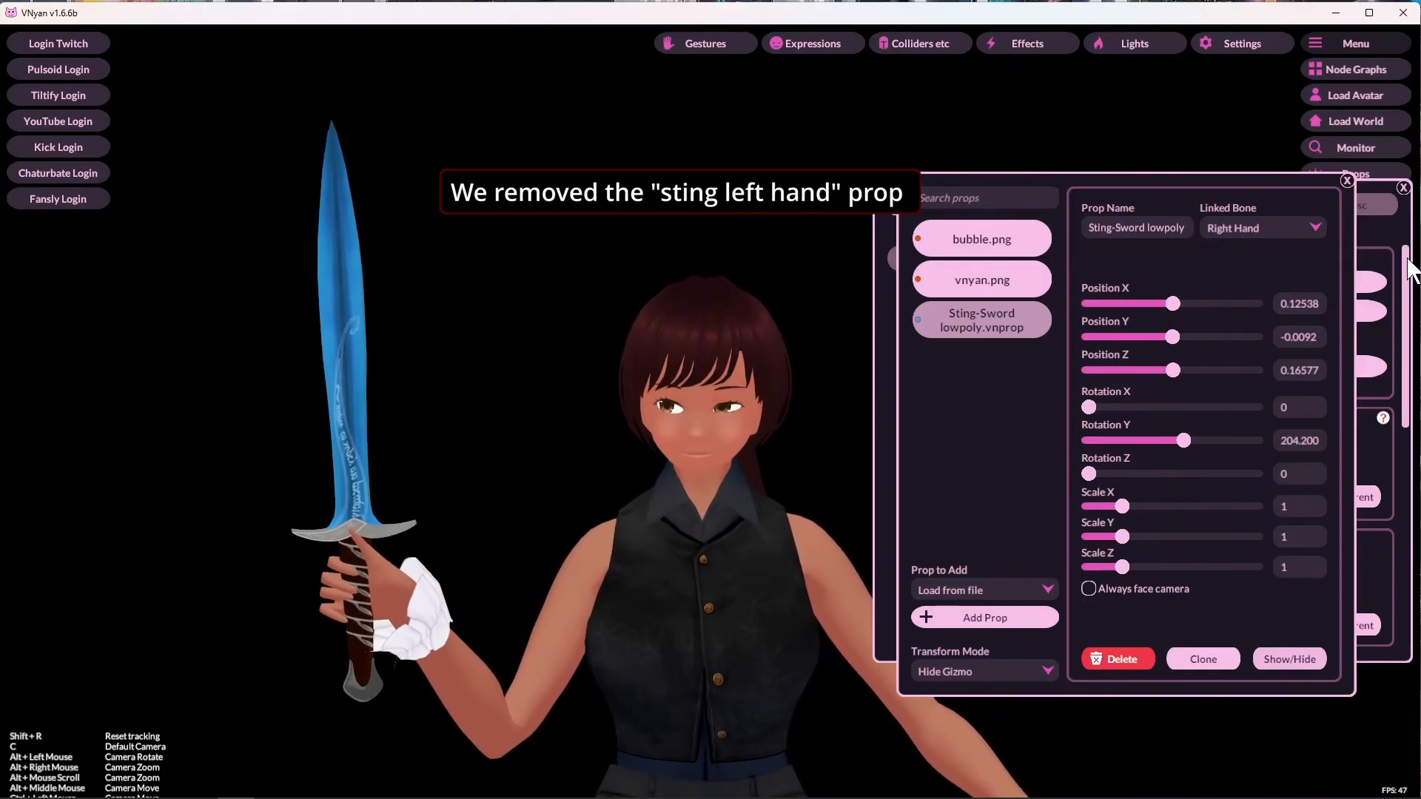
click(1346, 180)
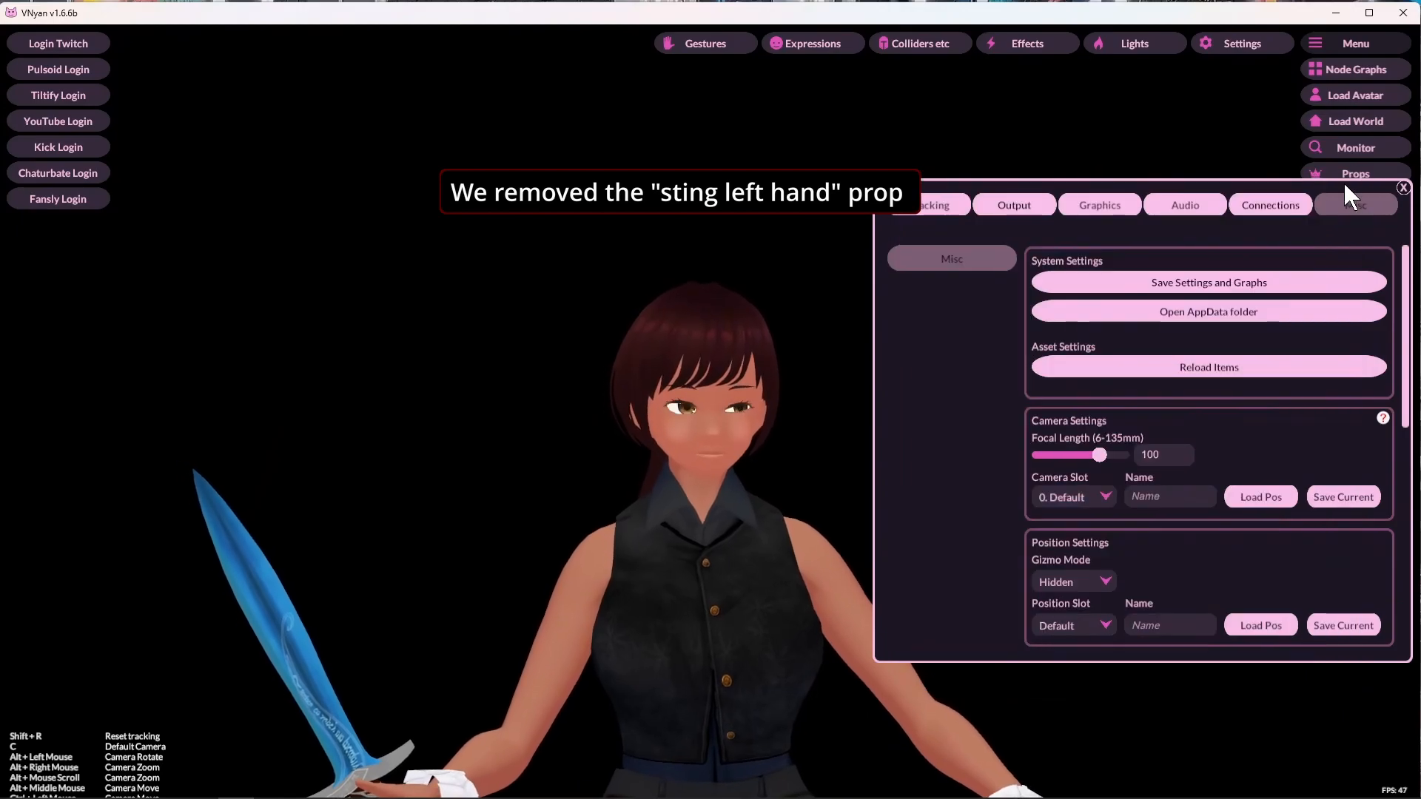
drag(1407, 194, 1406, 200)
click(1404, 194)
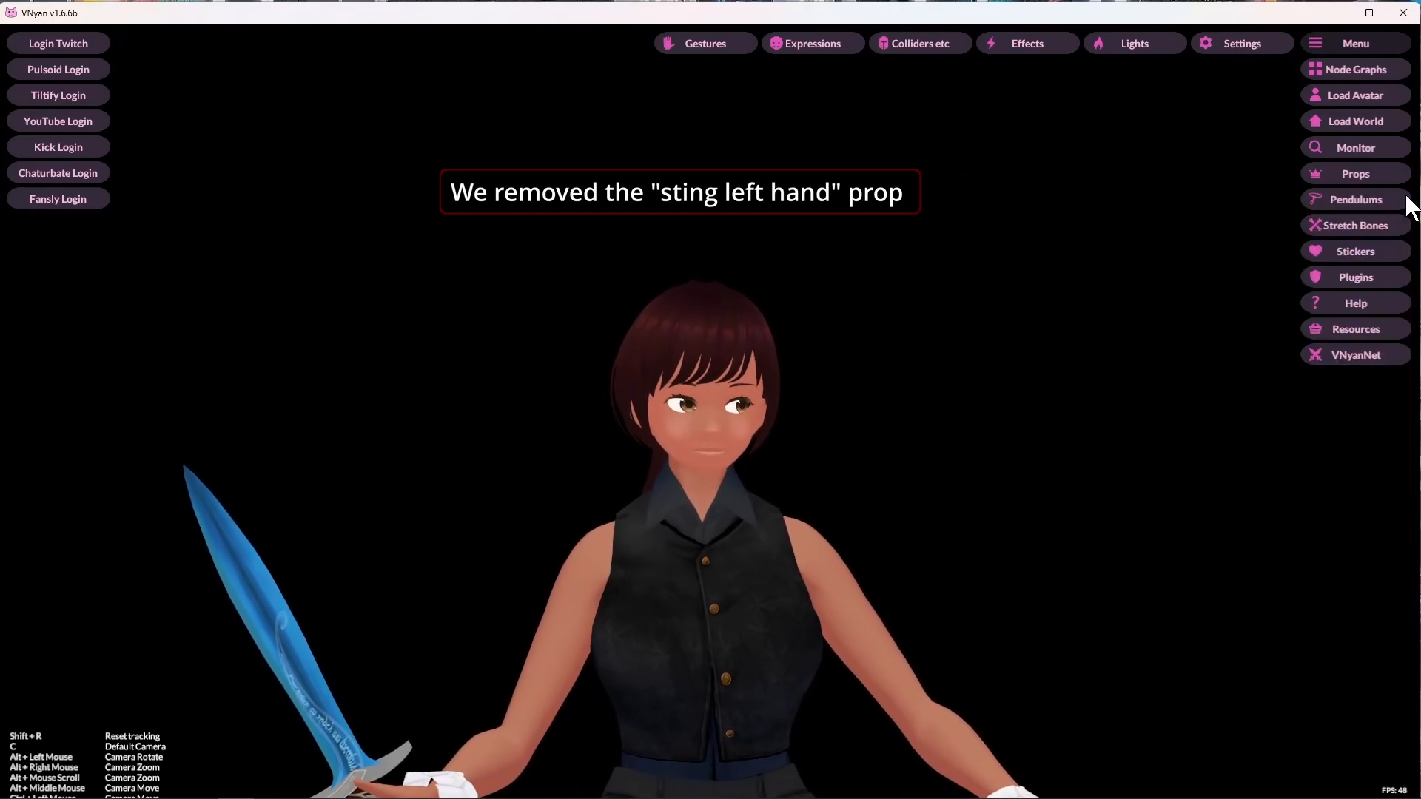
Step: Open the node graphs and move their window fully into view
click(1354, 70)
drag(403, 402, 386, 411)
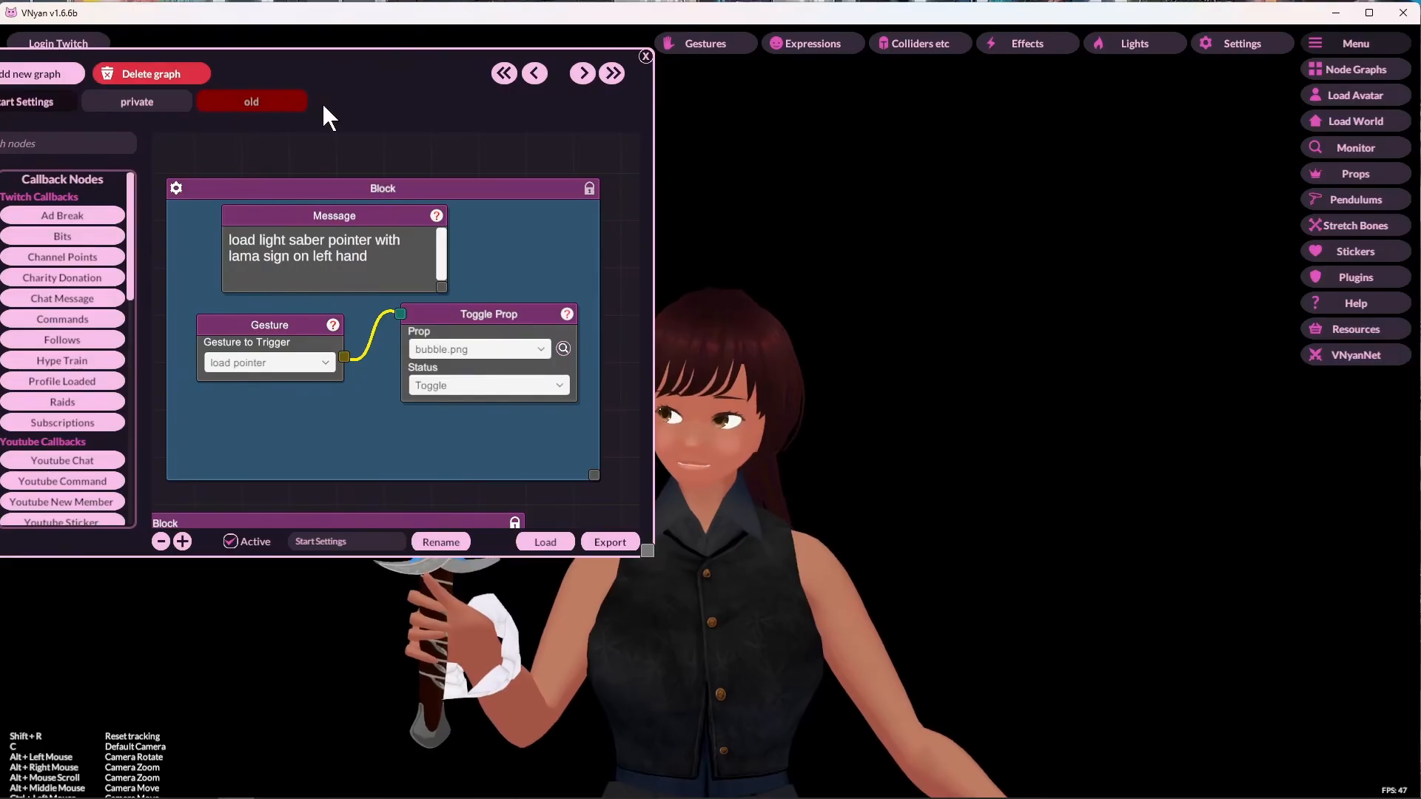
drag(339, 63, 373, 63)
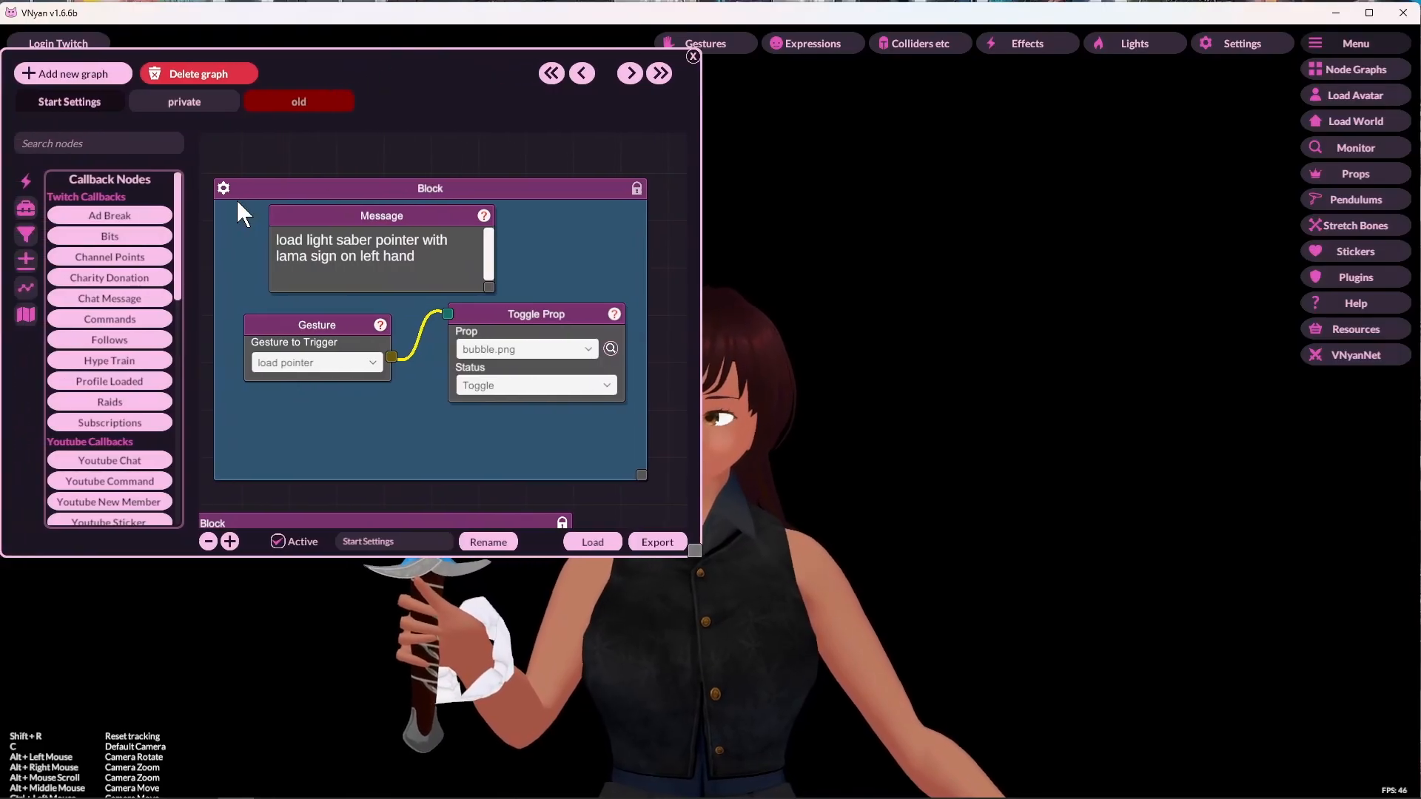
click(64, 143)
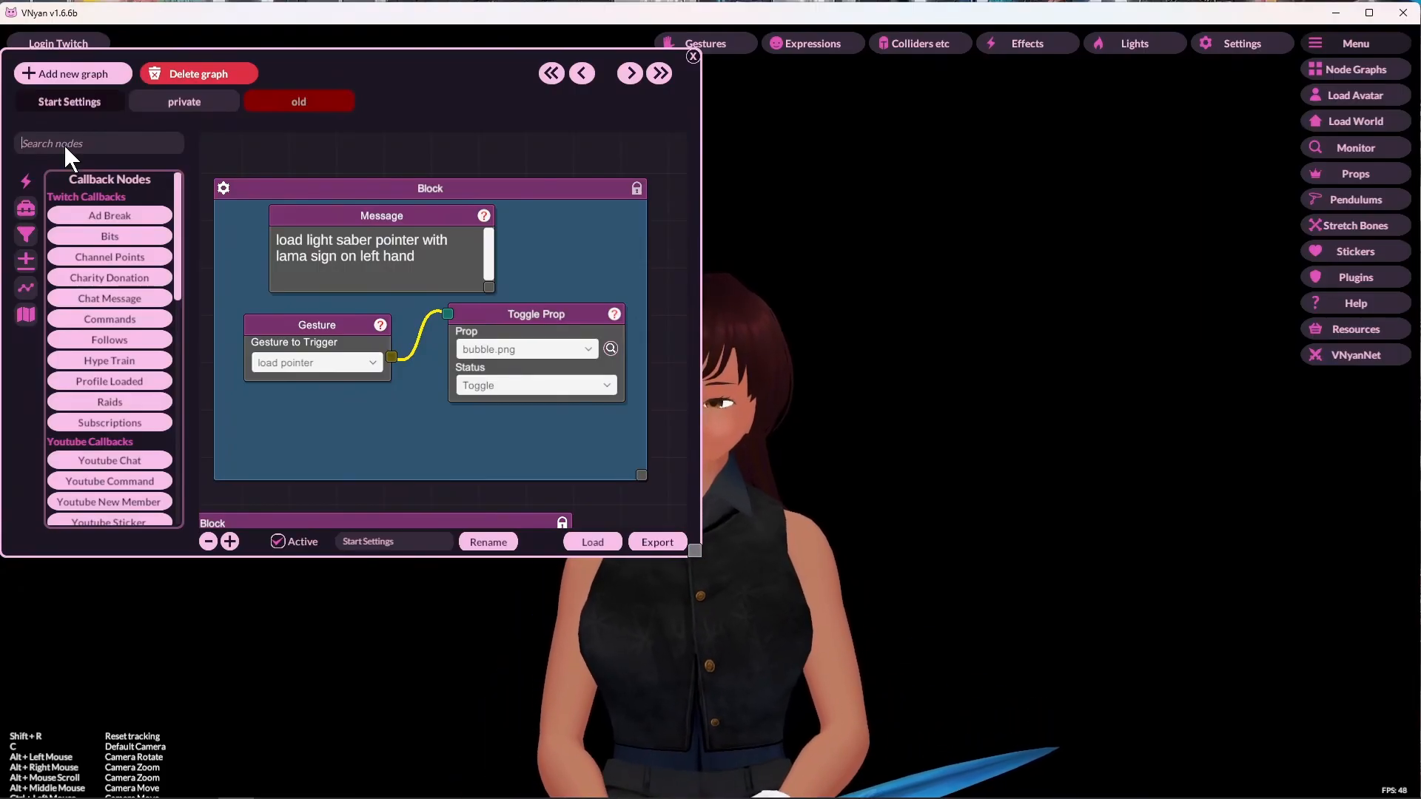
text(gesture)
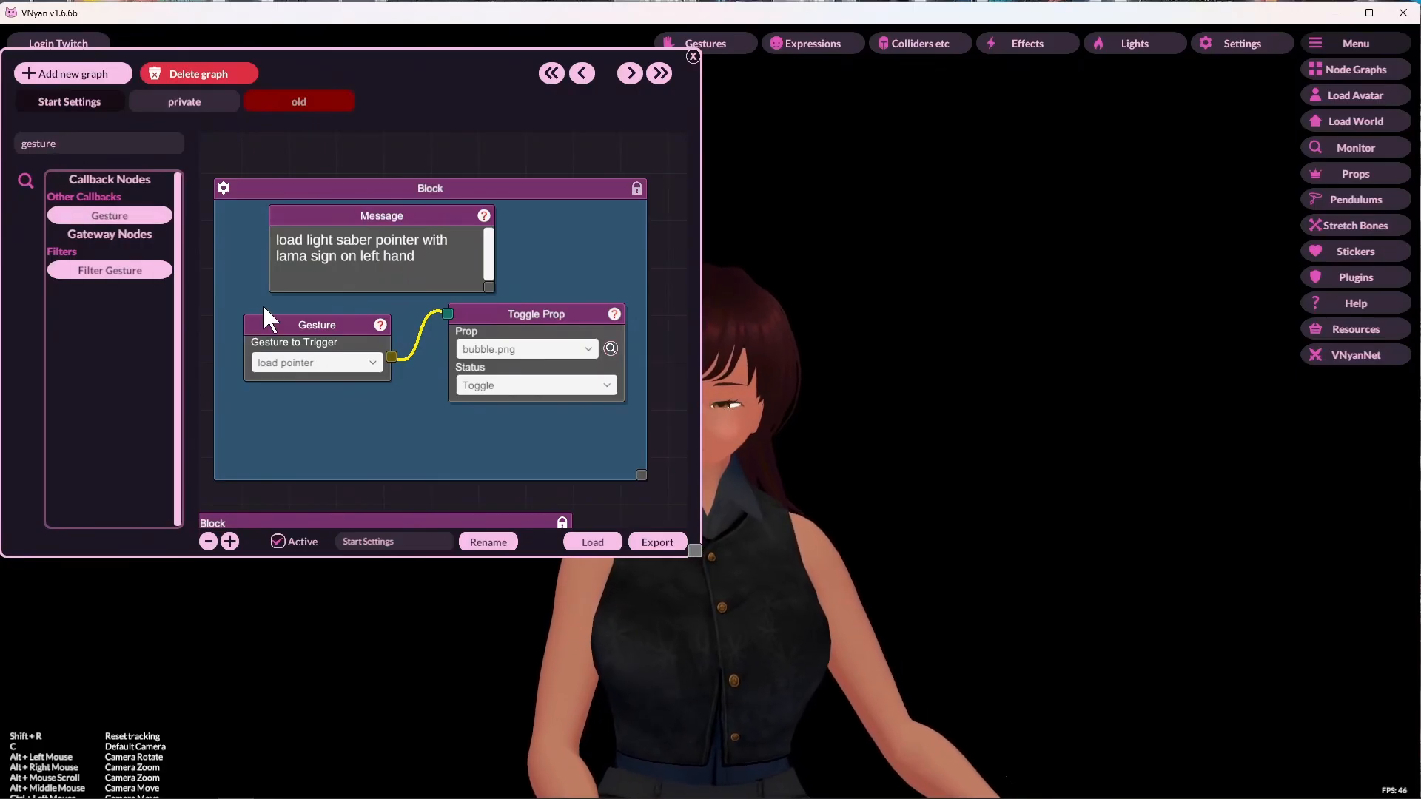
click(106, 216)
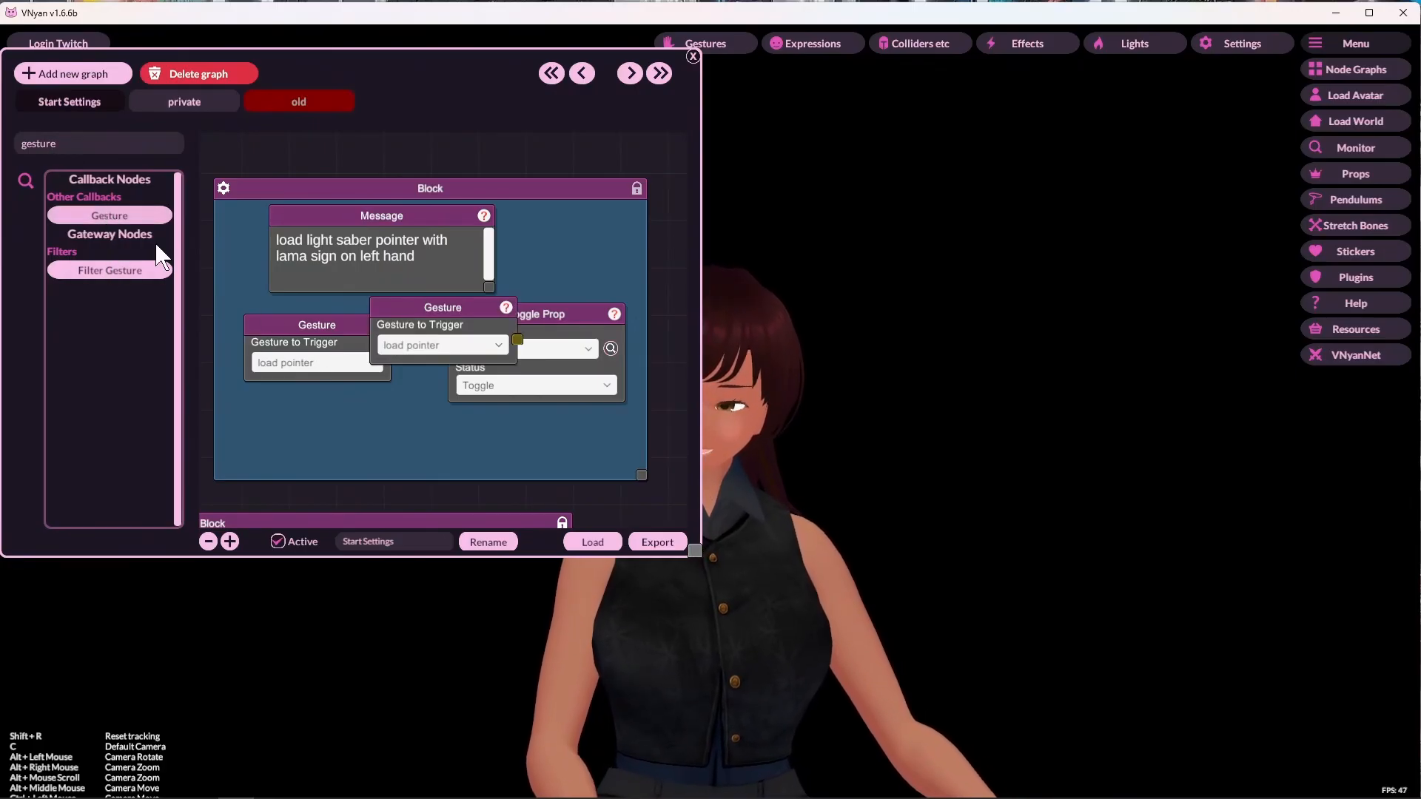
right_click(481, 308)
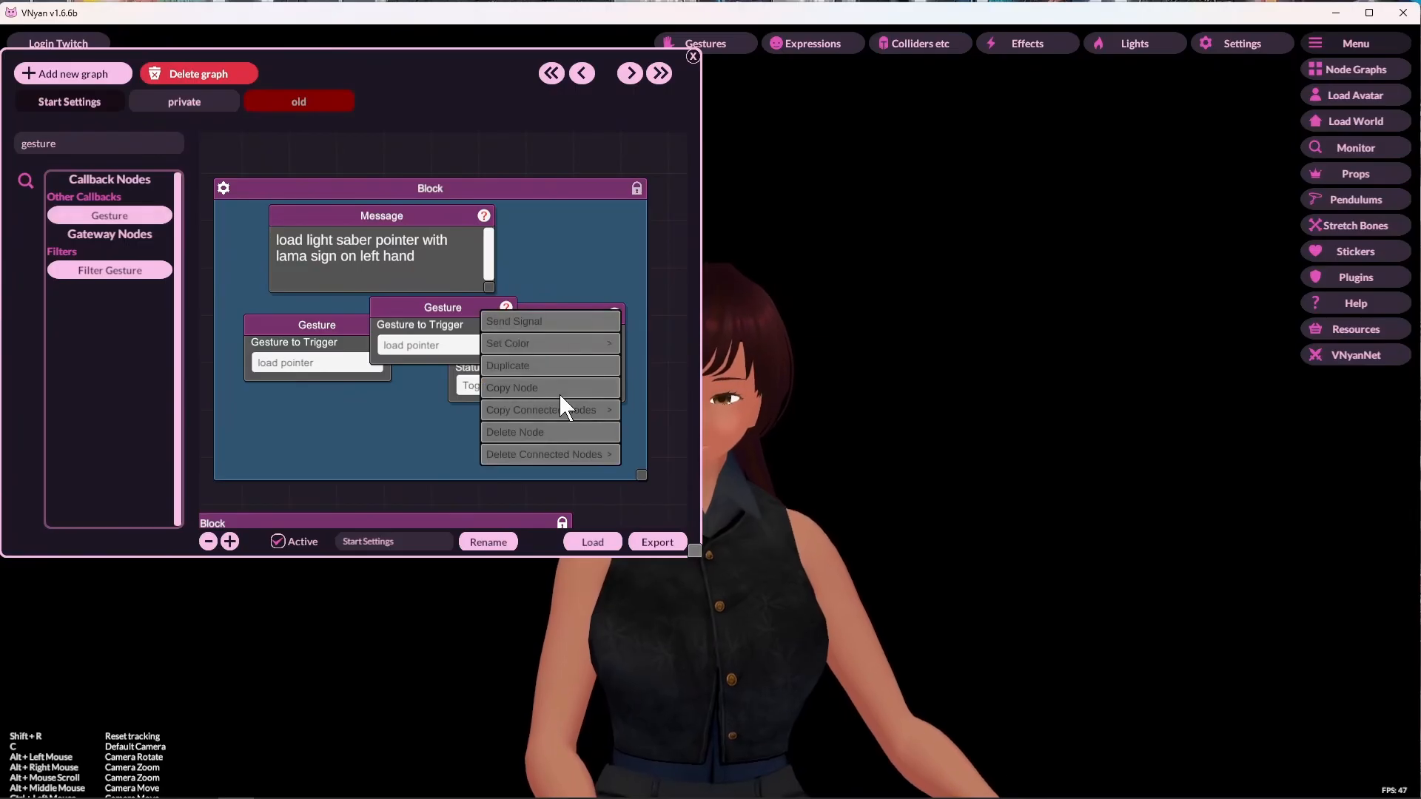
click(548, 430)
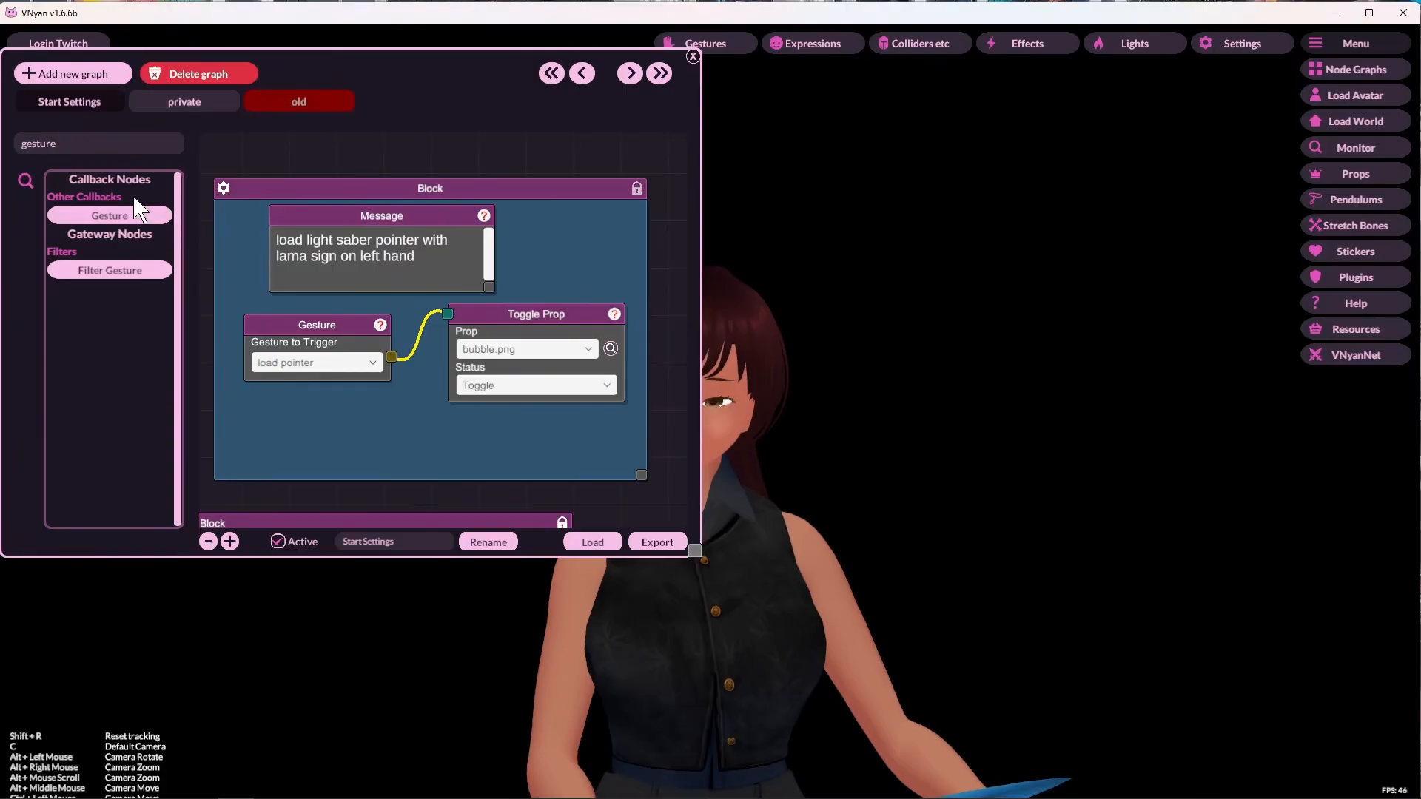
Step: Add a Toggle Prop node to the Start Settings graph and place it below the existing Toggle Prop node
click(57, 148)
text(toggle)
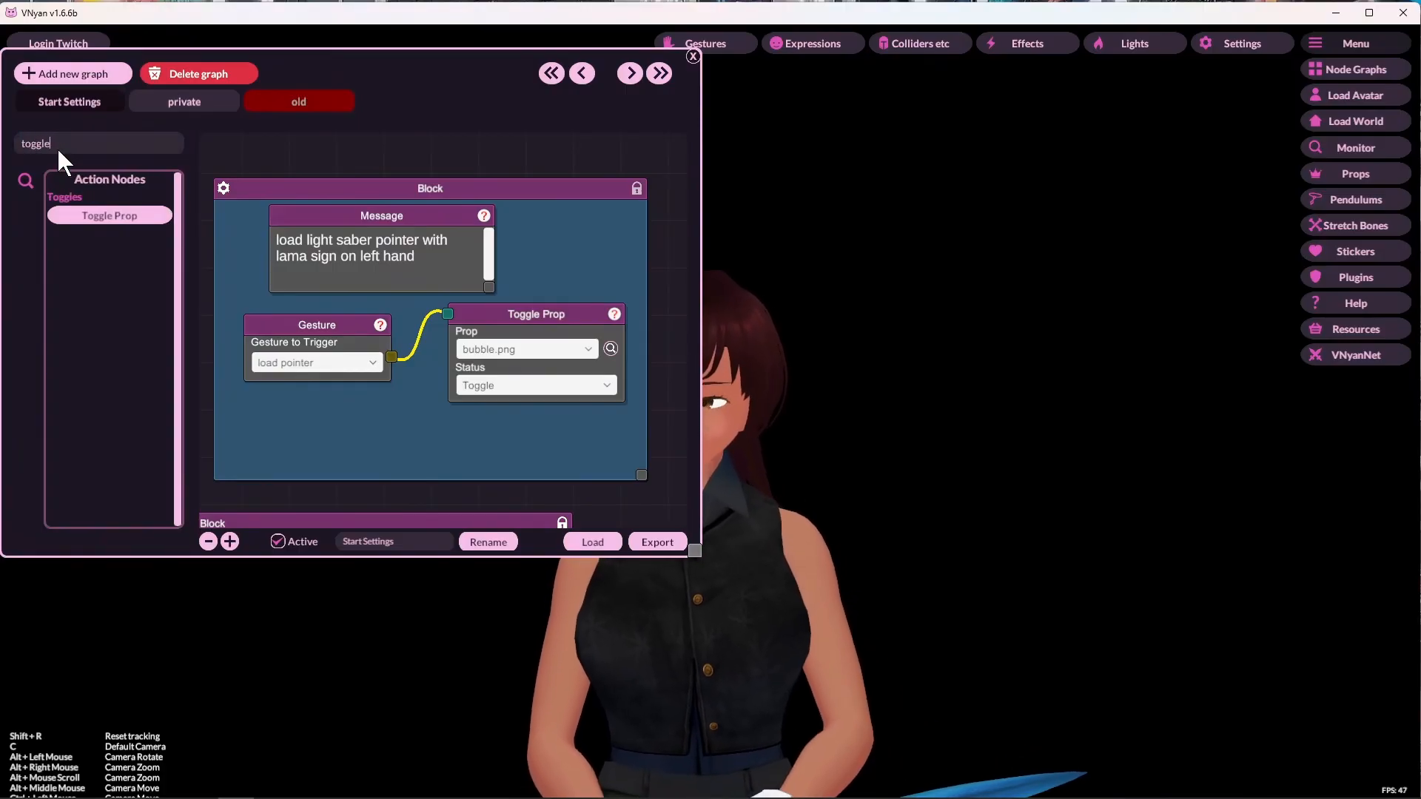
click(109, 224)
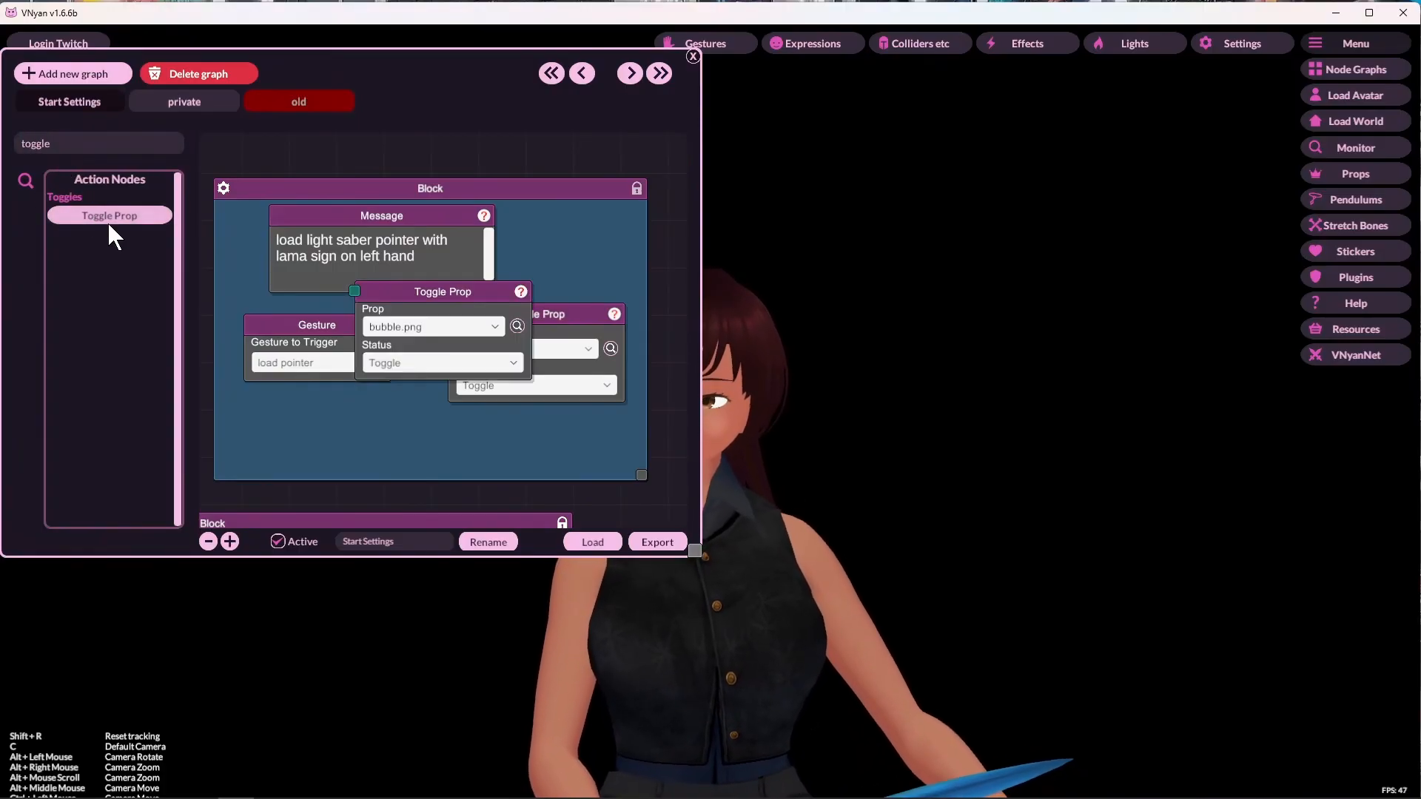
drag(470, 300, 587, 453)
Step: Add a Gesture node and place it below the existing Gesture node, beside the new Toggle Prop node
click(122, 145)
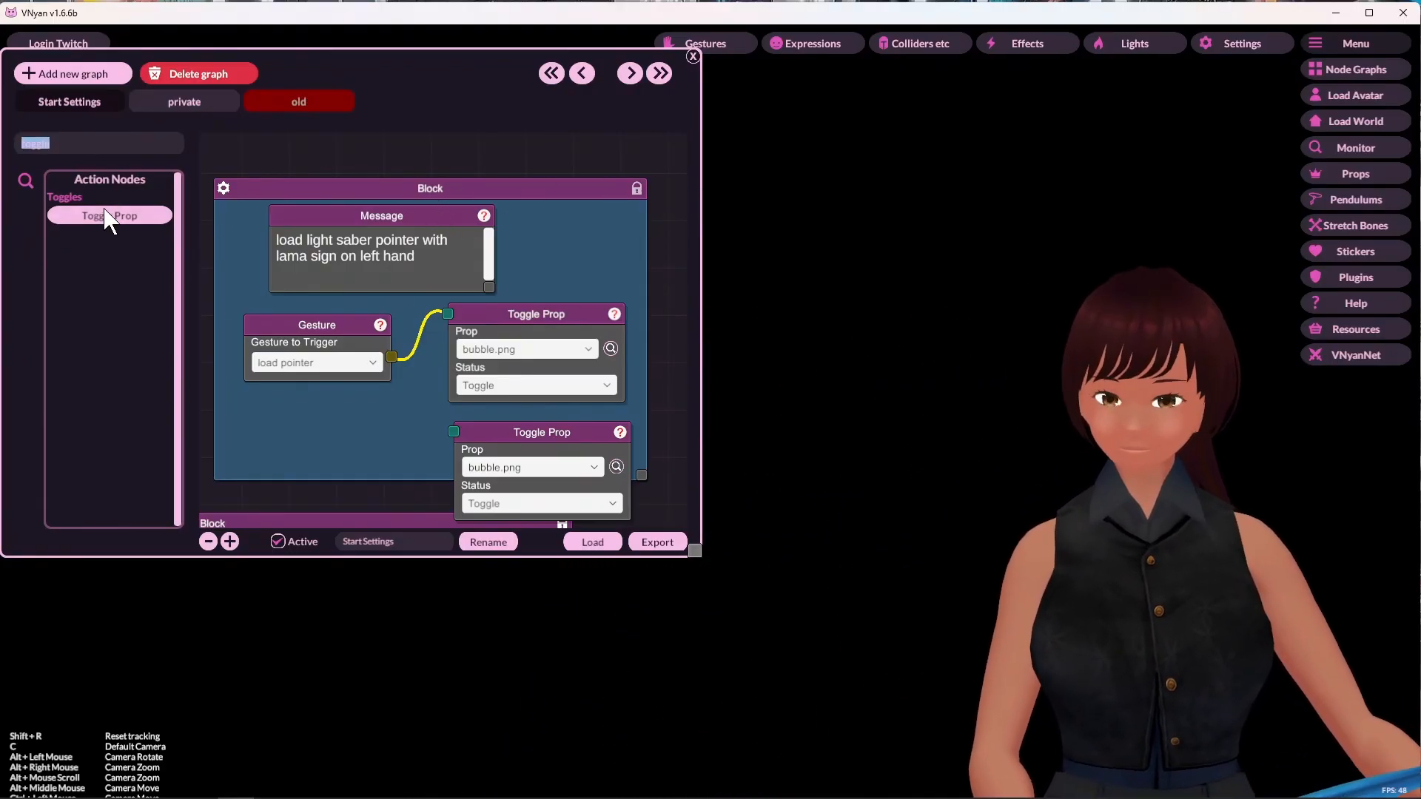
text(gesture)
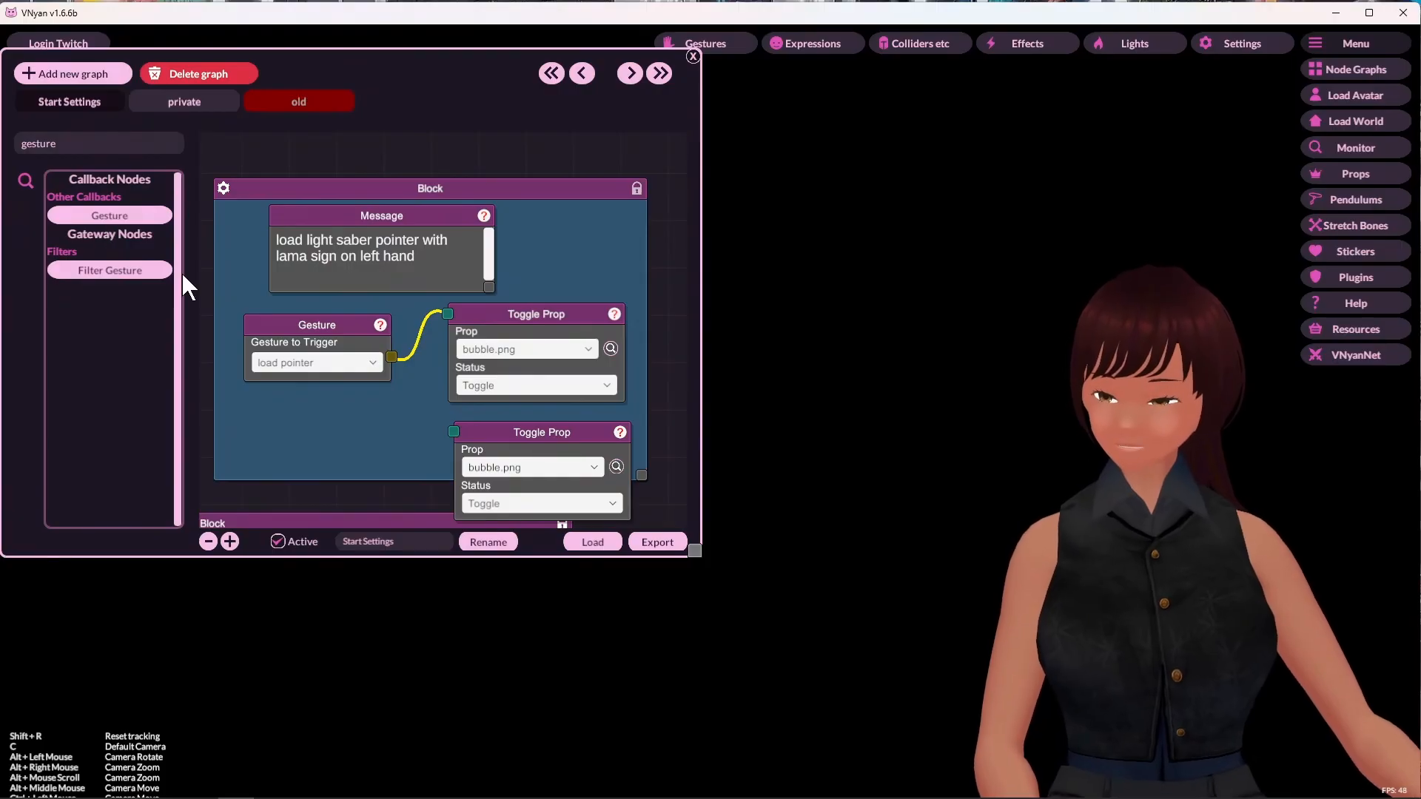
click(136, 218)
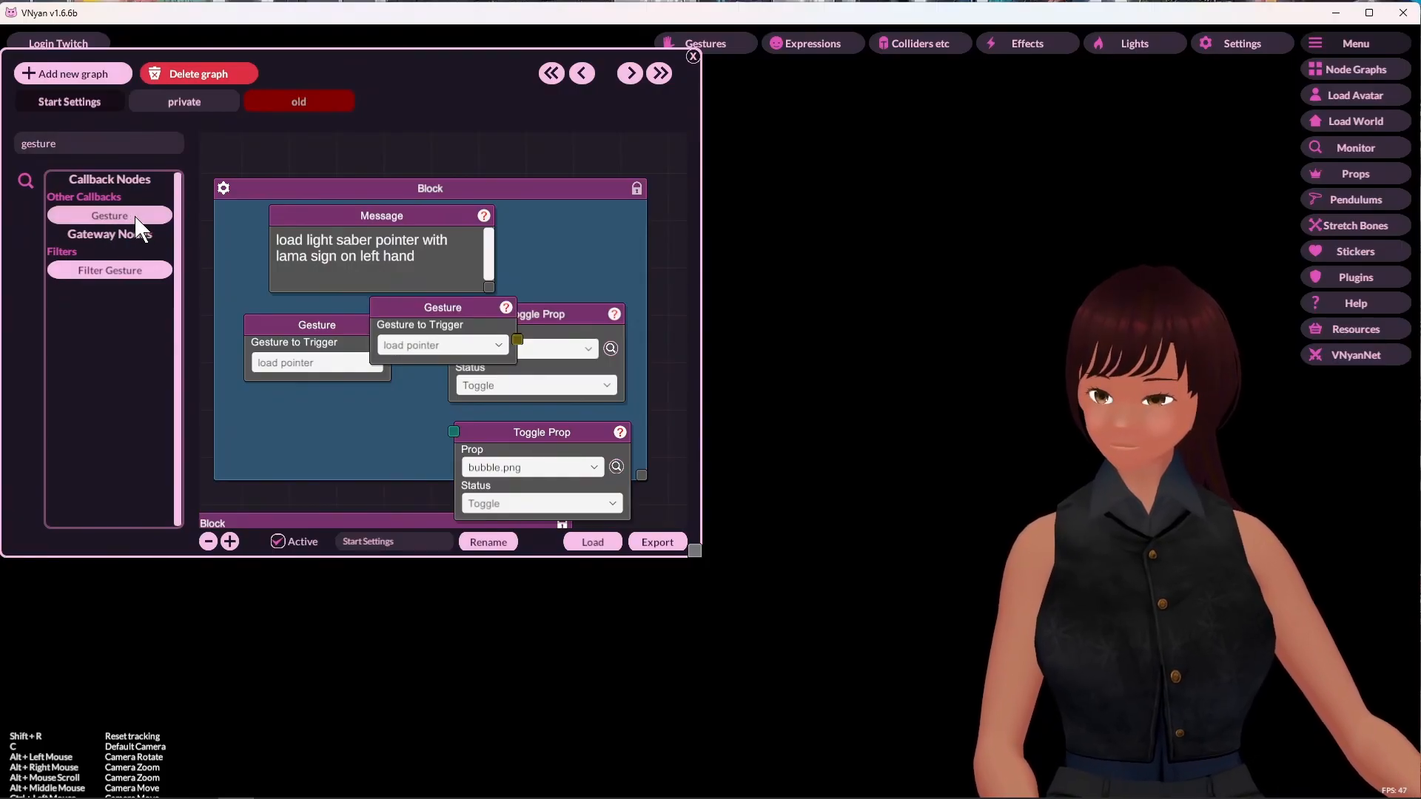
drag(455, 309, 322, 437)
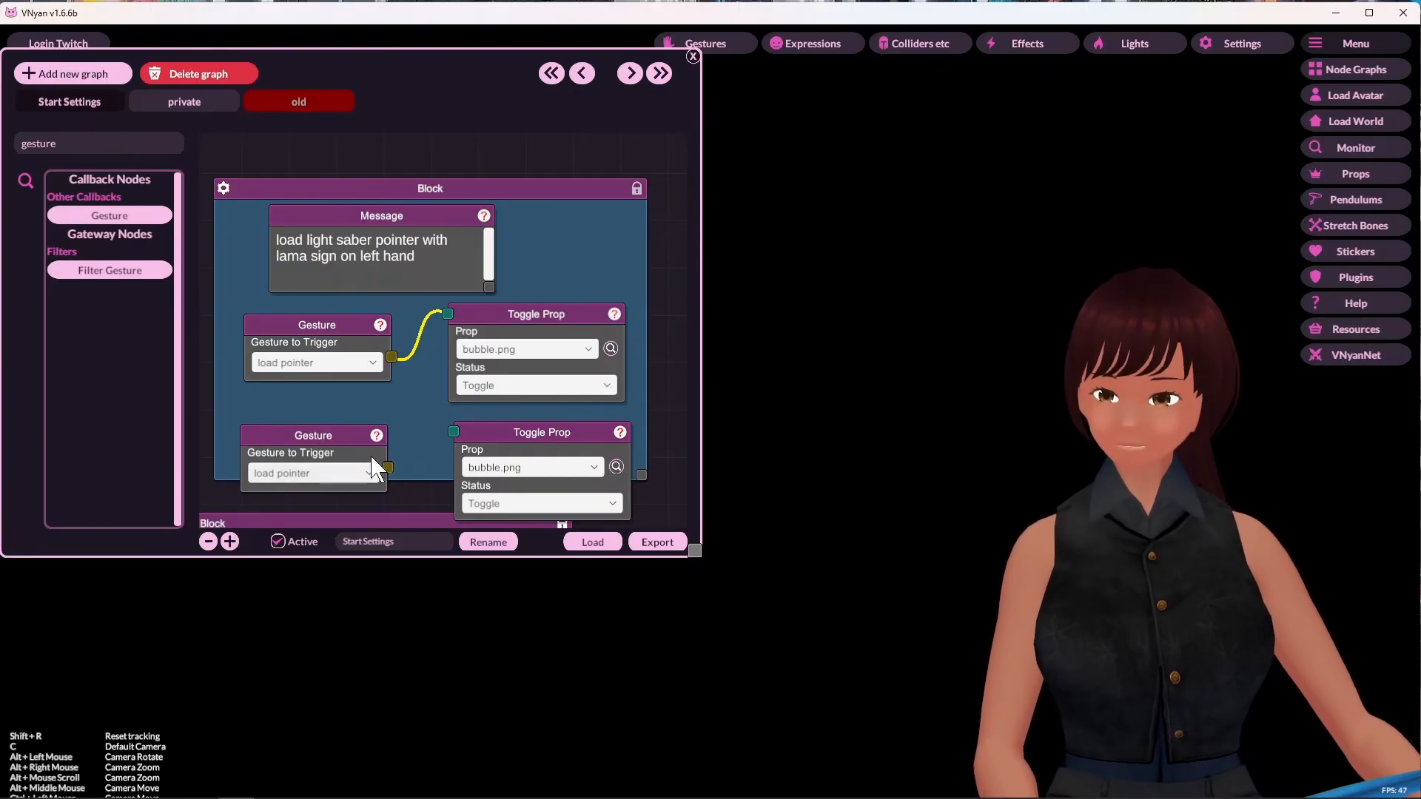
Step: Connect the new Gesture node's output to the new Toggle Prop node and select load pointer as its gesture to trigger
drag(388, 468, 455, 432)
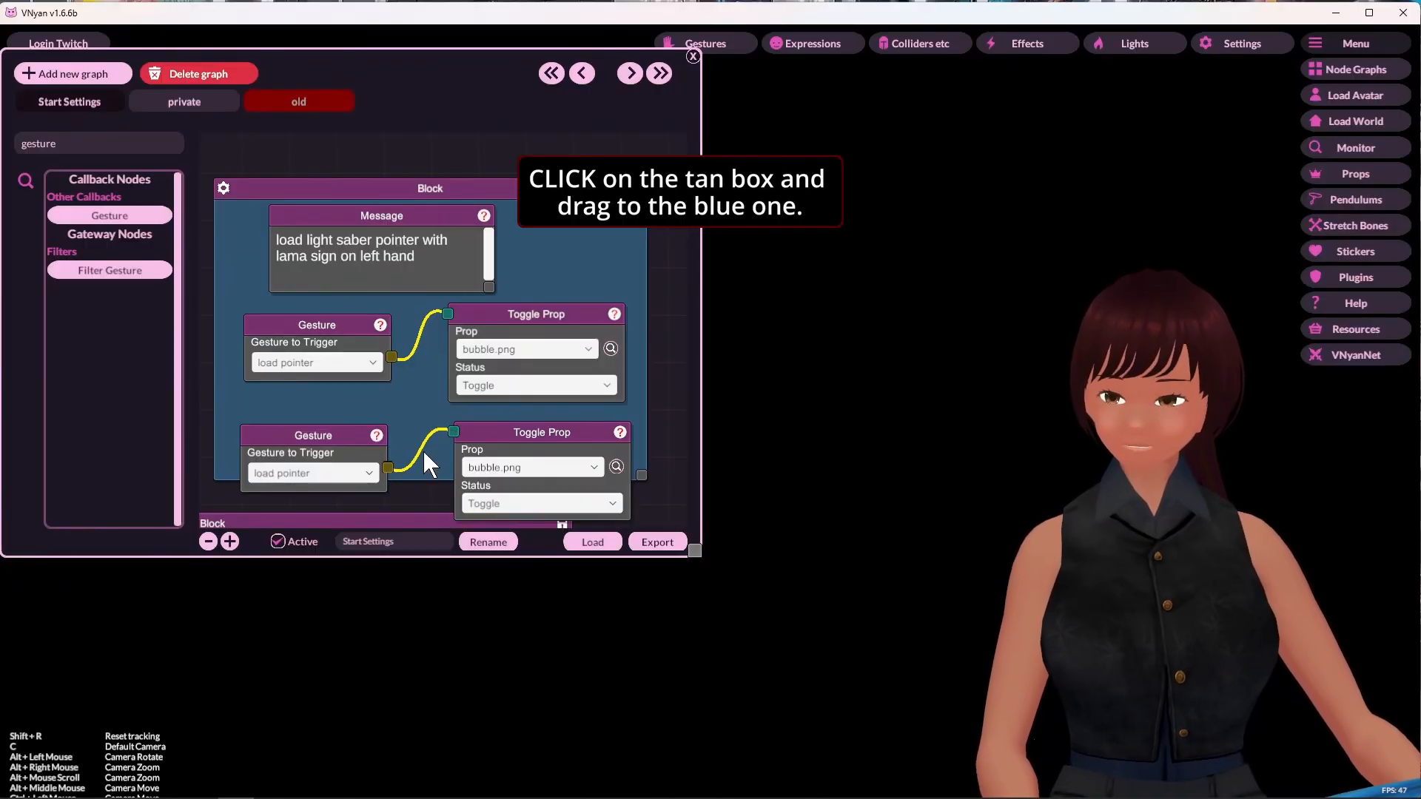
click(361, 475)
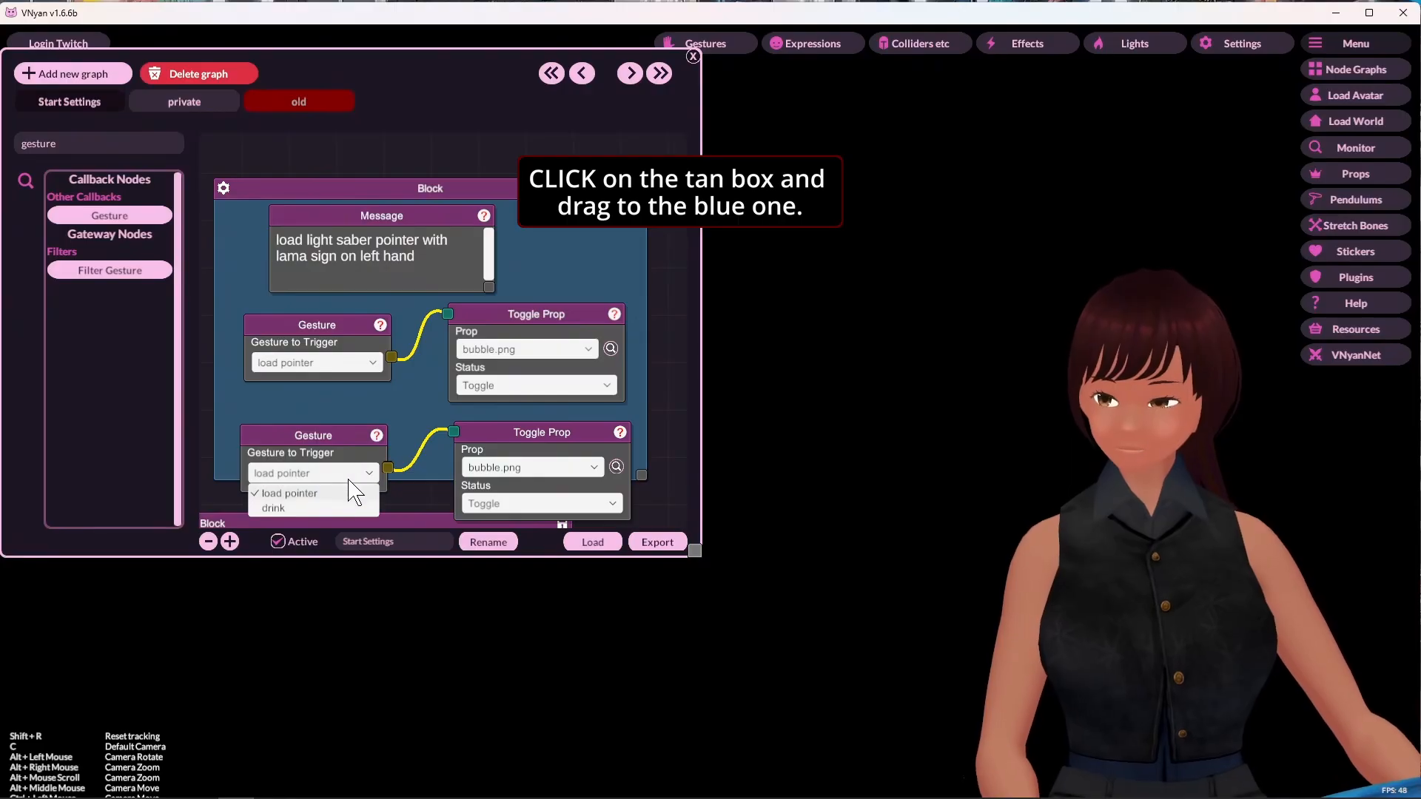
click(291, 494)
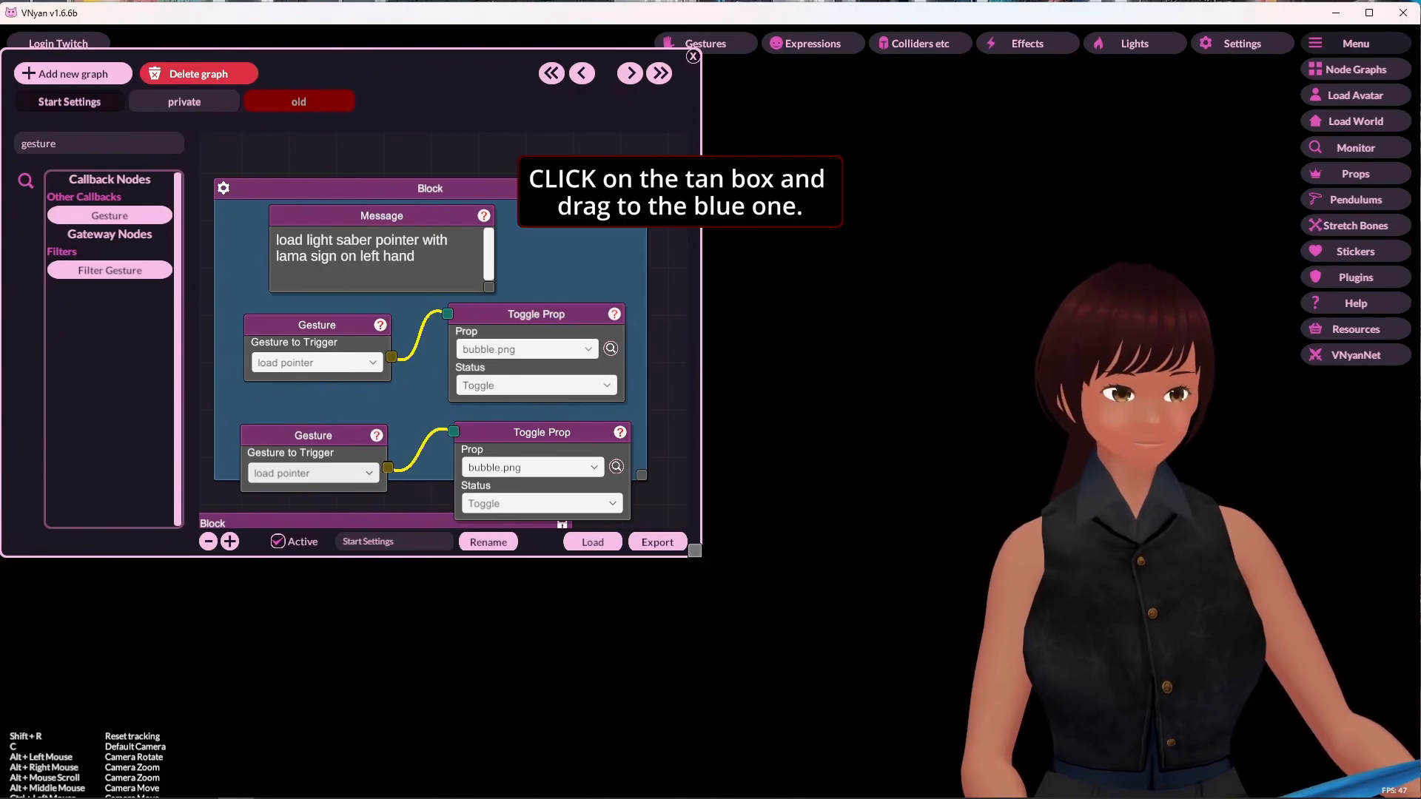
Step: Check the Sting-Sword prop's name and linked bone among the loaded props, leaving its settings as they are
click(1355, 173)
drag(1246, 197, 811, 117)
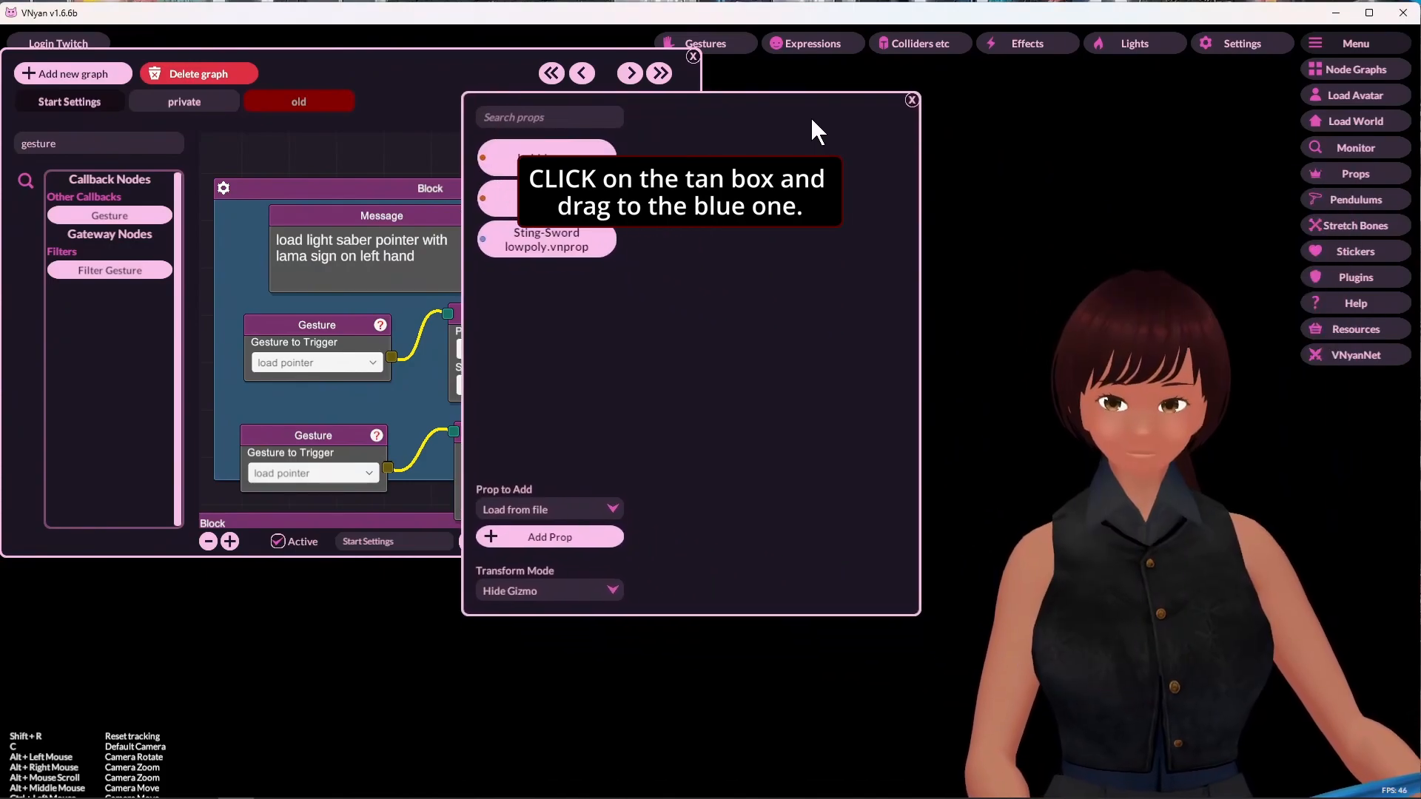
click(572, 247)
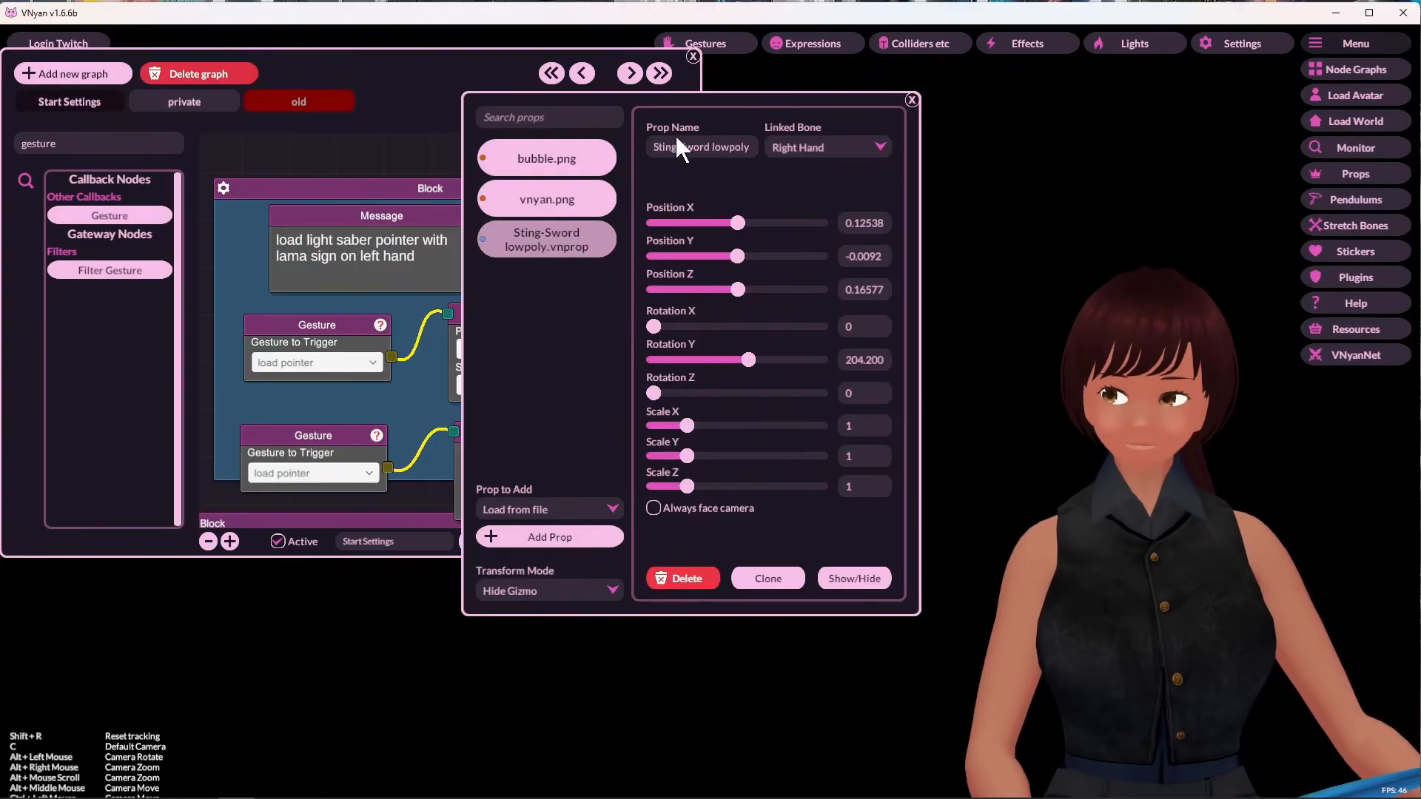
click(912, 99)
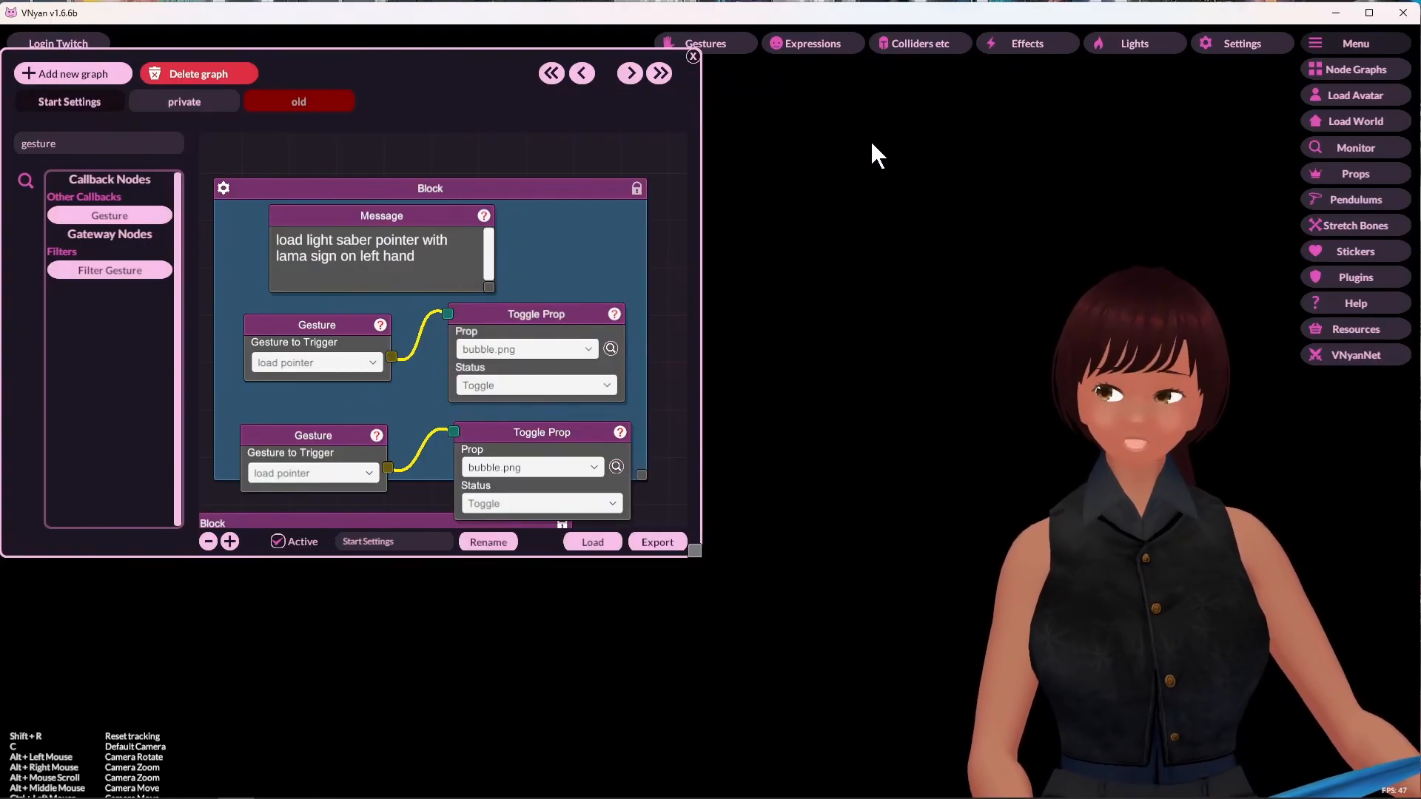
Step: Open the gestures and review the load pointer gesture's settings and its avatar hand options
click(729, 40)
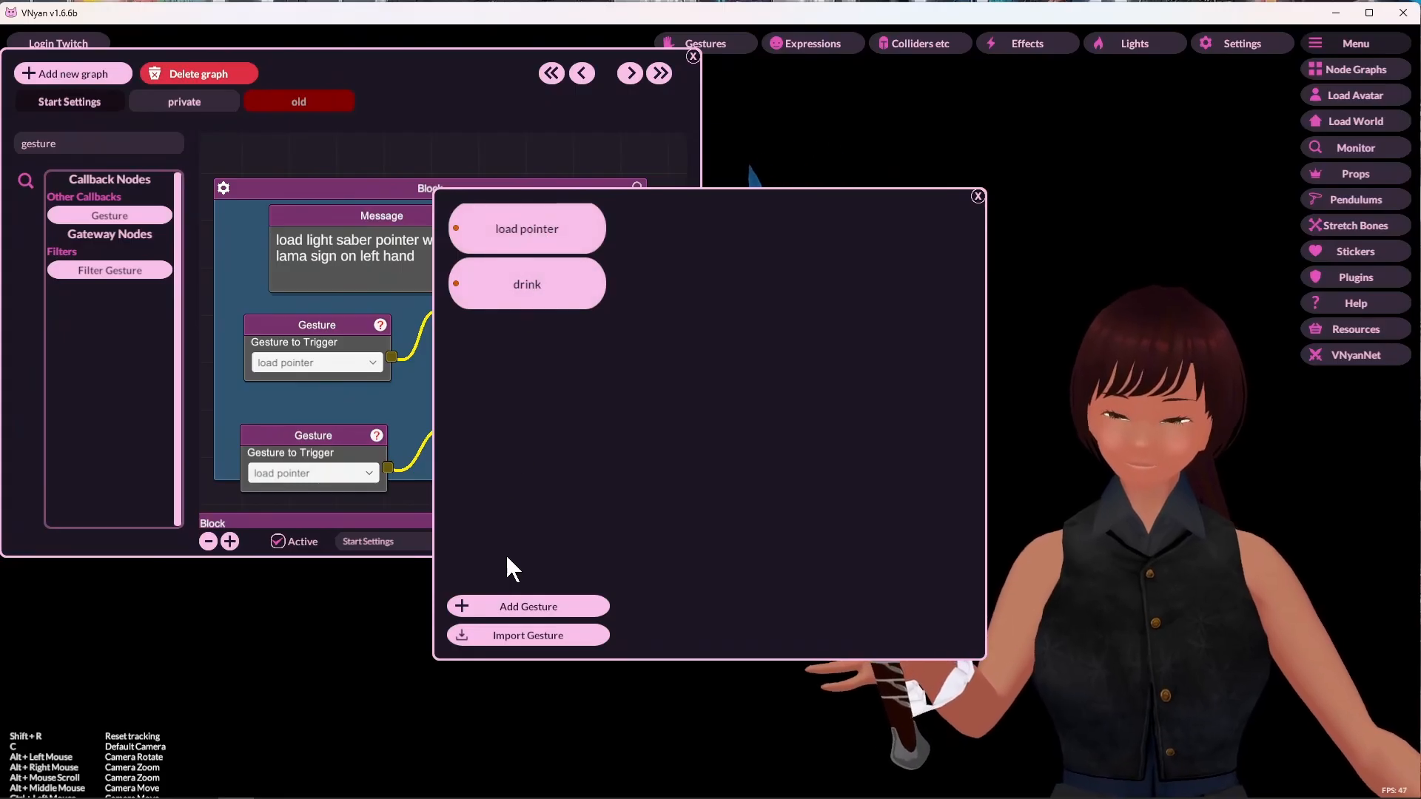
click(511, 226)
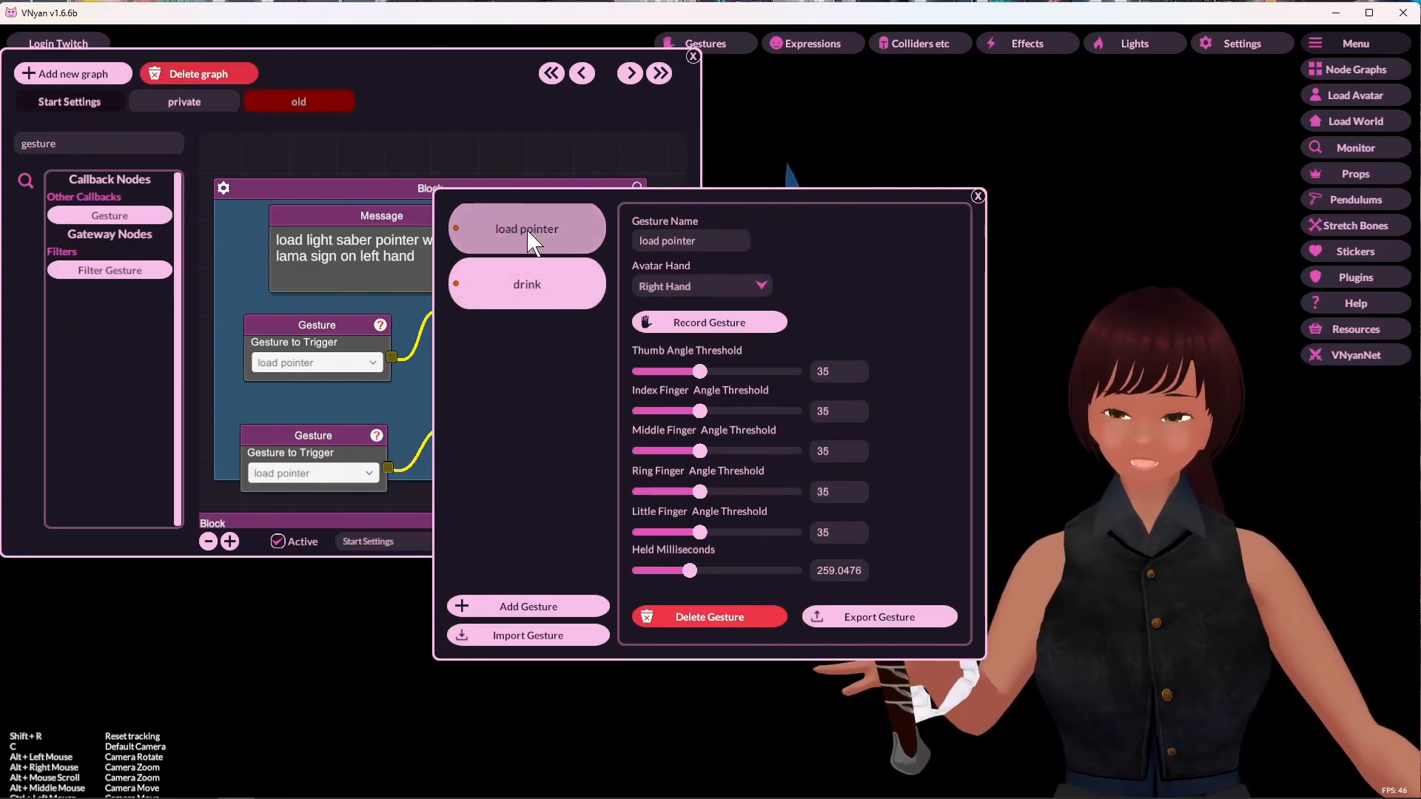
click(729, 288)
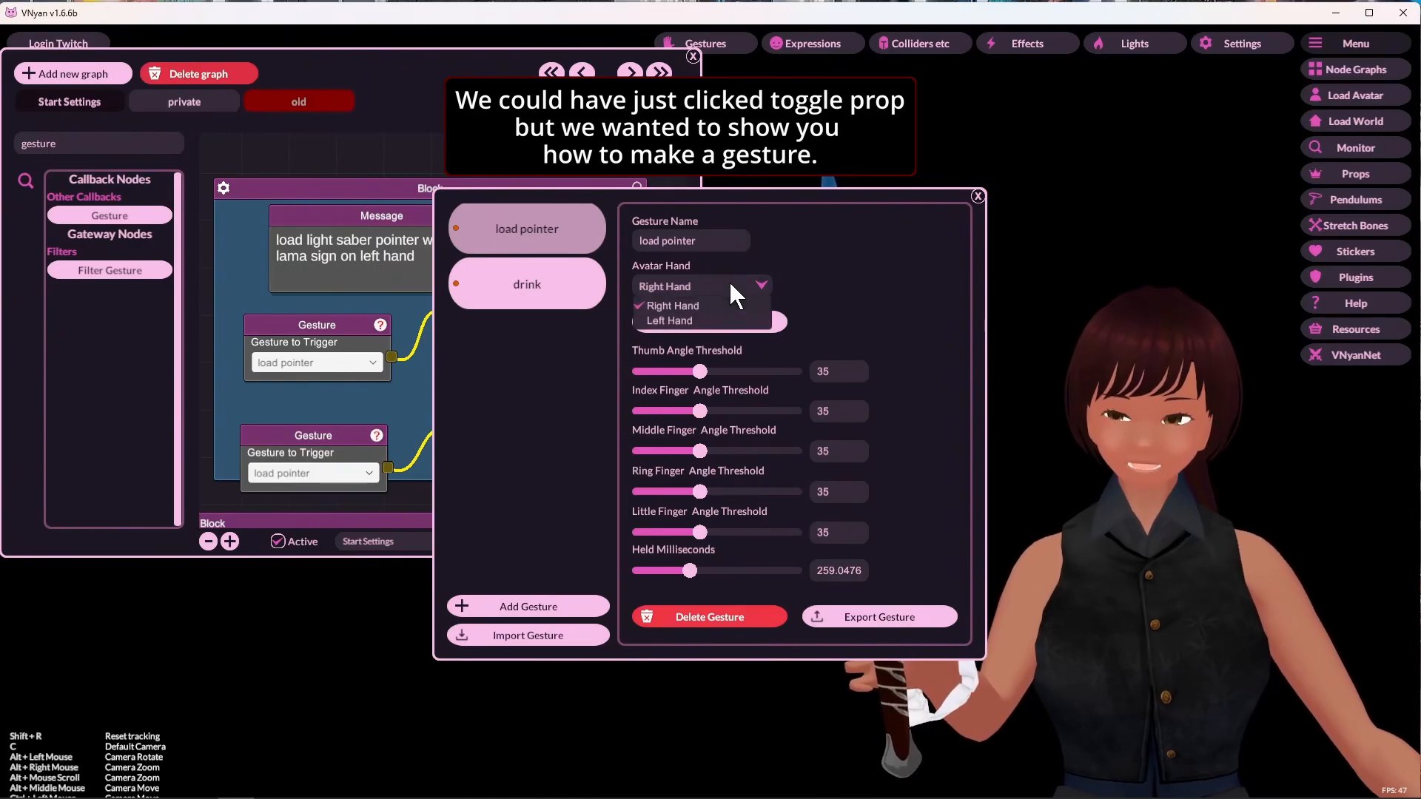
click(730, 283)
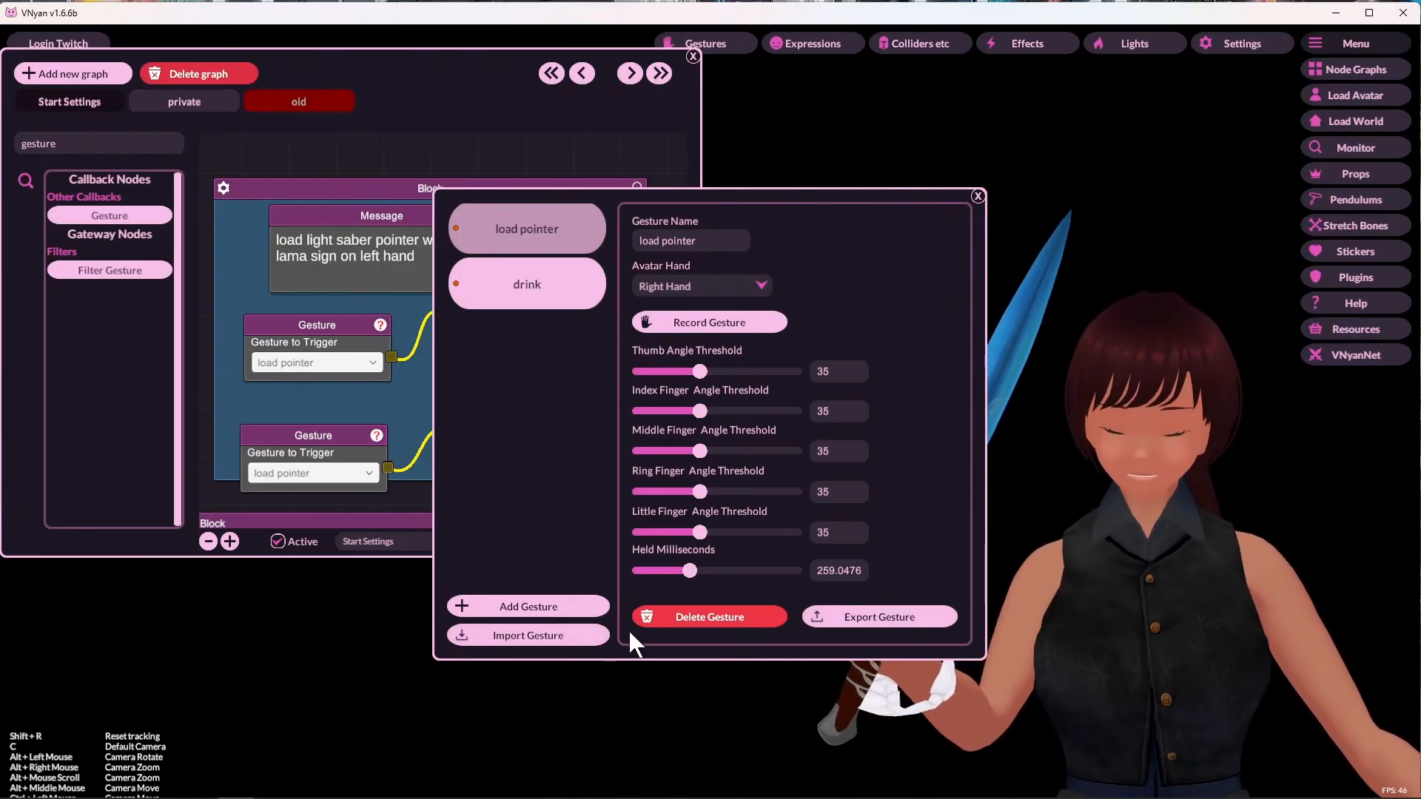
Step: Add a new gesture named load sting and record the hand pose for the avatar's right hand
click(512, 609)
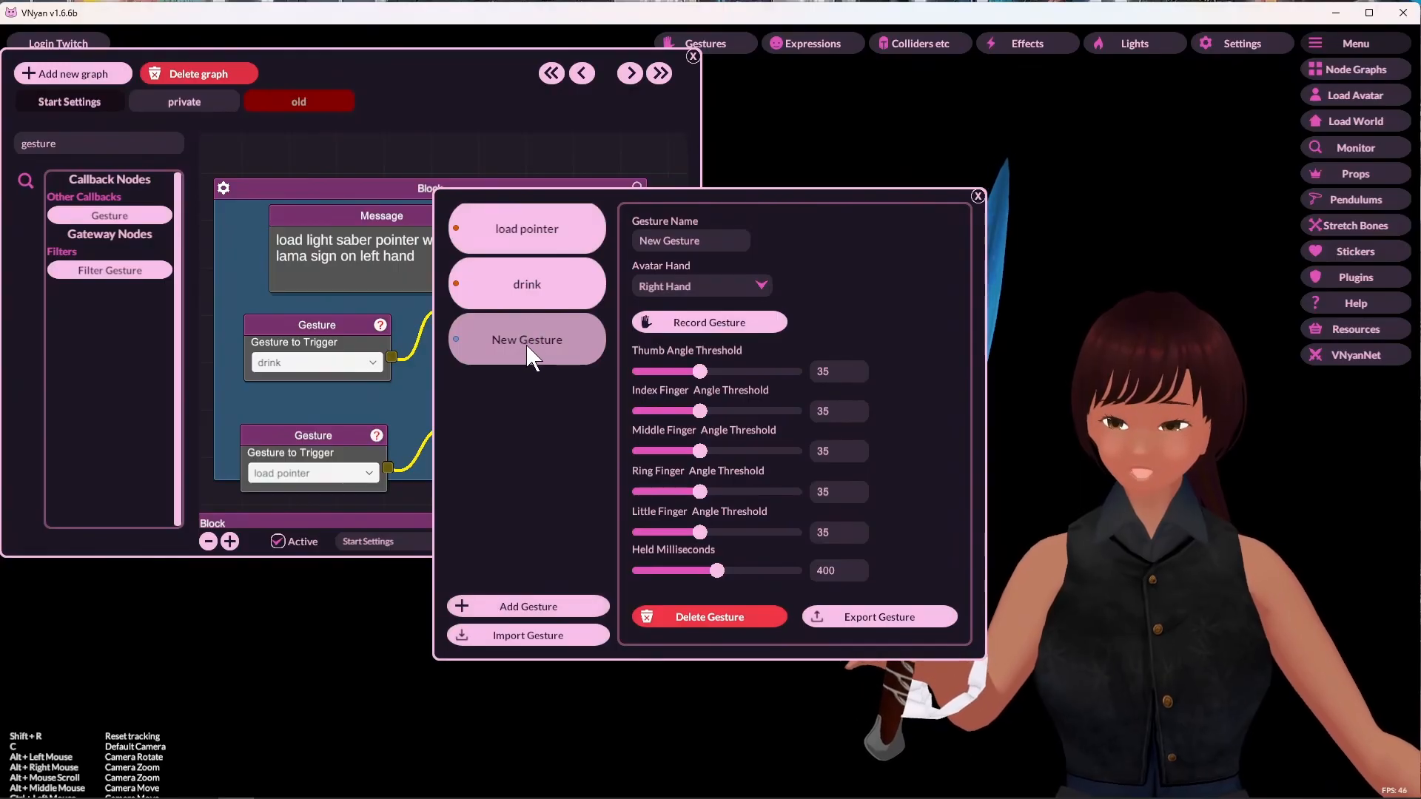
click(686, 243)
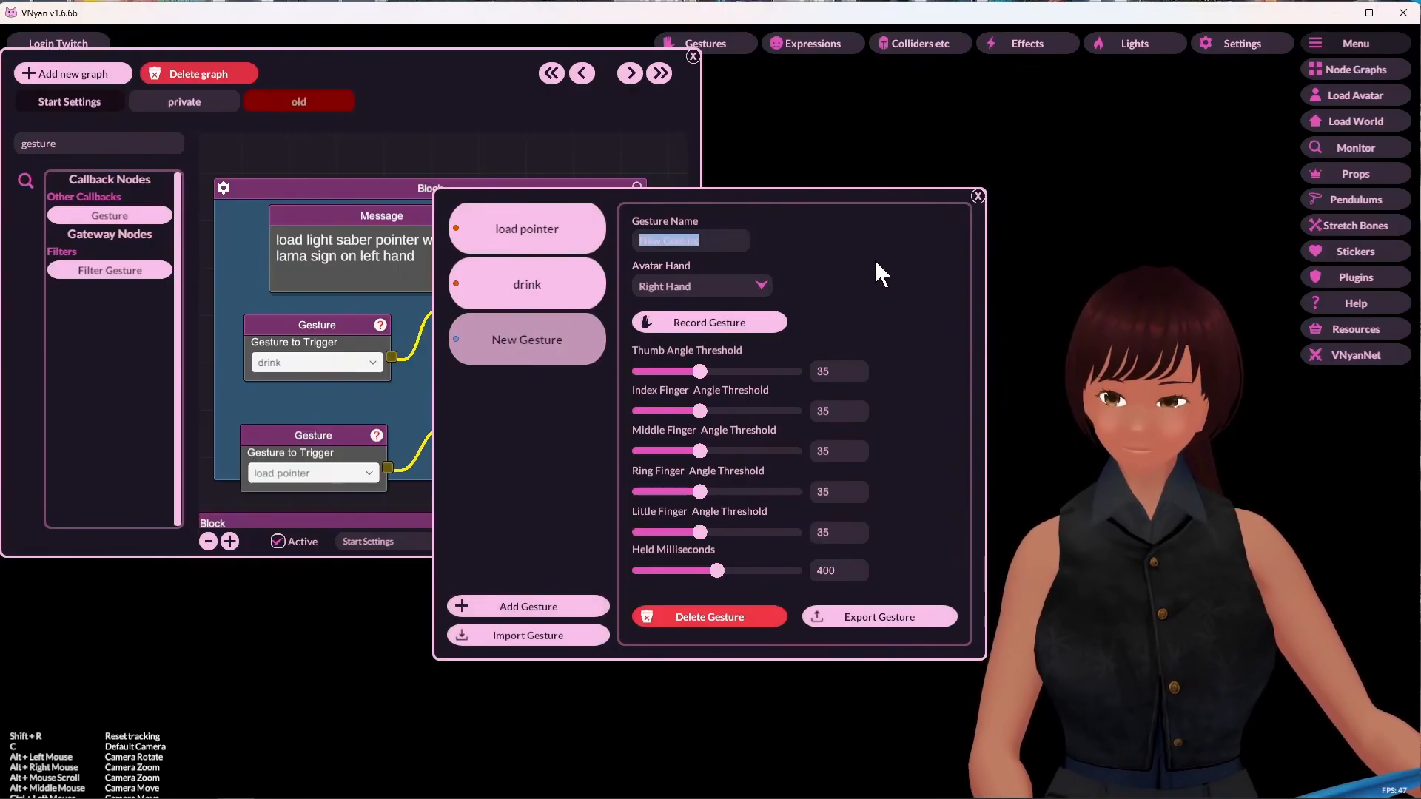
text(loa)
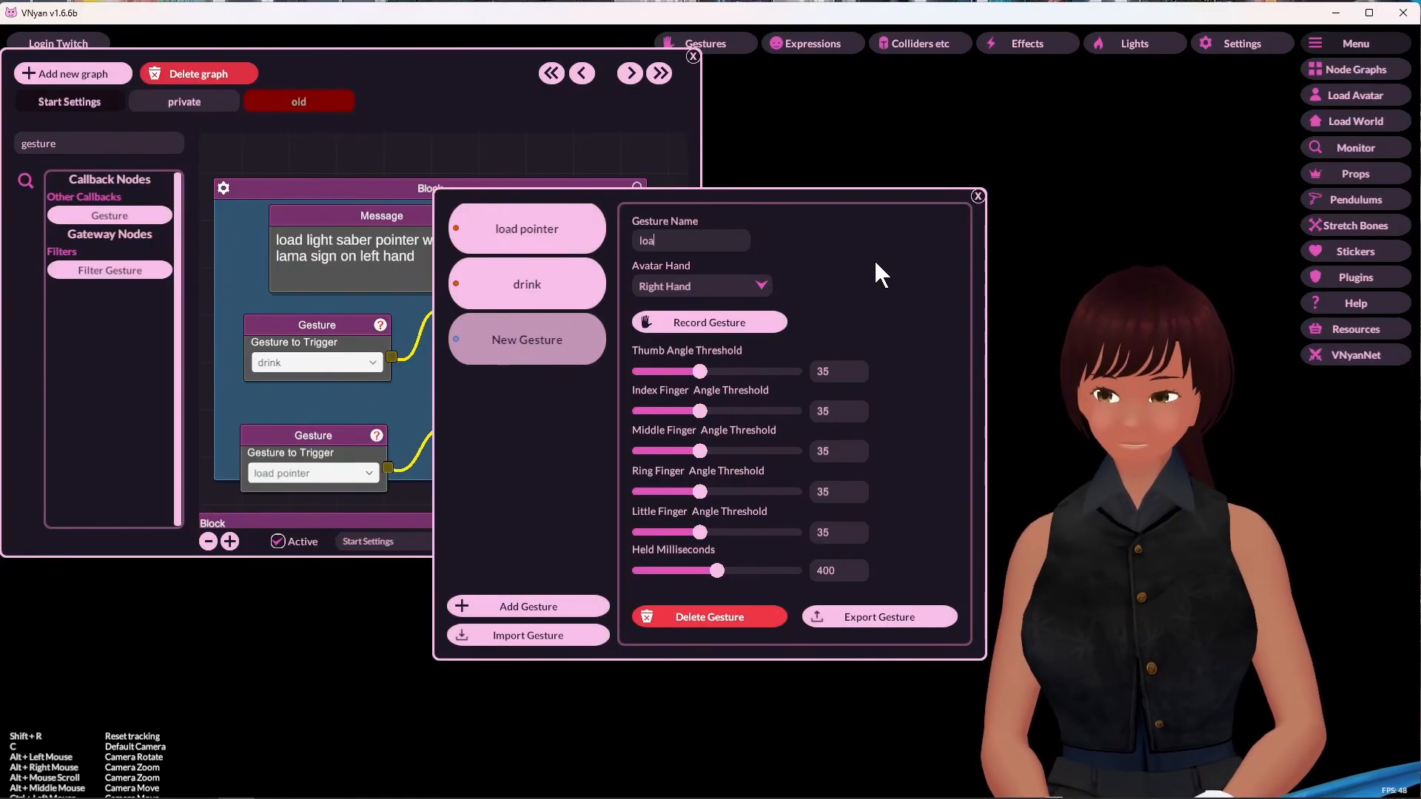
text(d sting)
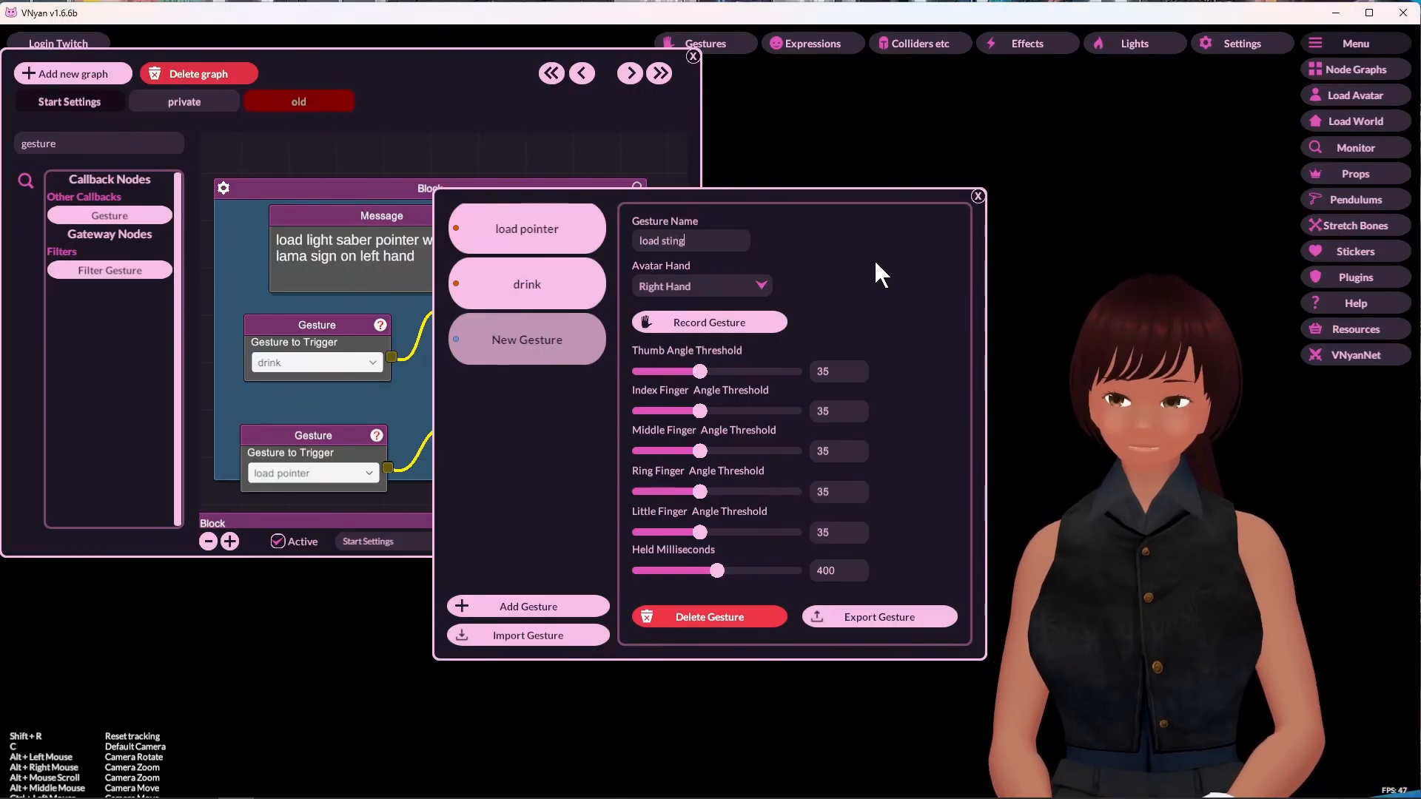
click(713, 323)
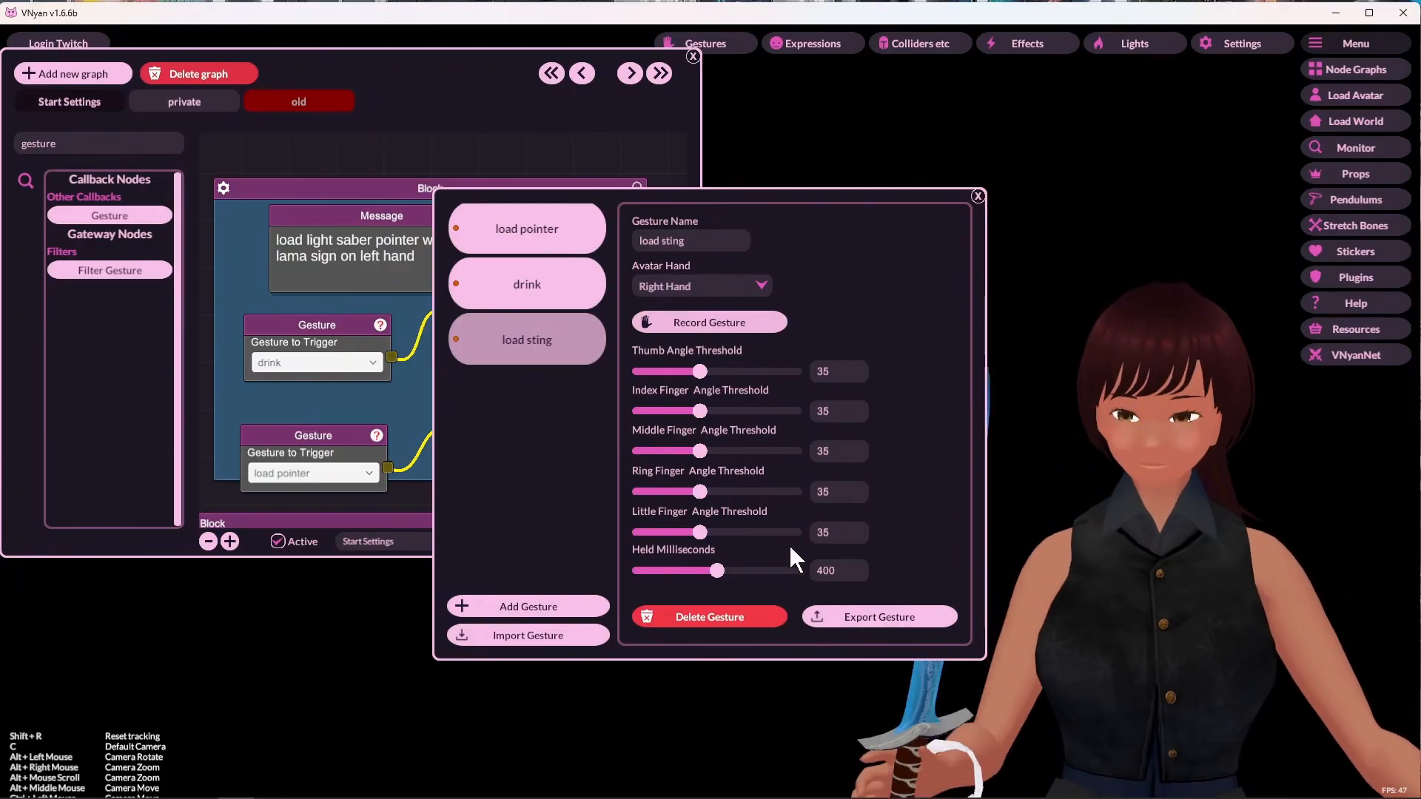
Step: Delete the load pointer gesture, check the load sting gesture's settings, and close the gestures window
click(533, 231)
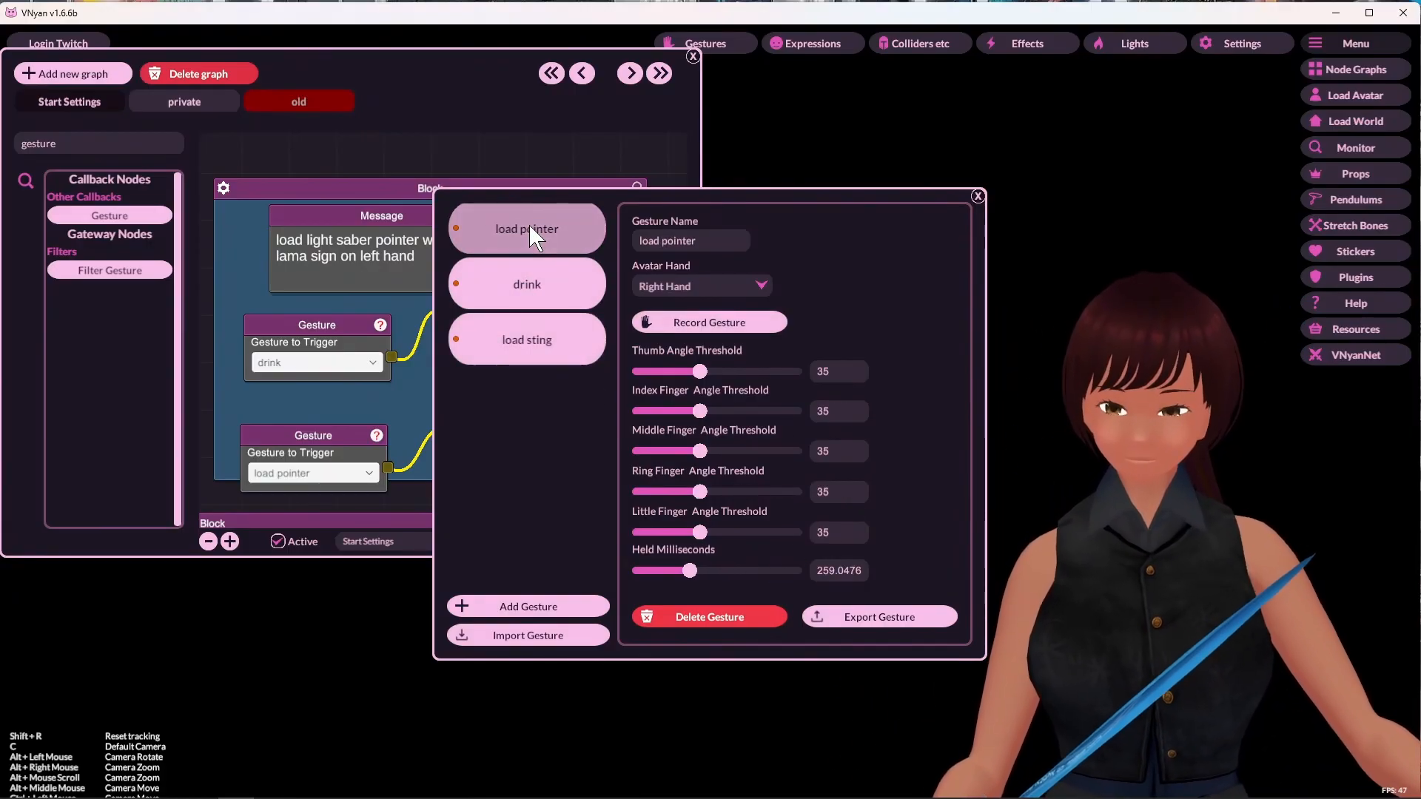
click(724, 615)
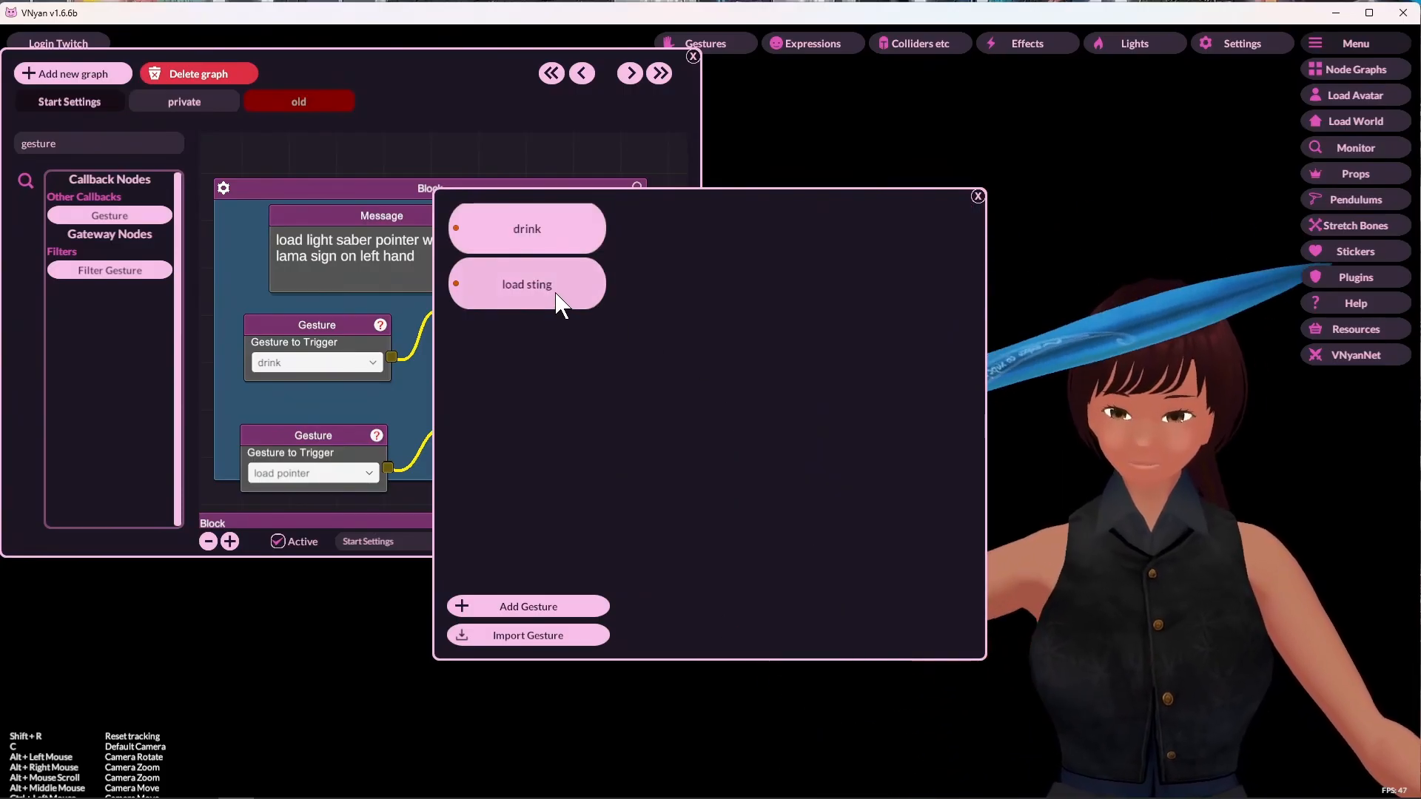
click(516, 291)
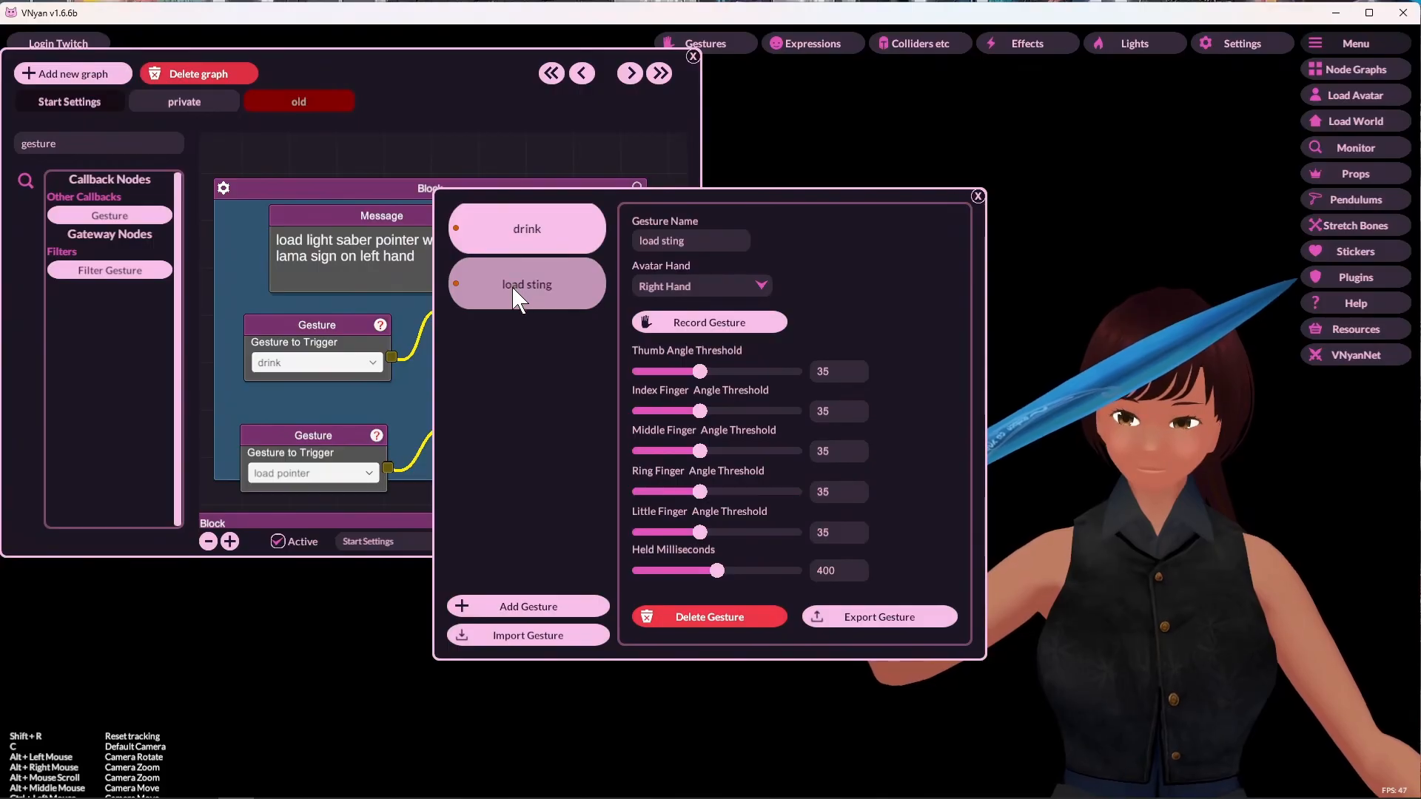
click(978, 197)
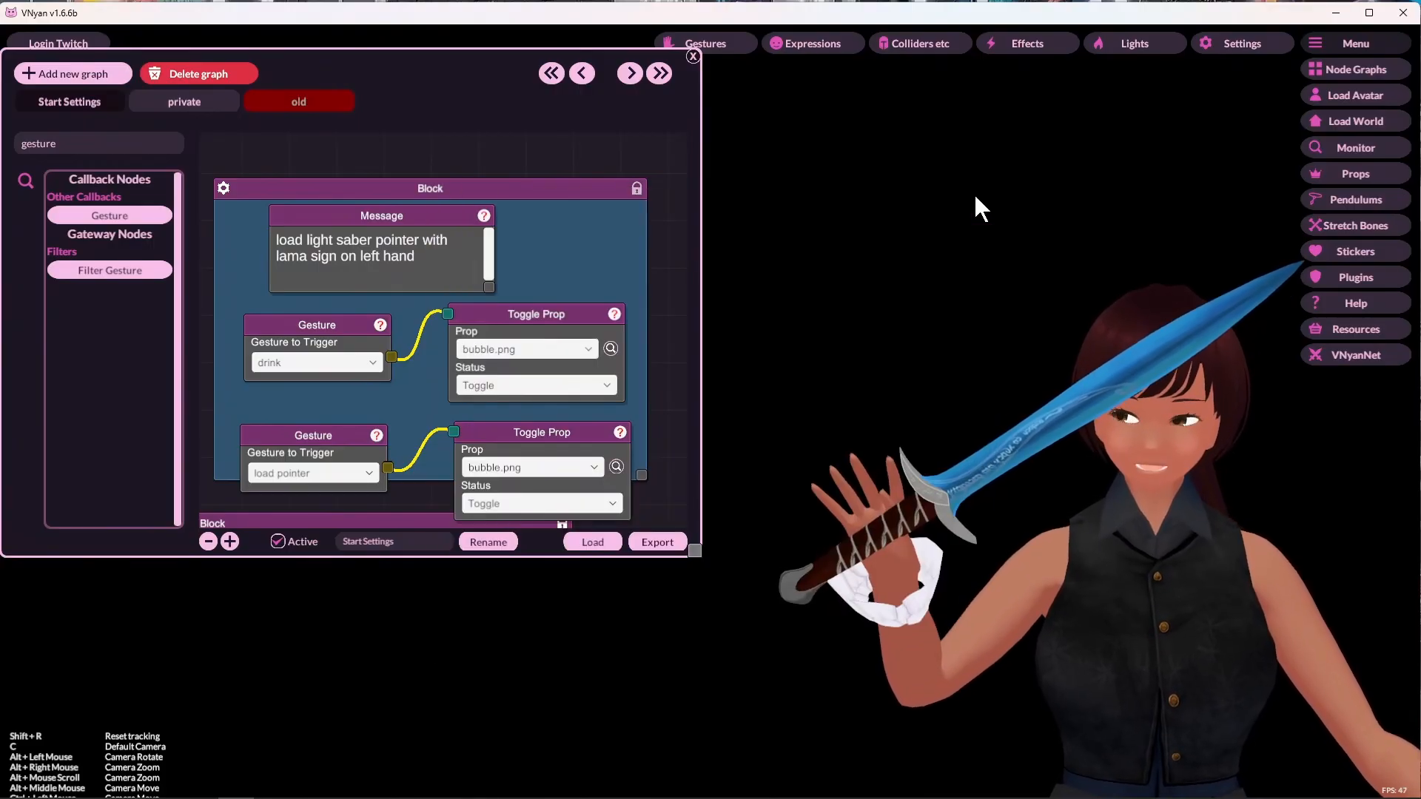
Step: Reopen the node graphs to refresh the gesture choices and set the lower Gesture node to trigger load sting
click(333, 478)
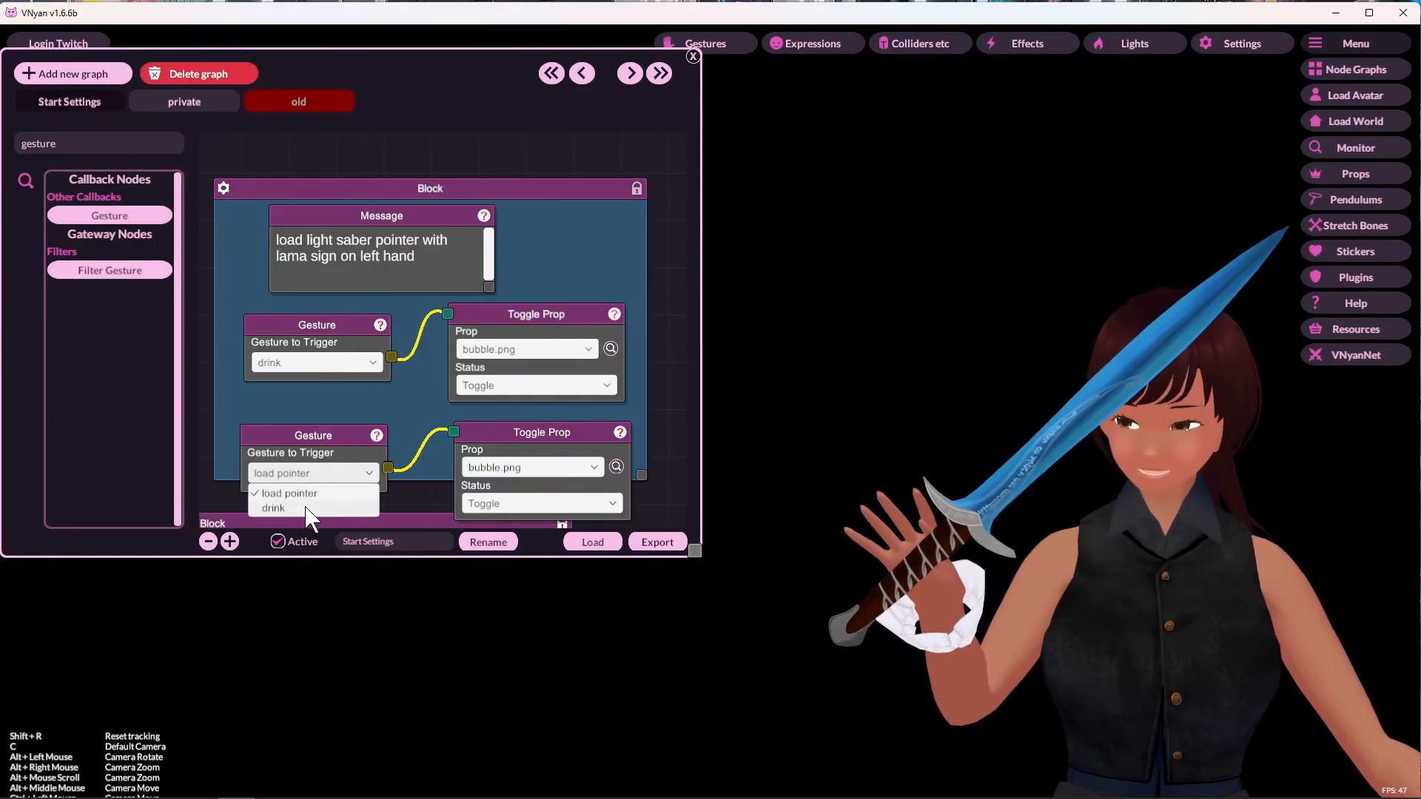
click(326, 442)
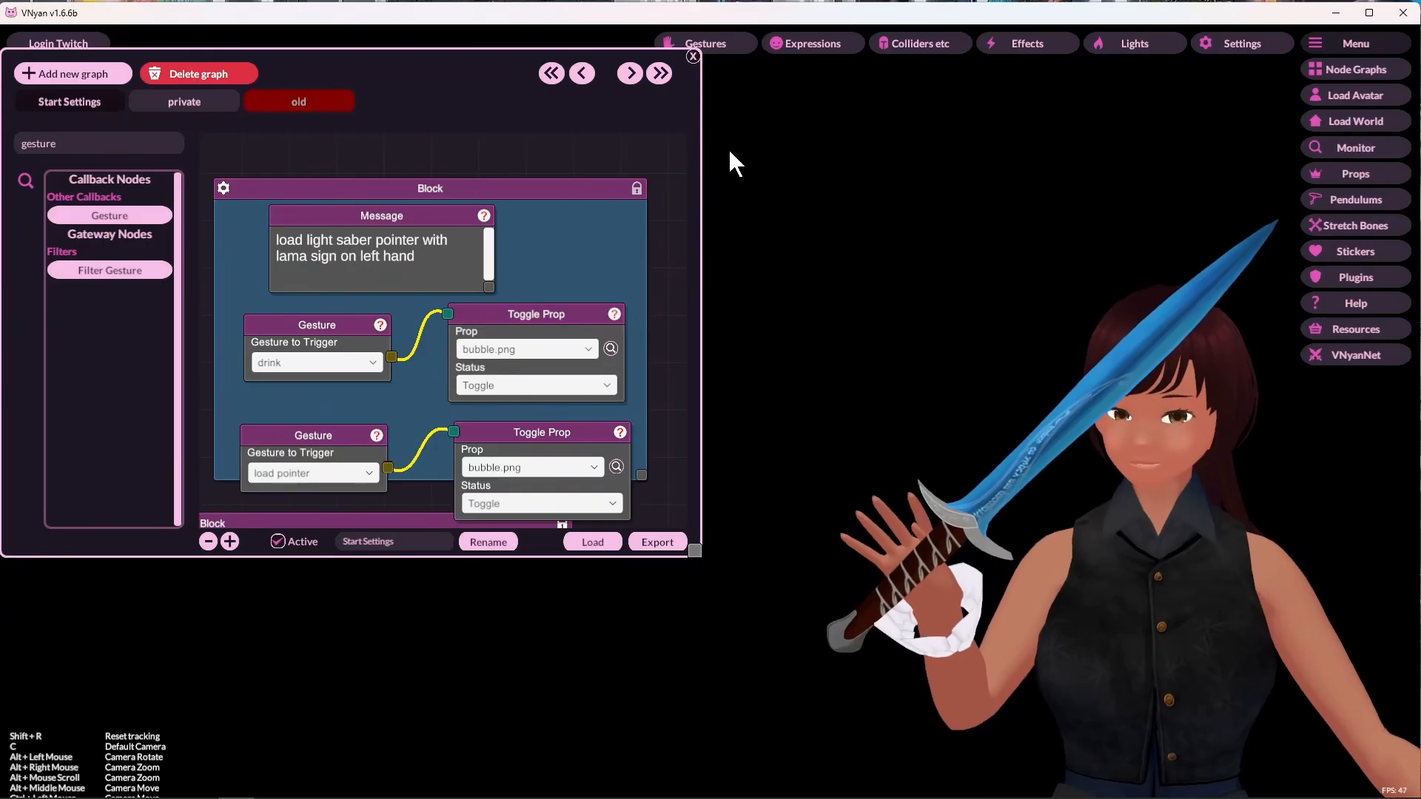
click(693, 56)
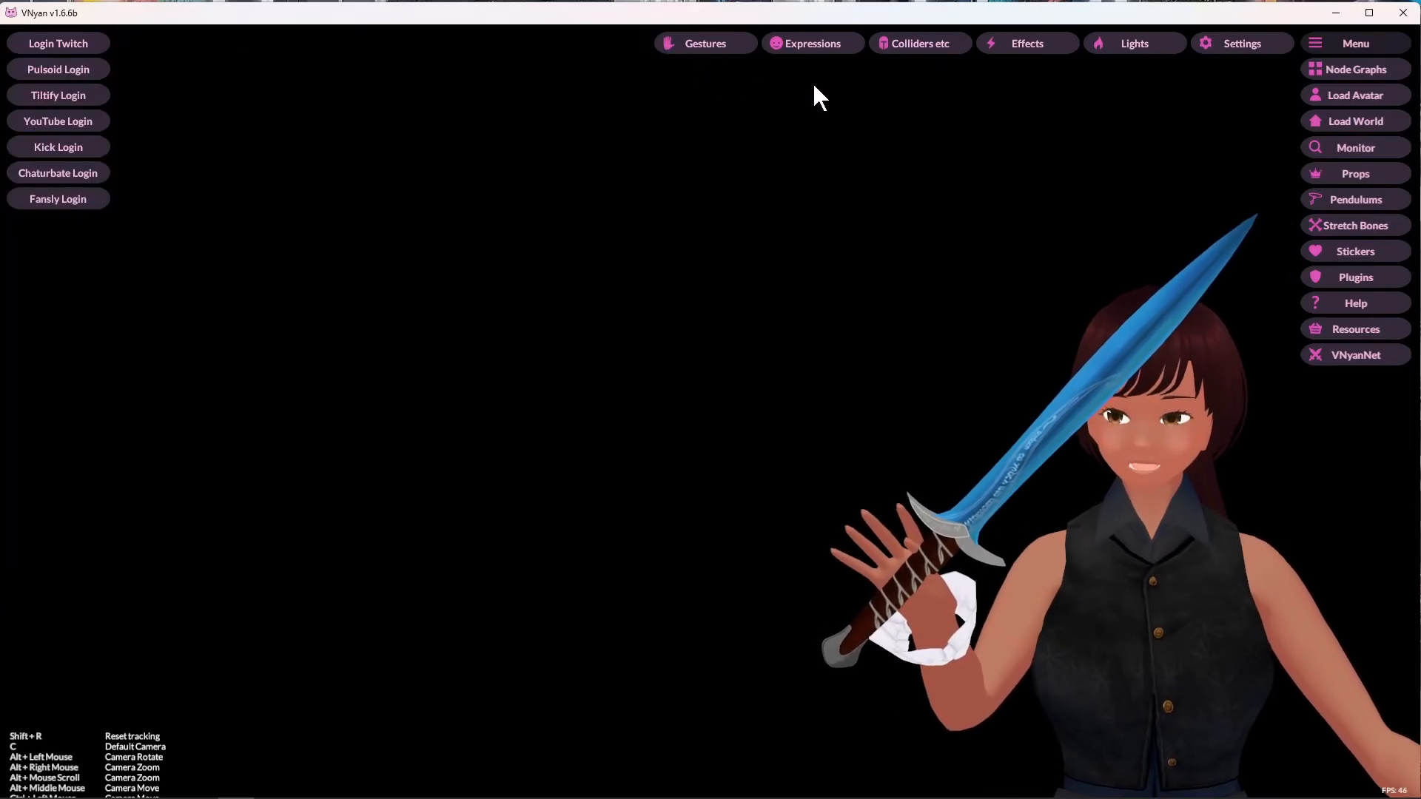
click(1348, 68)
click(315, 473)
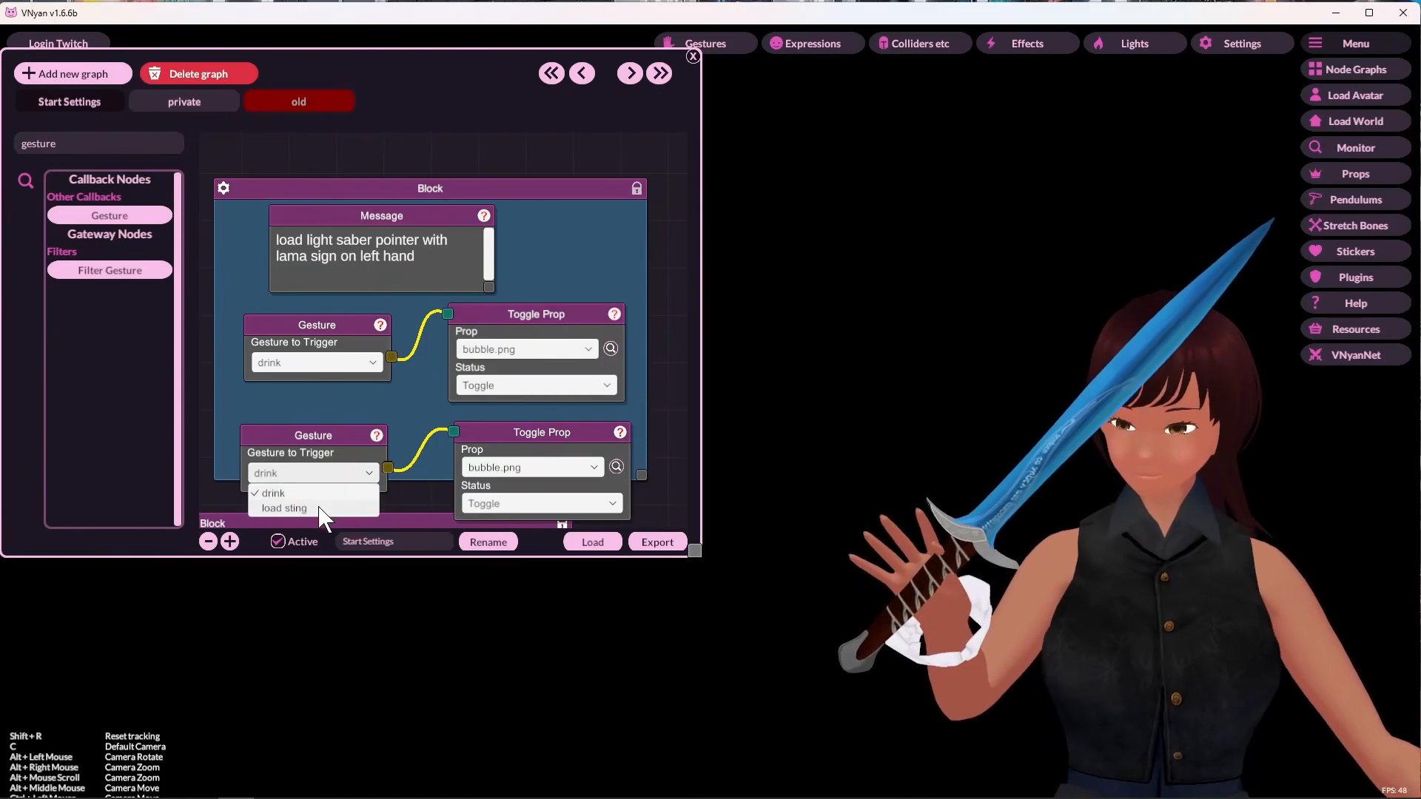
click(314, 509)
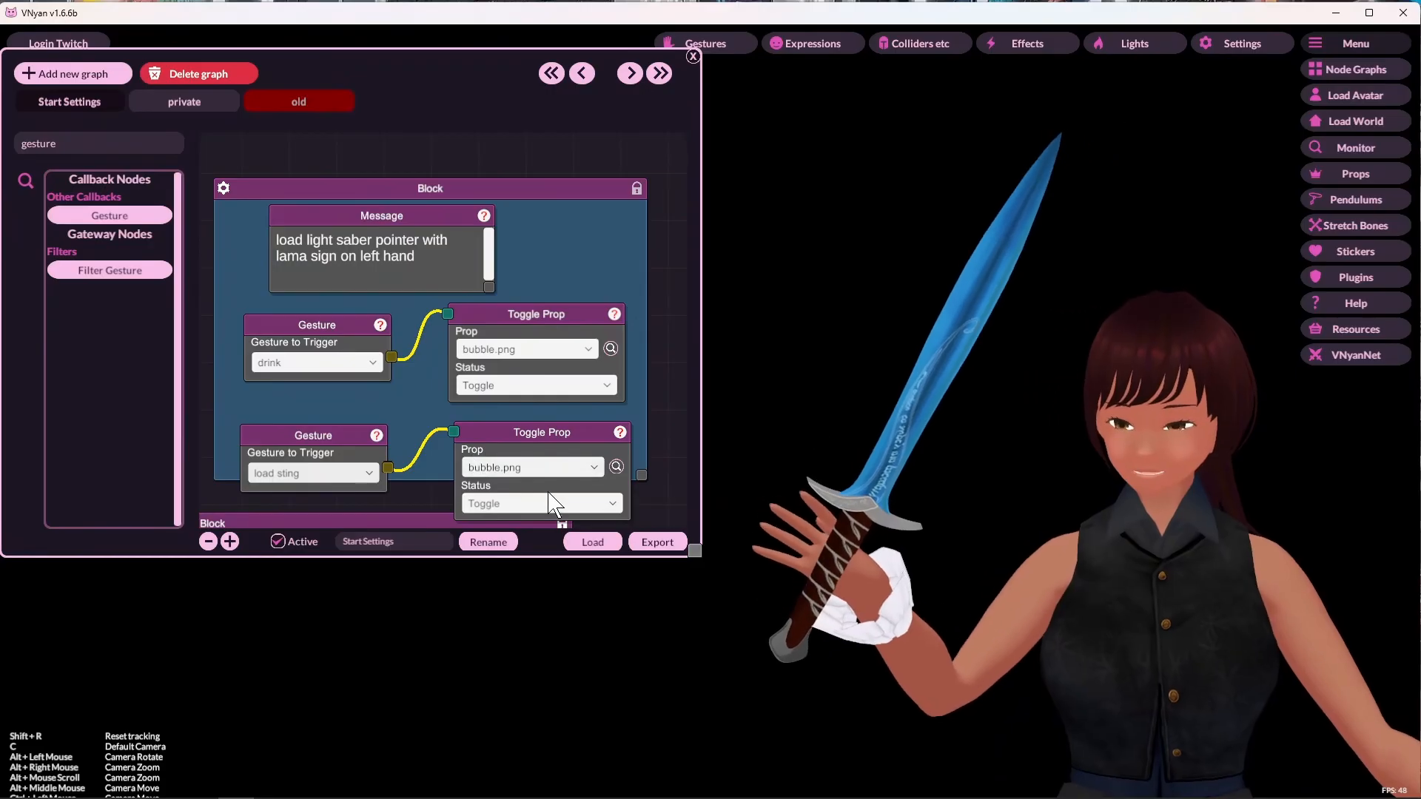
Step: Set the lower Toggle Prop node to the Sting-Sword prop with status Toggle, and move the node up into the block
click(546, 468)
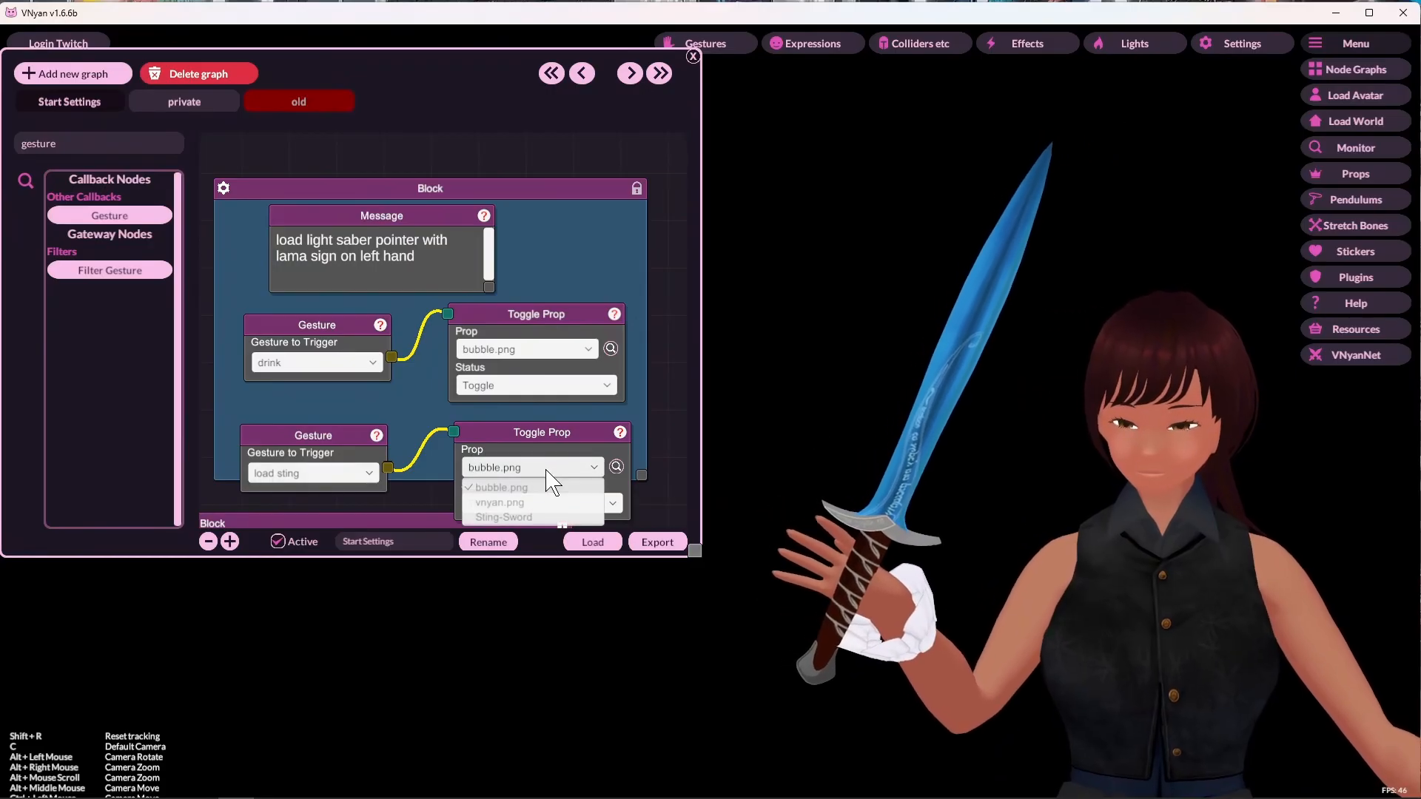
click(511, 518)
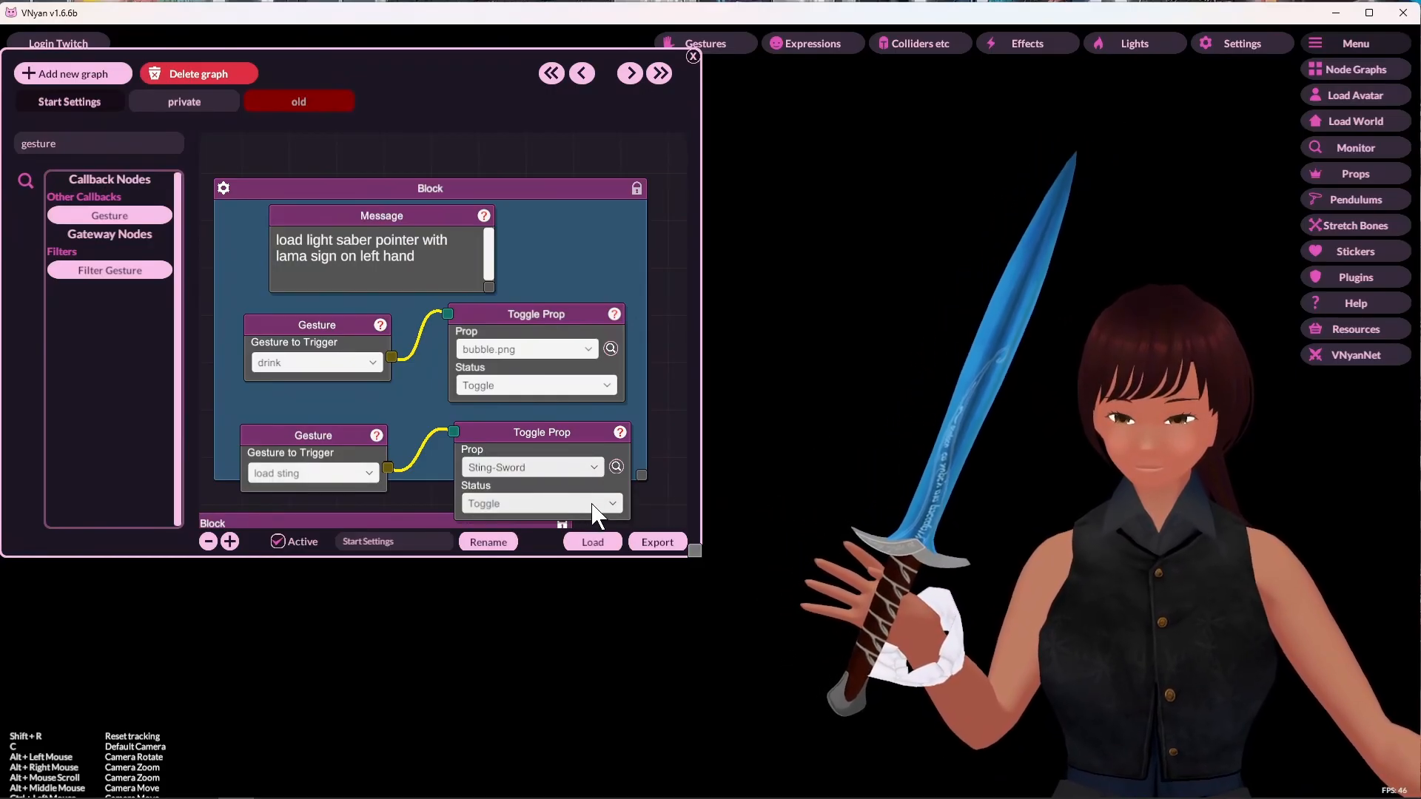
drag(591, 433, 588, 373)
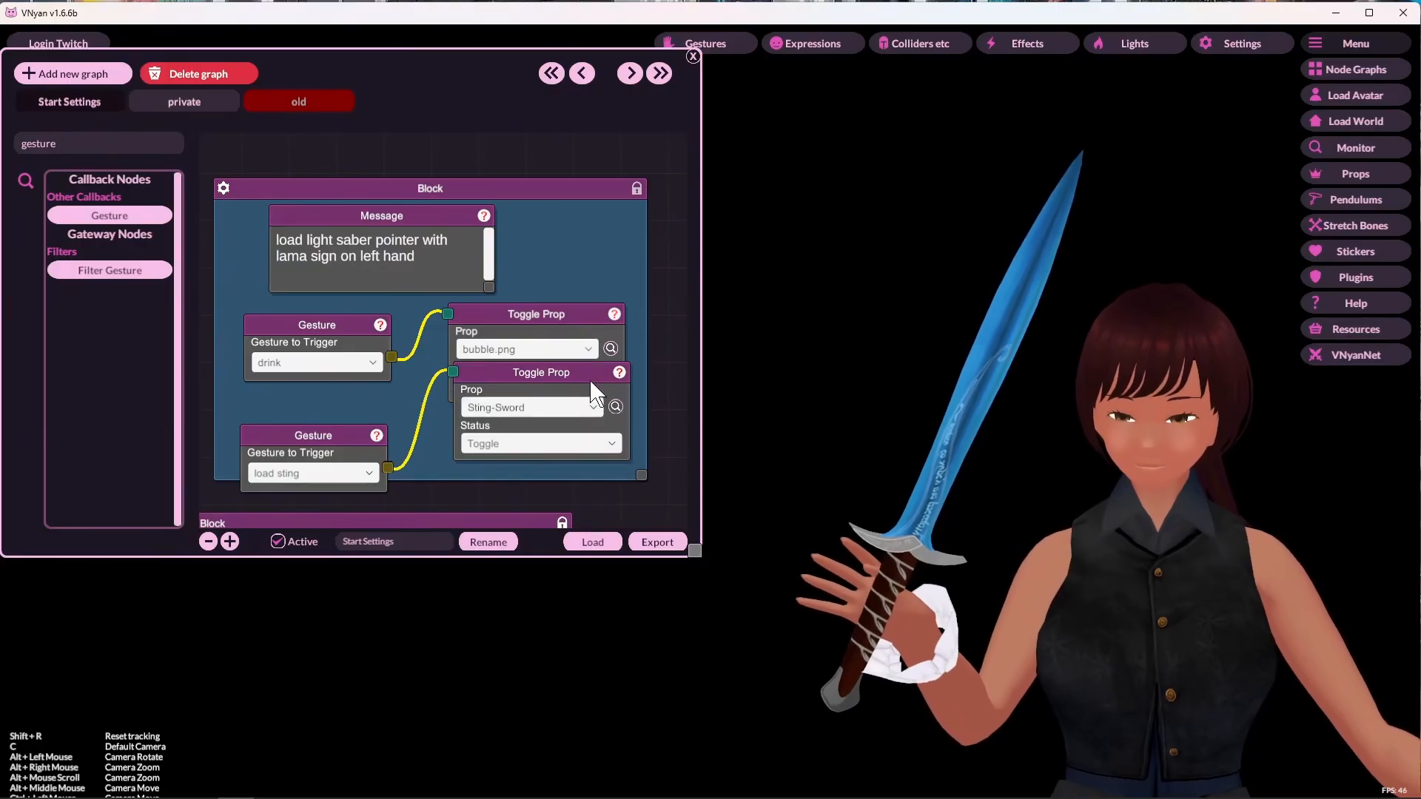
click(610, 445)
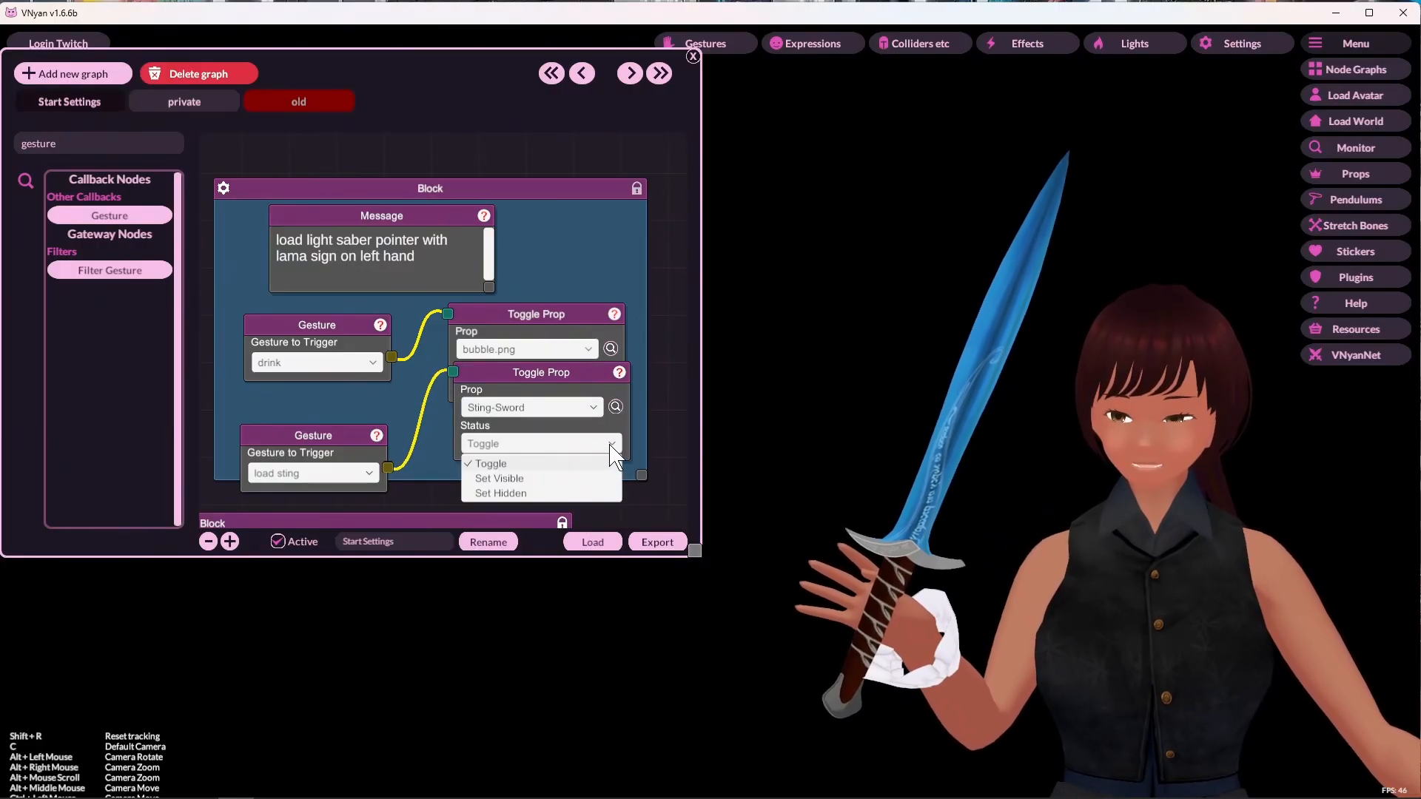
click(567, 463)
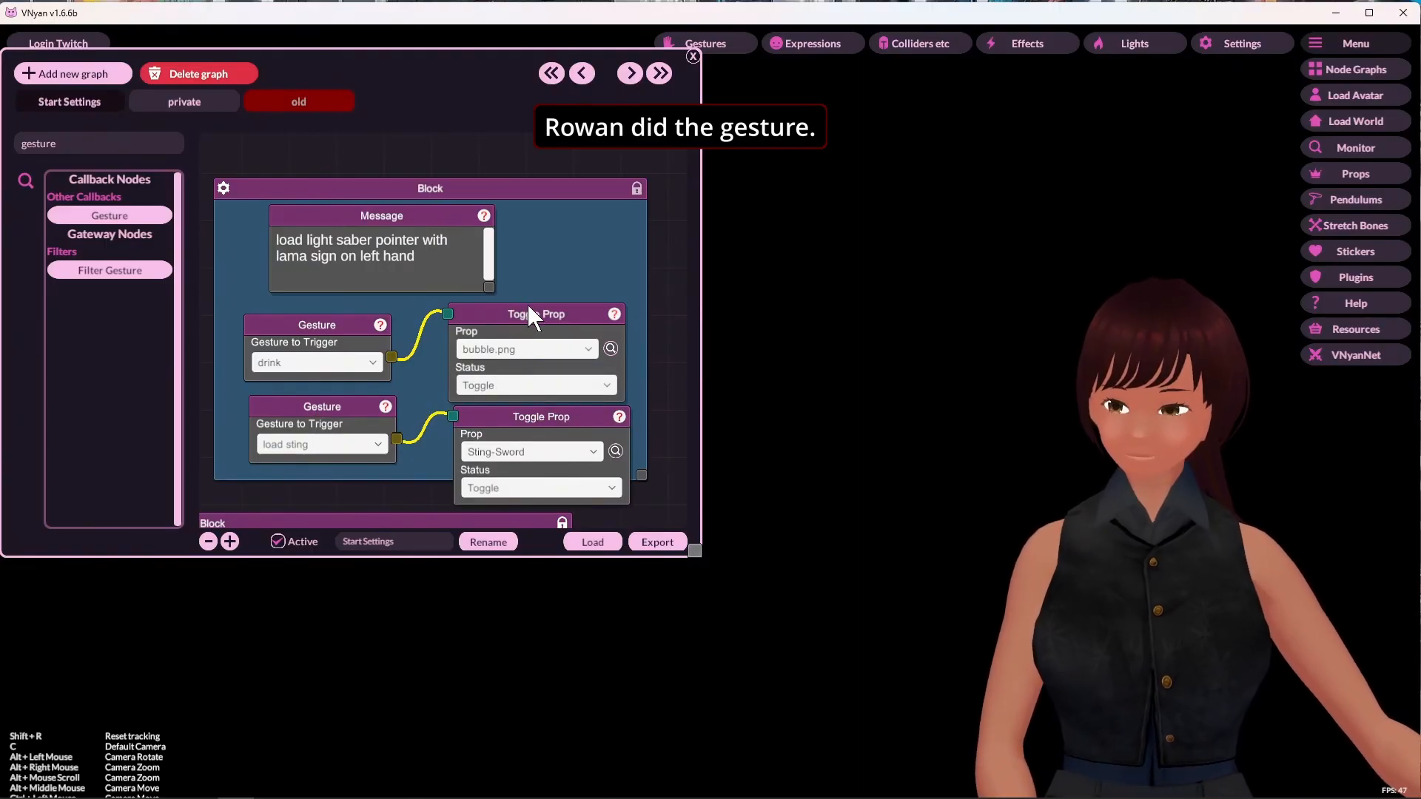
Step: Delete the bubble.png Toggle Prop node and its drink Gesture node, and close the node graphs
right_click(529, 306)
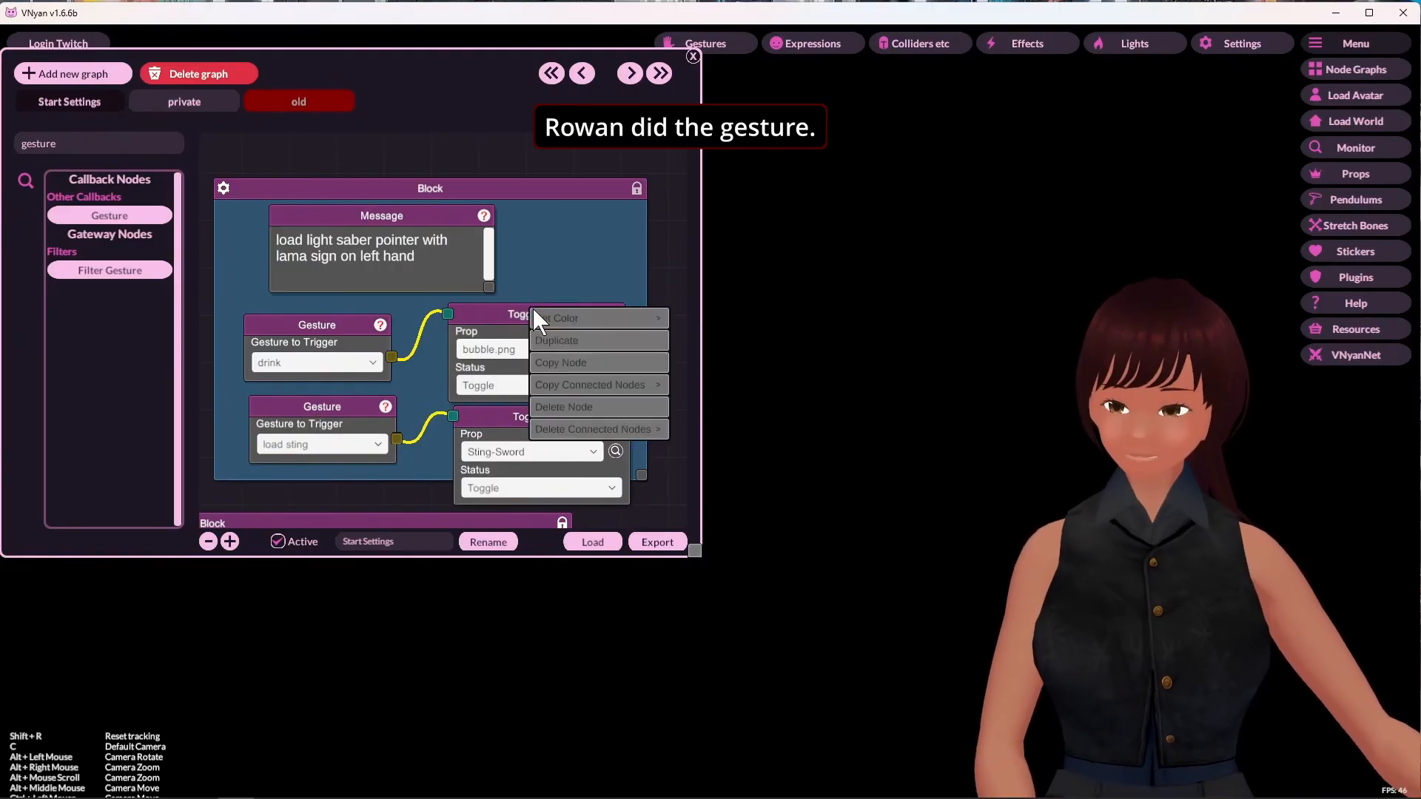
click(556, 406)
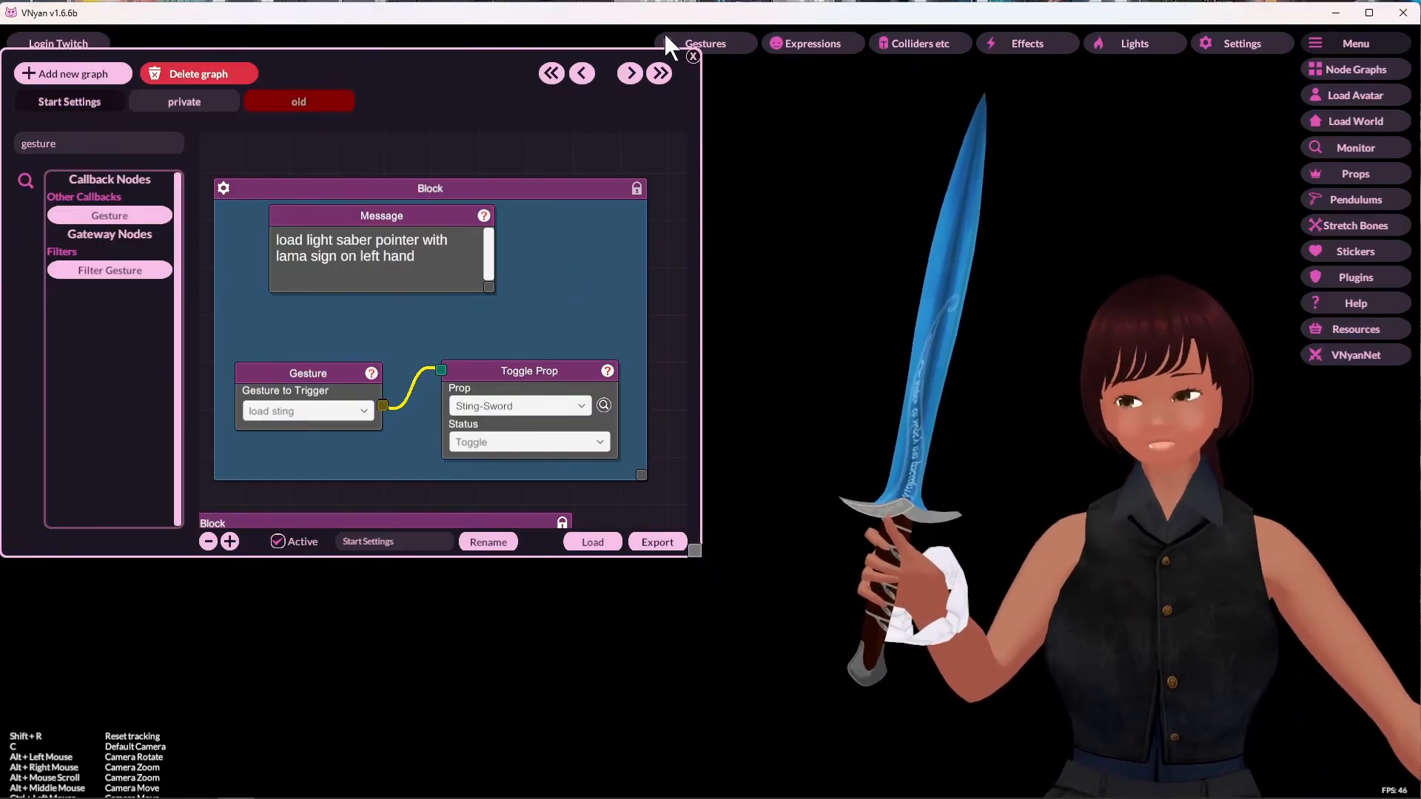
click(692, 57)
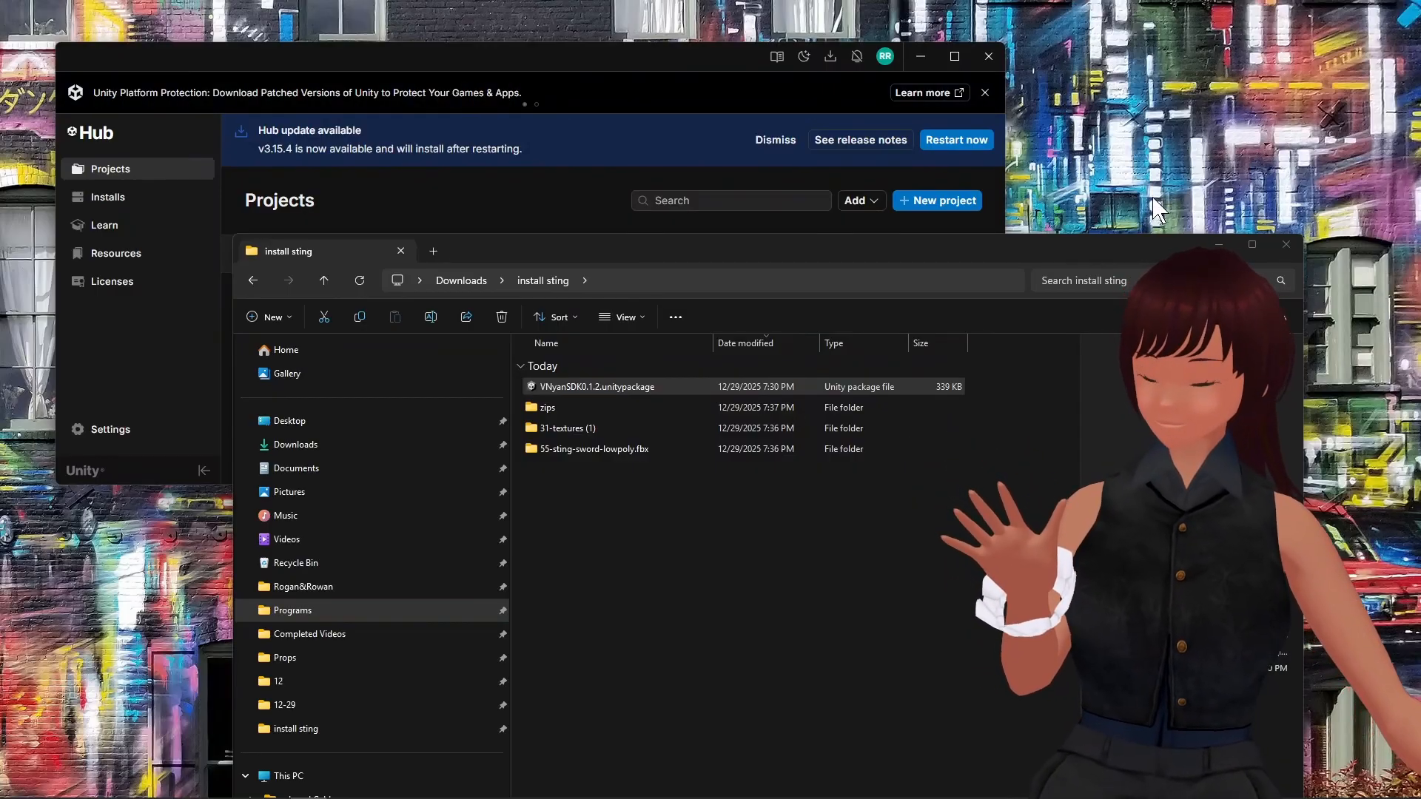
Step: Move the install sting folder window clear of the avatar and close it
drag(1140, 242, 1006, 150)
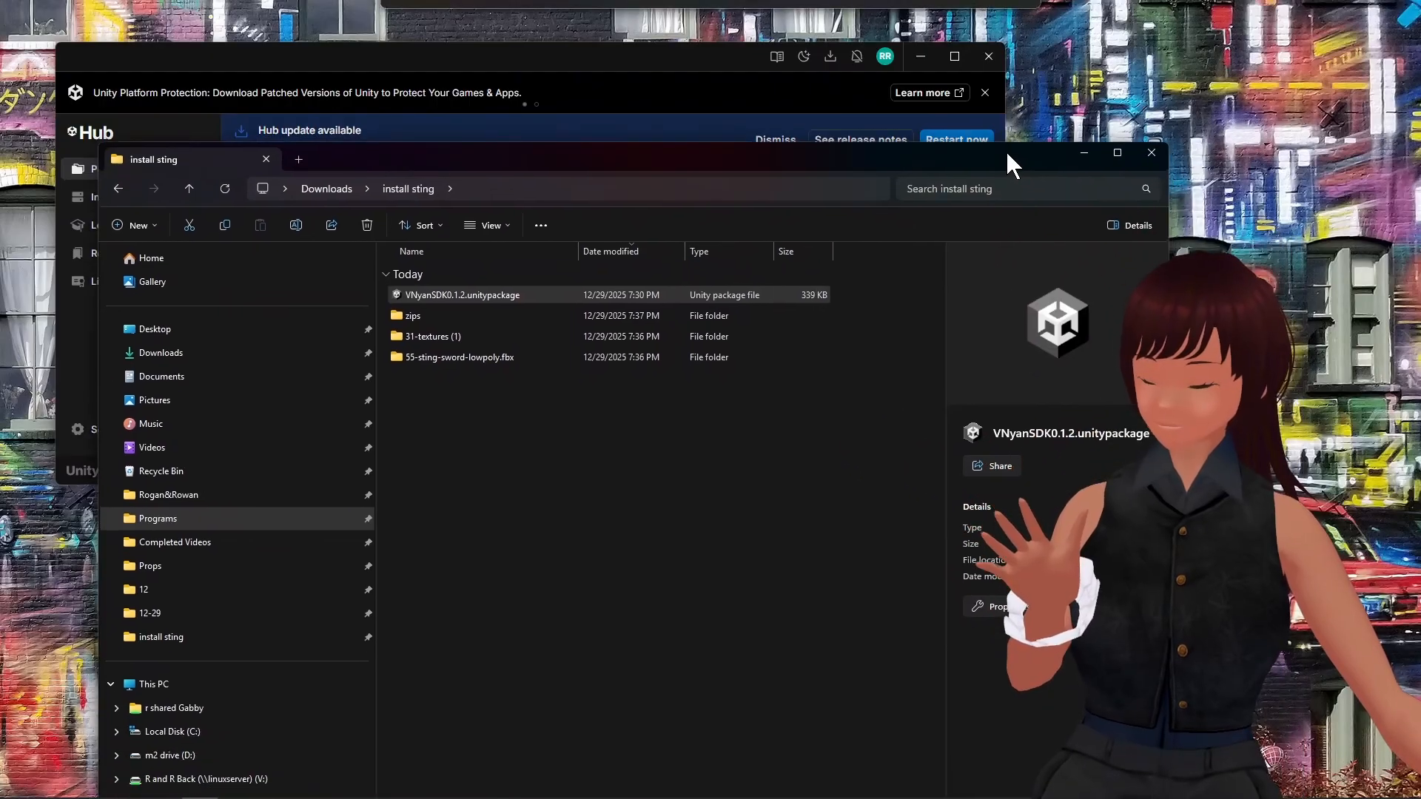
click(1154, 151)
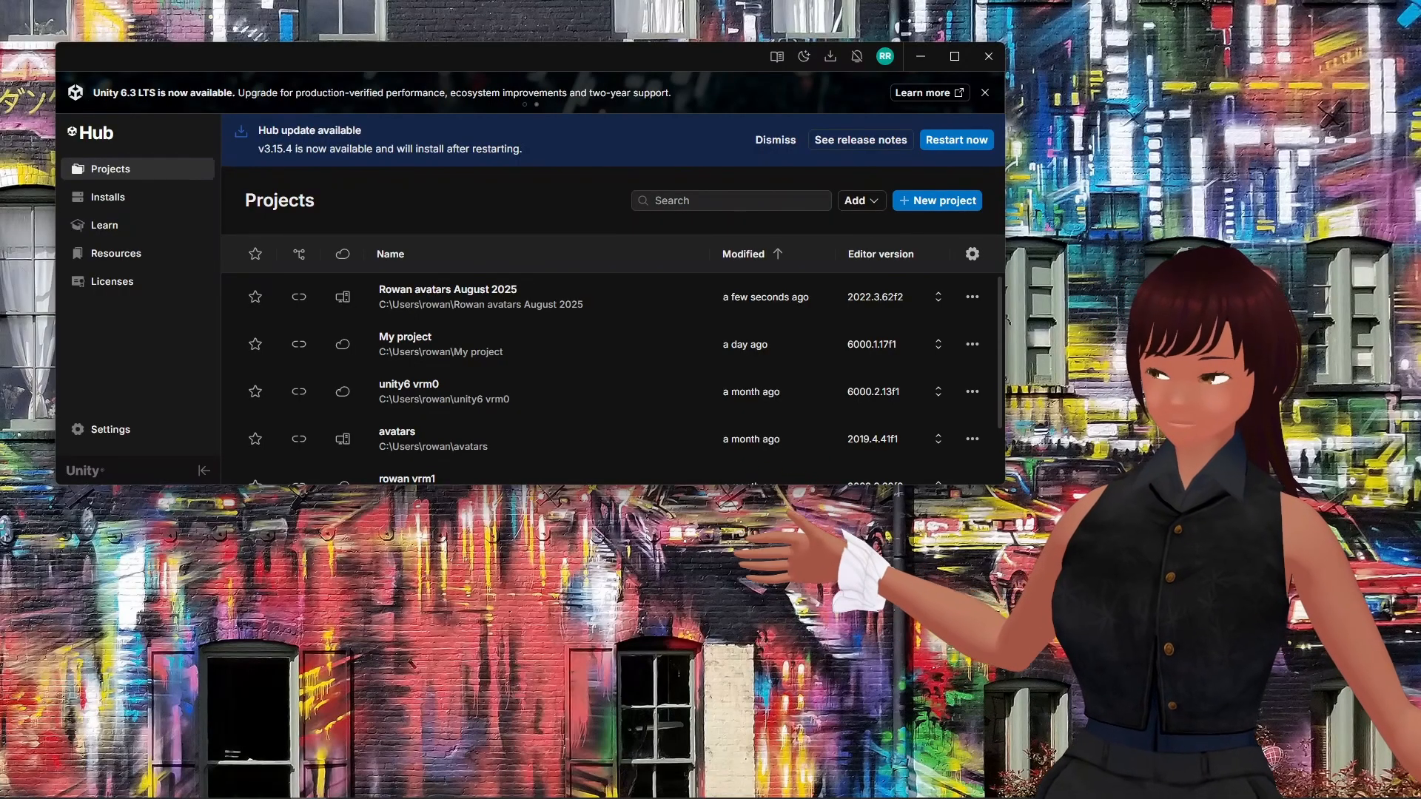
mouse_move(271, 784)
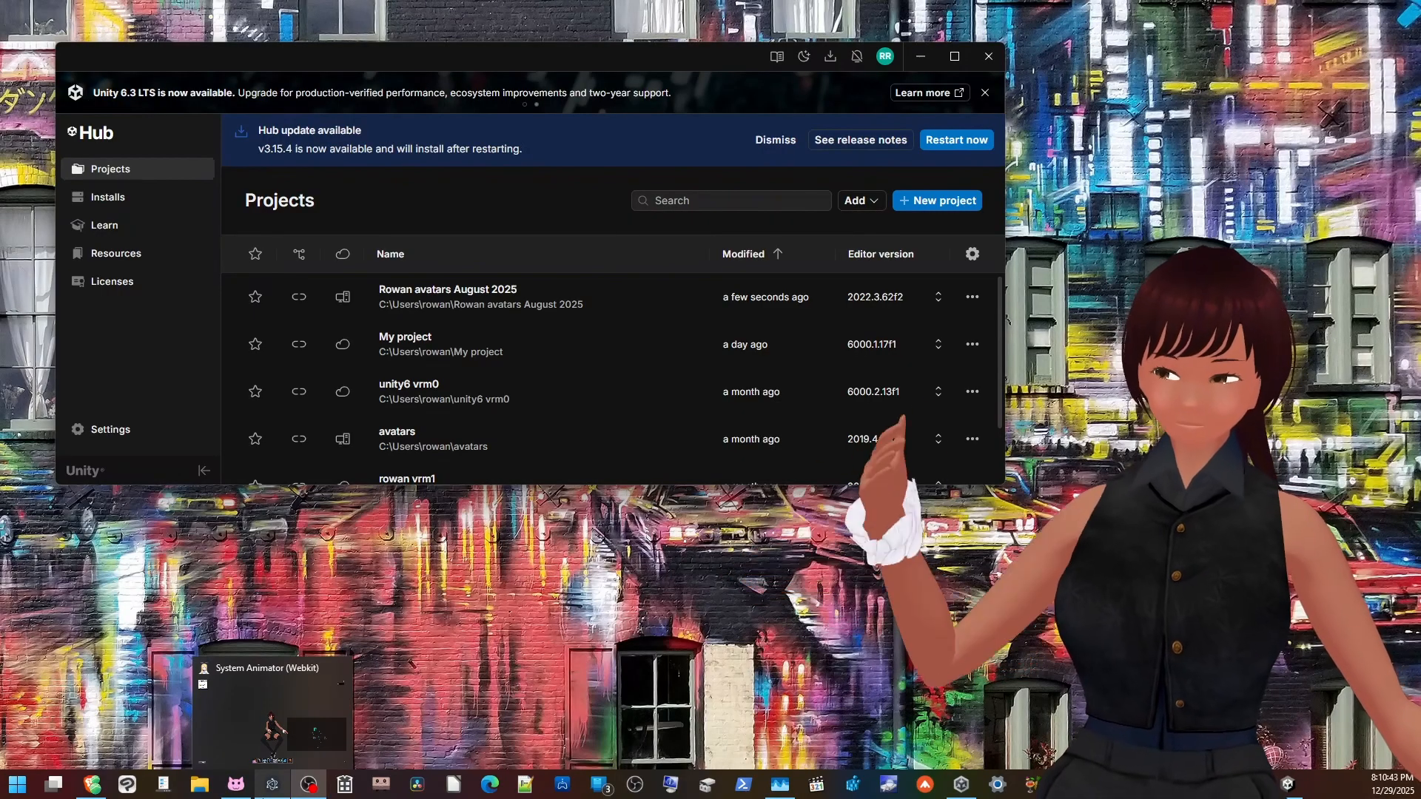